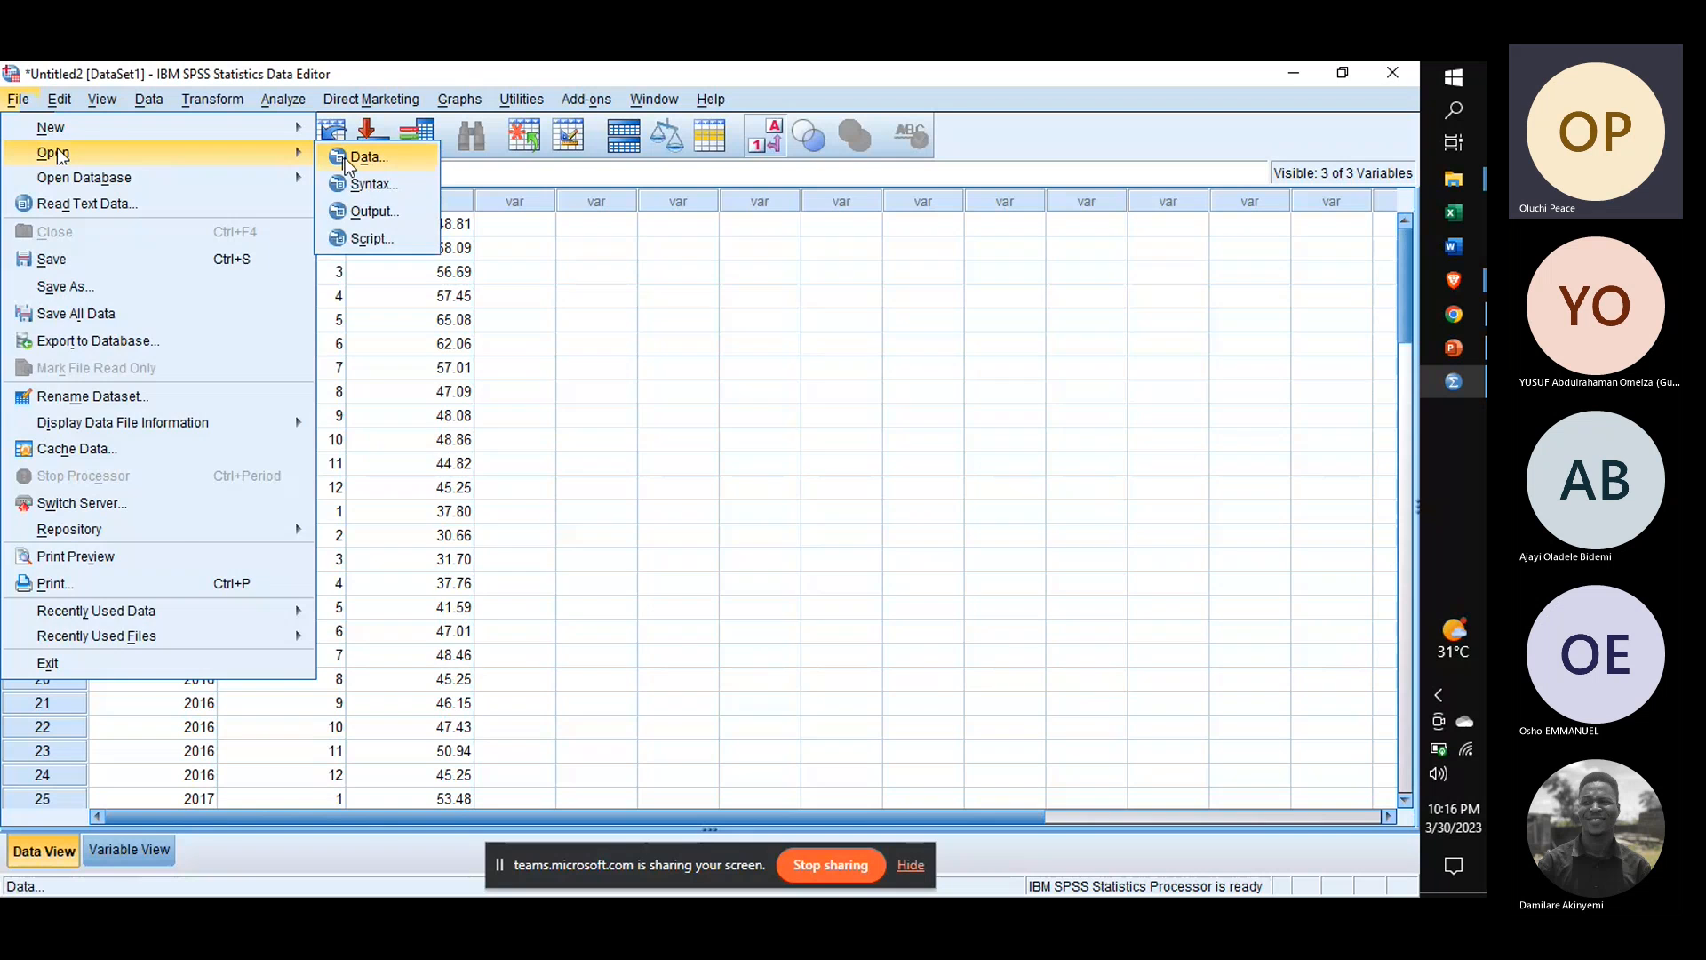
Step: Open the Excel workbook CrudeOilPrice.xlsx from the Excel files folder as a new dataset
{"action": "left_click", "coordinate": [366, 157]}
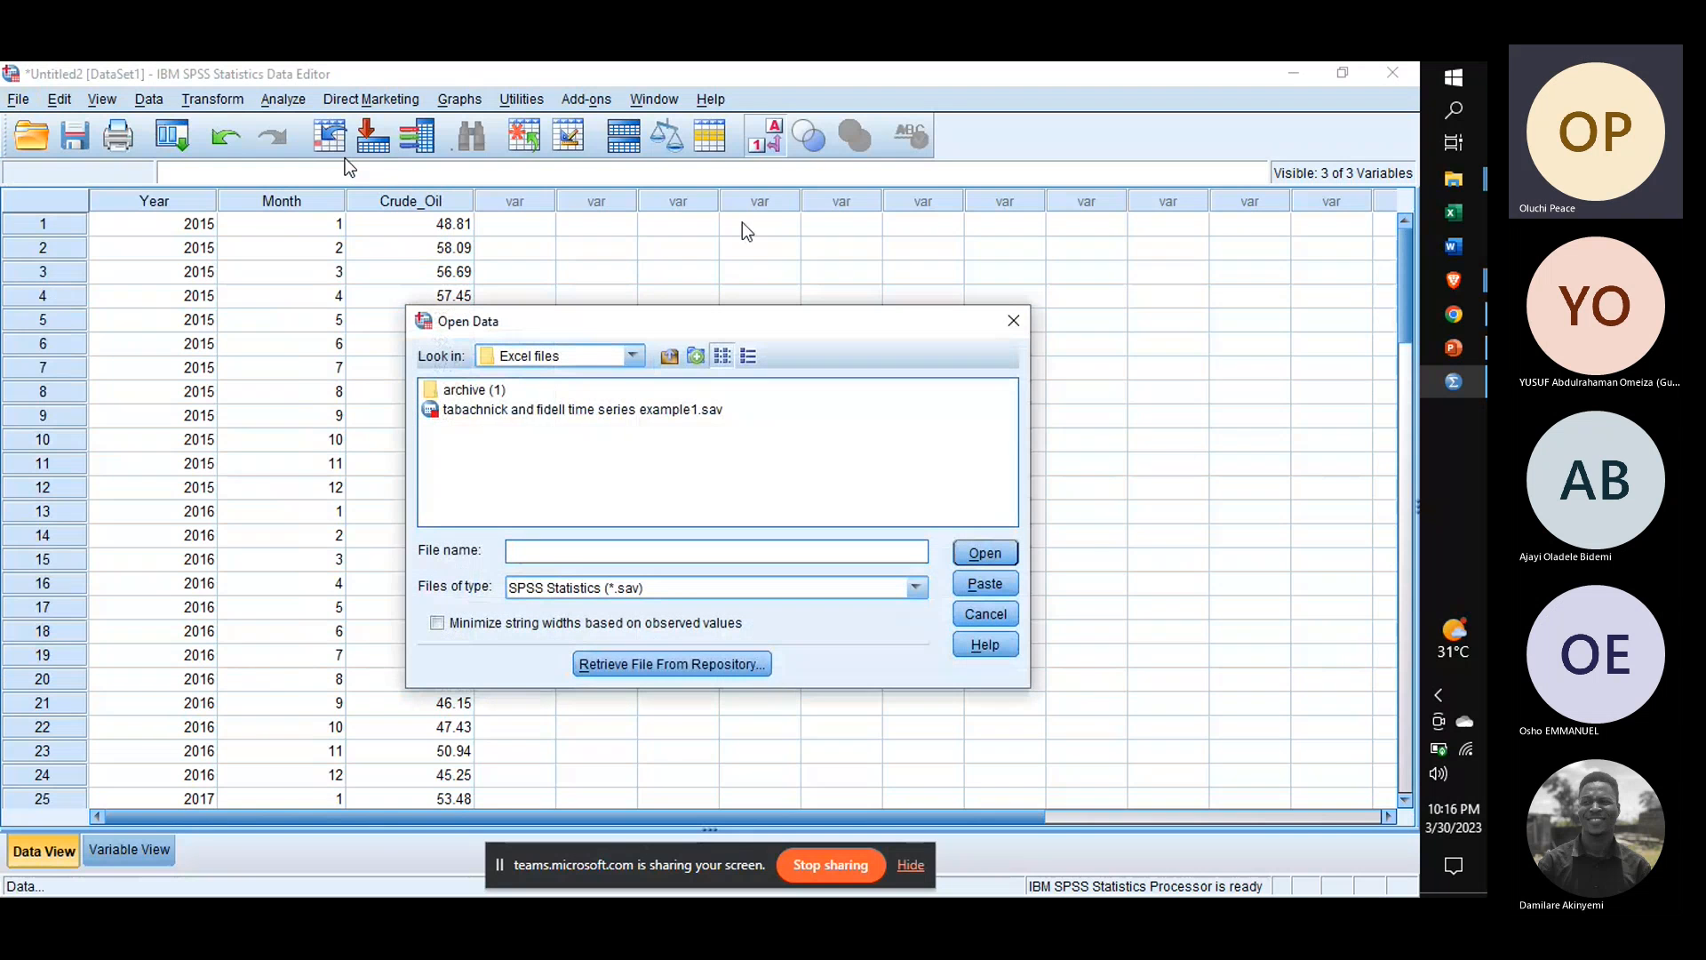
{"action": "left_click", "coordinate": [919, 590]}
{"action": "left_click", "coordinate": [737, 656]}
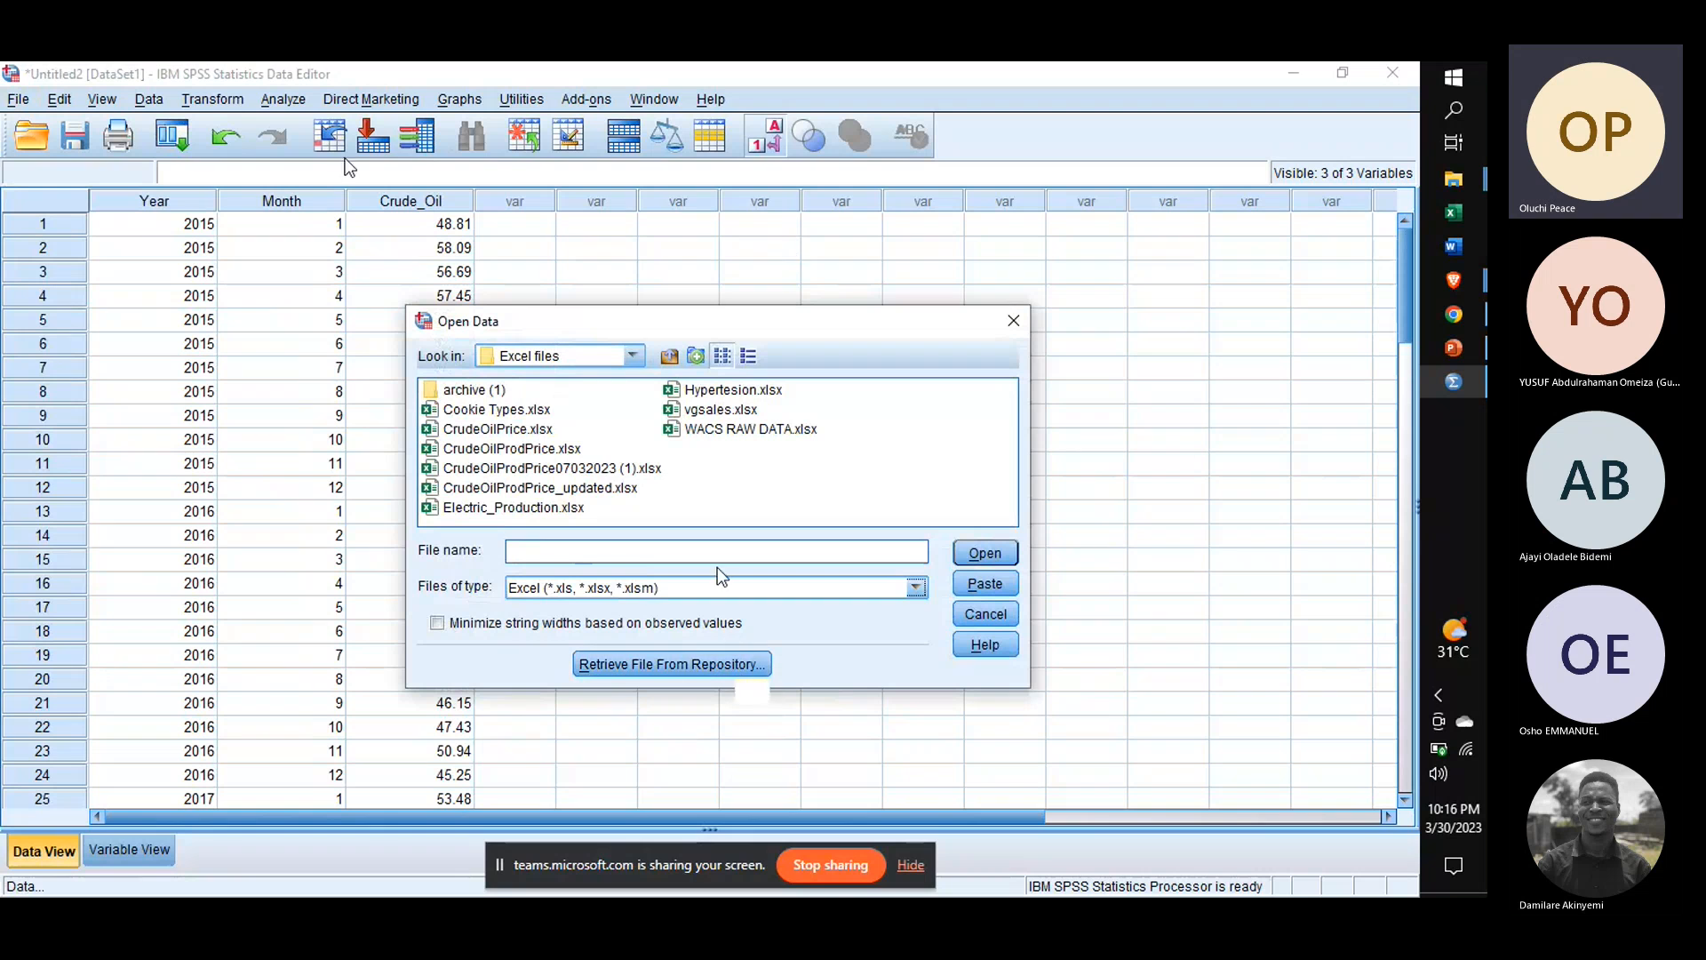
{"action": "left_click", "coordinate": [498, 429]}
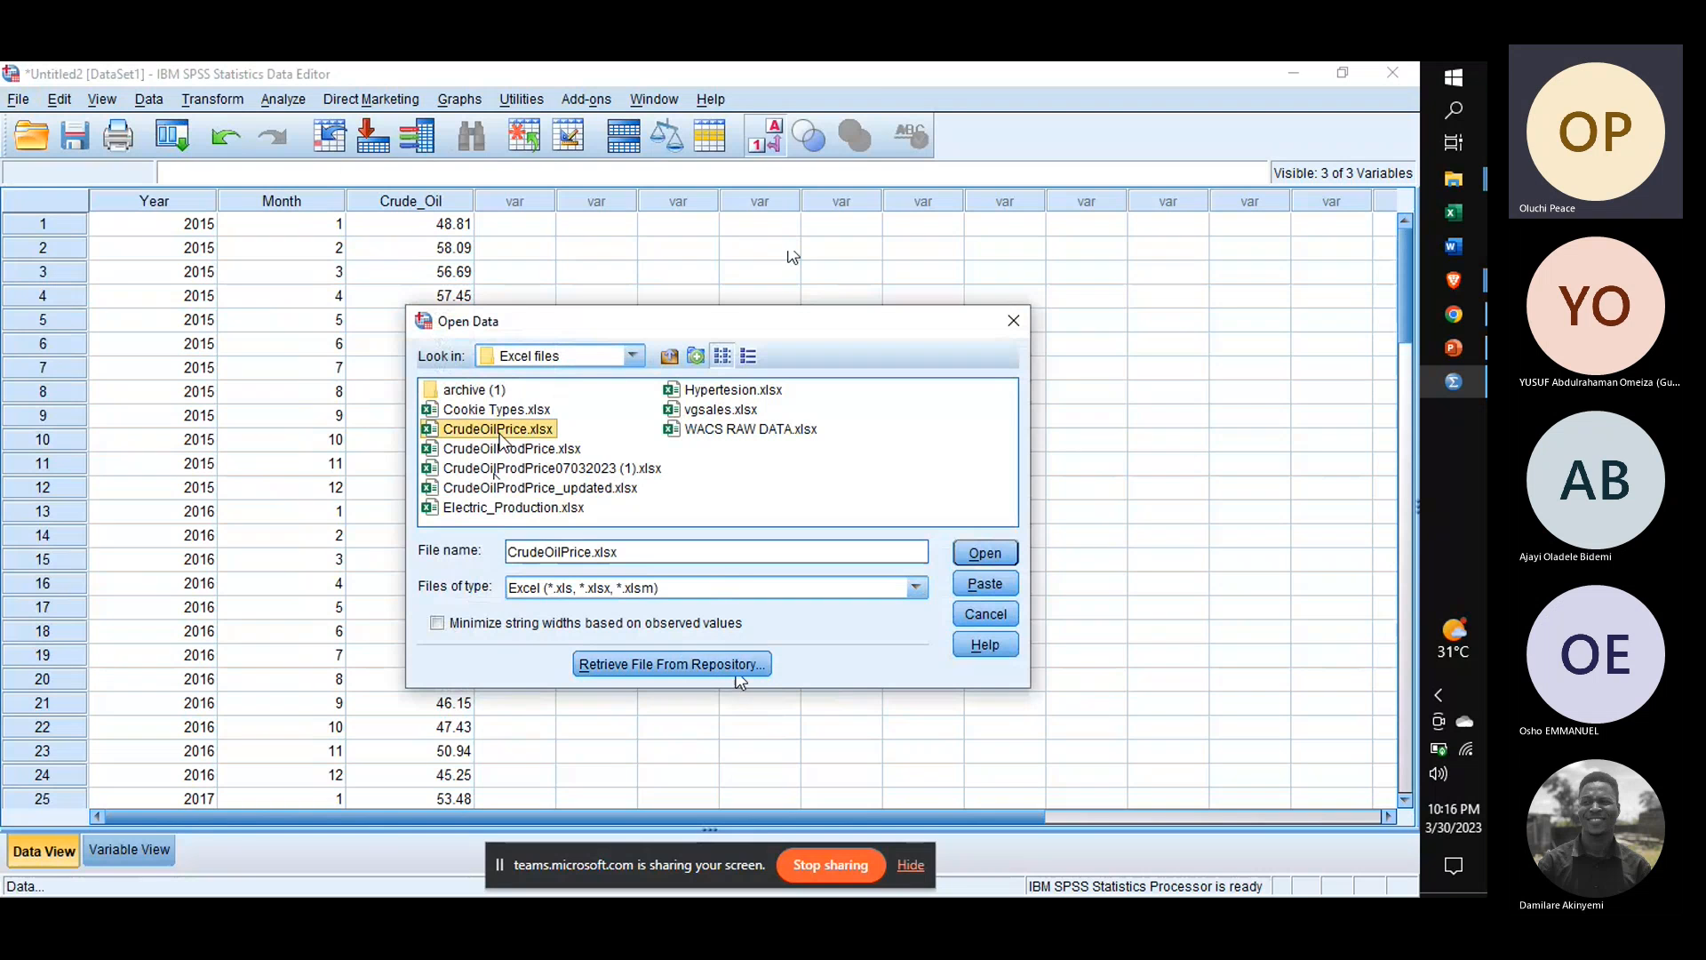
{"action": "left_click", "coordinate": [988, 554]}
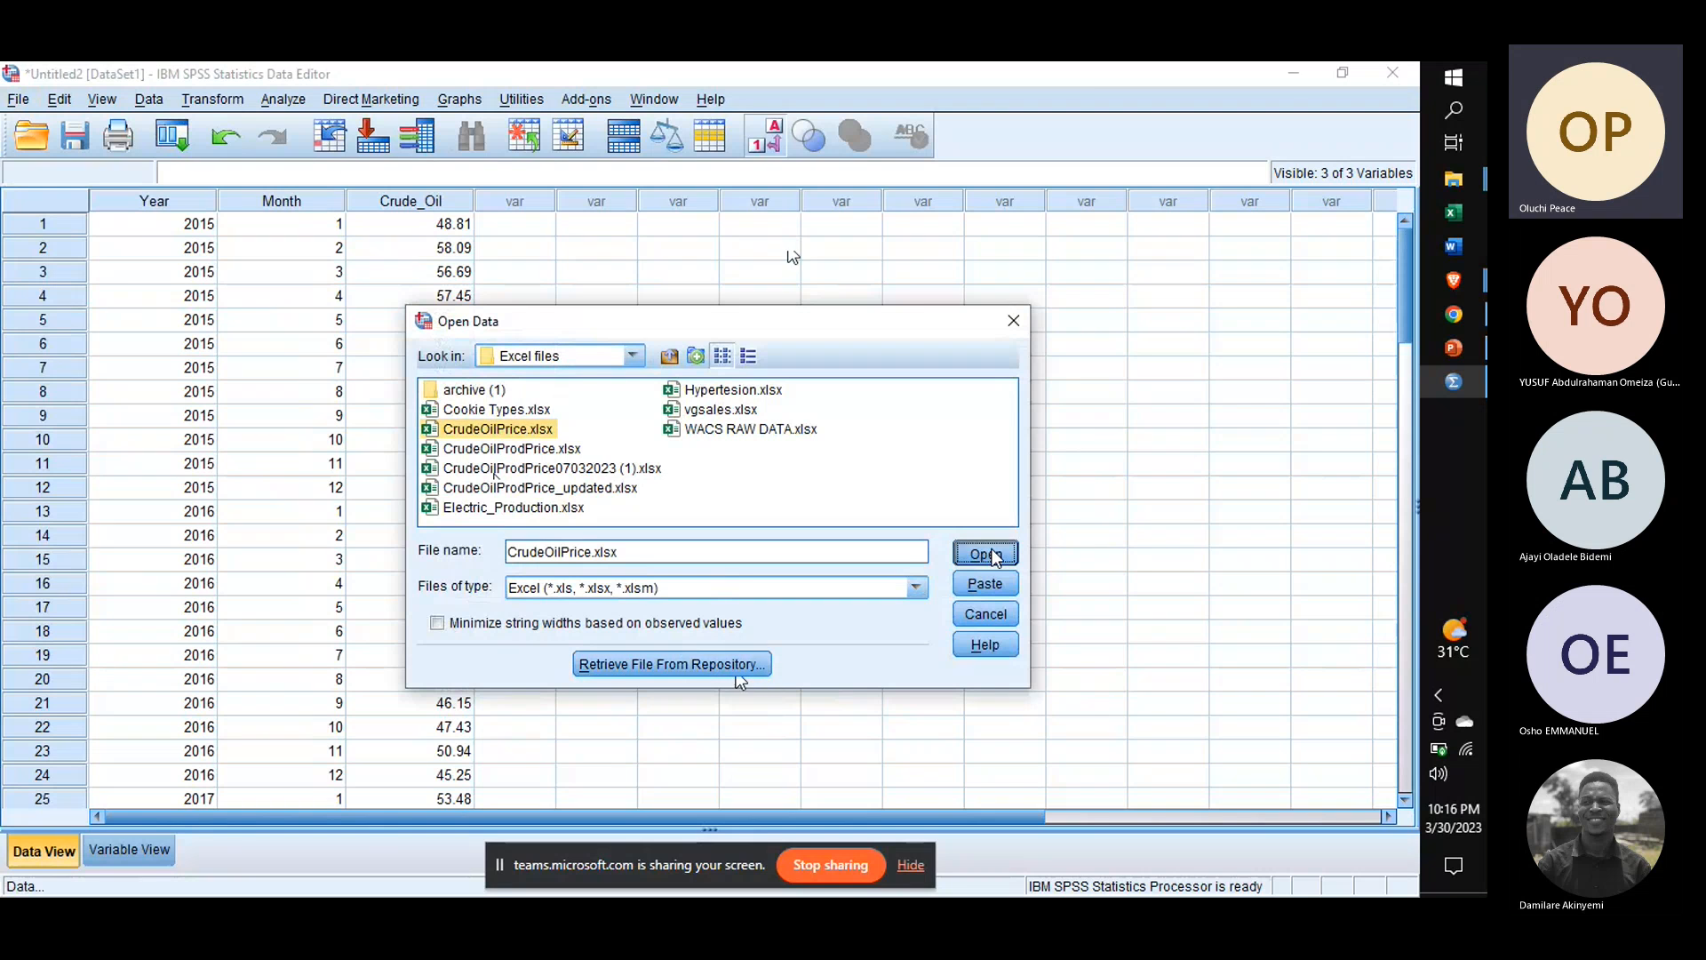
{"action": "left_click", "coordinate": [633, 580]}
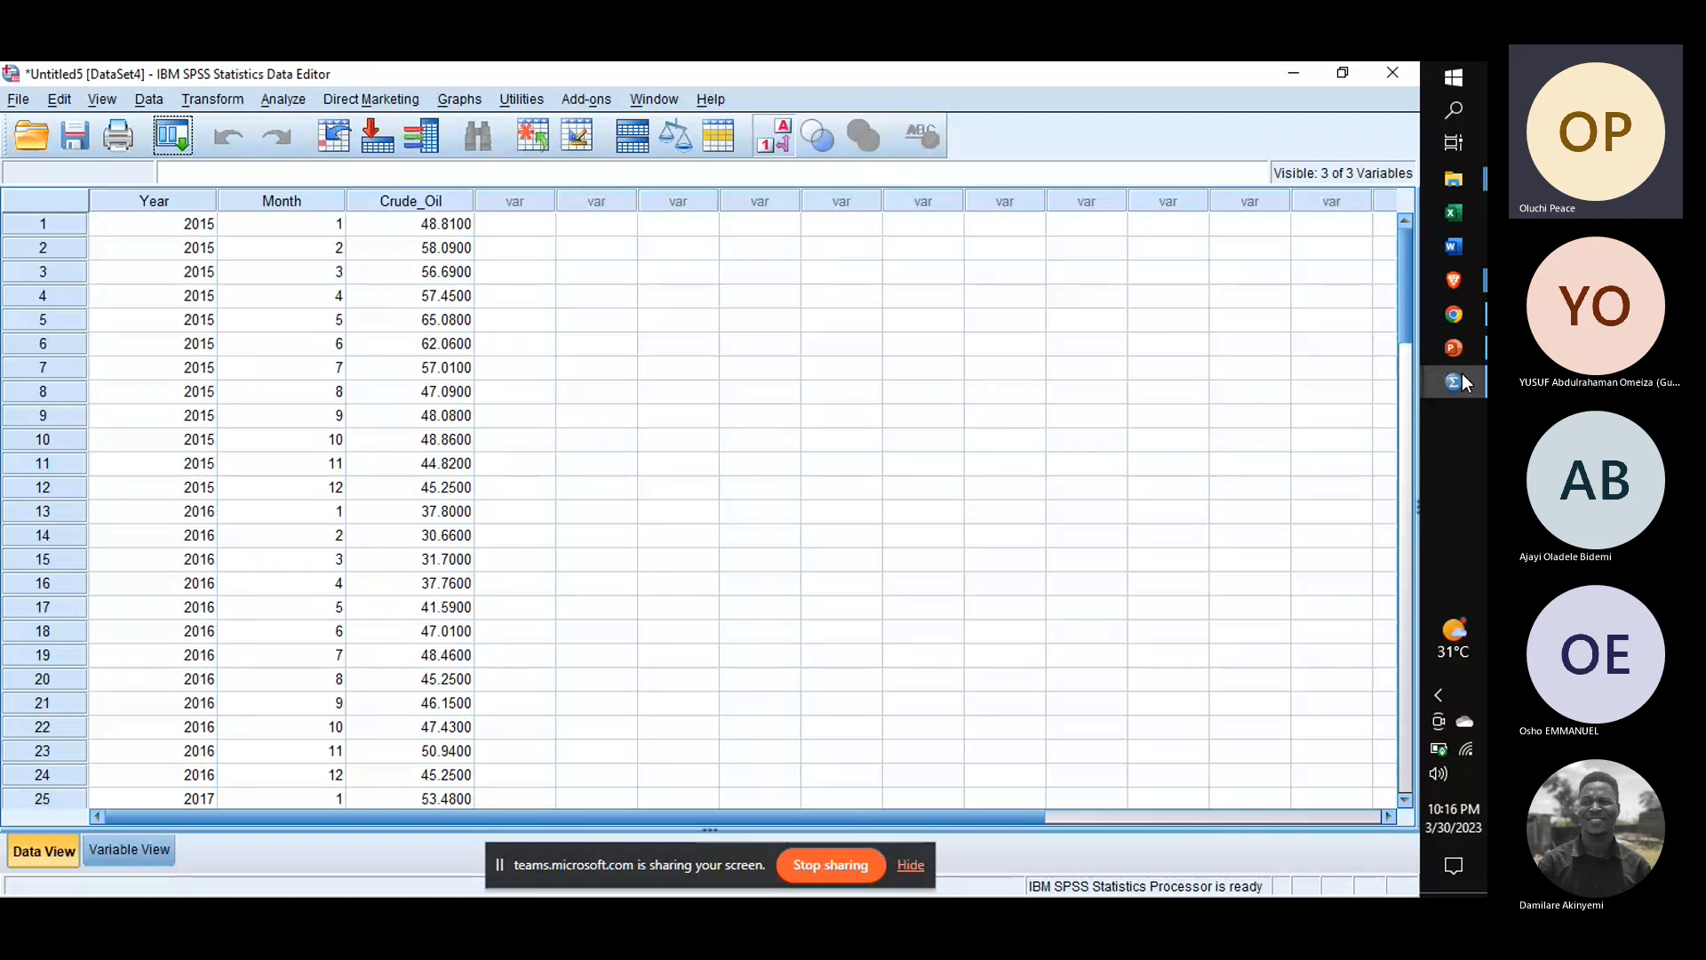
Step: Close the old Untitled2 dataset without saving it and bring the newly imported dataset to the front
{"action": "mouse_move", "coordinate": [1457, 378]}
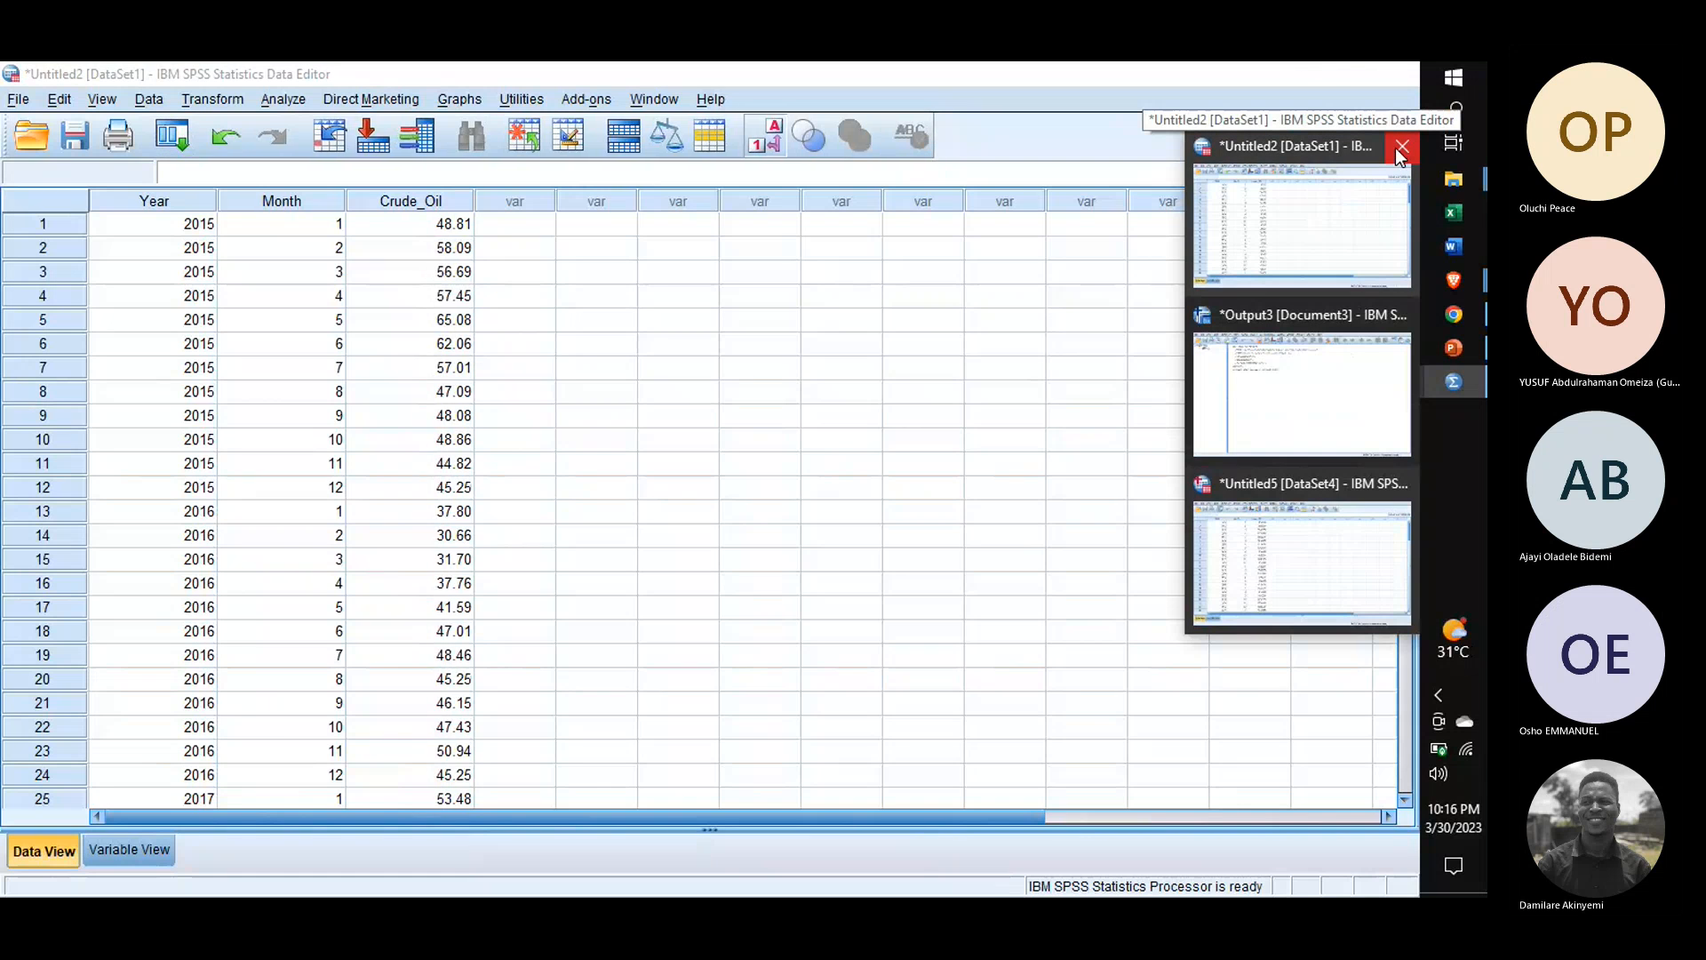
{"action": "left_click", "coordinate": [1401, 150]}
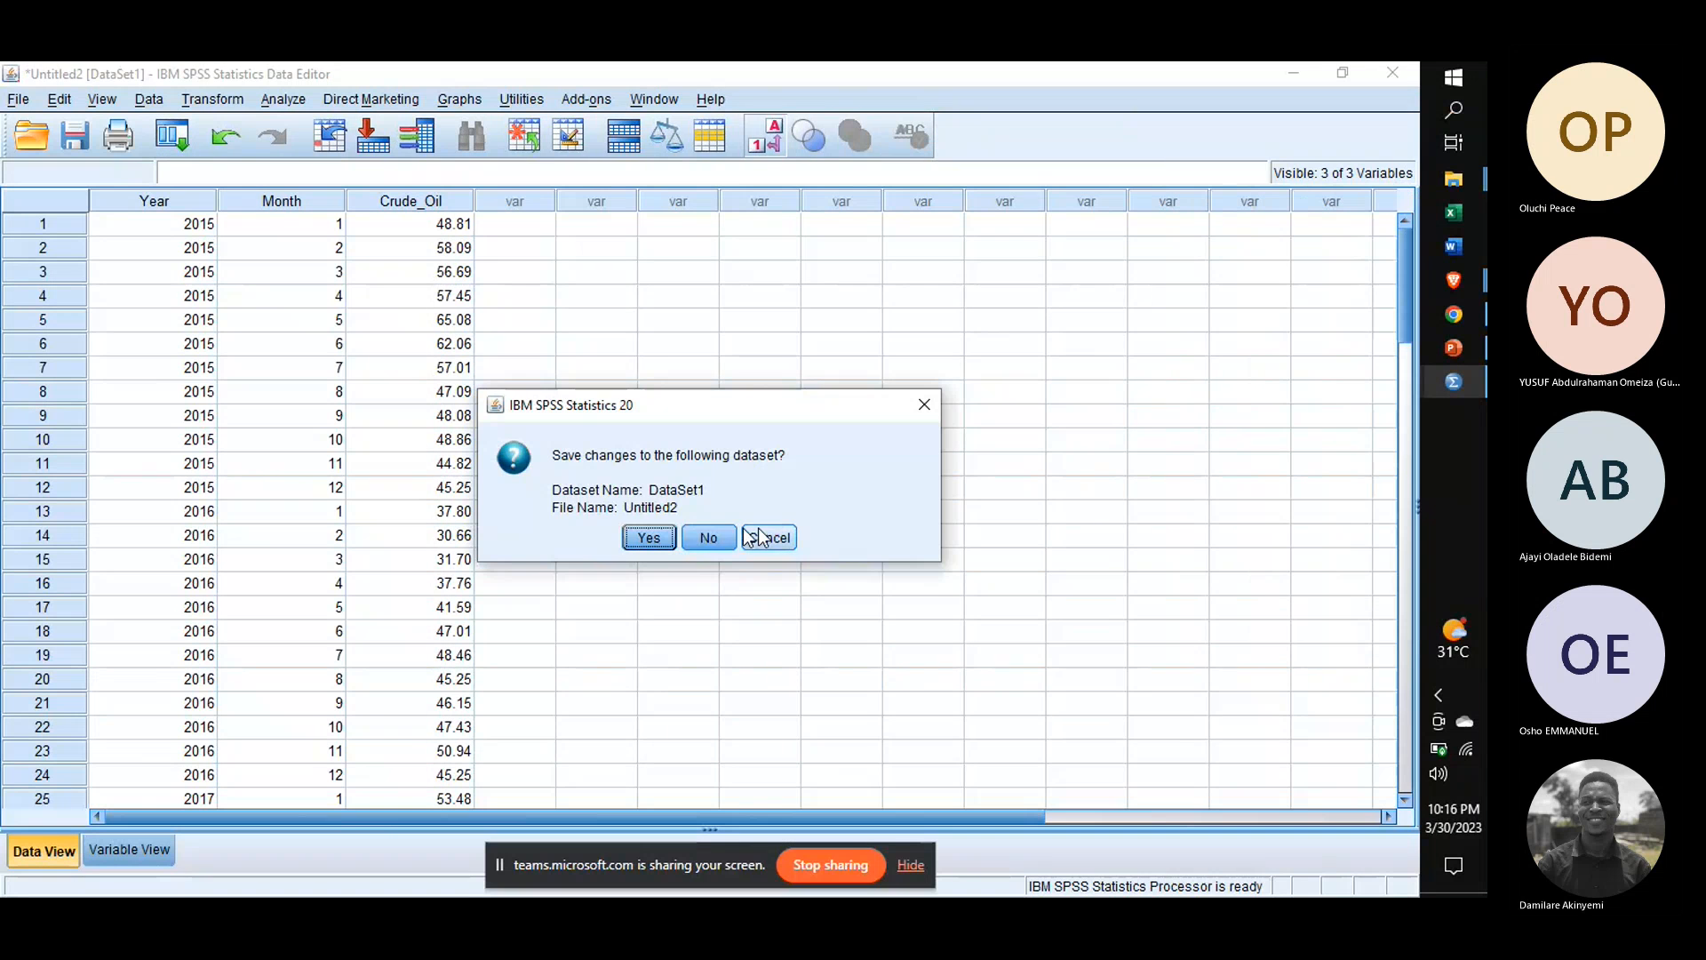
{"action": "left_click", "coordinate": [732, 538]}
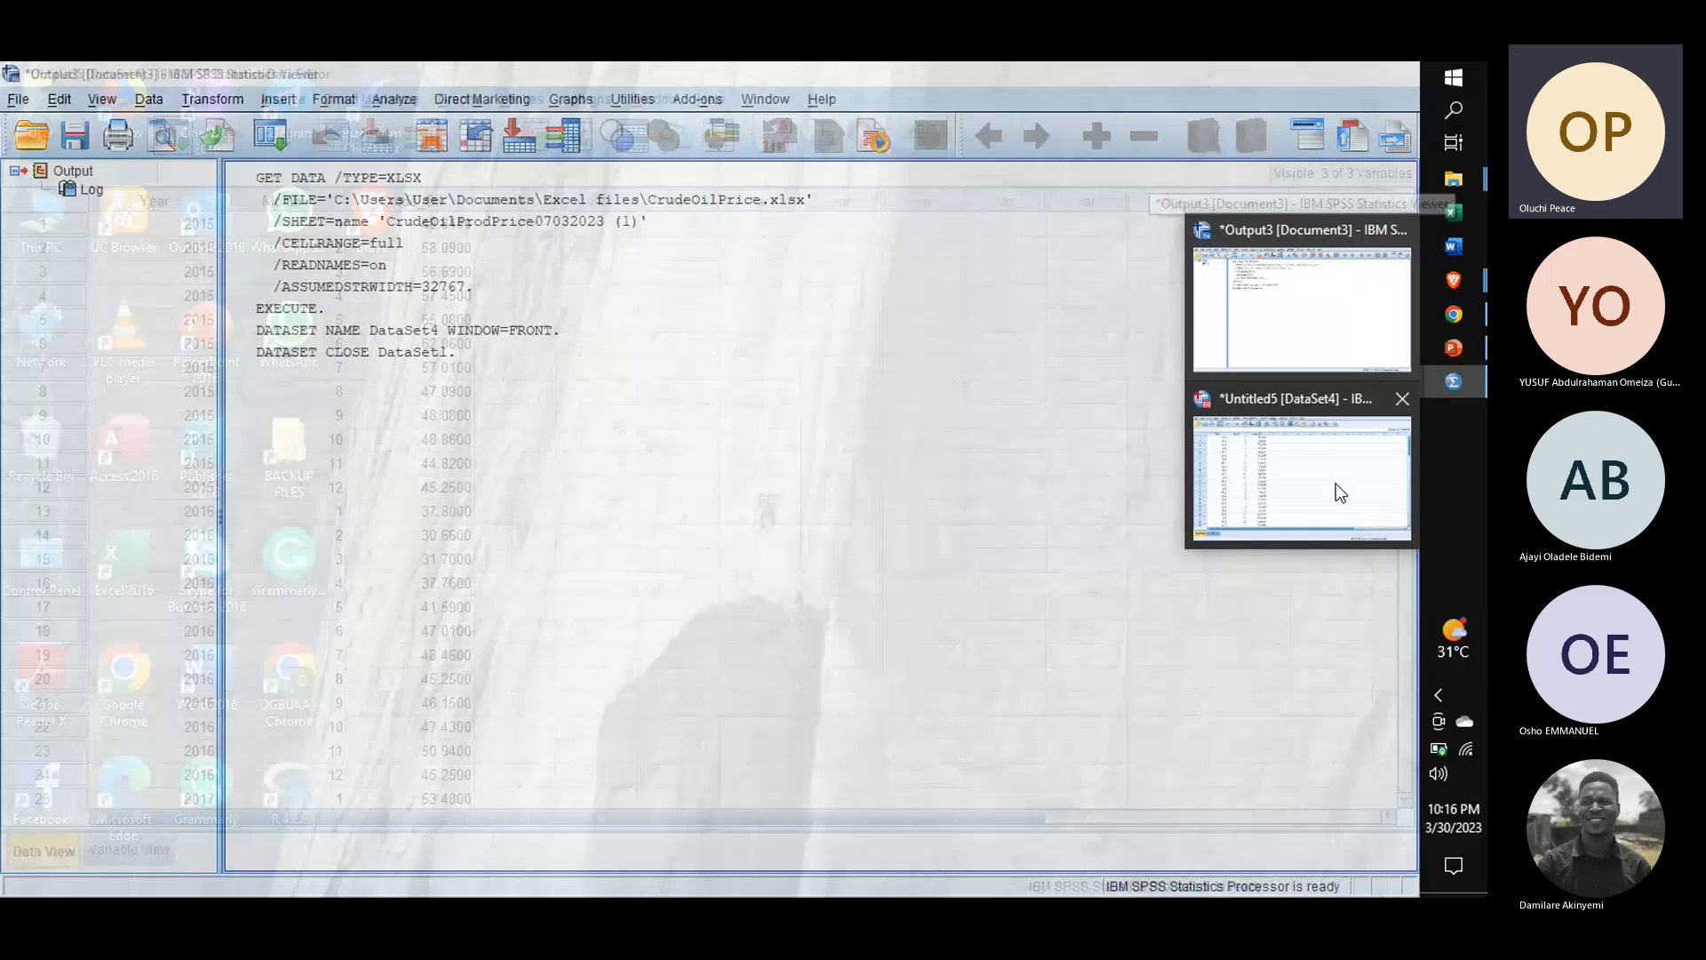
{"action": "left_click", "coordinate": [1340, 493]}
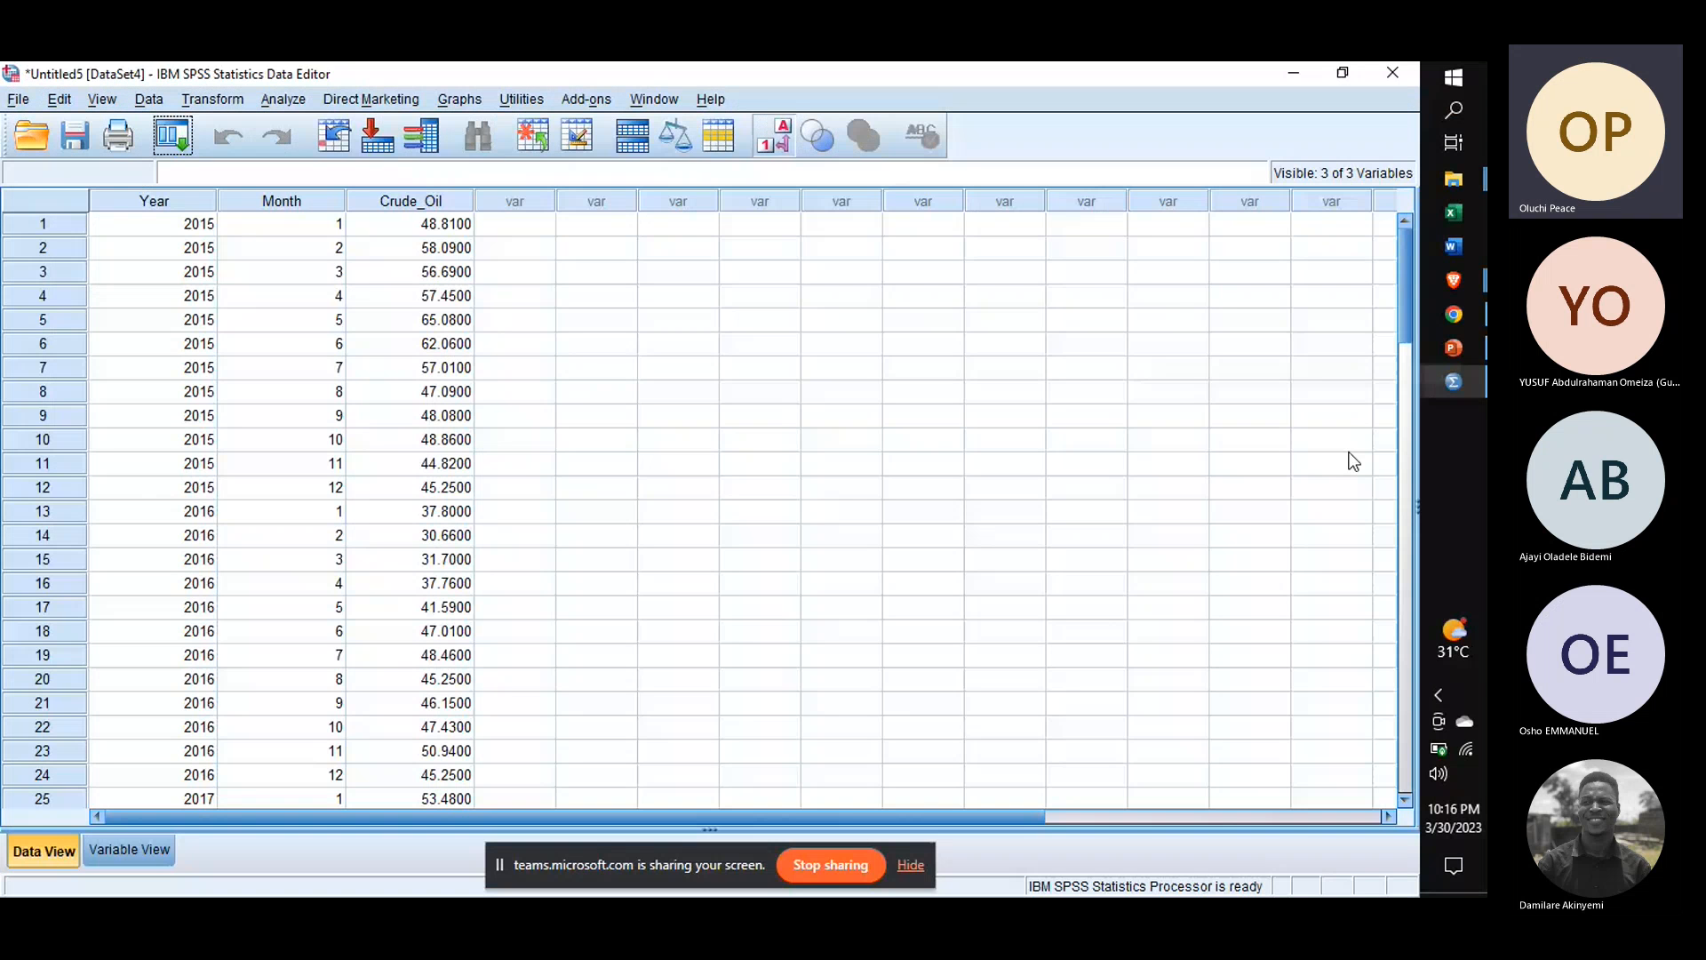
Step: Define the dates of the cases as Years, months, with the first case in year 2015, month 1
{"action": "scroll", "coordinate": [449, 436], "scroll_direction": "down", "scroll_amount": 9}
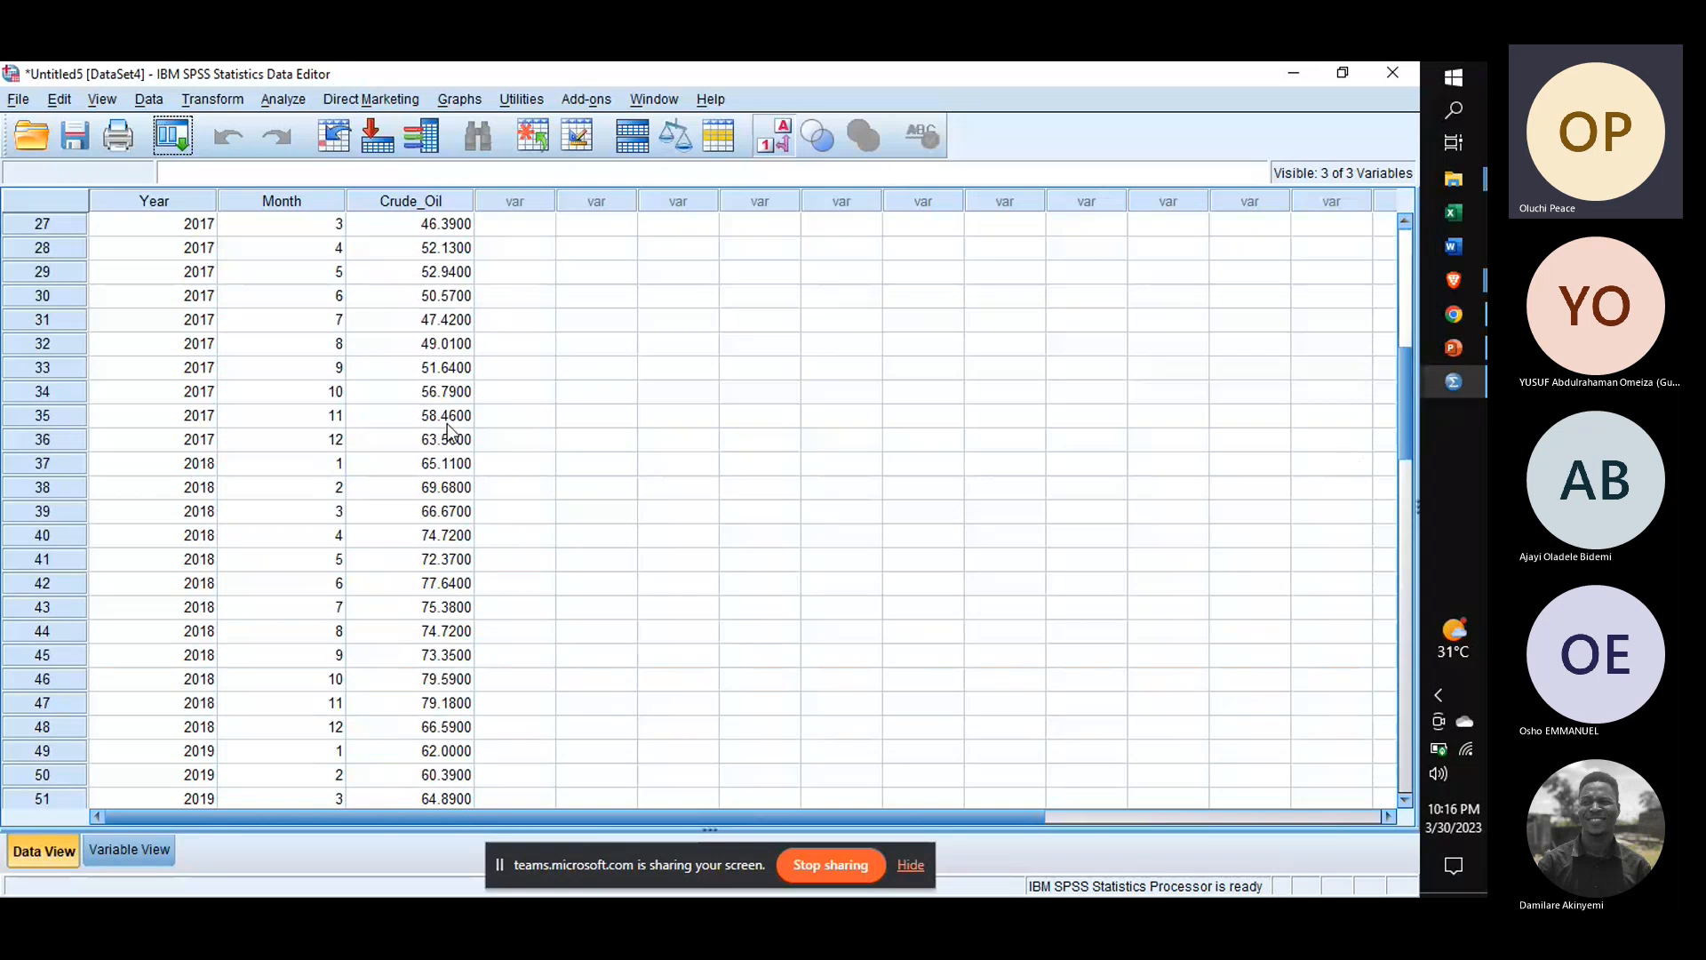
{"action": "scroll", "coordinate": [449, 435], "scroll_direction": "up", "scroll_amount": 9}
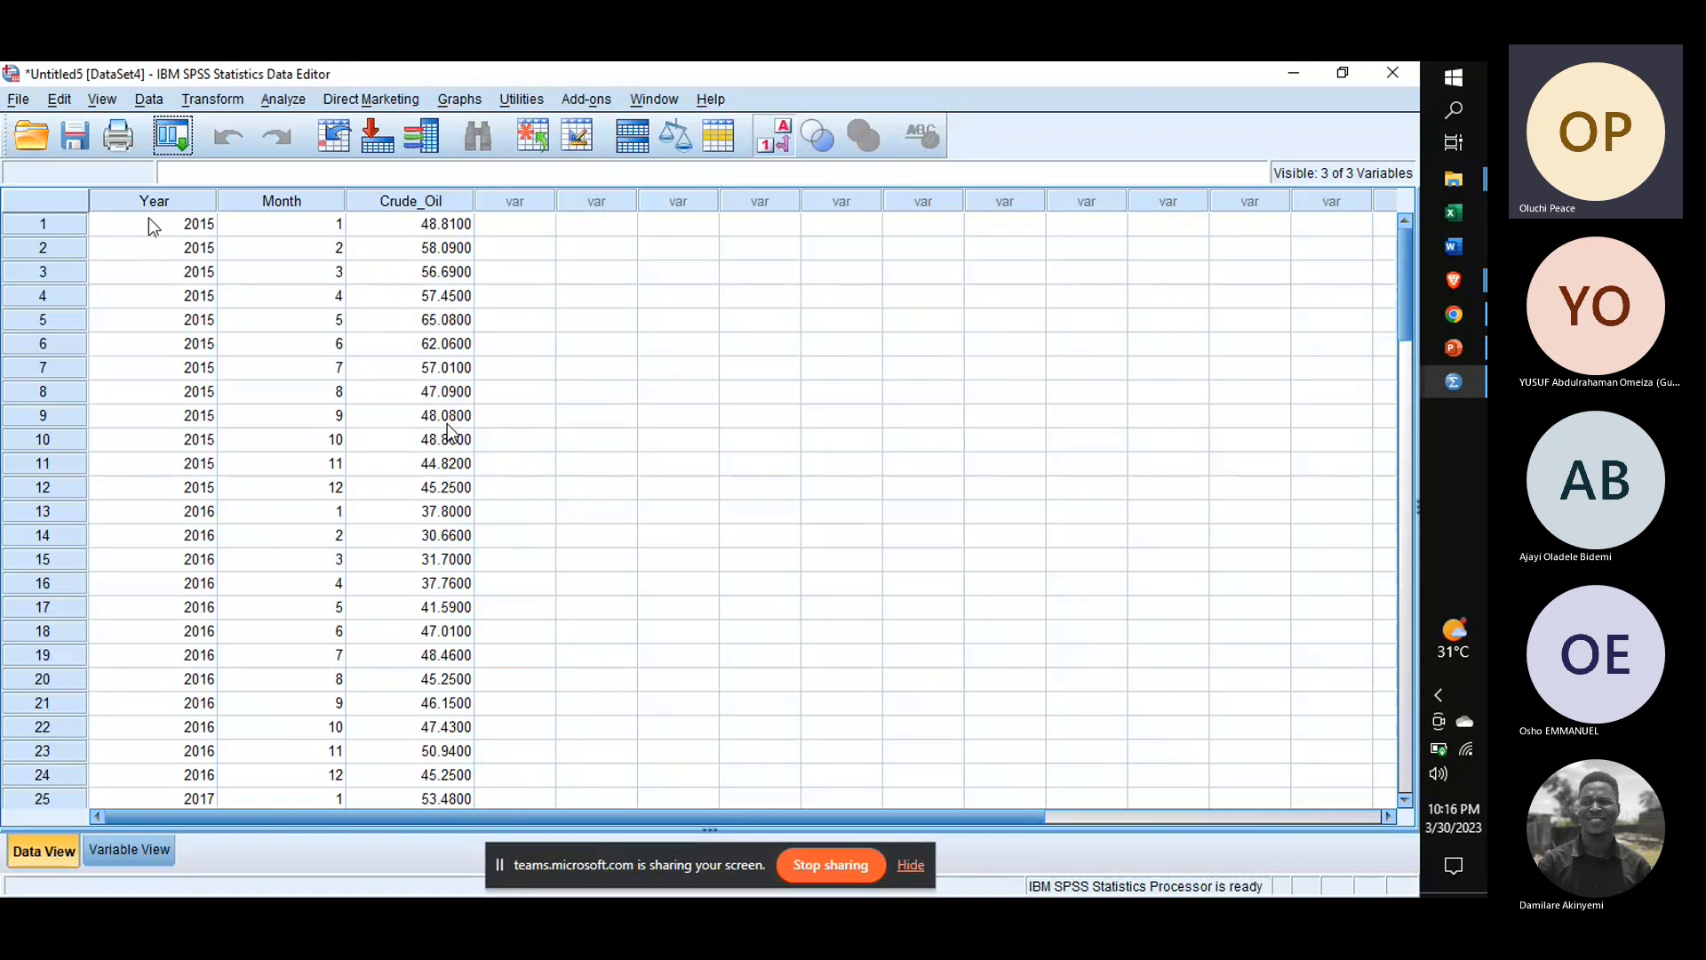
{"action": "left_click", "coordinate": [153, 201]}
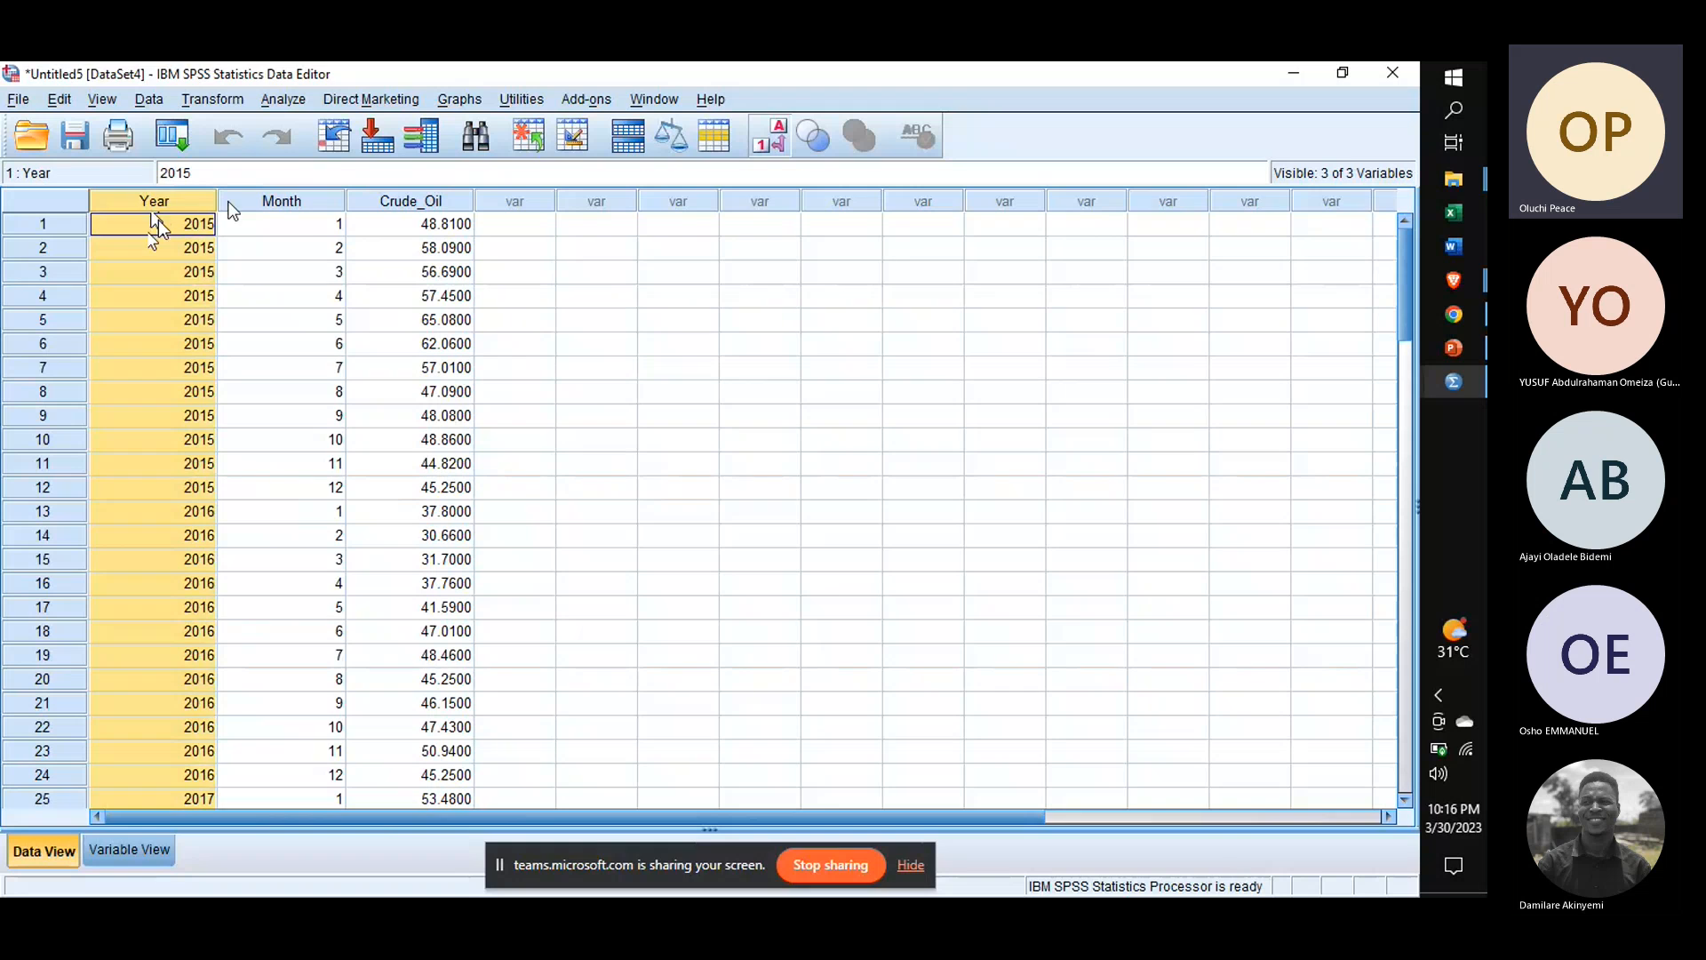
{"action": "left_click", "coordinate": [303, 201]}
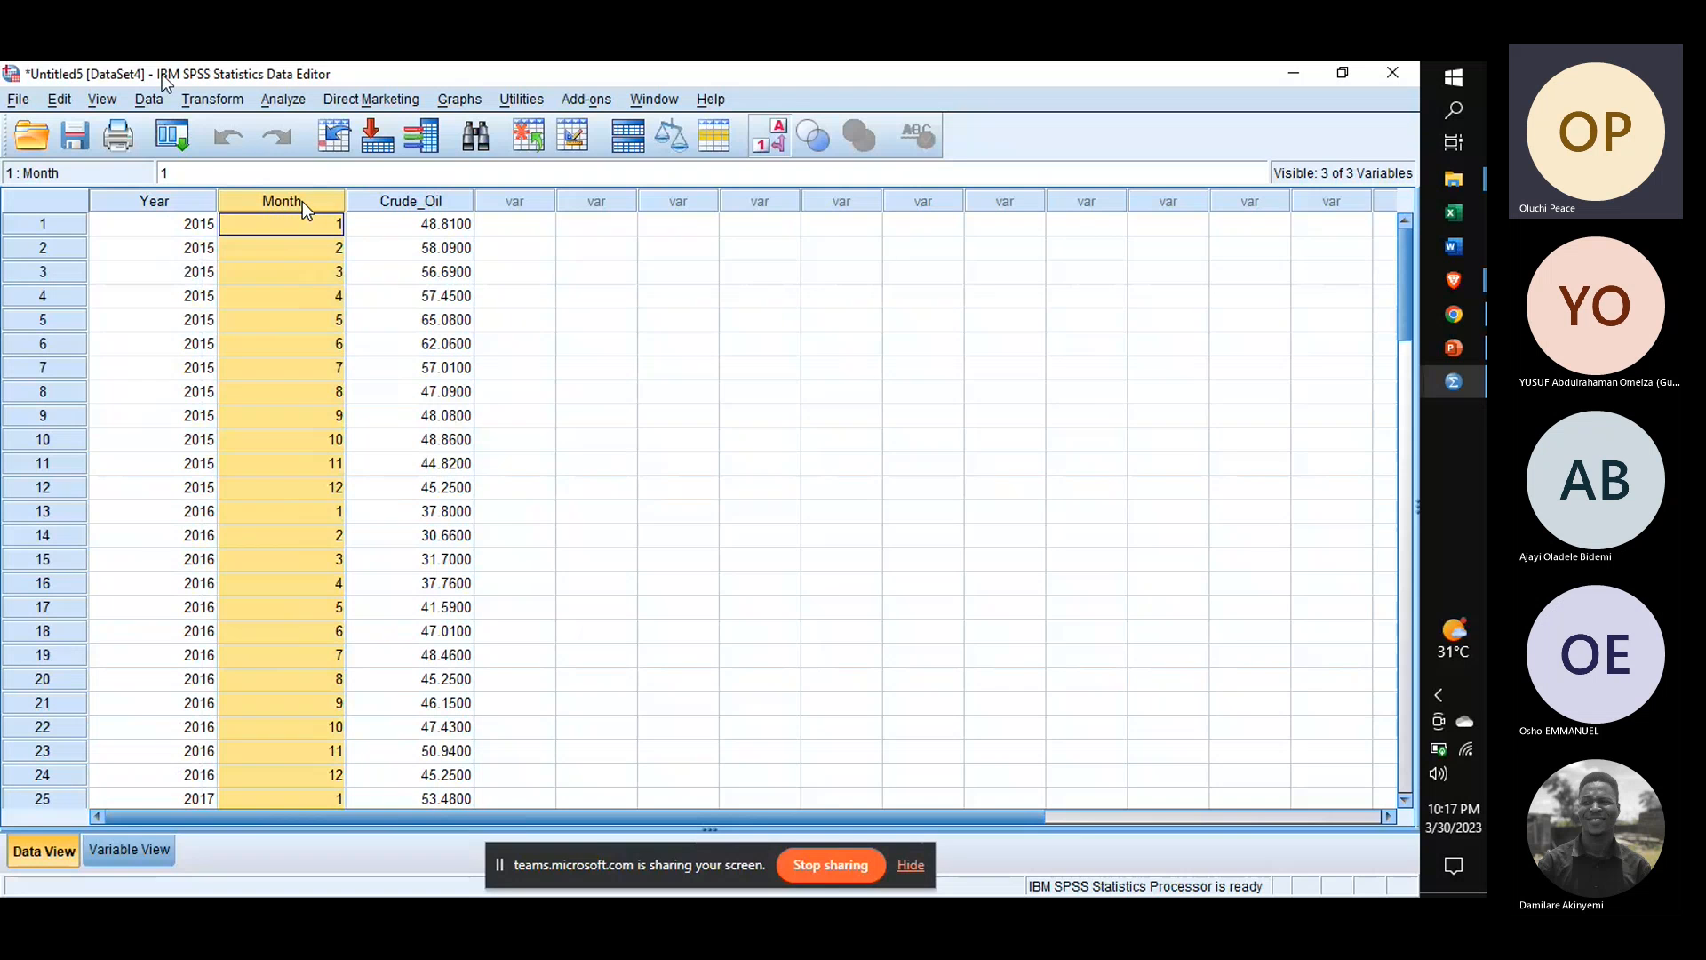
{"action": "left_click", "coordinate": [151, 98]}
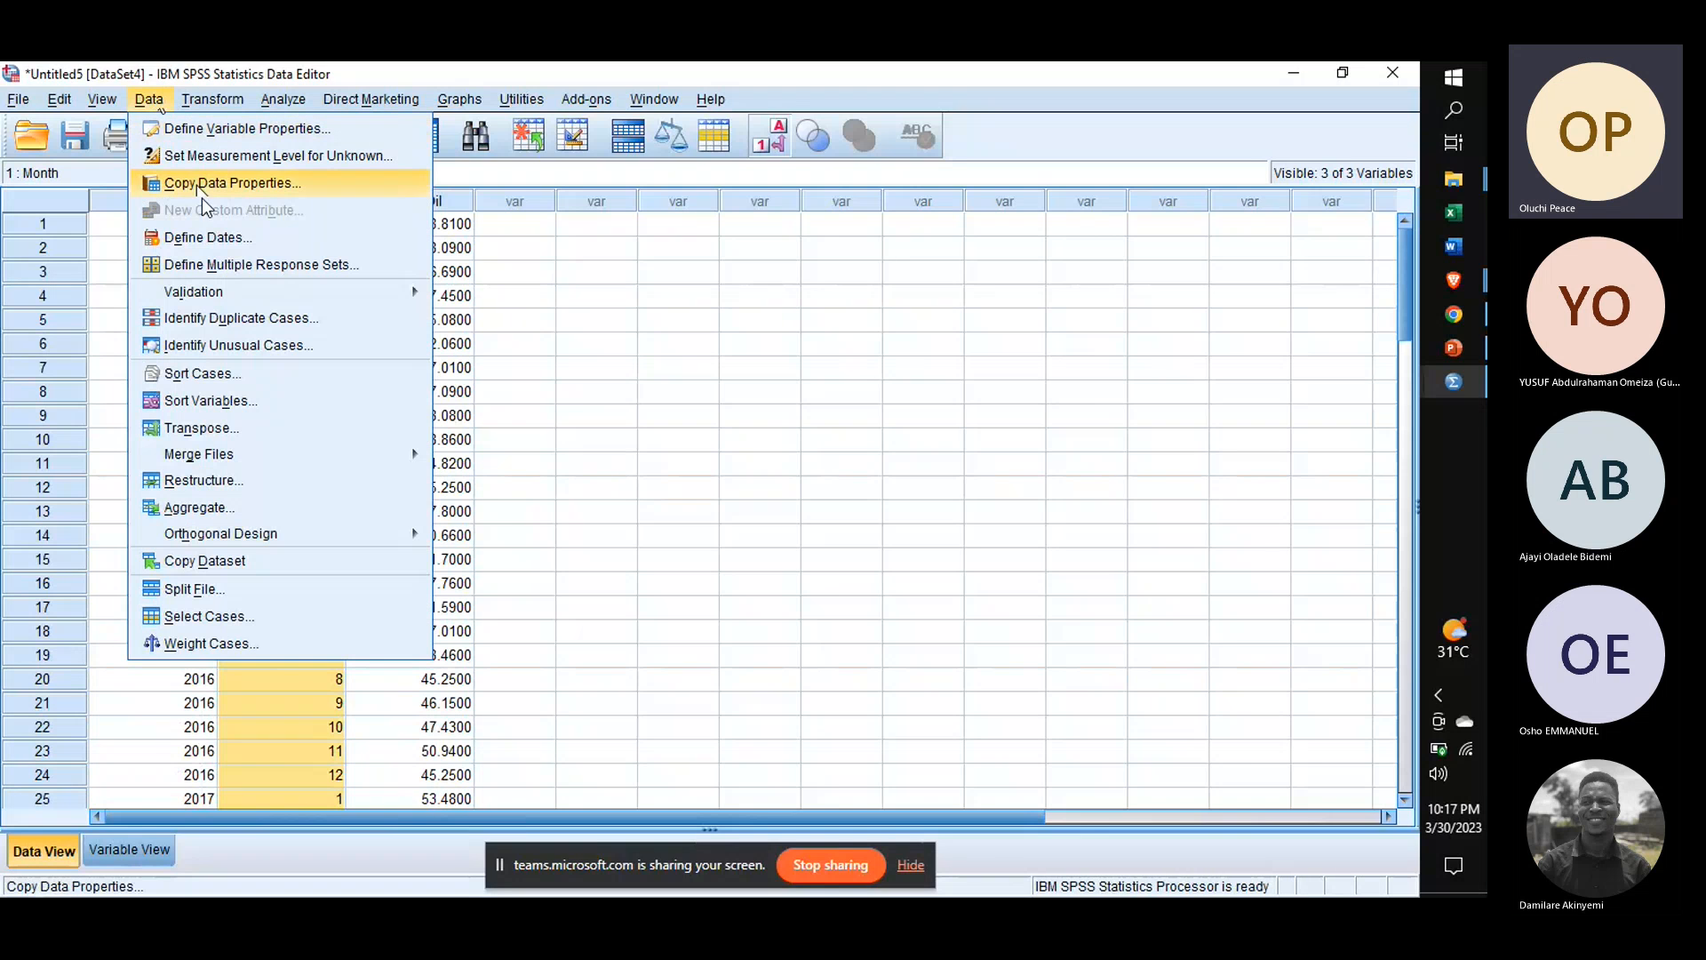
{"action": "left_click", "coordinate": [220, 238]}
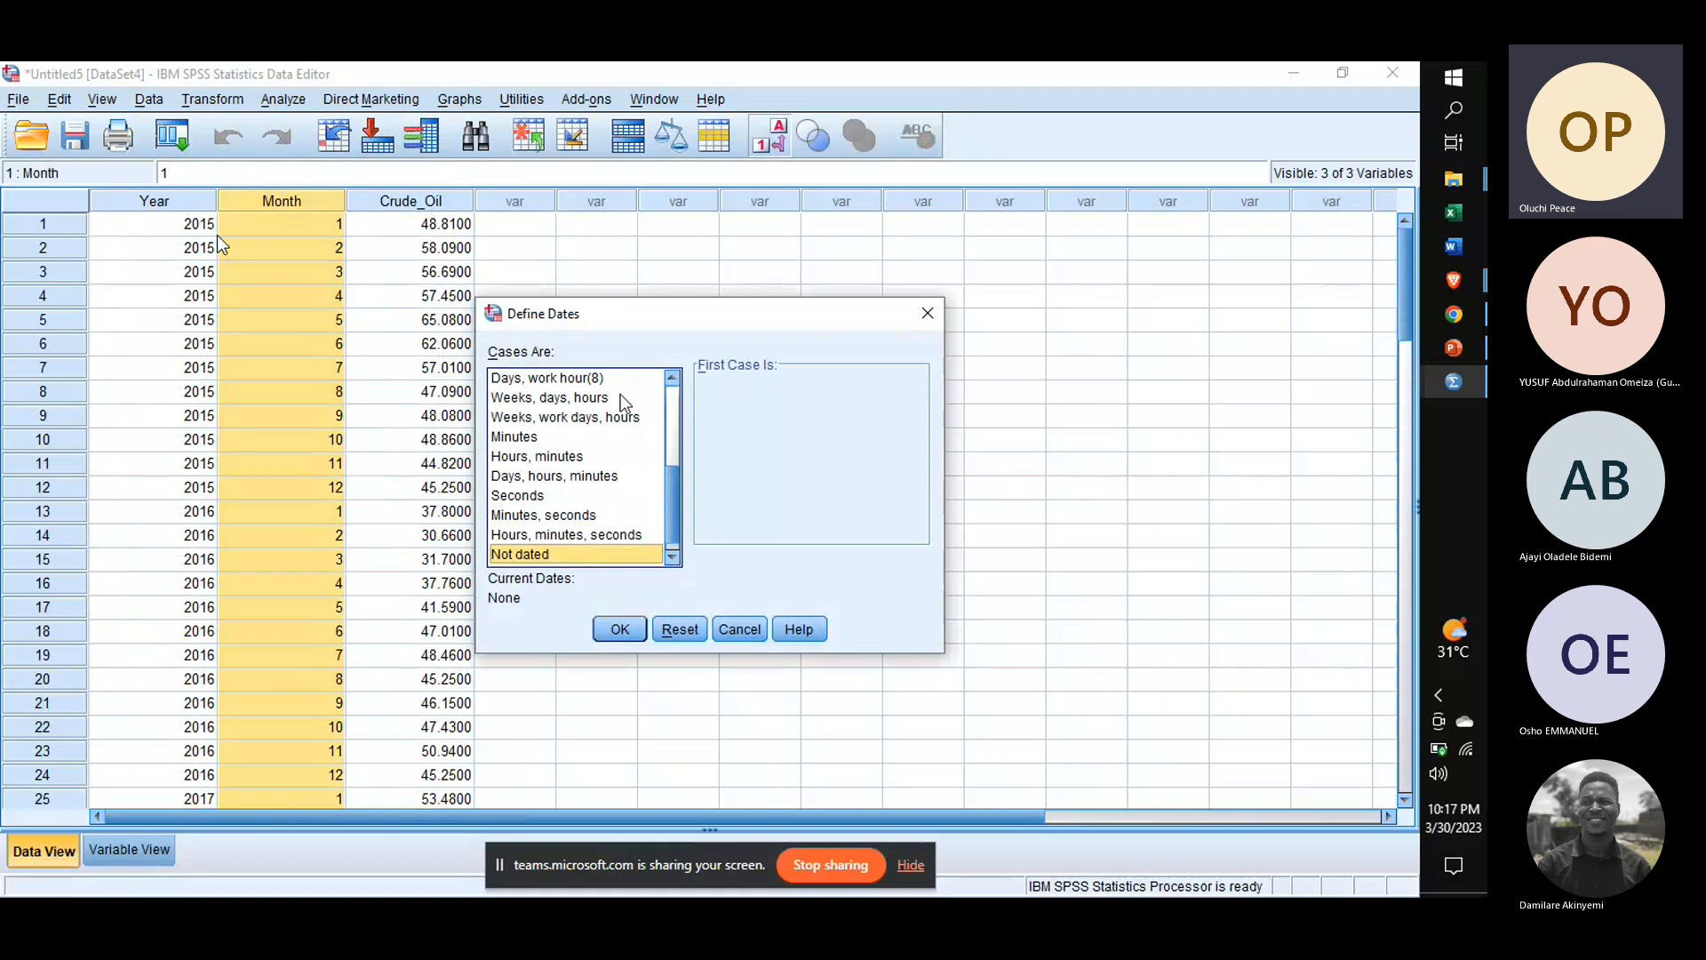
{"action": "scroll", "coordinate": [621, 392], "scroll_direction": "up", "scroll_amount": 4}
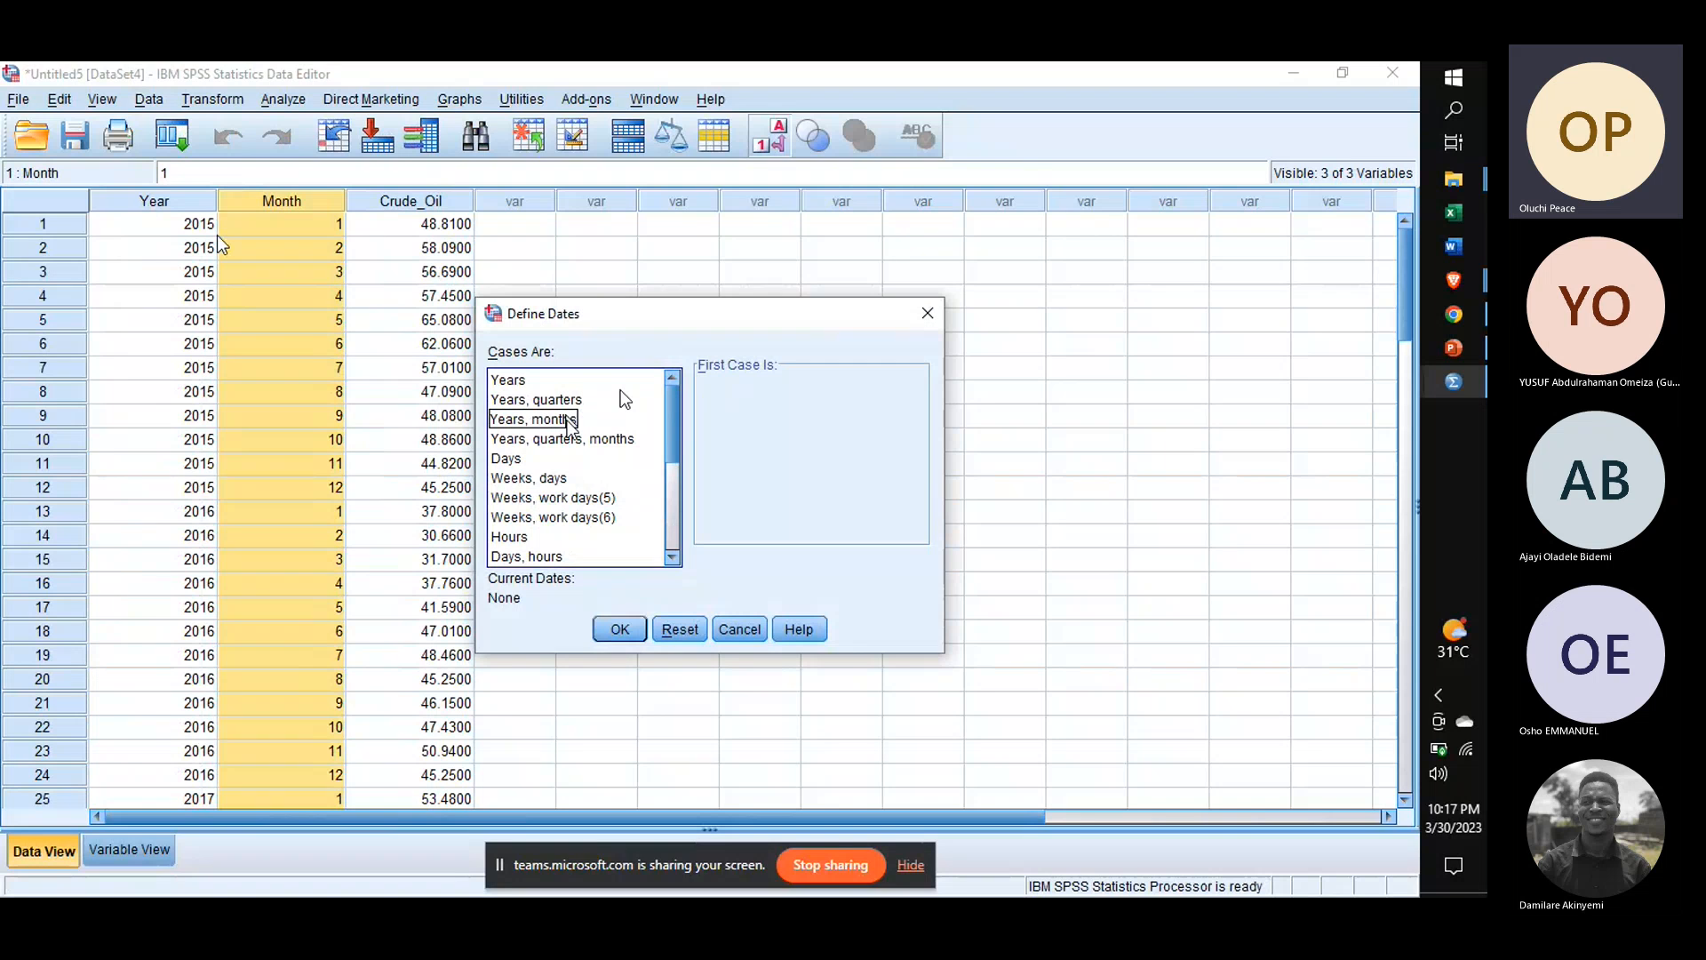
{"action": "left_click", "coordinate": [568, 422]}
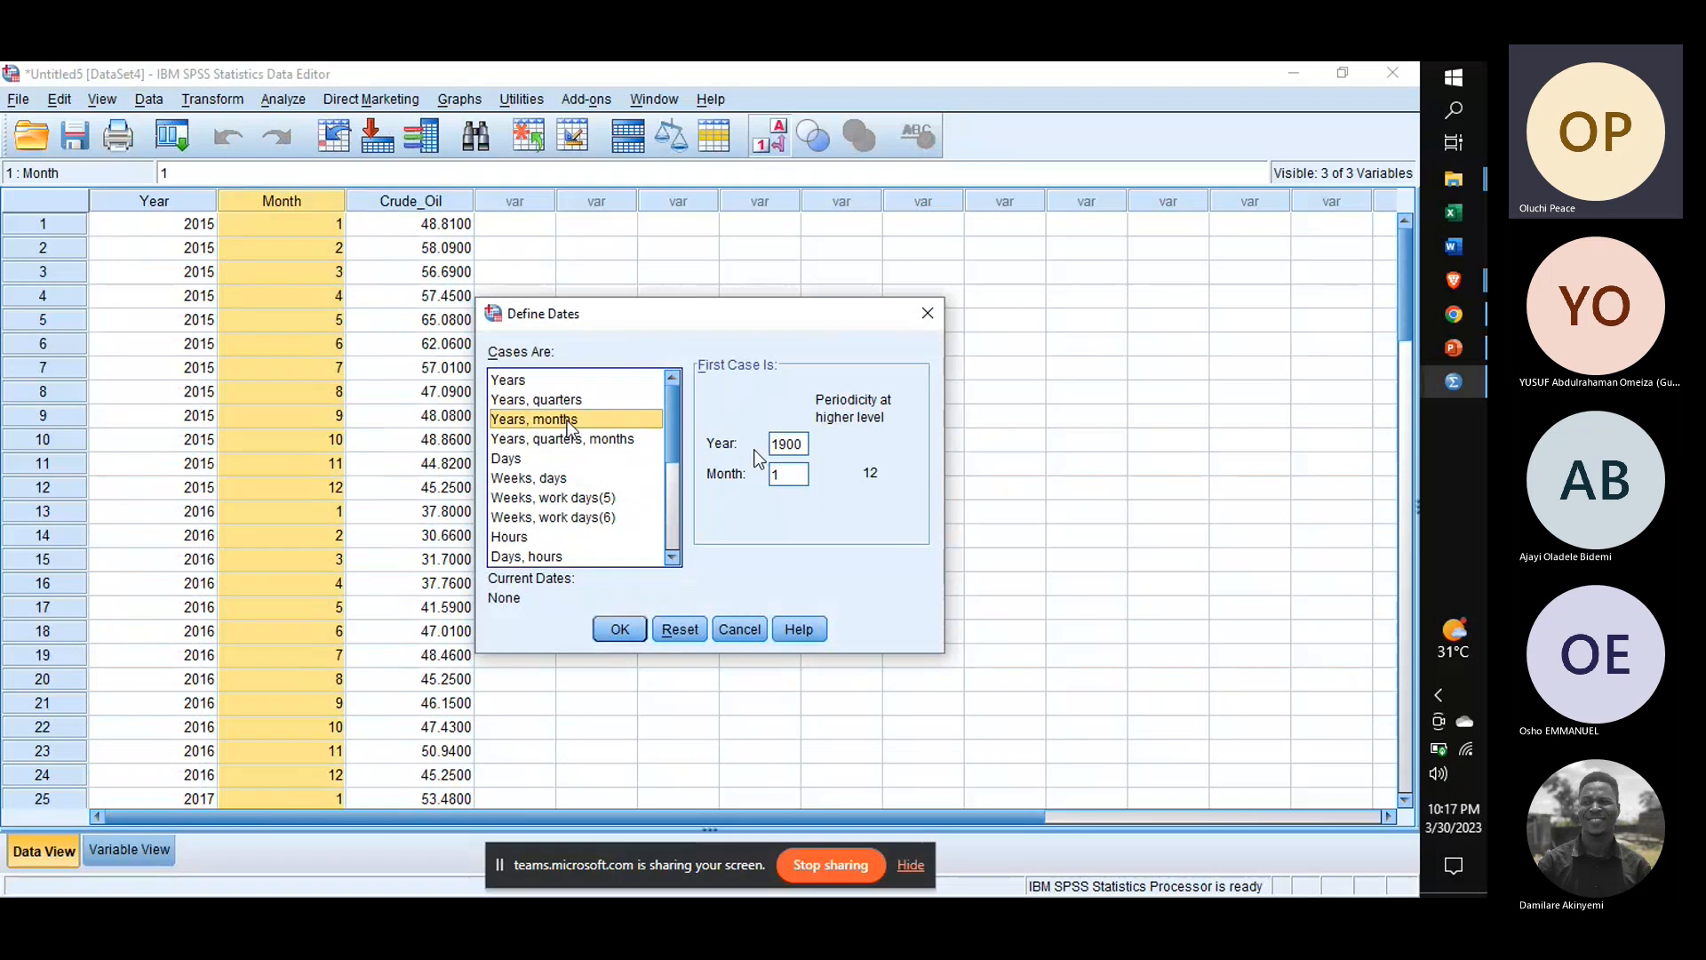
{"action": "double_click", "coordinate": [786, 444]}
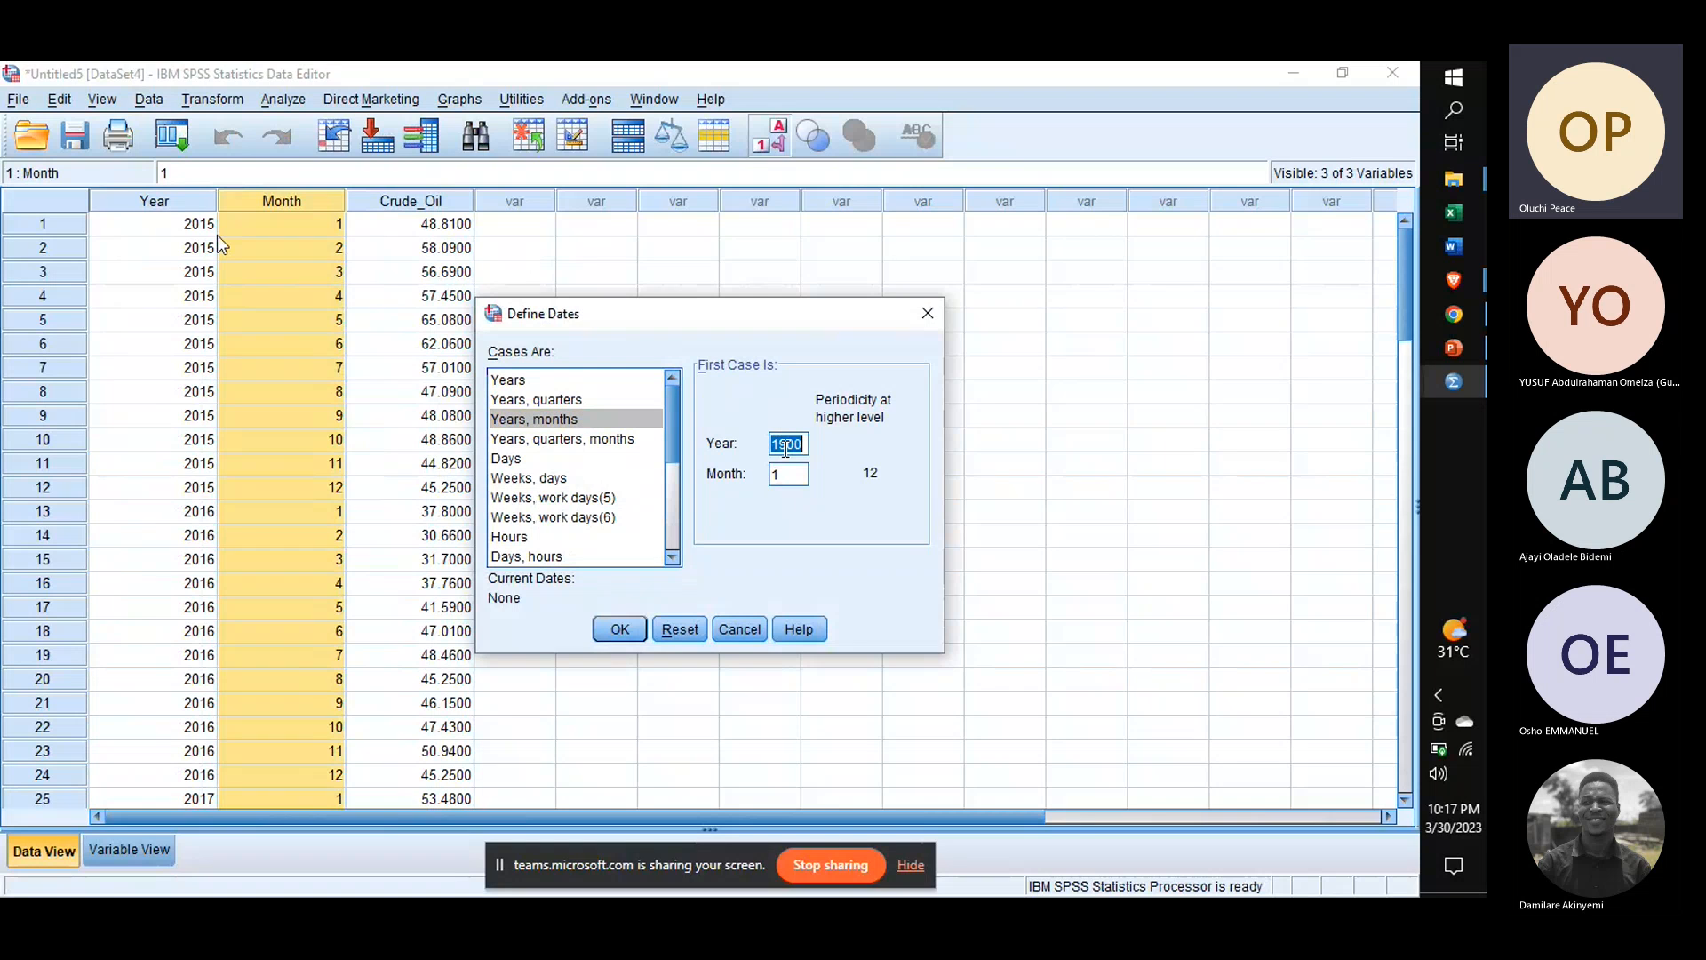
{"action": "type", "text": "2015"}
{"action": "left_click", "coordinate": [612, 636]}
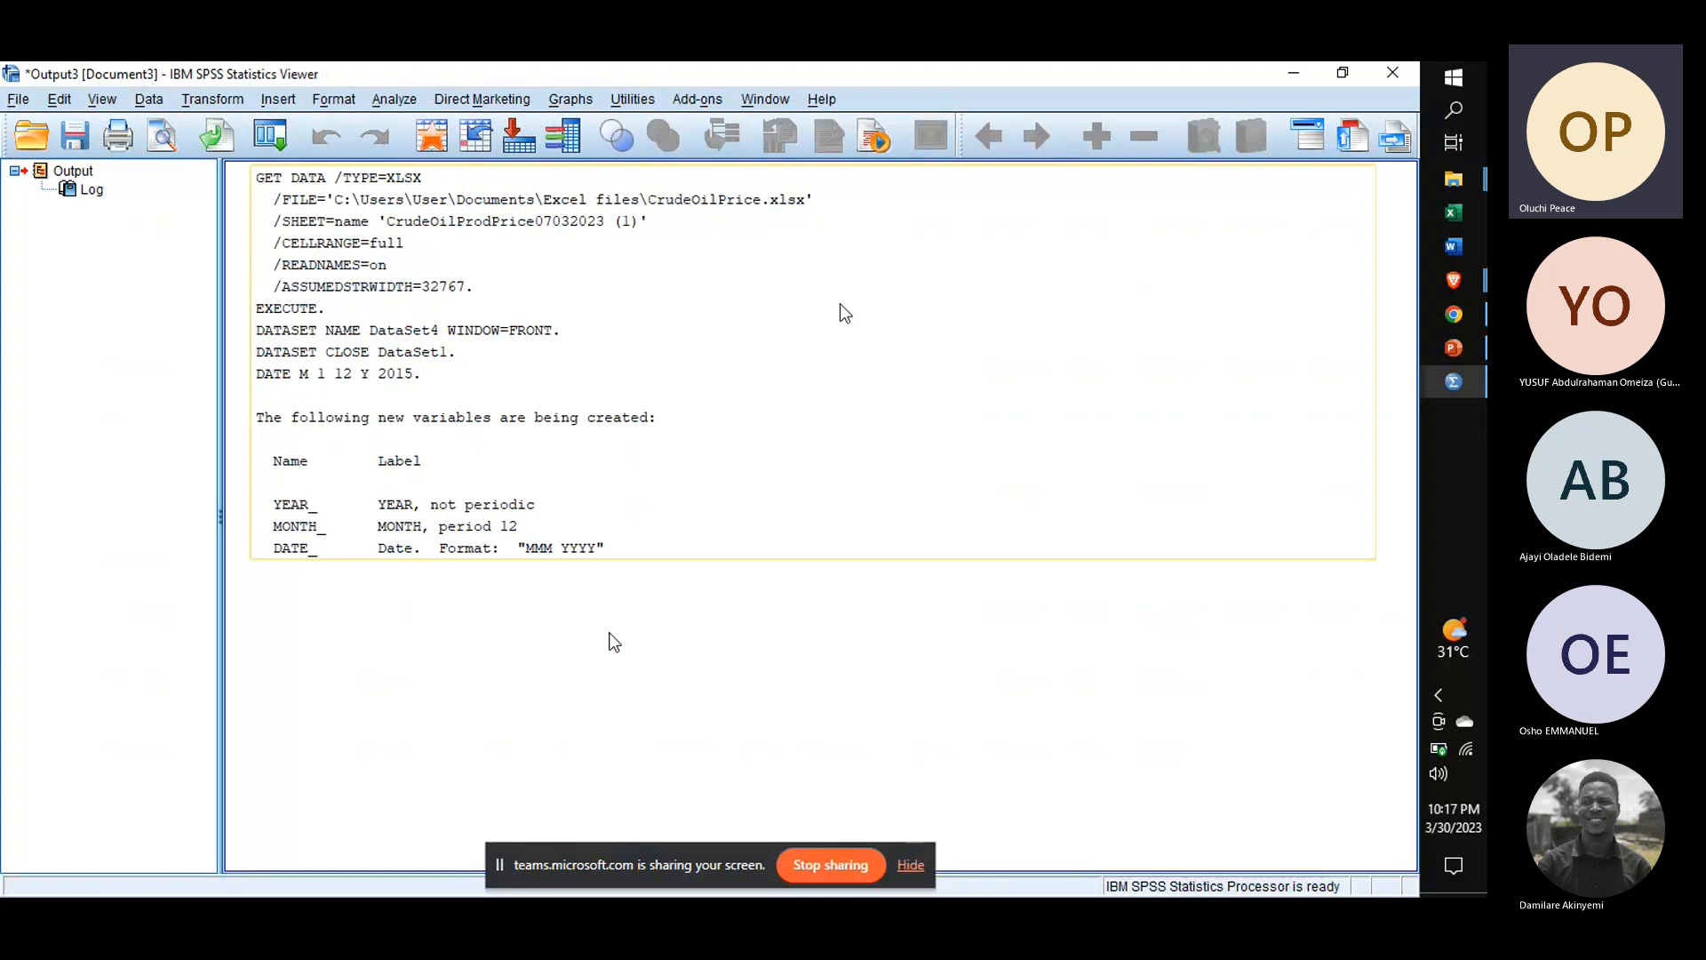
Step: Minimize the output window and examine the DATE_ column from the first case down to the last
{"action": "left_click", "coordinate": [1306, 73]}
{"action": "left_click", "coordinate": [718, 224]}
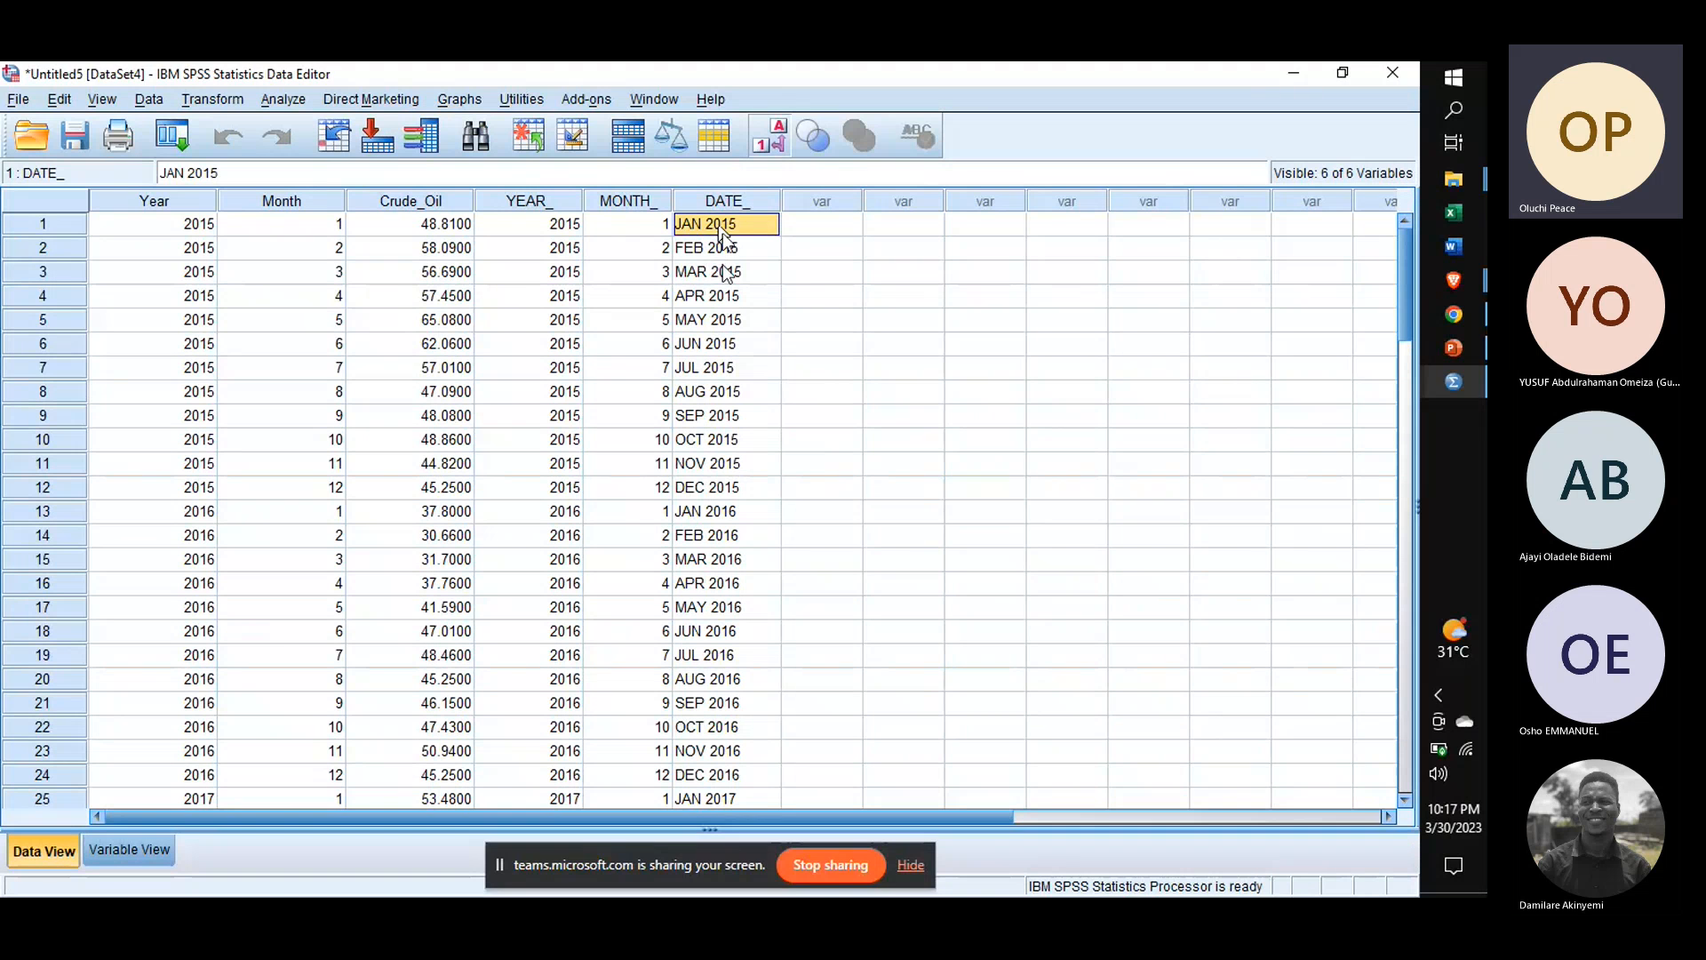
{"action": "left_click", "coordinate": [723, 247]}
{"action": "left_click", "coordinate": [727, 272]}
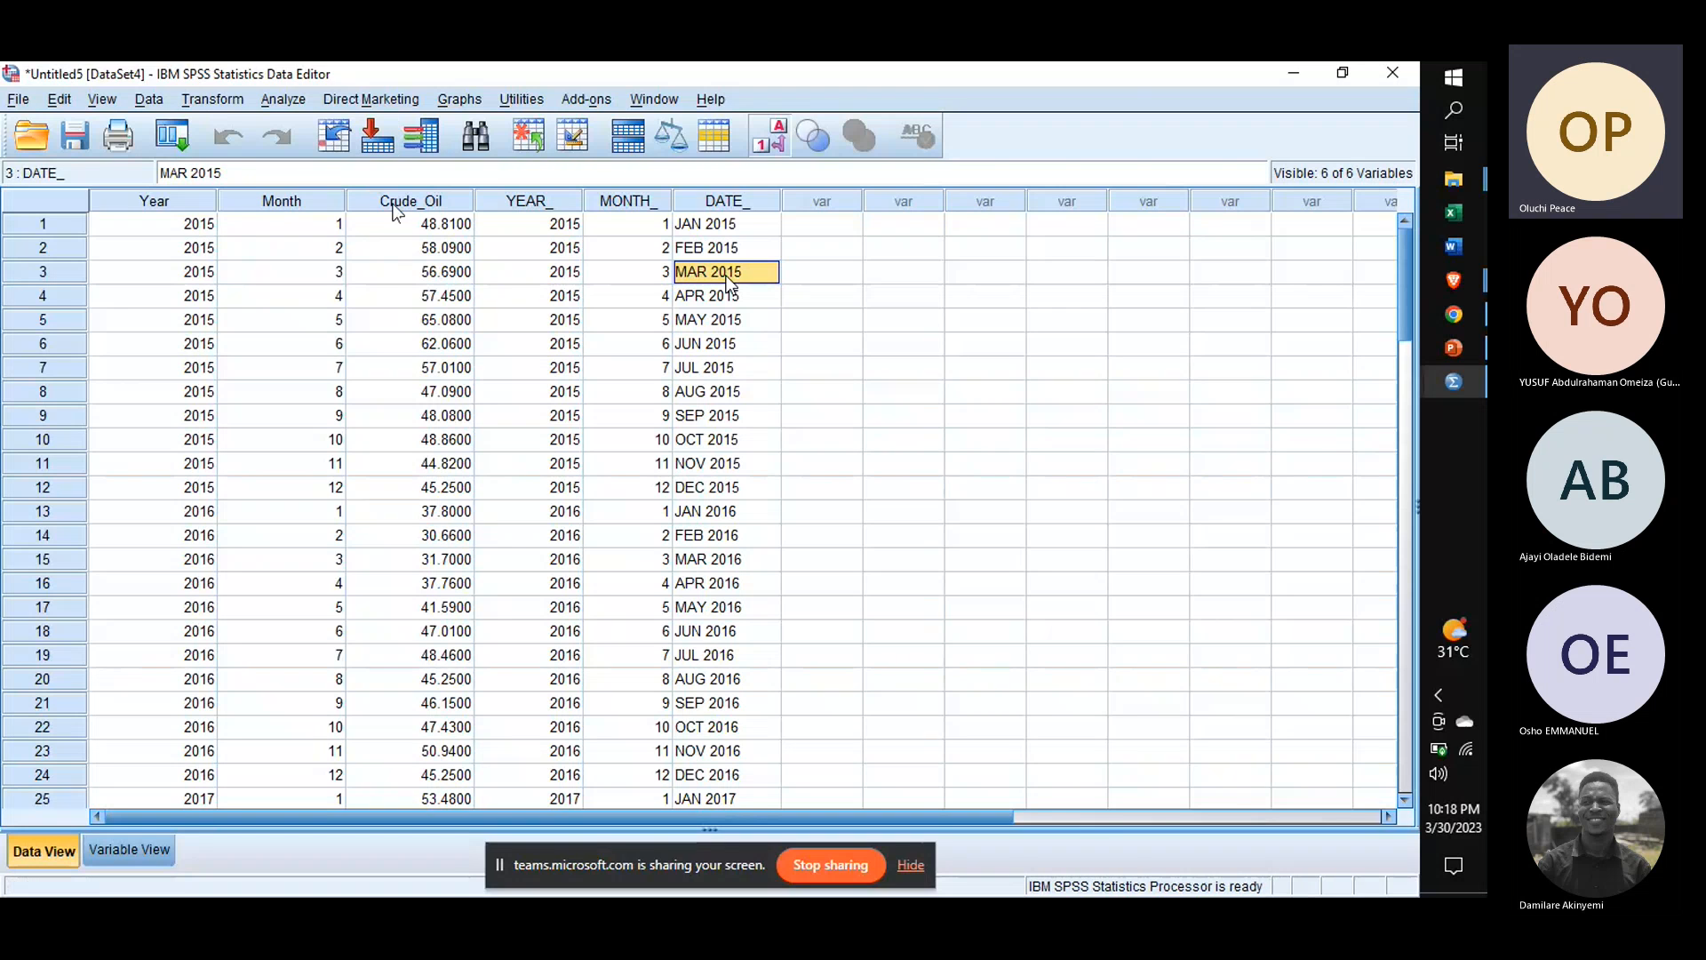
{"action": "left_click", "coordinate": [733, 225]}
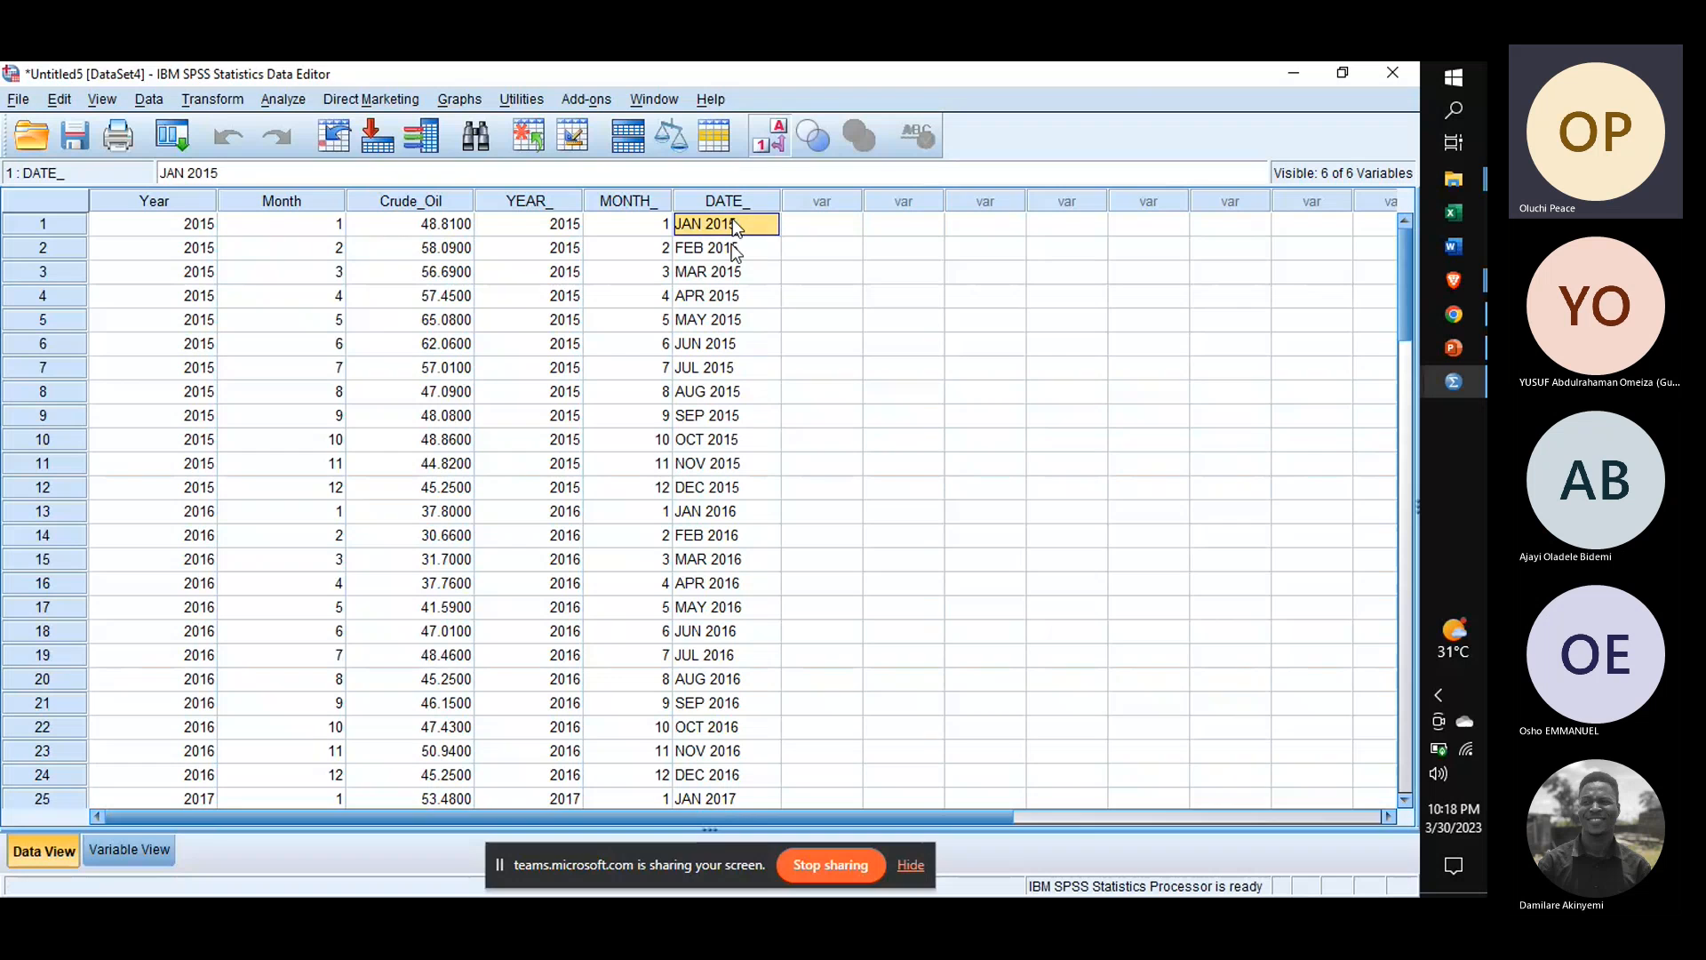
{"action": "key", "text": "Down"}
{"action": "key", "text": "Down"}
{"action": "key", "text": "Down"}
{"action": "key", "text": "Down"}
{"action": "key", "text": "Down"}
{"action": "key", "text": "Down"}
{"action": "key", "text": "Down"}
{"action": "key", "text": "Down"}
{"action": "key", "text": "Down"}
{"action": "key", "text": "Down"}
{"action": "key", "text": "Down"}
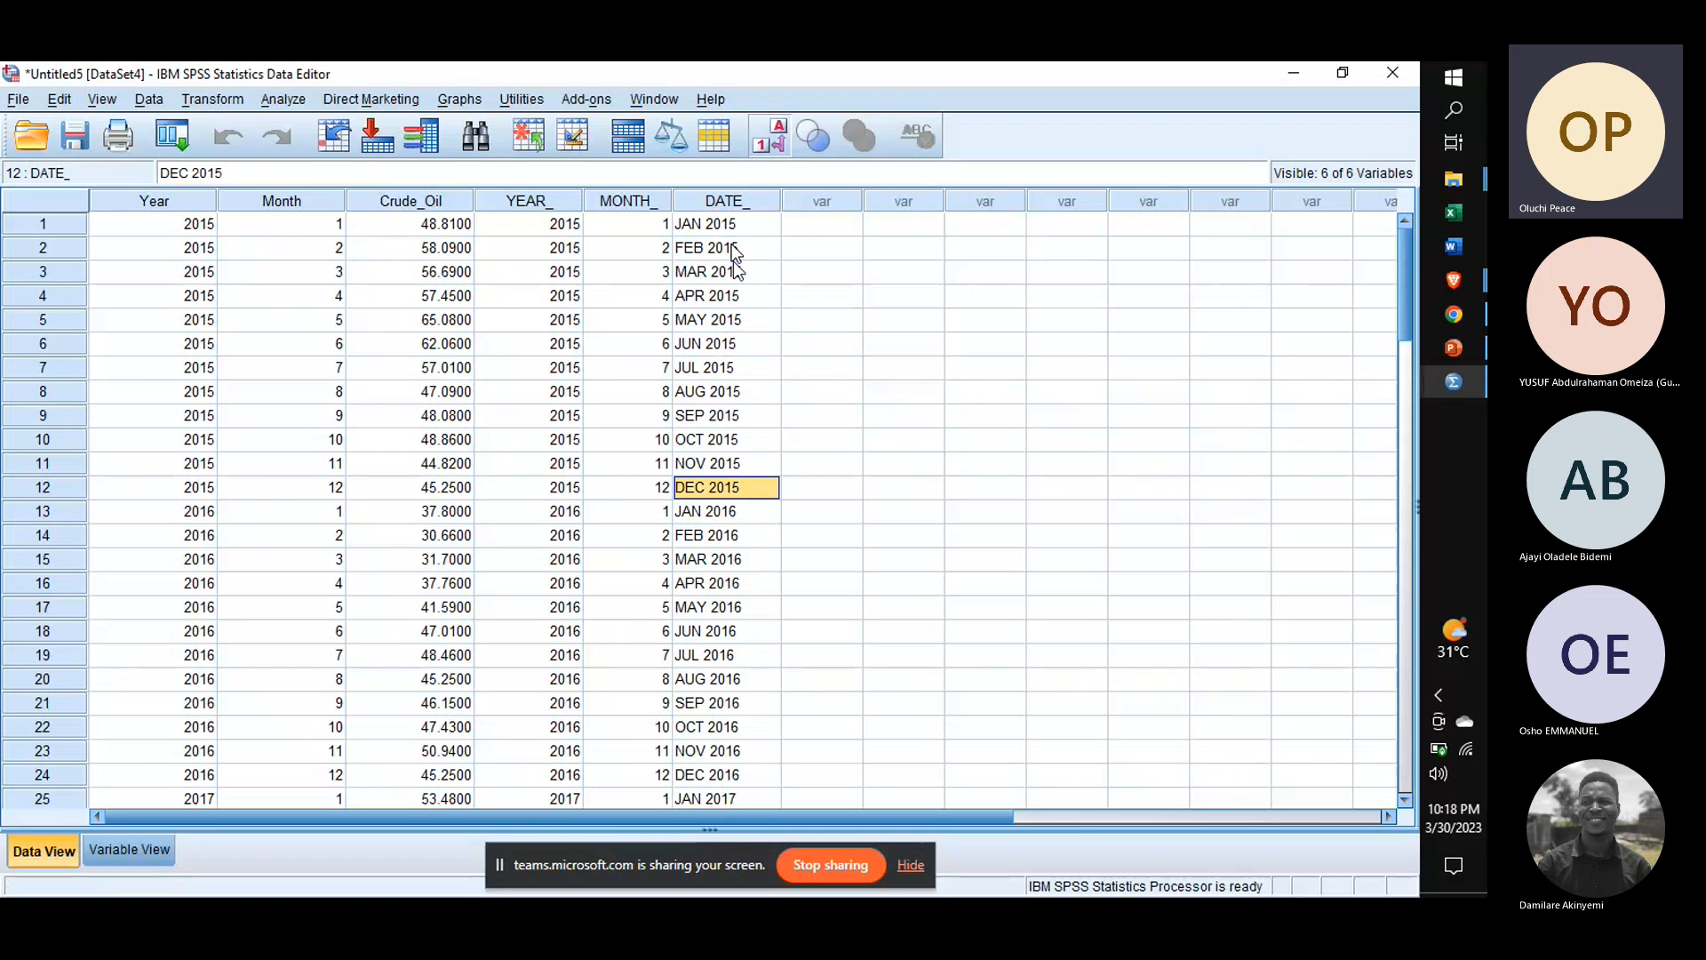
{"action": "scroll", "coordinate": [741, 487], "scroll_direction": "down", "scroll_amount": 5}
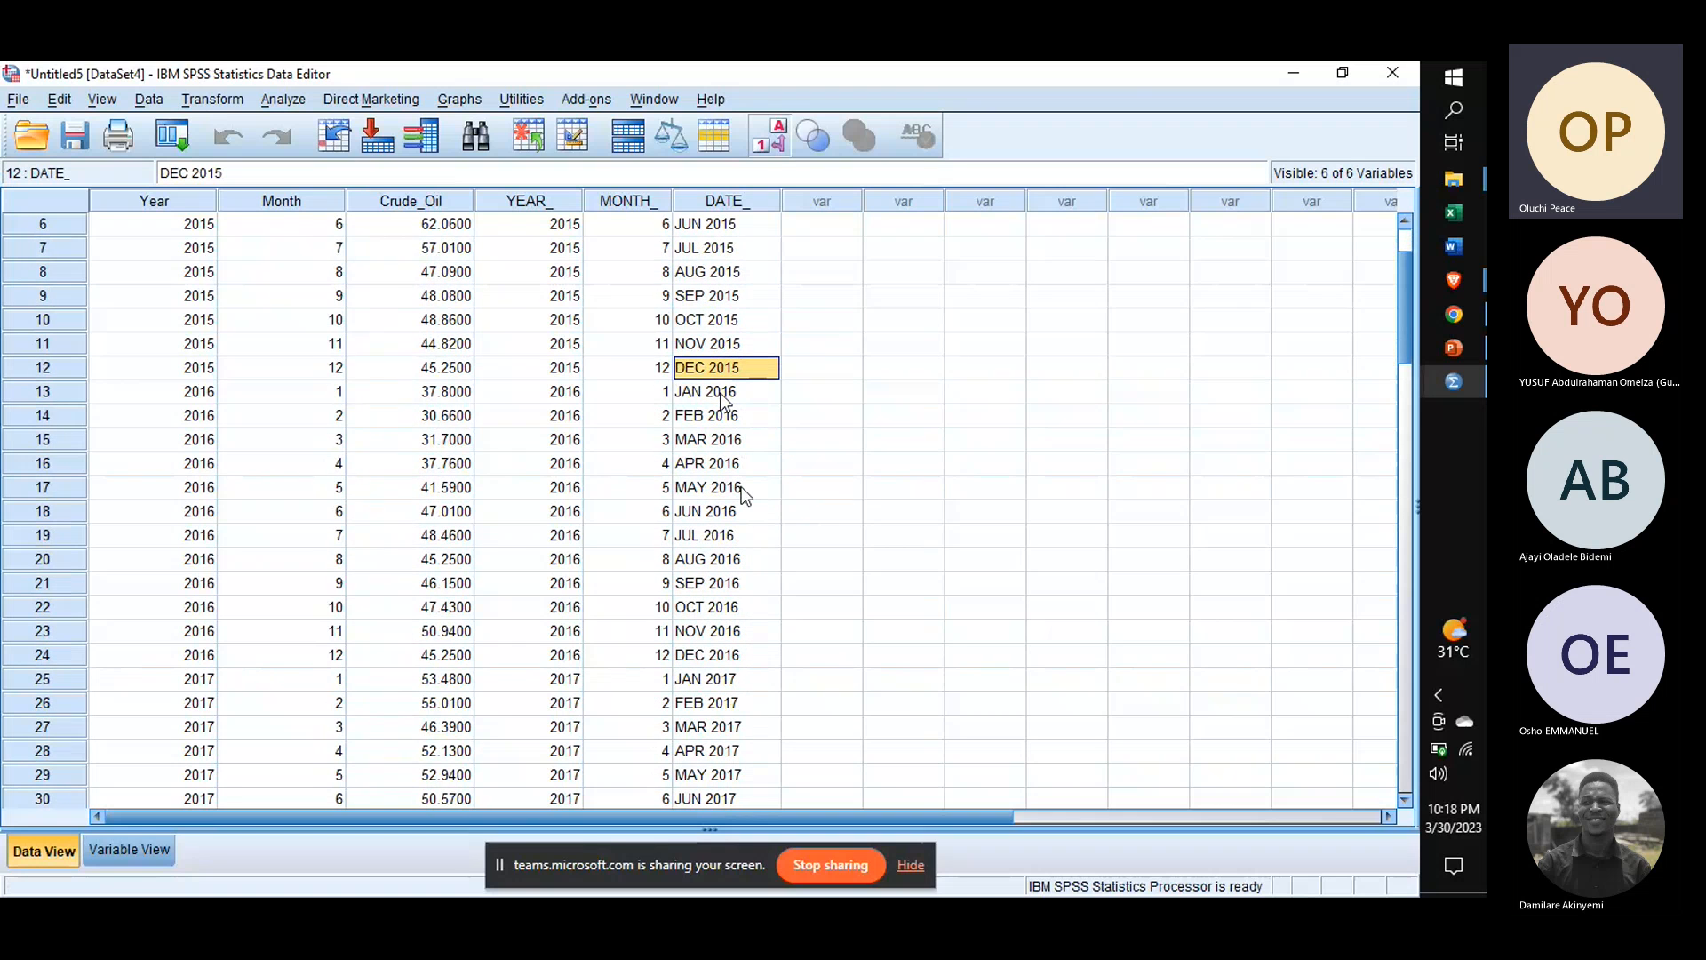
{"action": "left_click", "coordinate": [703, 658]}
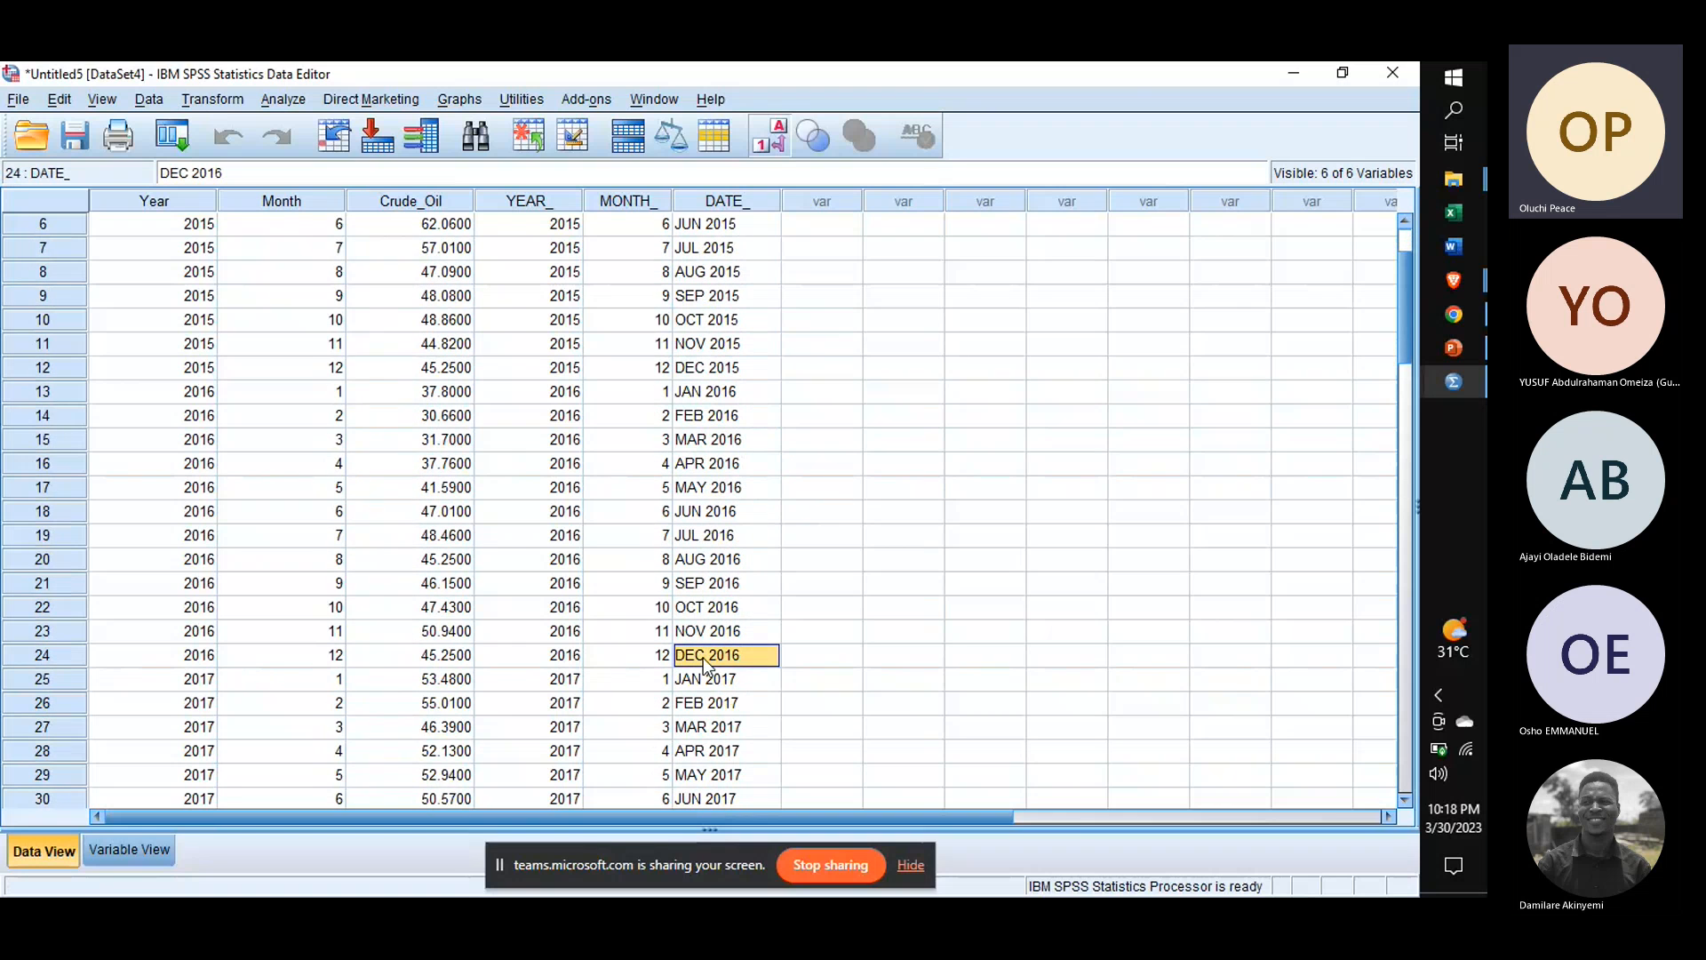
{"action": "scroll", "coordinate": [702, 657], "scroll_direction": "down", "scroll_amount": 9}
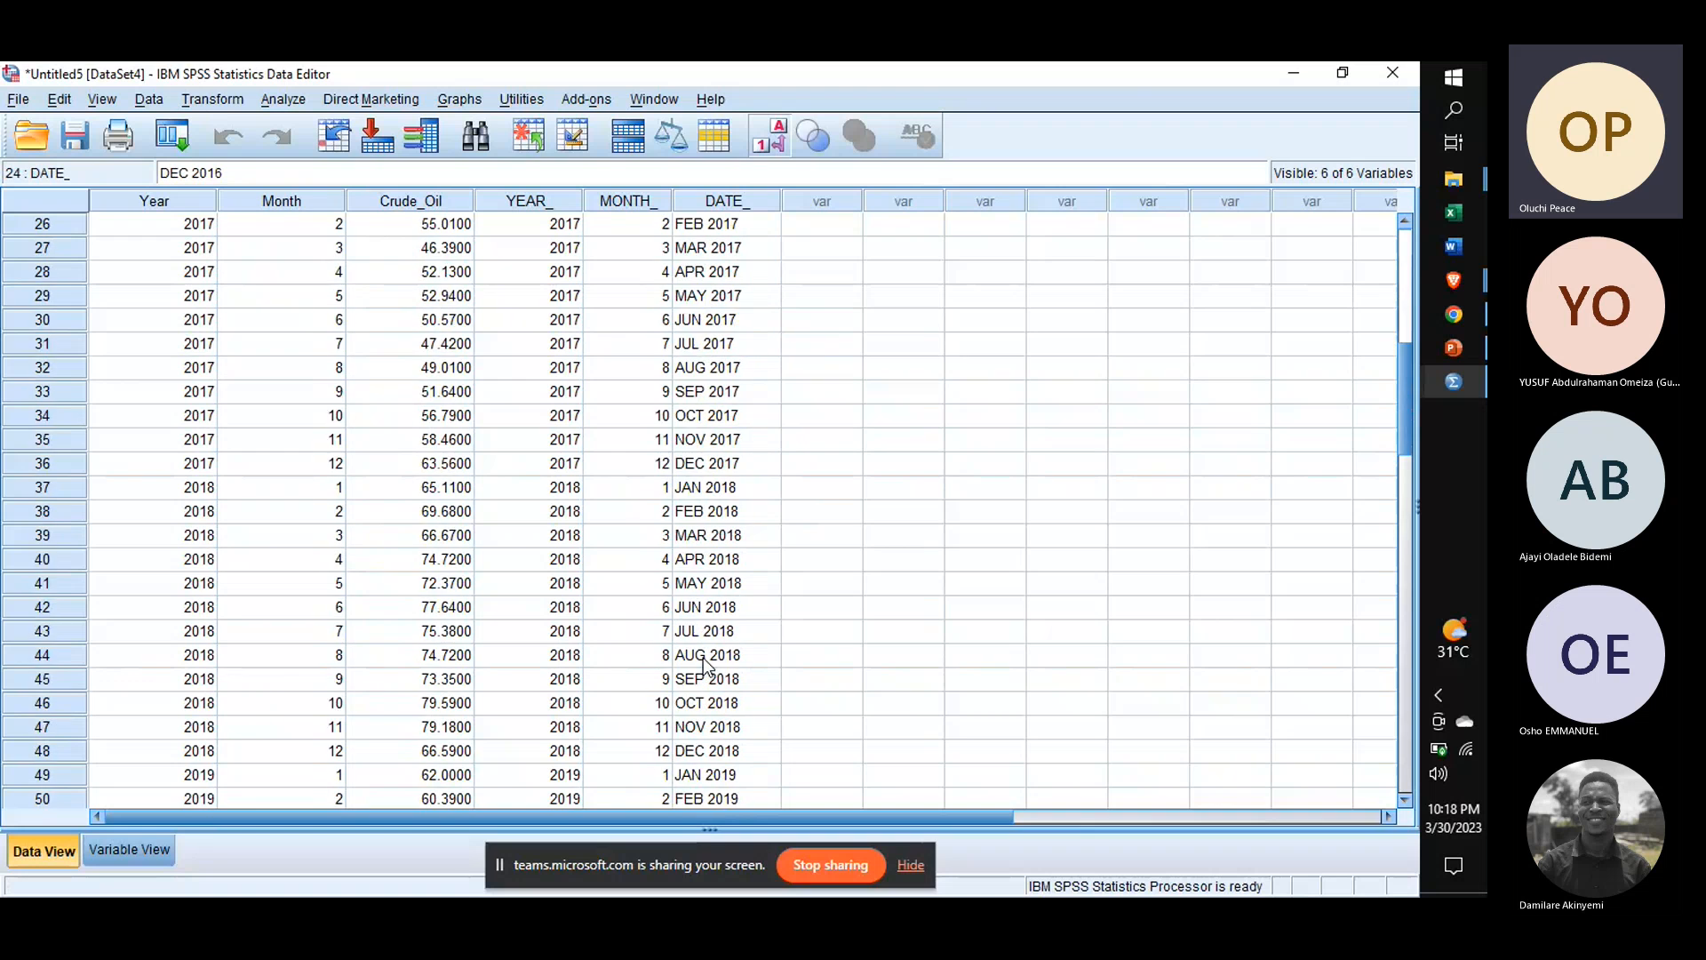
{"action": "scroll", "coordinate": [702, 657], "scroll_direction": "down", "scroll_amount": 18}
{"action": "scroll", "coordinate": [702, 657], "scroll_direction": "up", "scroll_amount": 6}
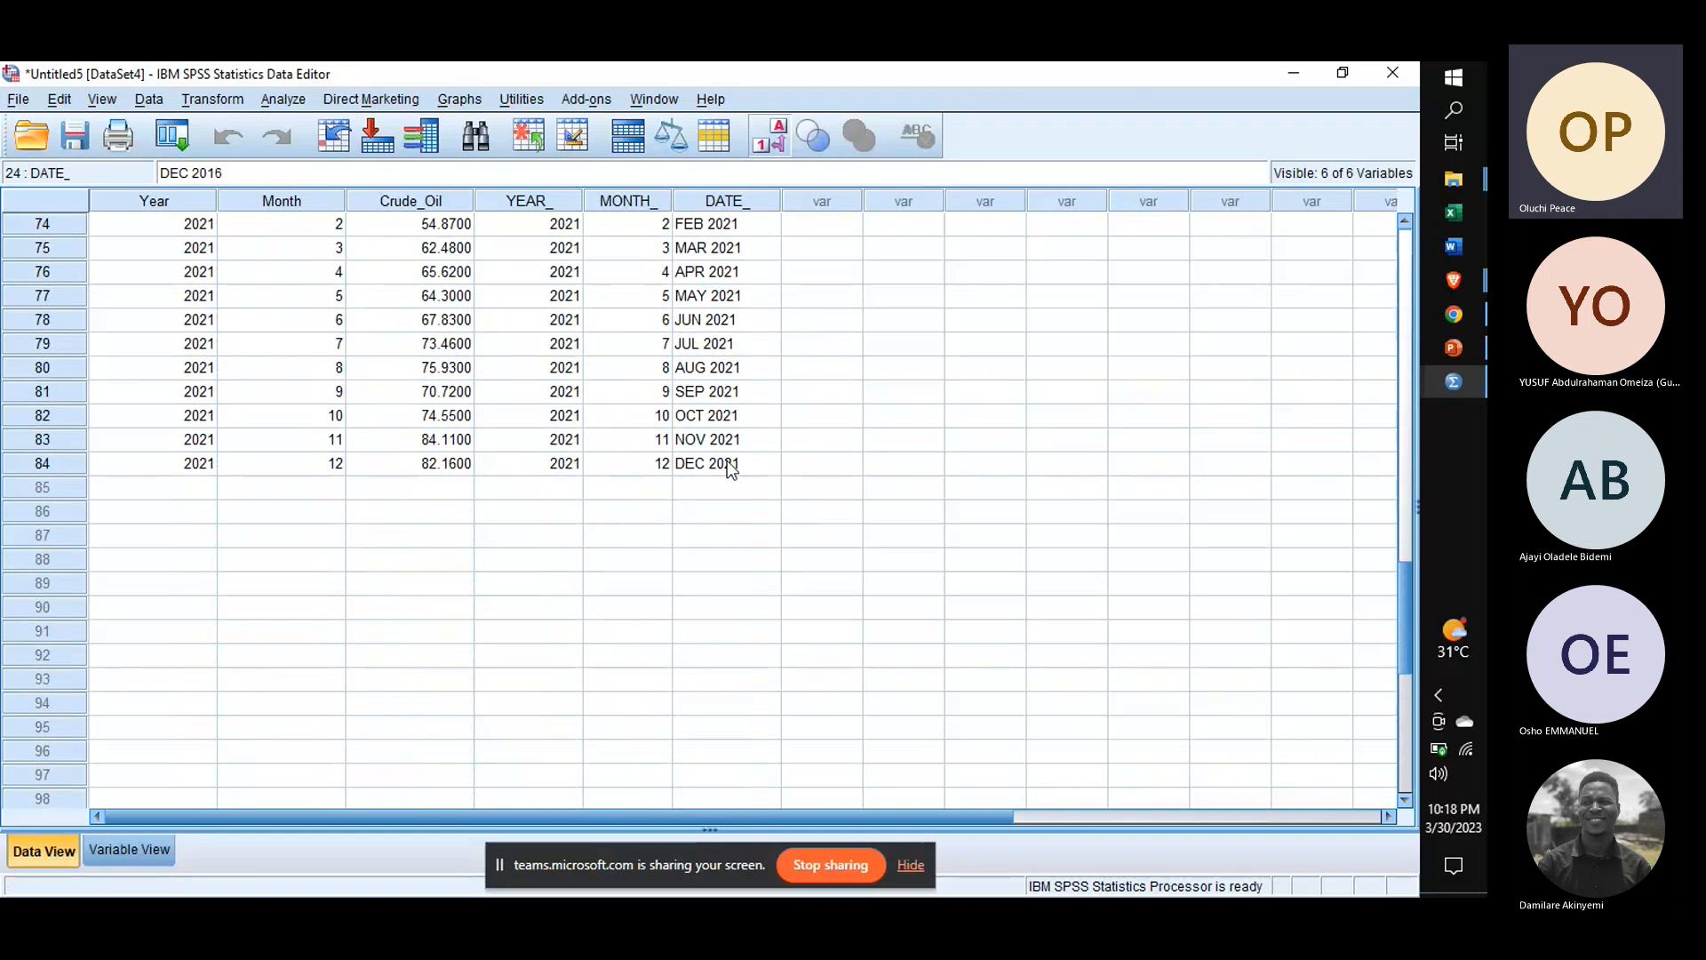
{"action": "scroll", "coordinate": [727, 474], "scroll_direction": "up", "scroll_amount": 20}
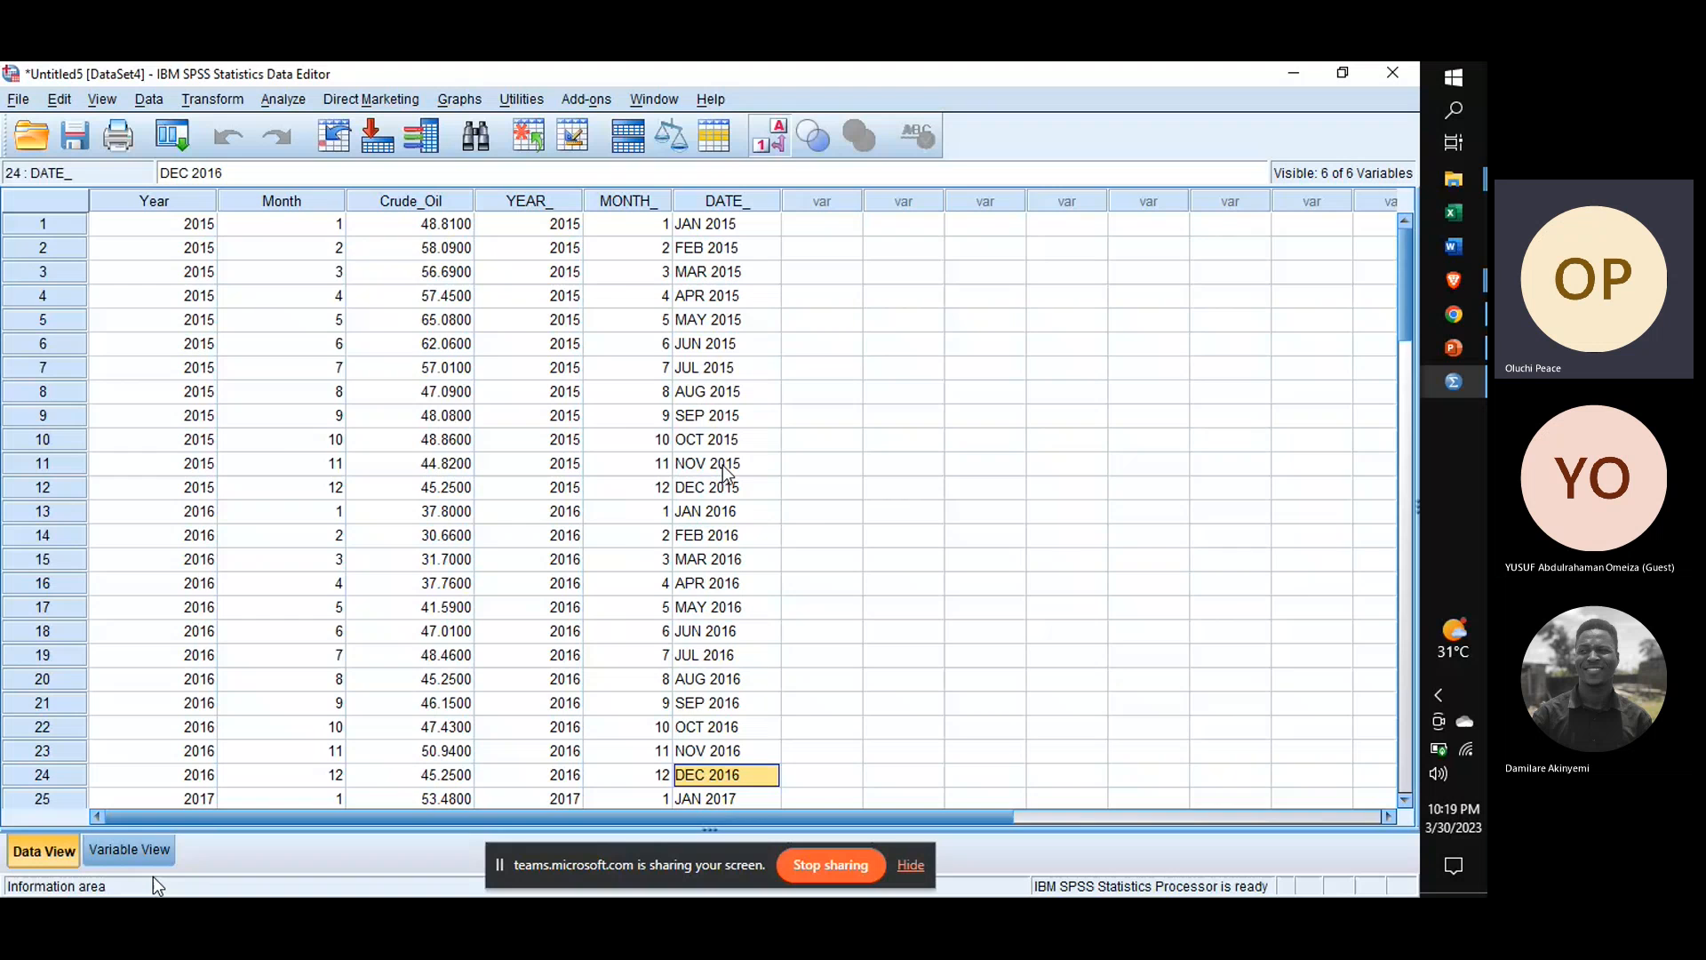
Step: Set the Crude_Oil variable to 2 decimals and check the formatted values in the data
{"action": "left_click", "coordinate": [157, 847]}
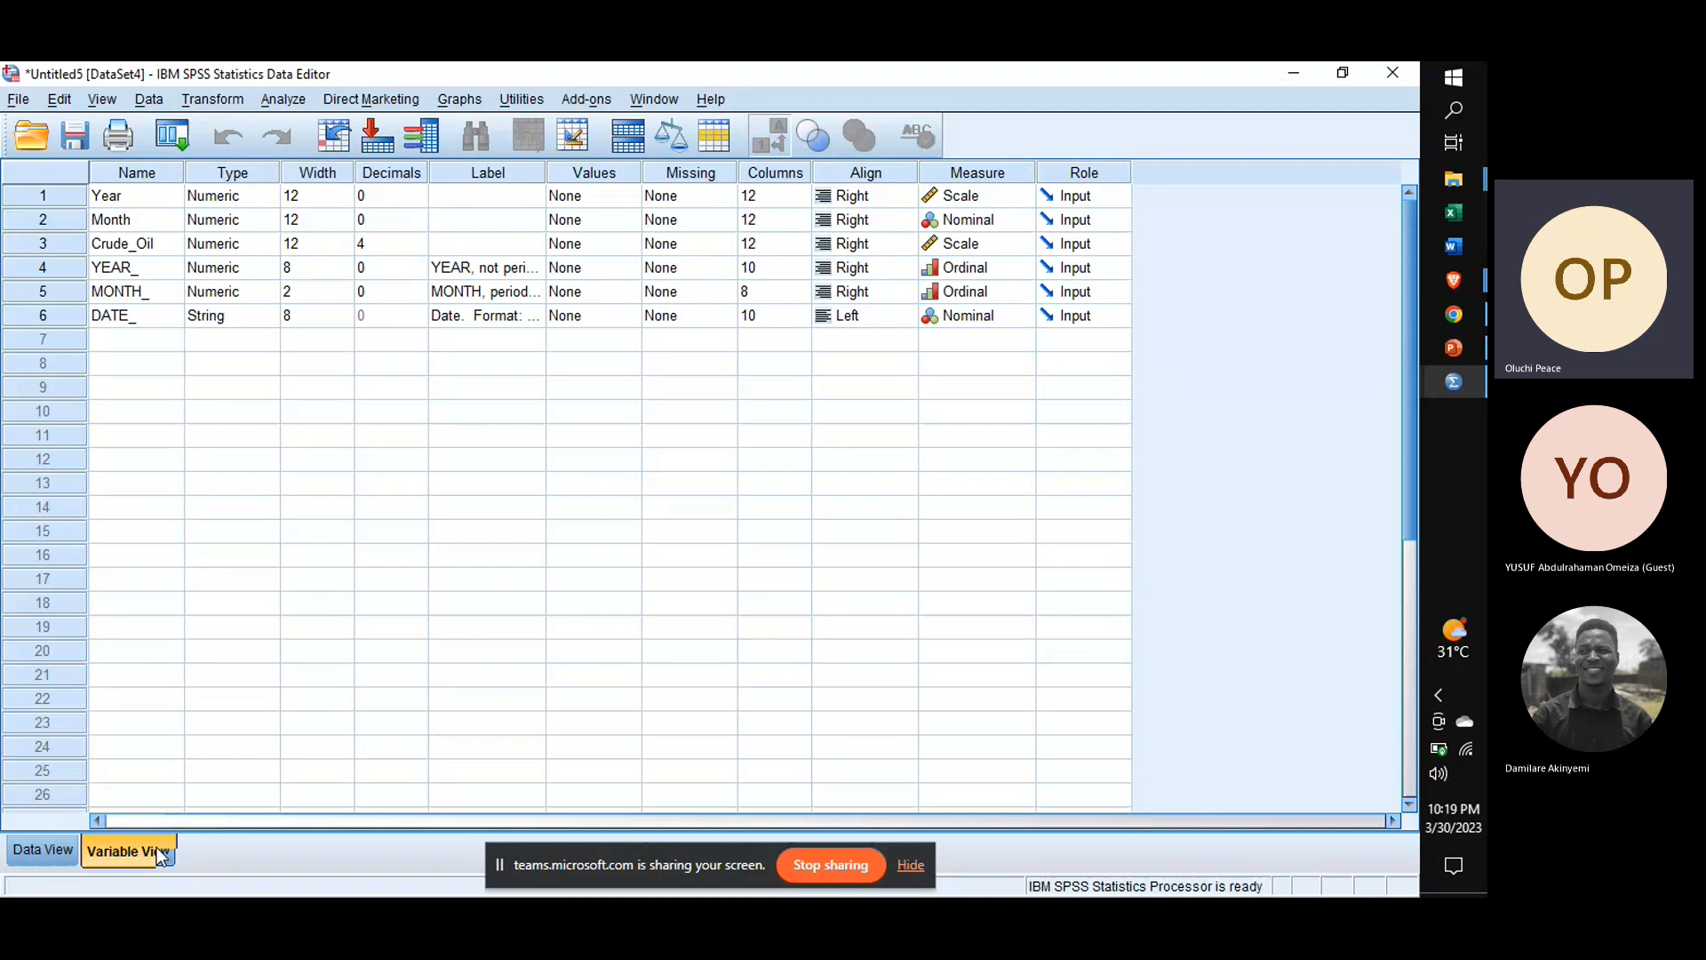
{"action": "left_click", "coordinate": [414, 246]}
{"action": "left_click", "coordinate": [417, 249]}
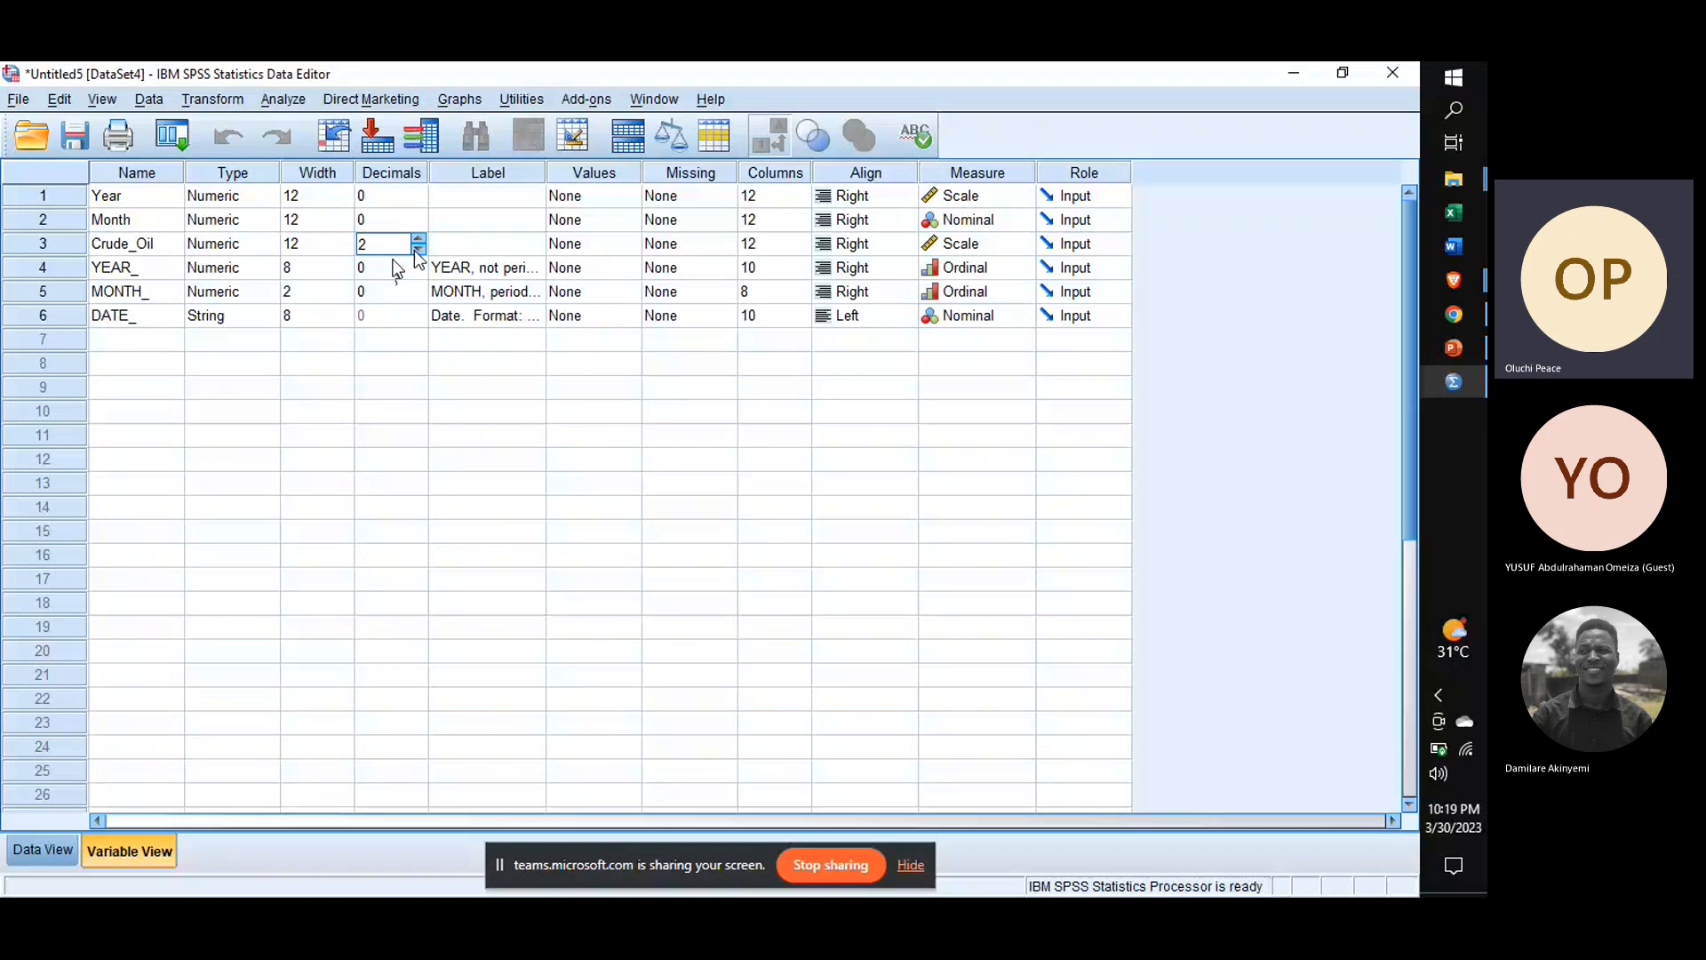
{"action": "left_click", "coordinate": [32, 846]}
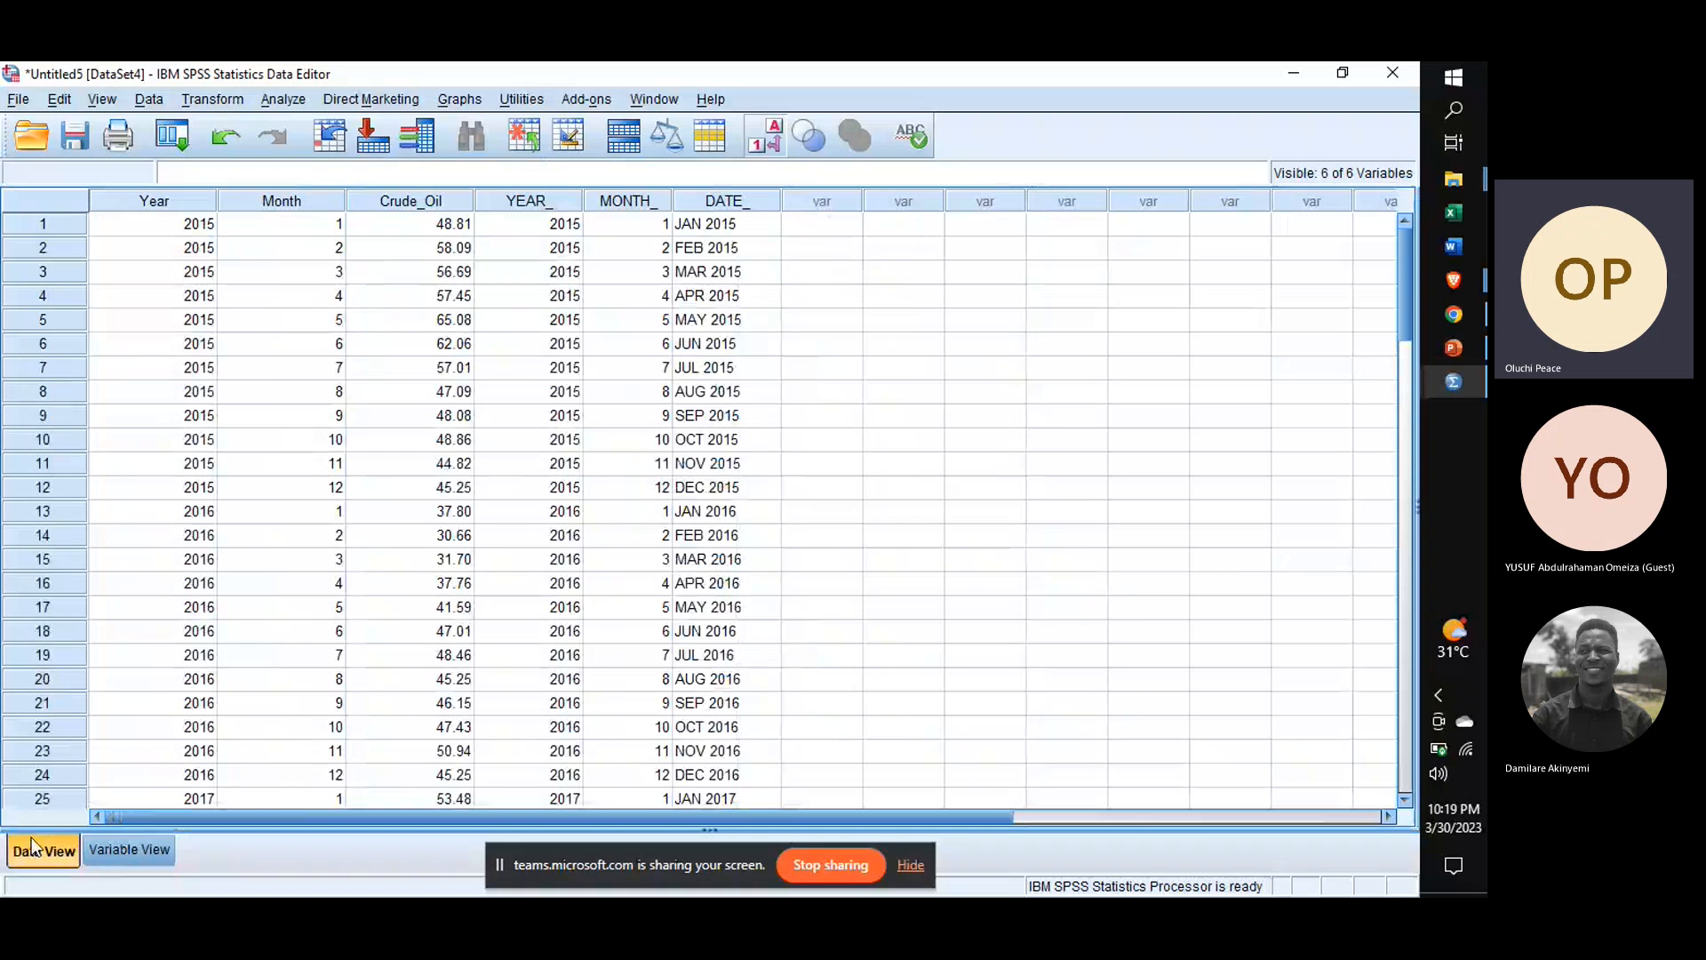
Step: Label the Crude_Oil variable "crude oil Price from year 2015-2021"
{"action": "left_click", "coordinate": [134, 854]}
{"action": "left_click", "coordinate": [487, 239]}
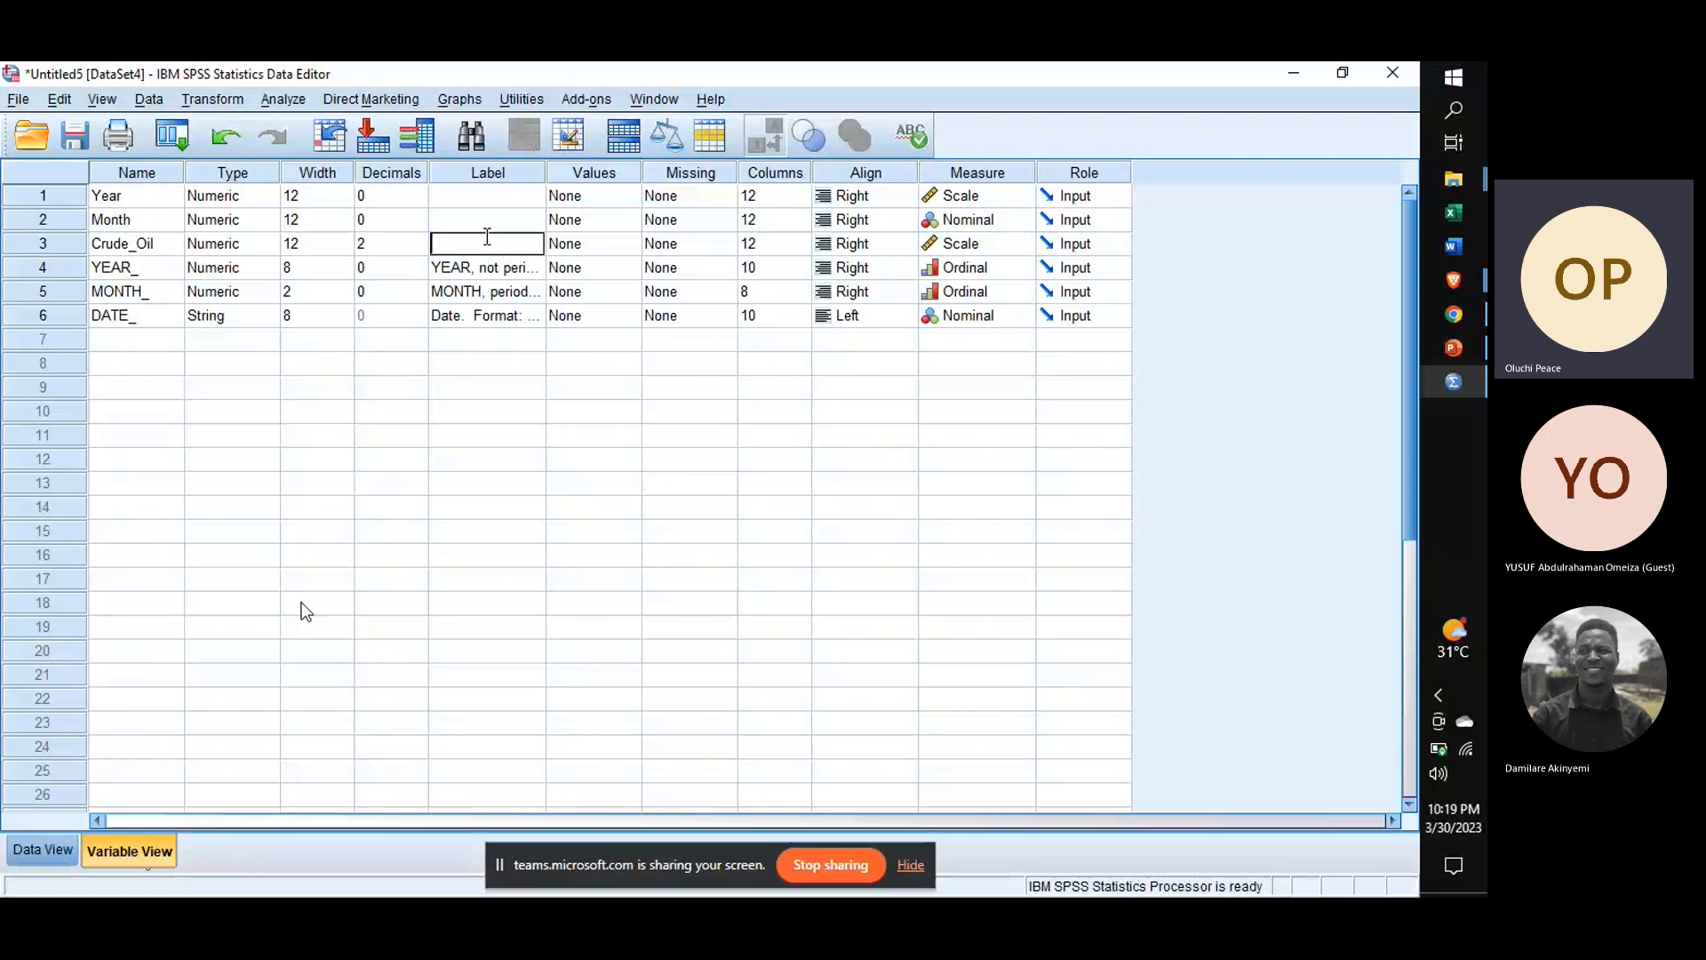
{"action": "type", "text": "crude oi"}
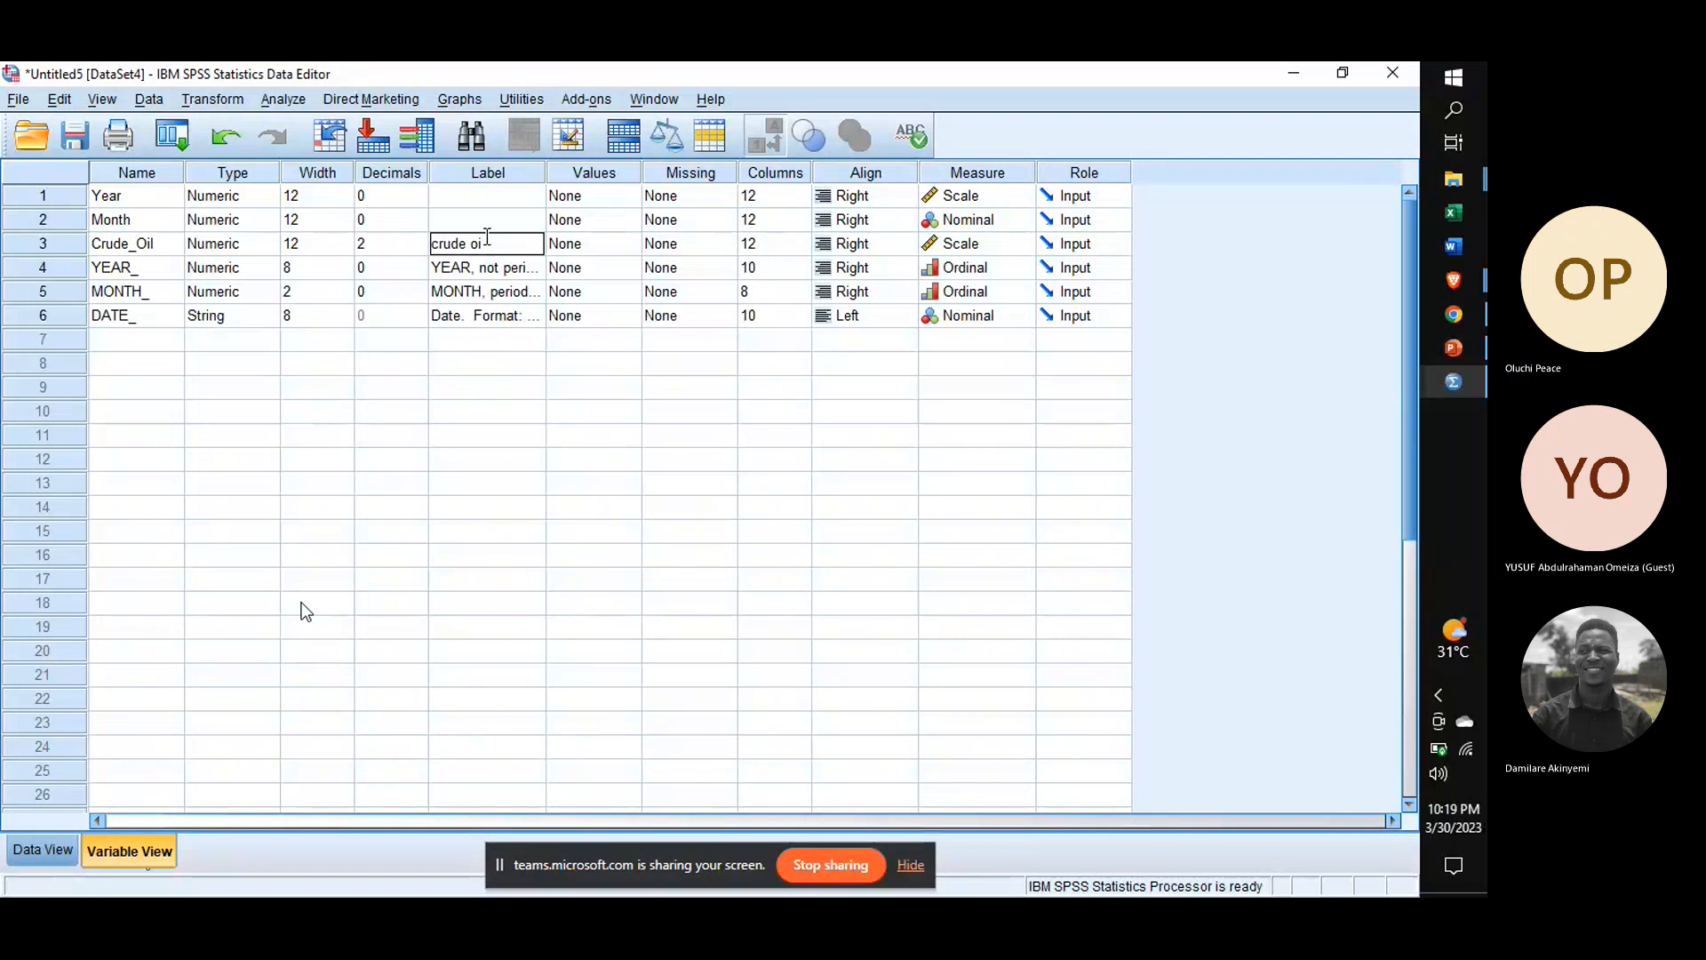
{"action": "type", "text": "l"}
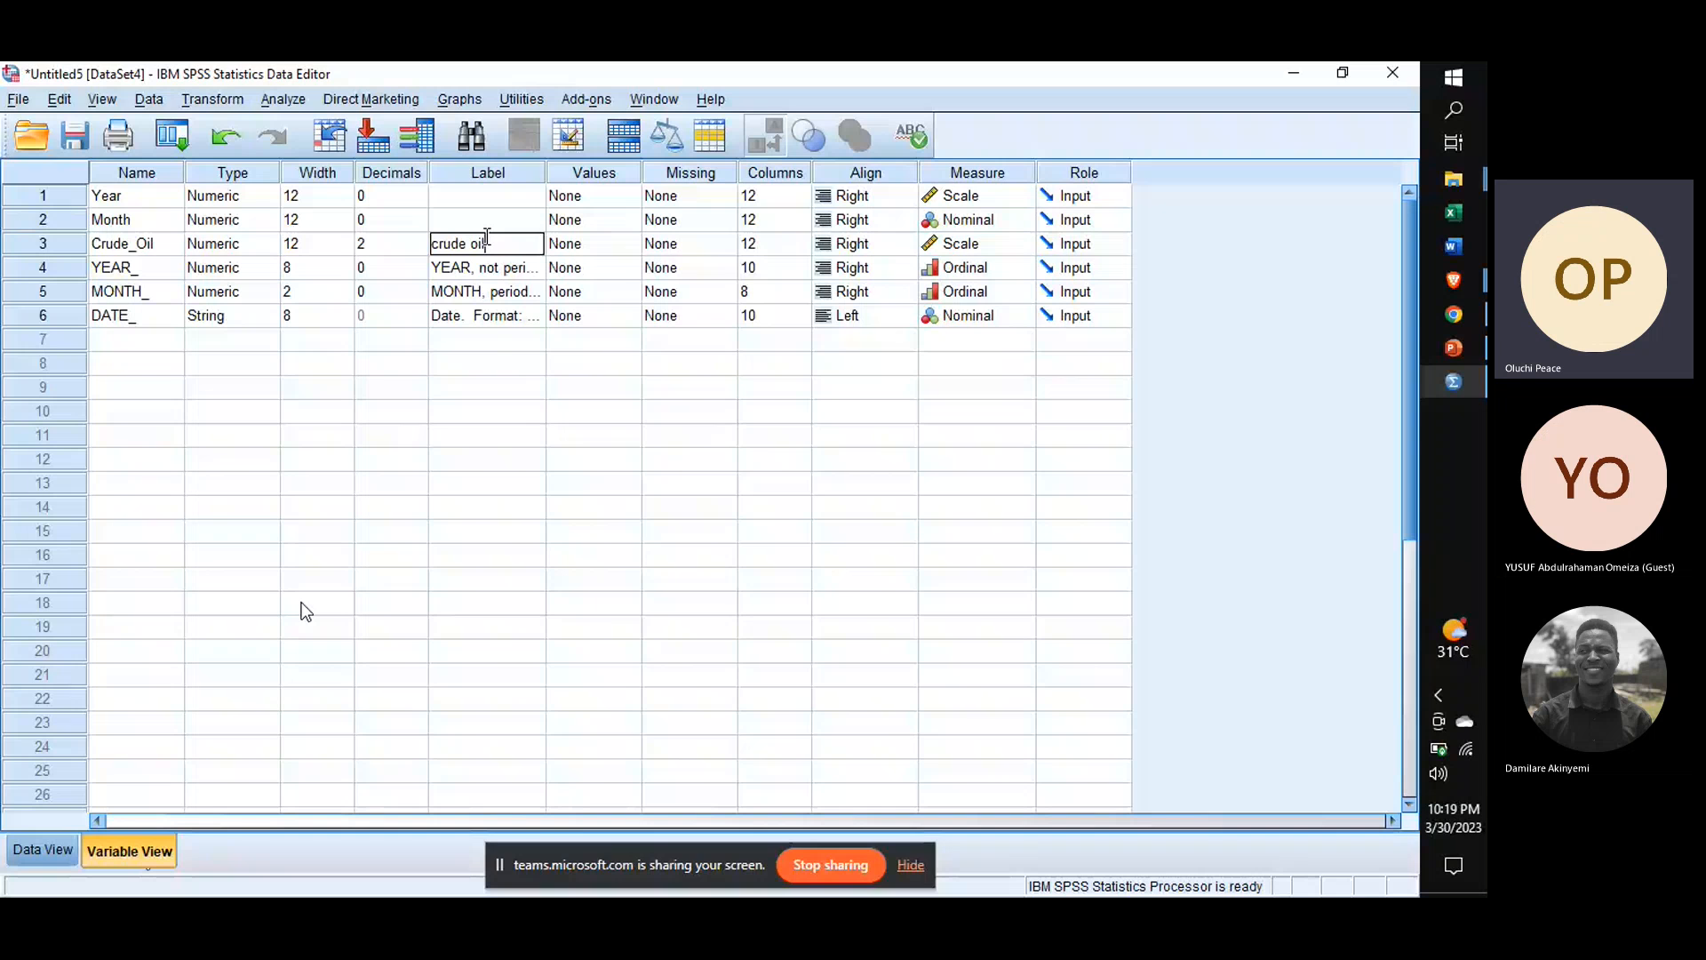
{"action": "type", "text": "P"}
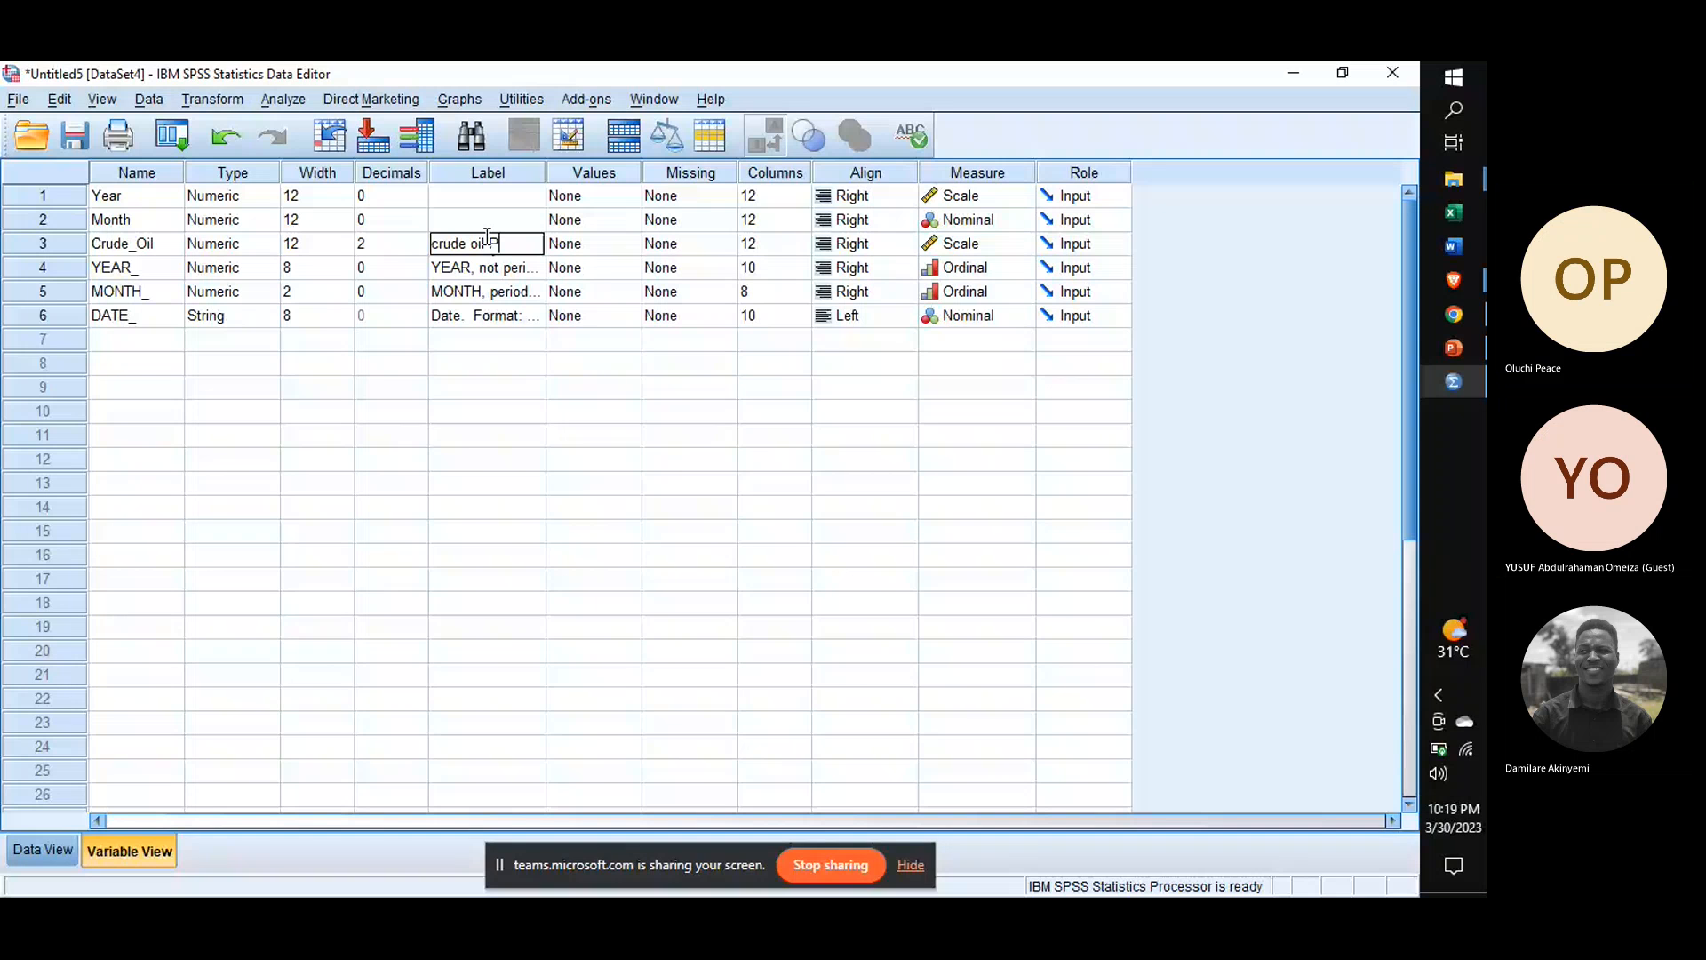
{"action": "type", "text": "rice from year 20"}
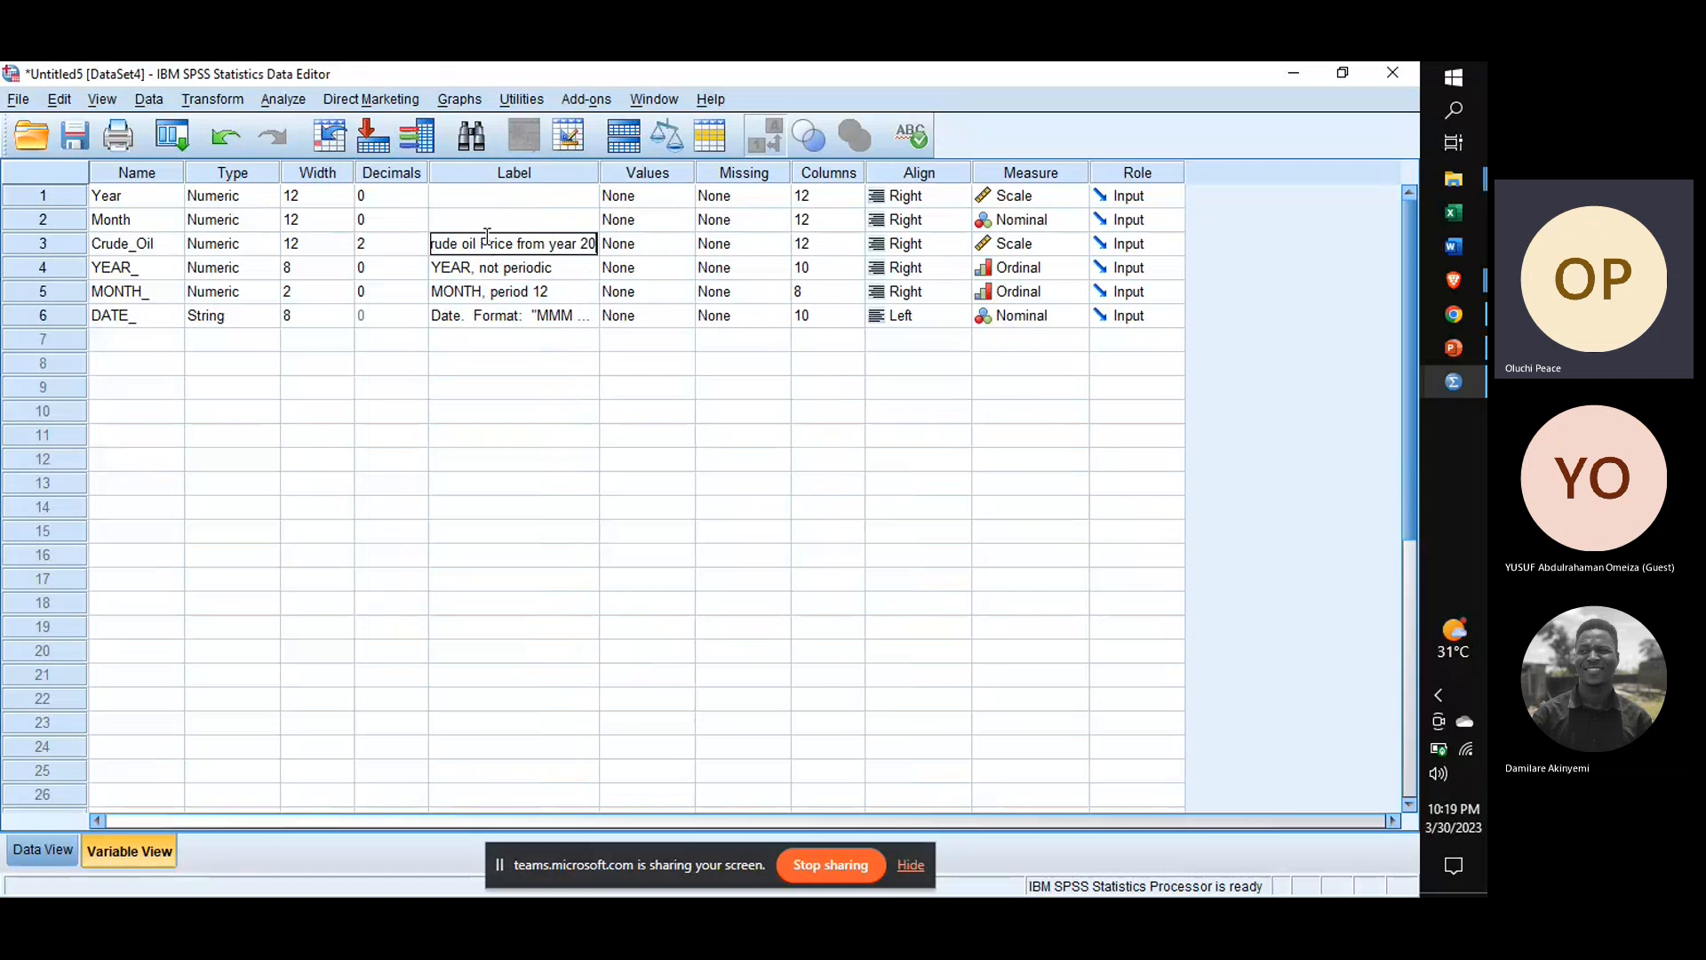
{"action": "type", "text": "15"}
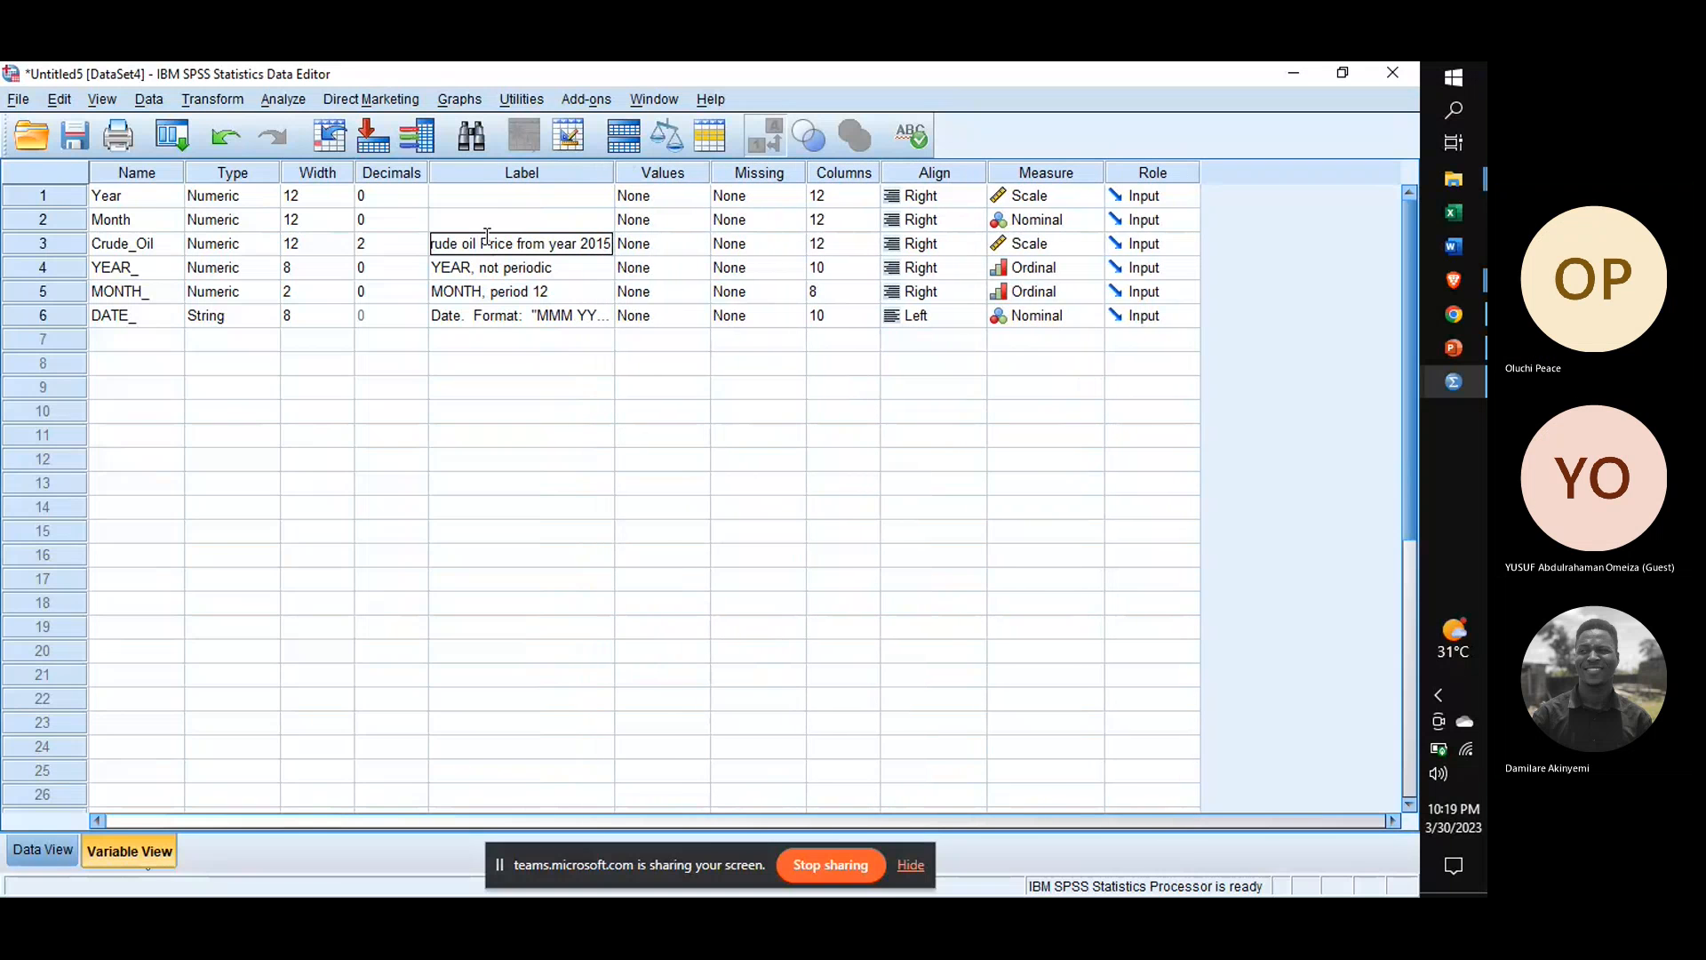
{"action": "type", "text": "-20"}
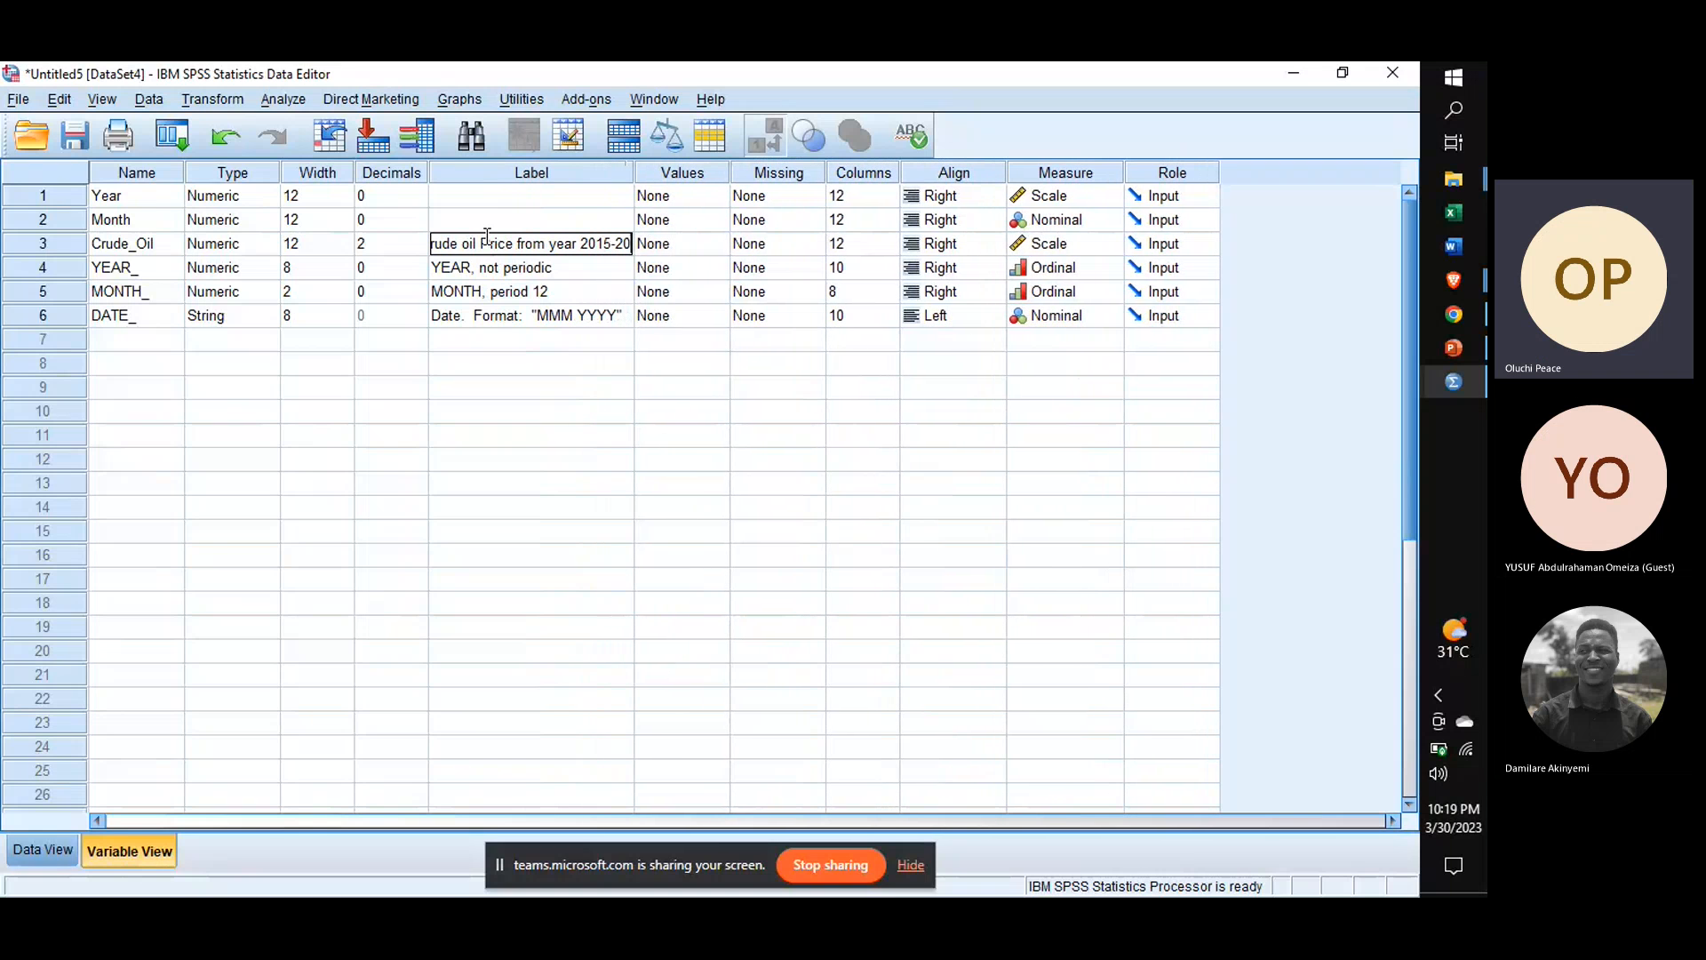
{"action": "type", "text": "21"}
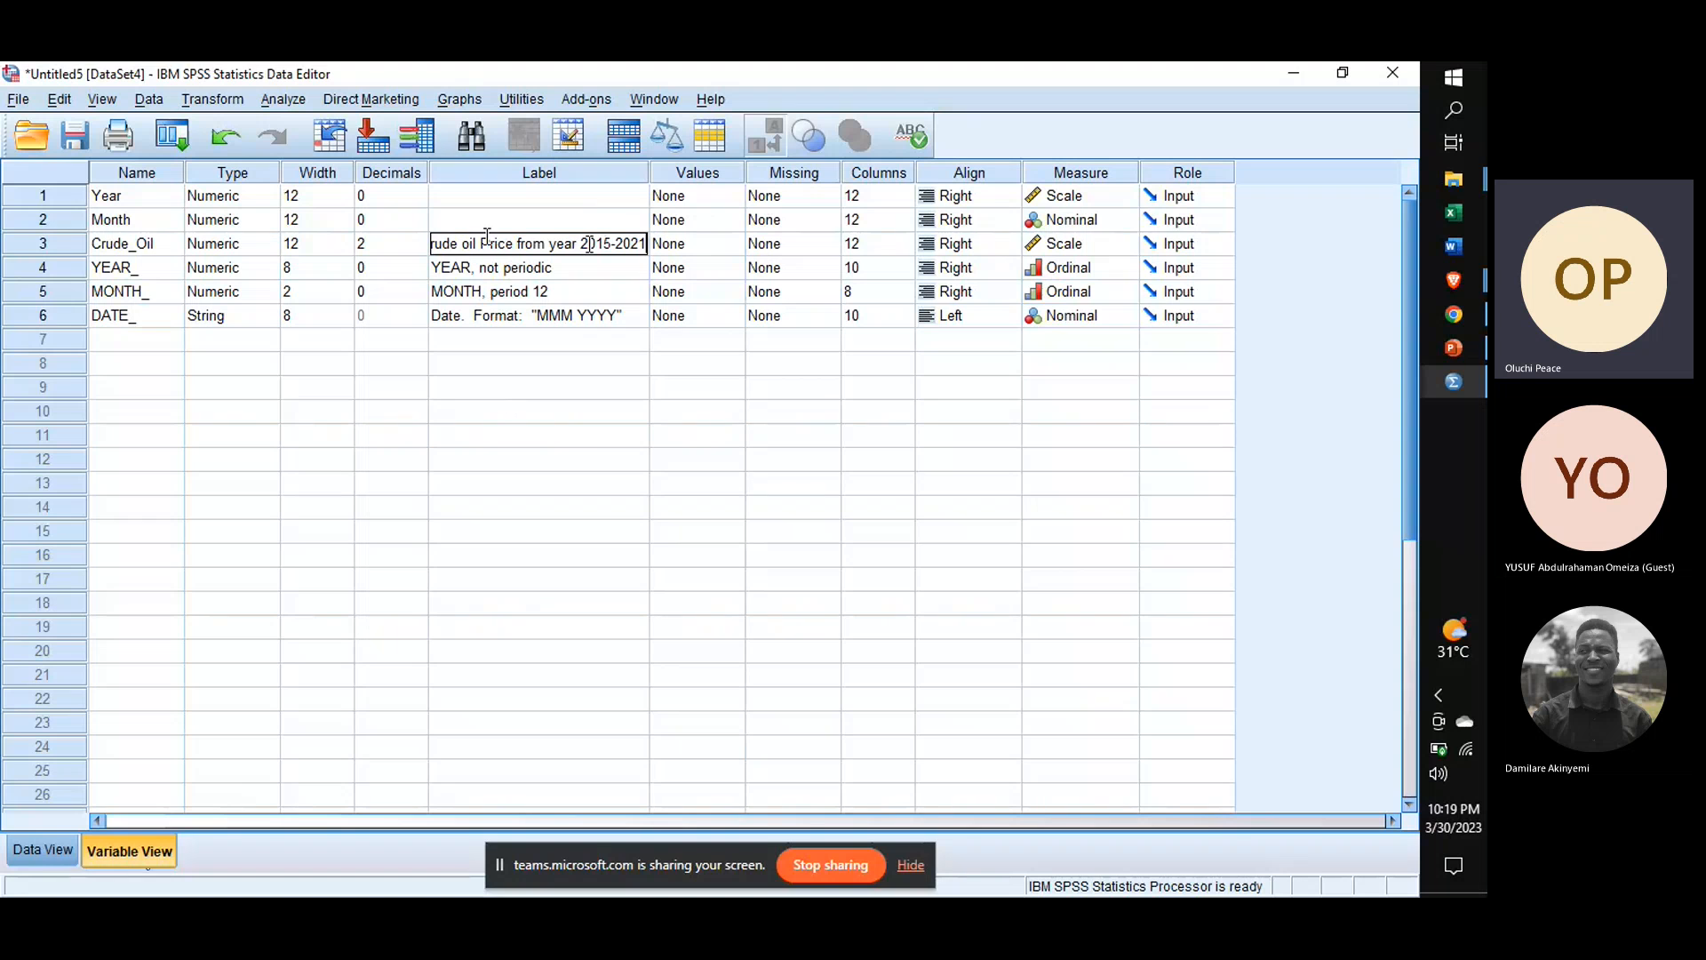
Step: Return to the data values and review the DATE_, Crude_Oil, Year and Month columns
{"action": "left_click", "coordinate": [34, 855]}
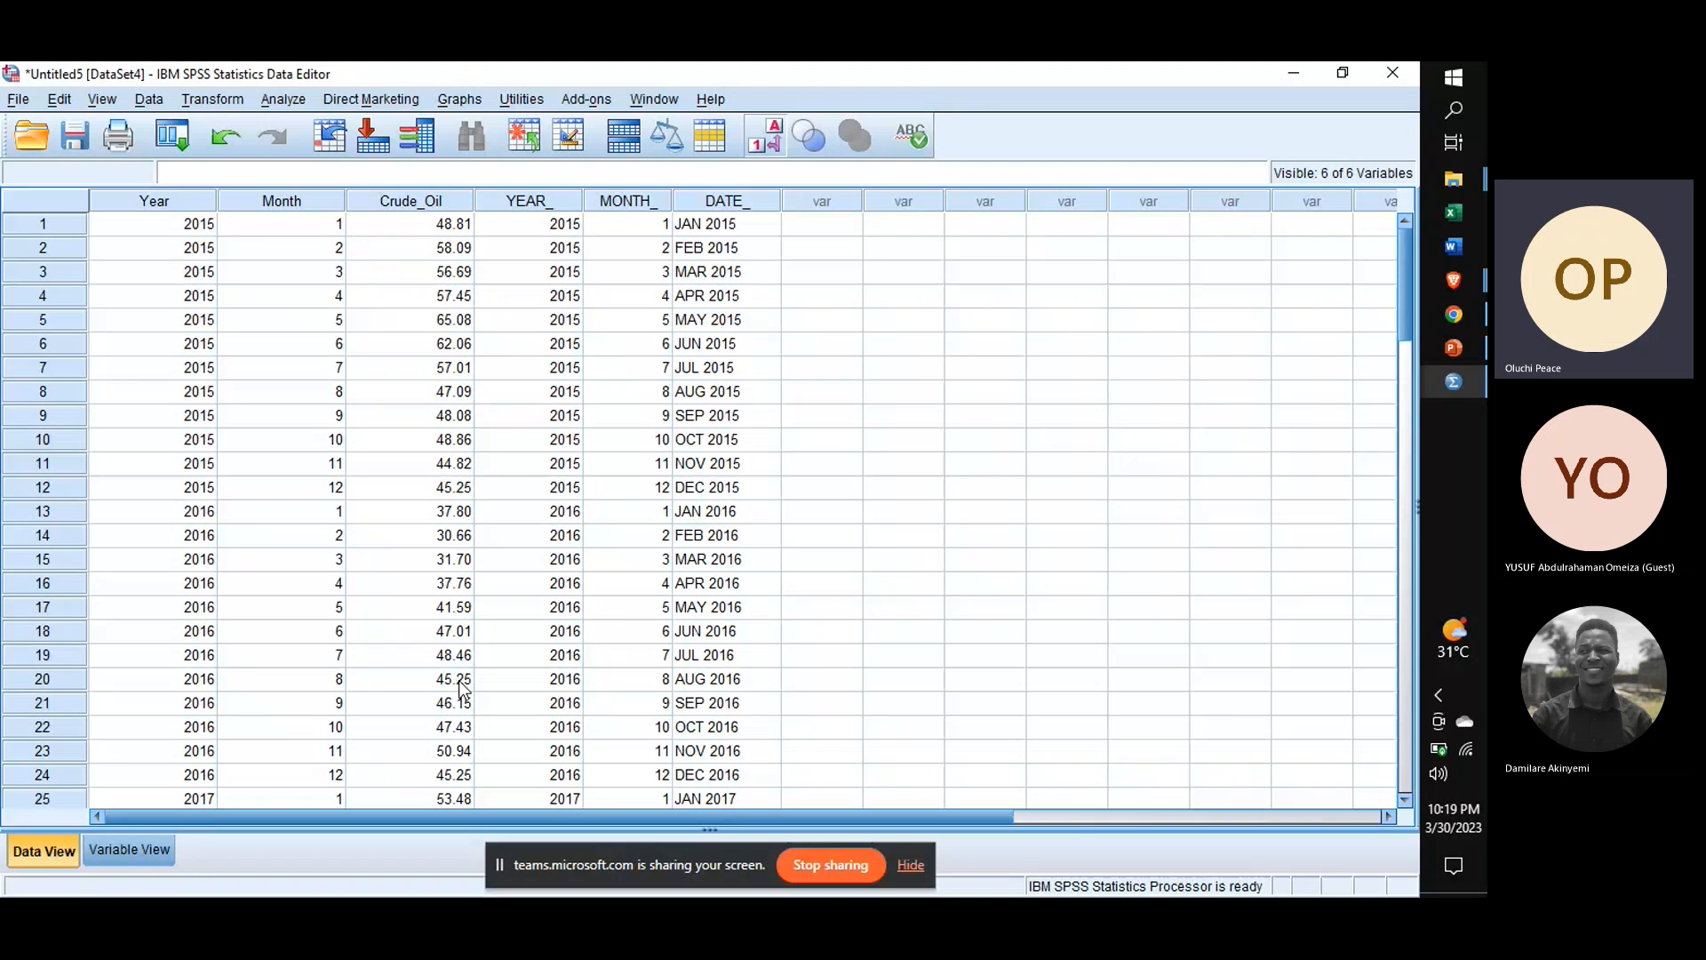
{"action": "left_click", "coordinate": [728, 203]}
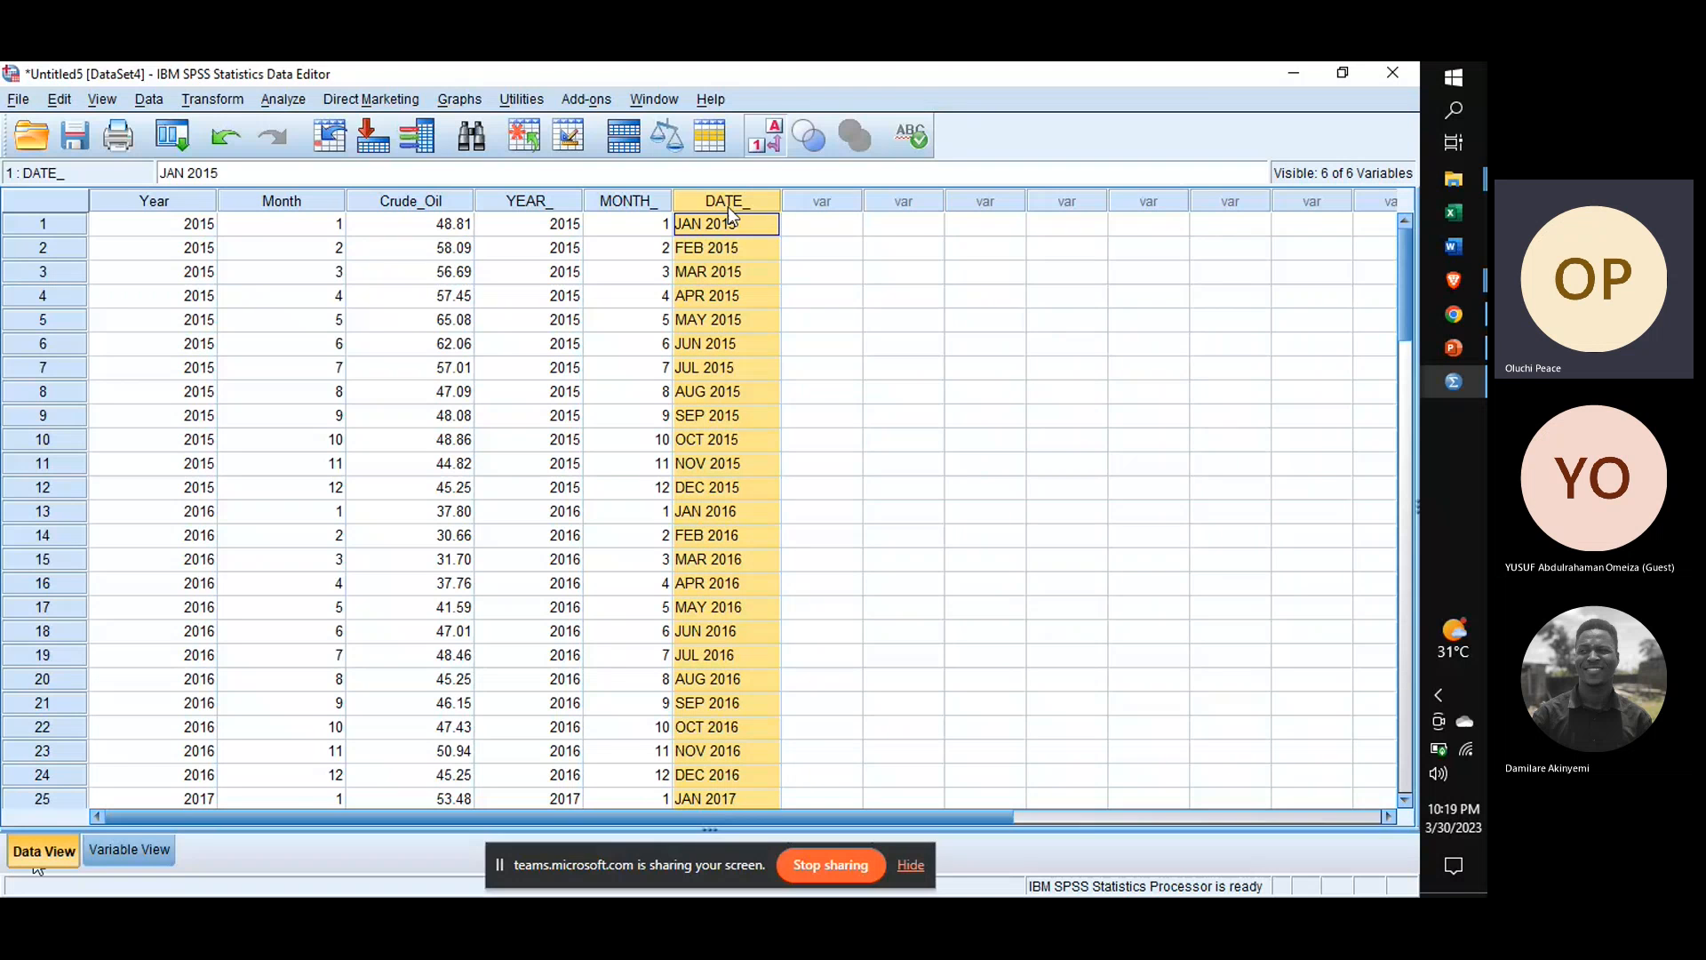
{"action": "left_click", "coordinate": [457, 207]}
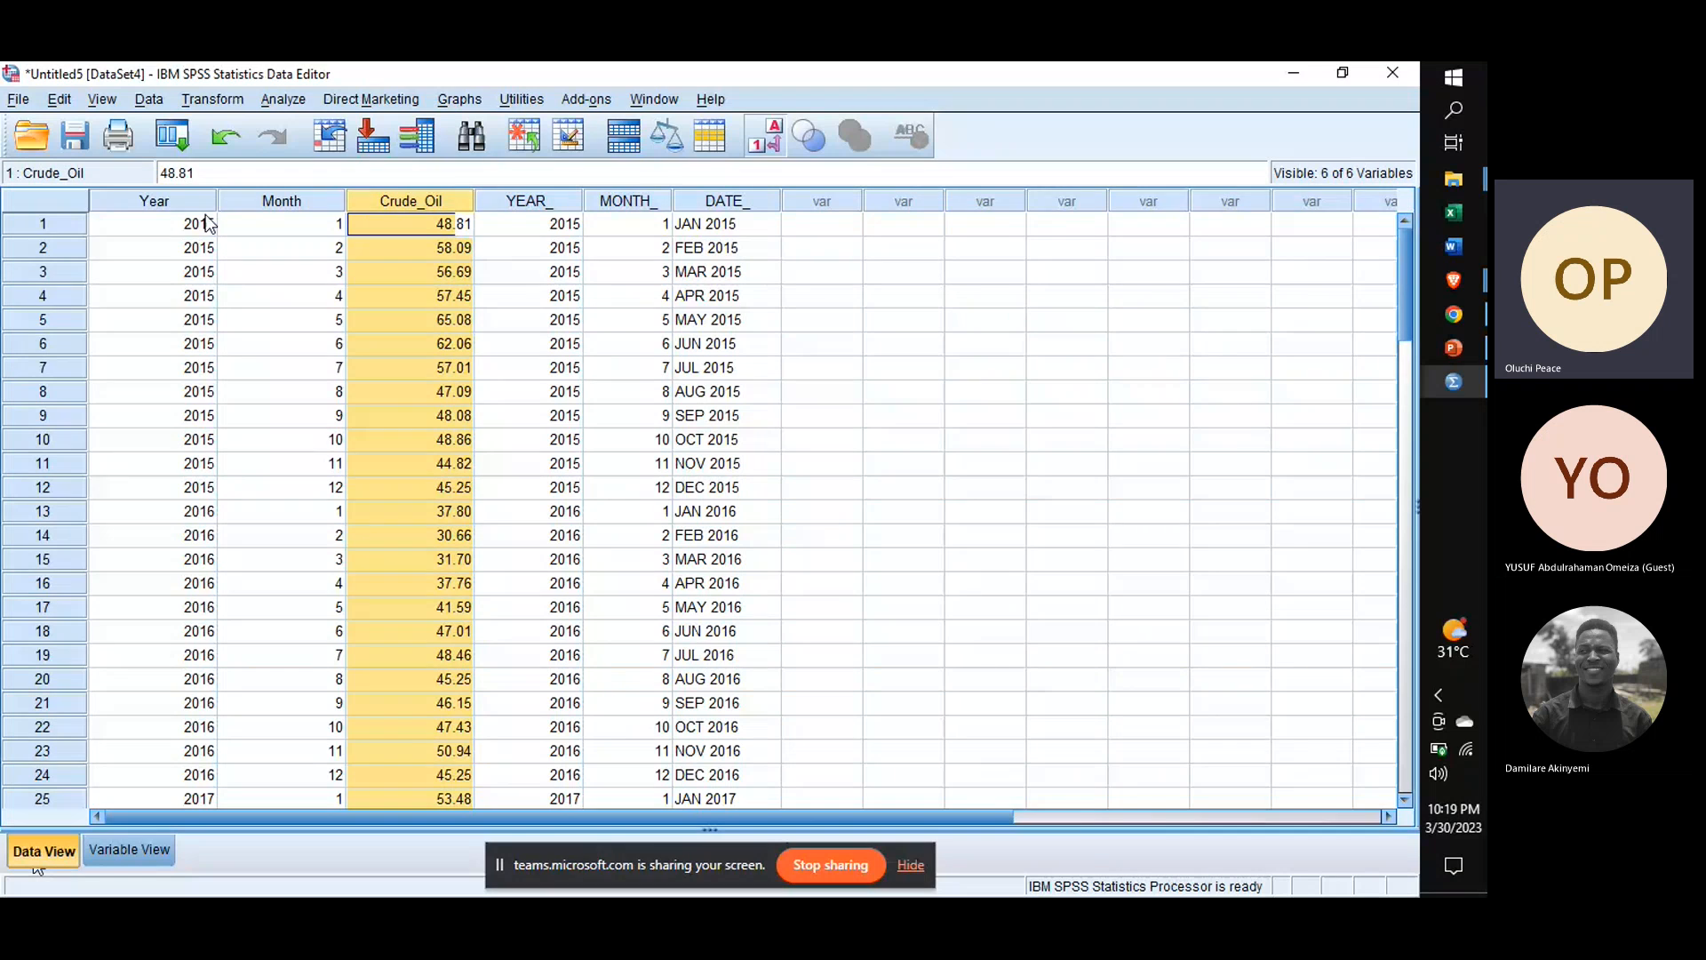
{"action": "left_click", "coordinate": [207, 223]}
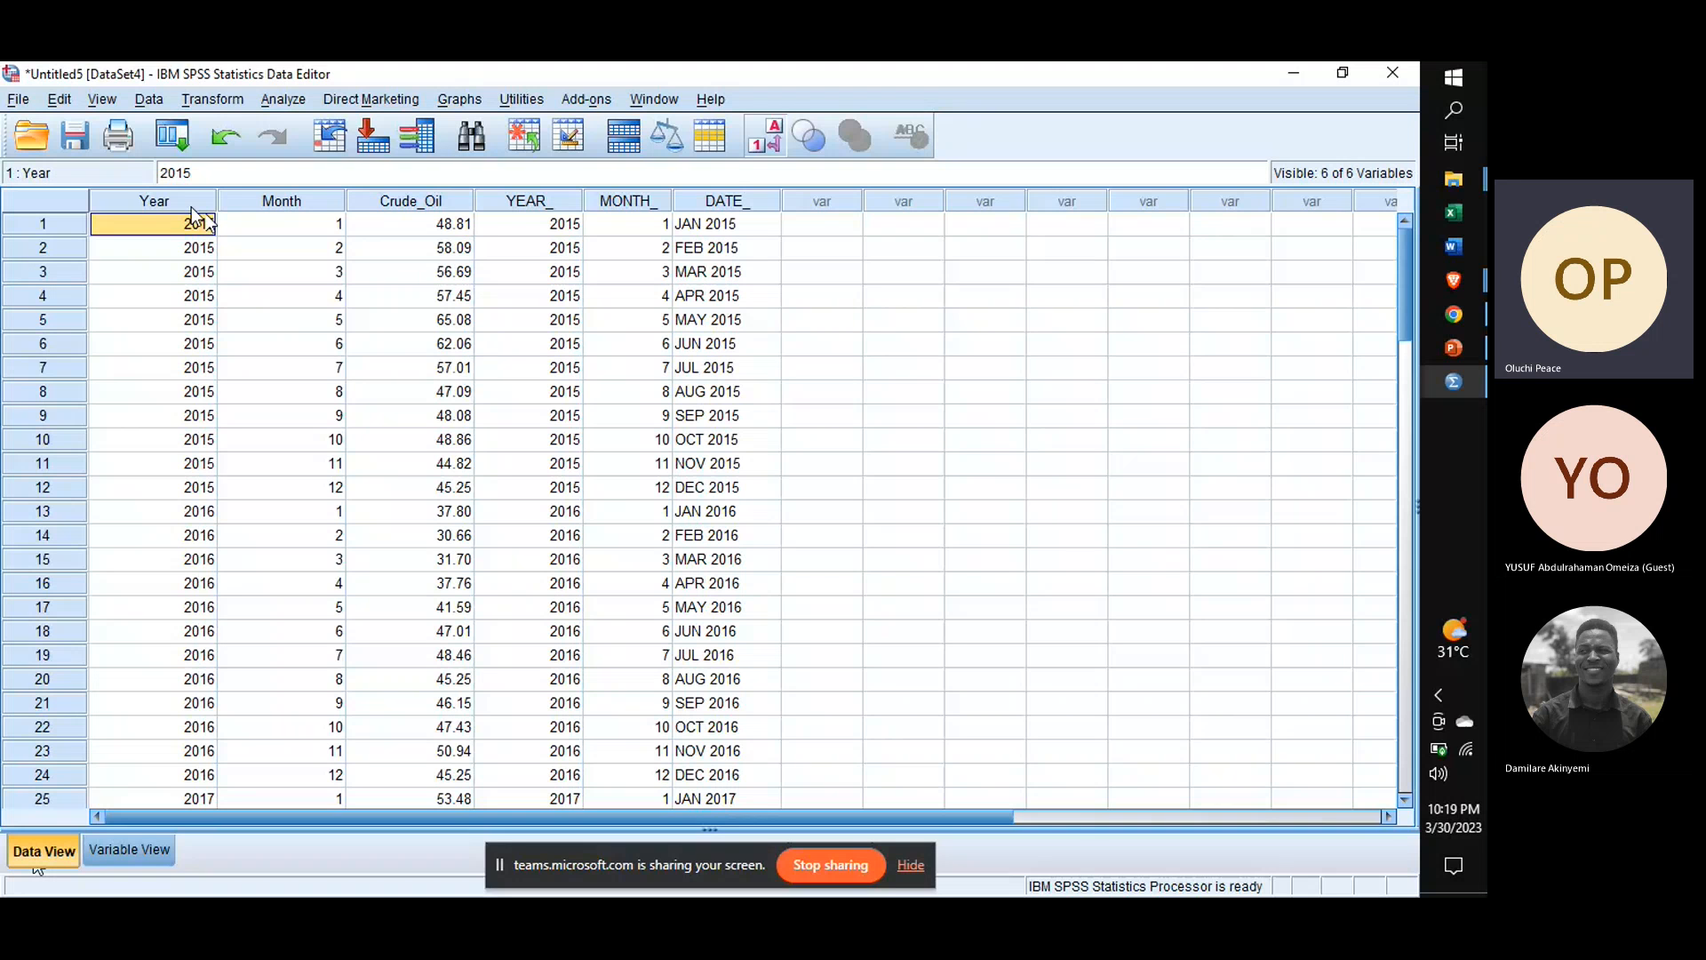
{"action": "left_click", "coordinate": [183, 203]}
{"action": "left_click", "coordinate": [277, 203]}
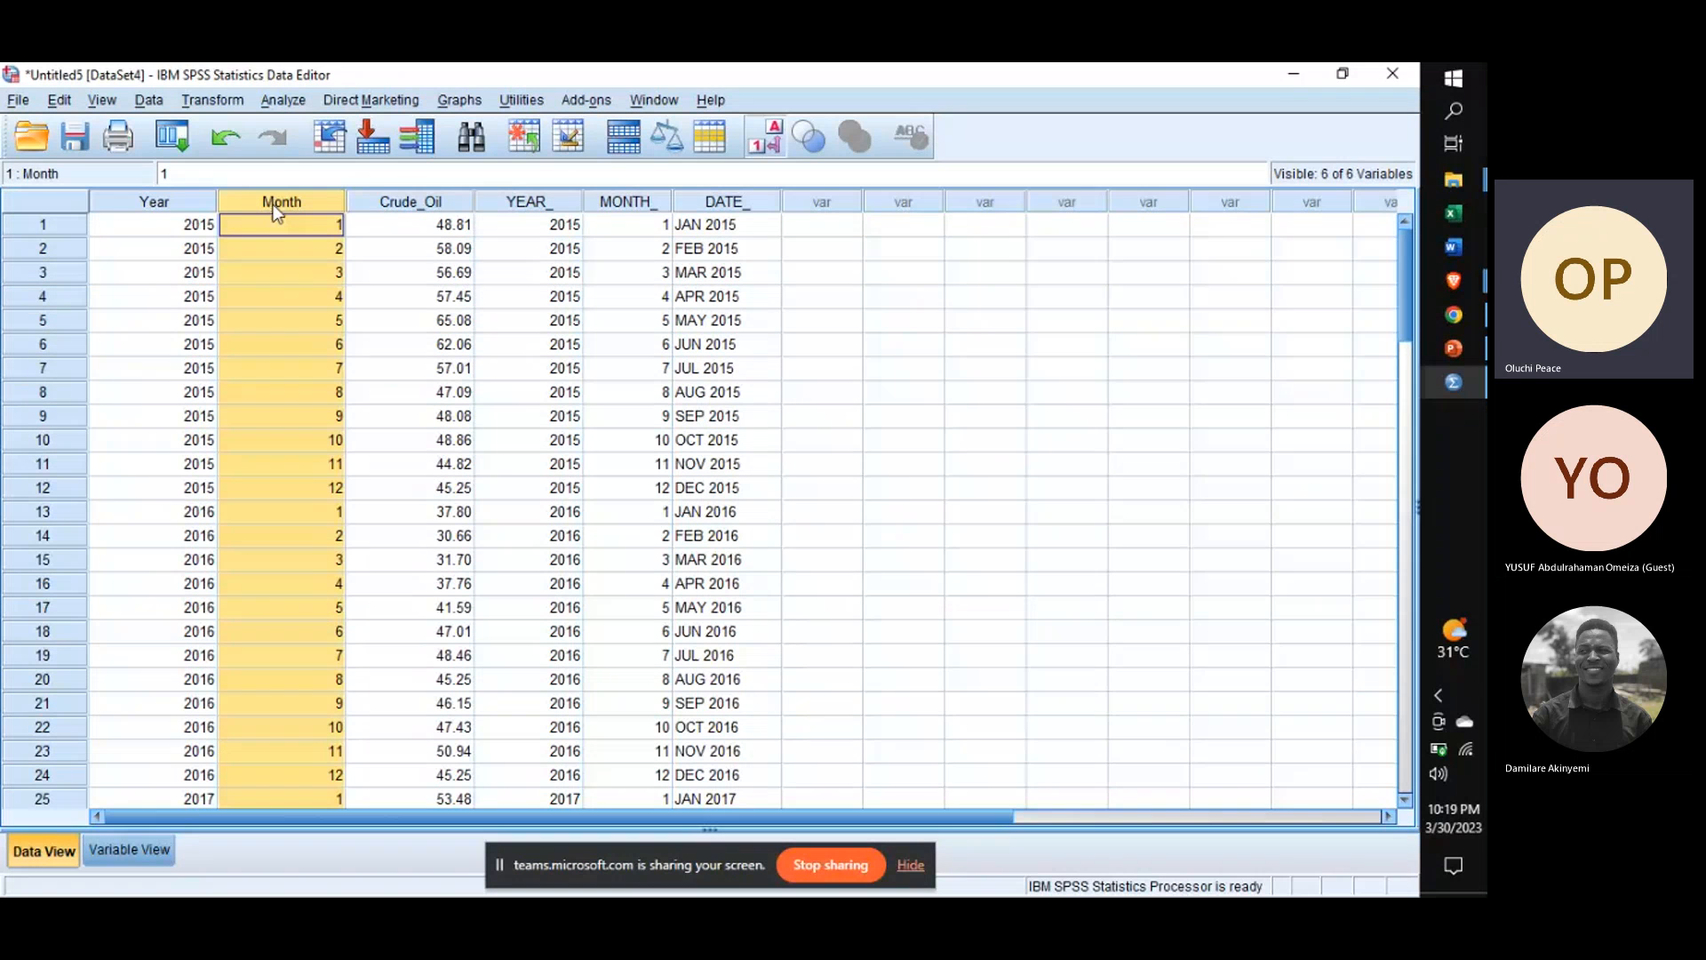
{"action": "double_click", "coordinate": [411, 210]}
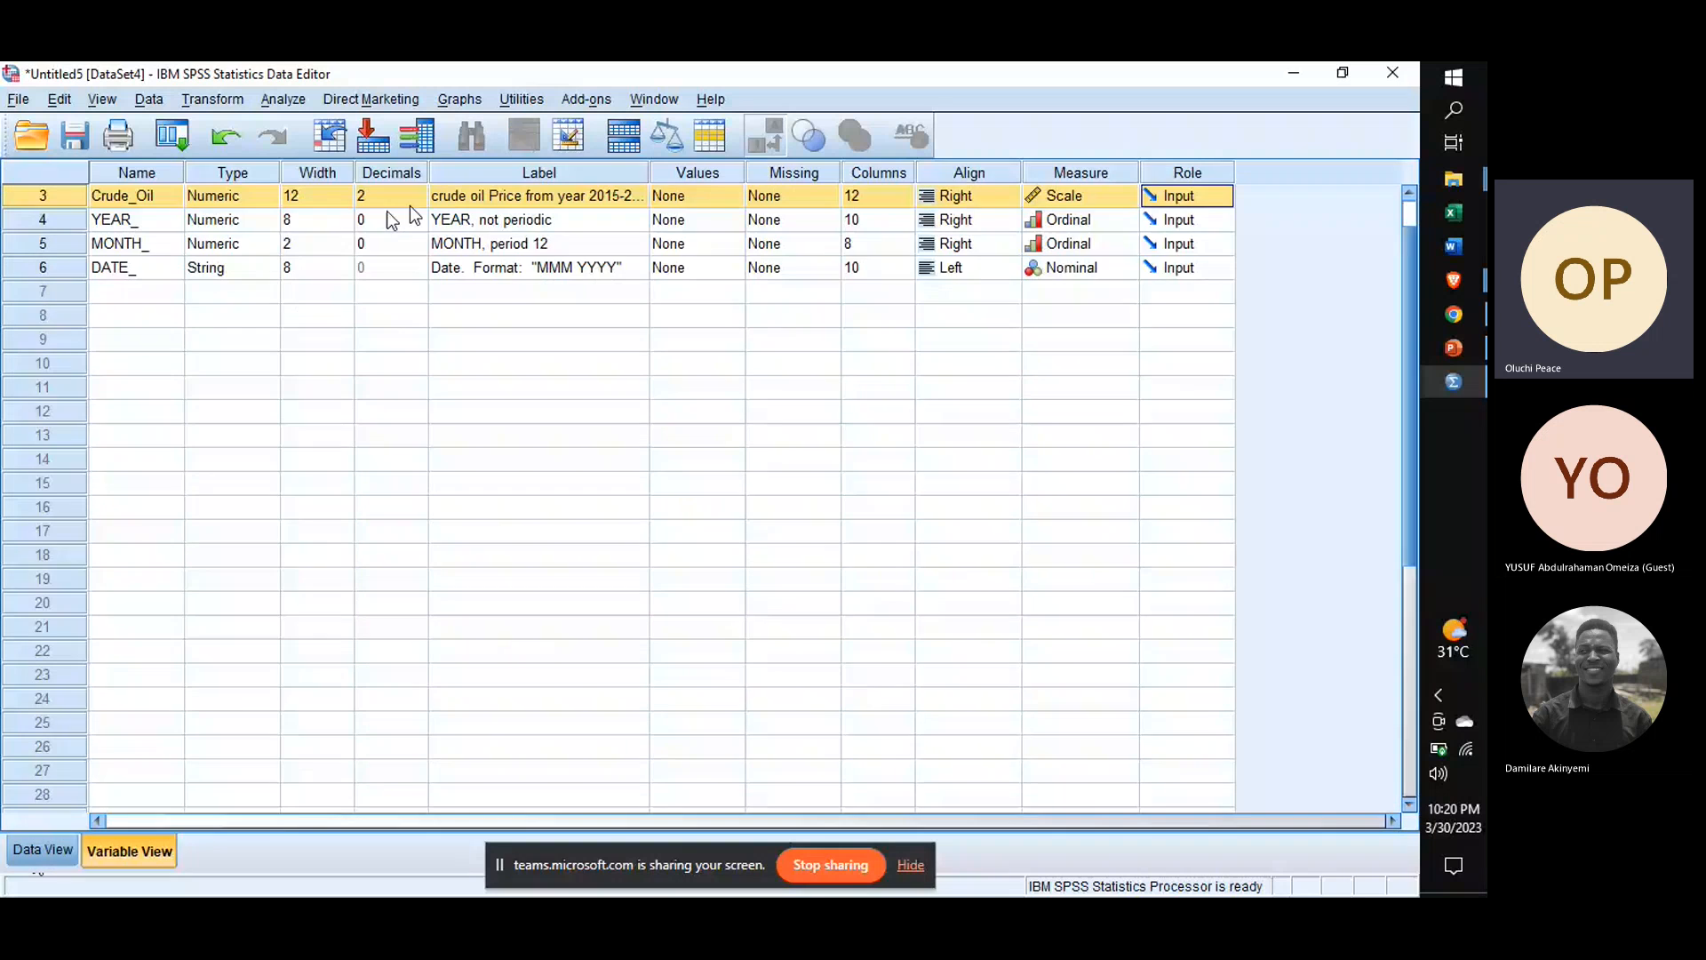
{"action": "left_click", "coordinate": [42, 851]}
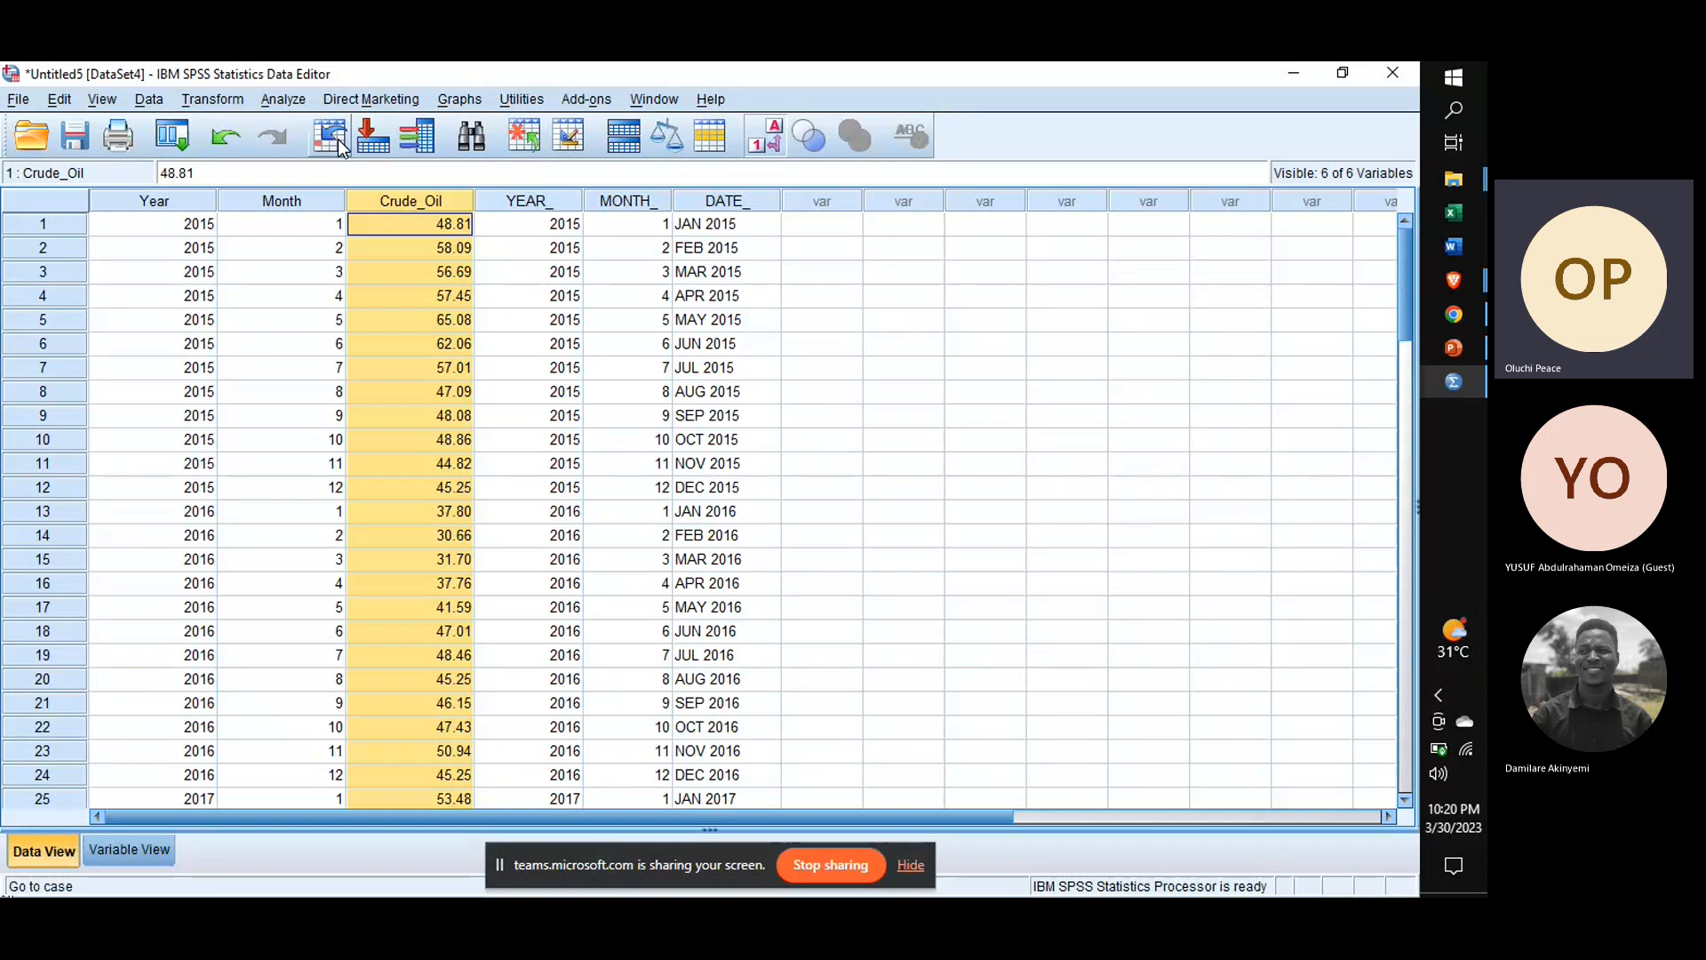
Step: Create a forecasting sequence chart of the crude oil price with Year as the time axis label
{"action": "left_click", "coordinate": [293, 105]}
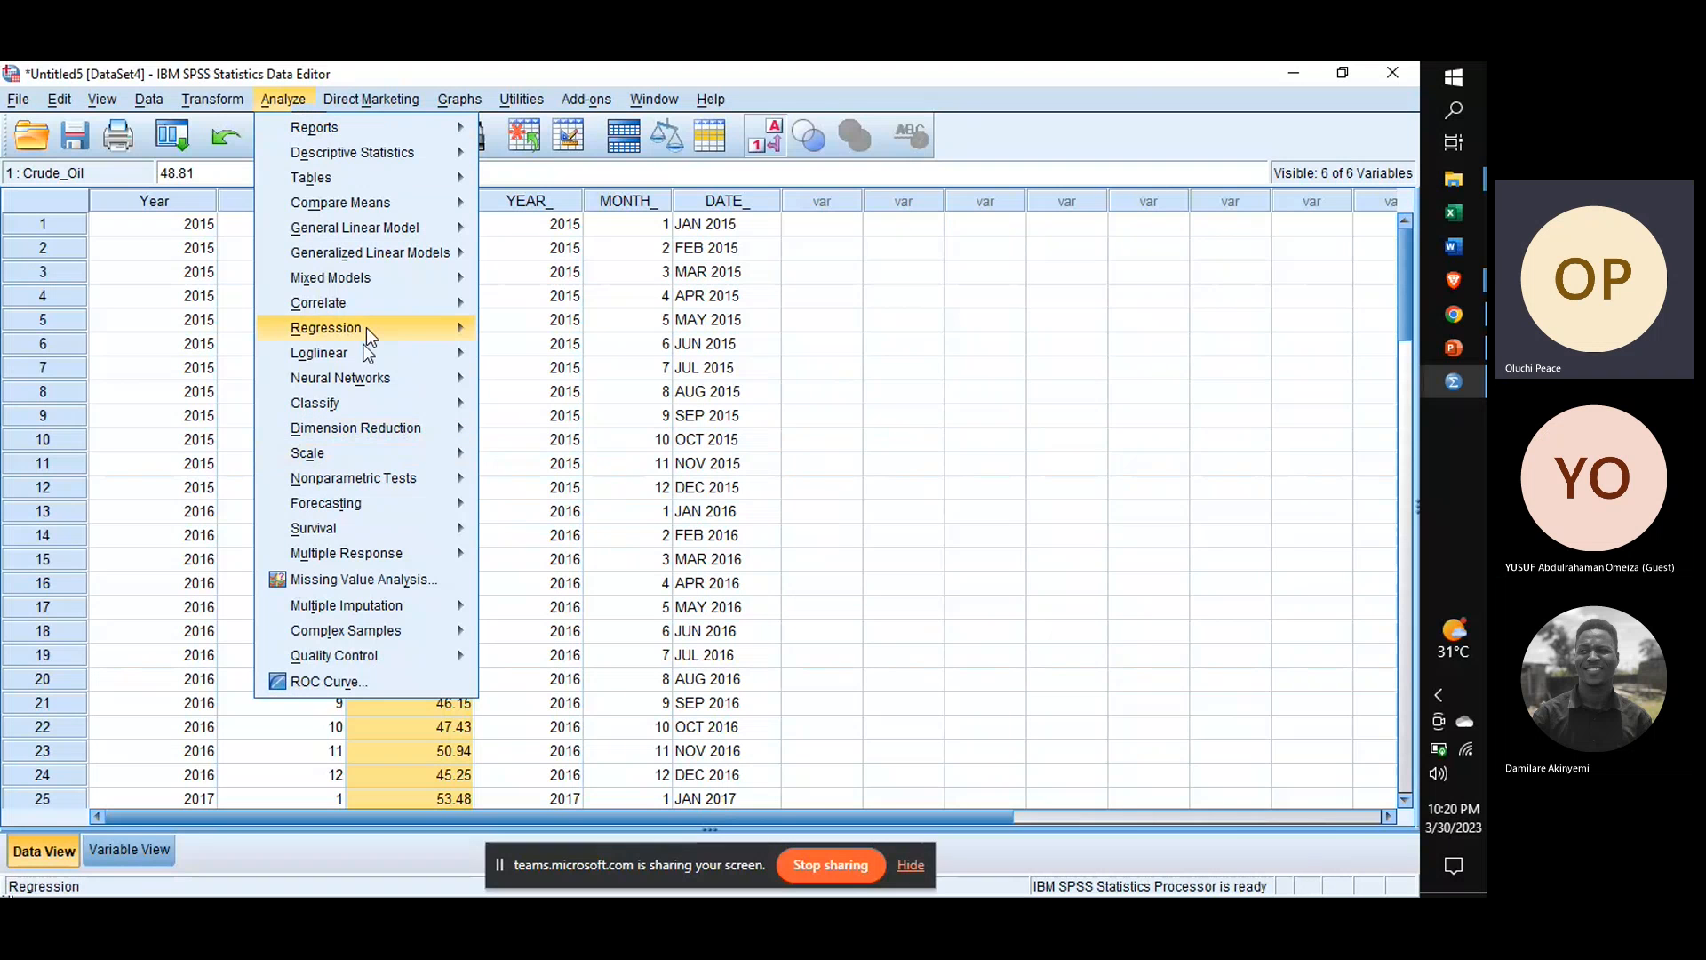
{"action": "mouse_move", "coordinate": [388, 532]}
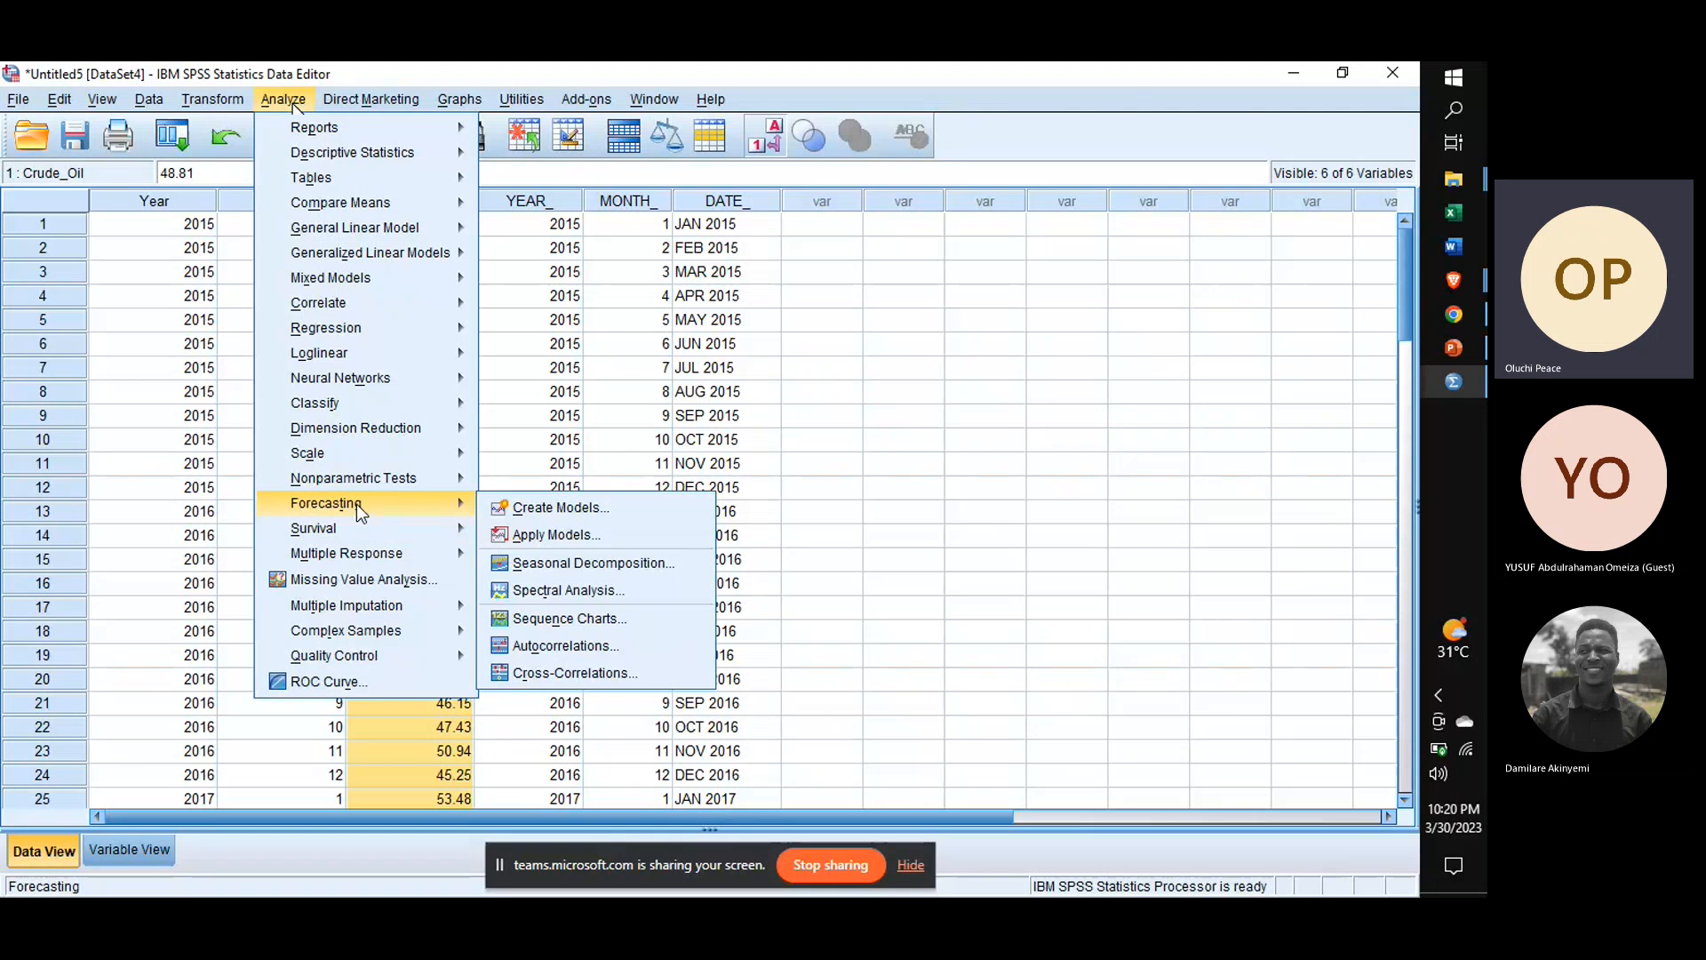
{"action": "left_click", "coordinate": [591, 619]}
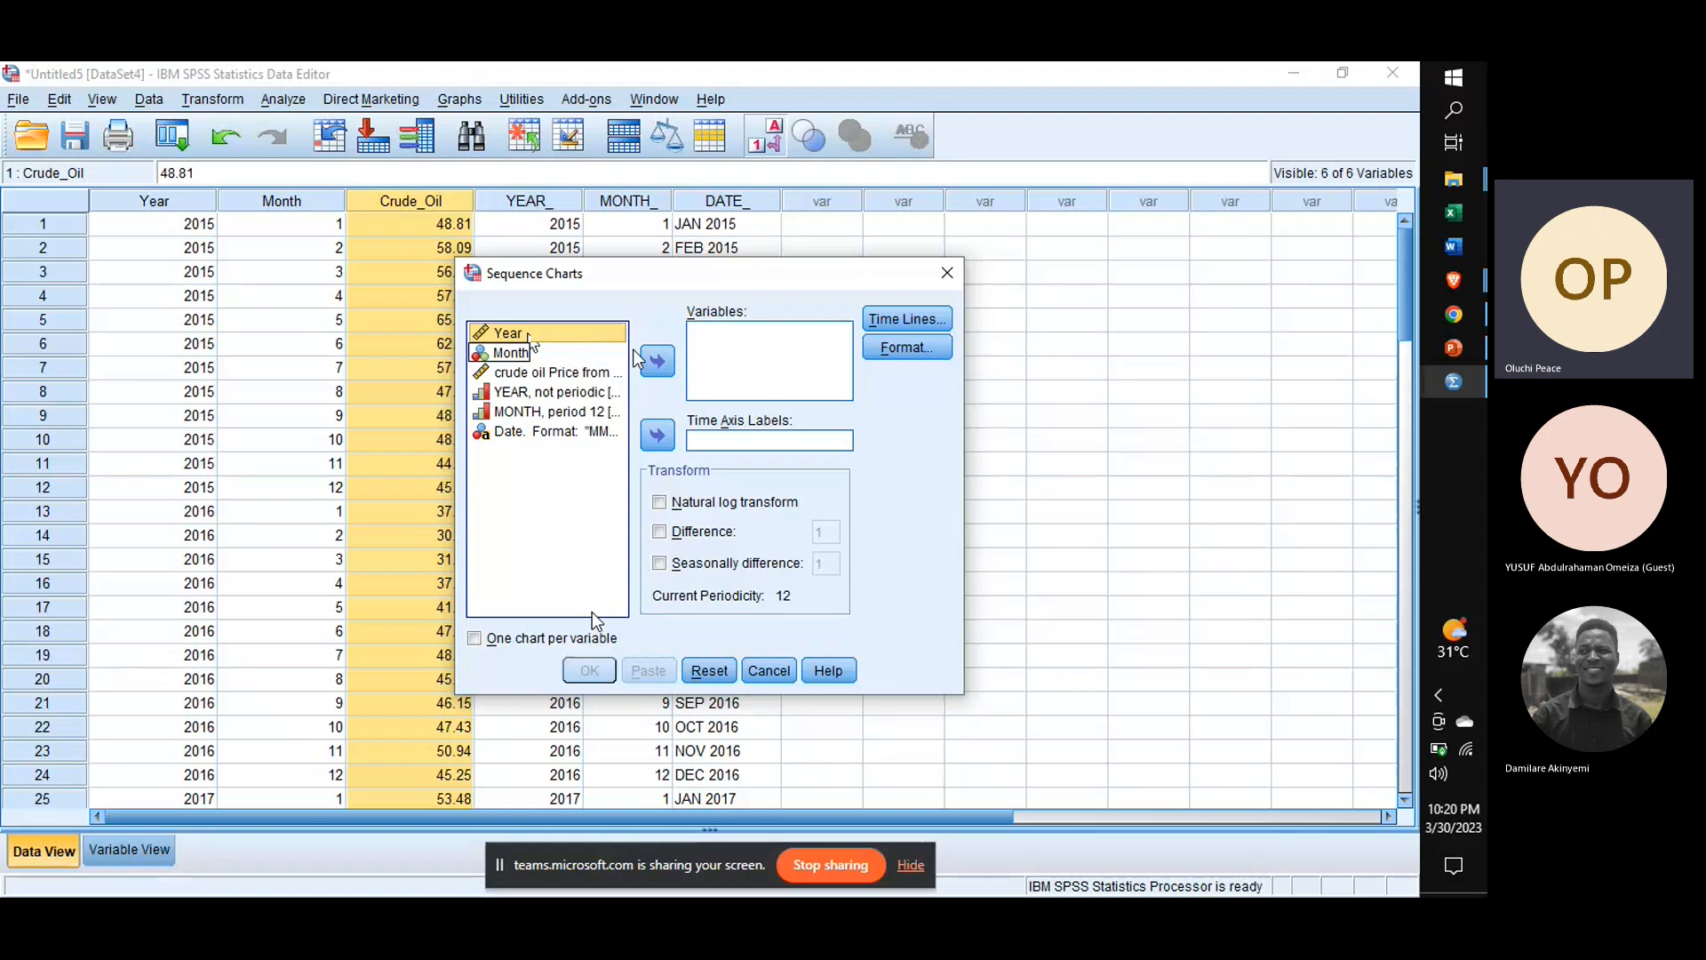
{"action": "left_click", "coordinate": [662, 438]}
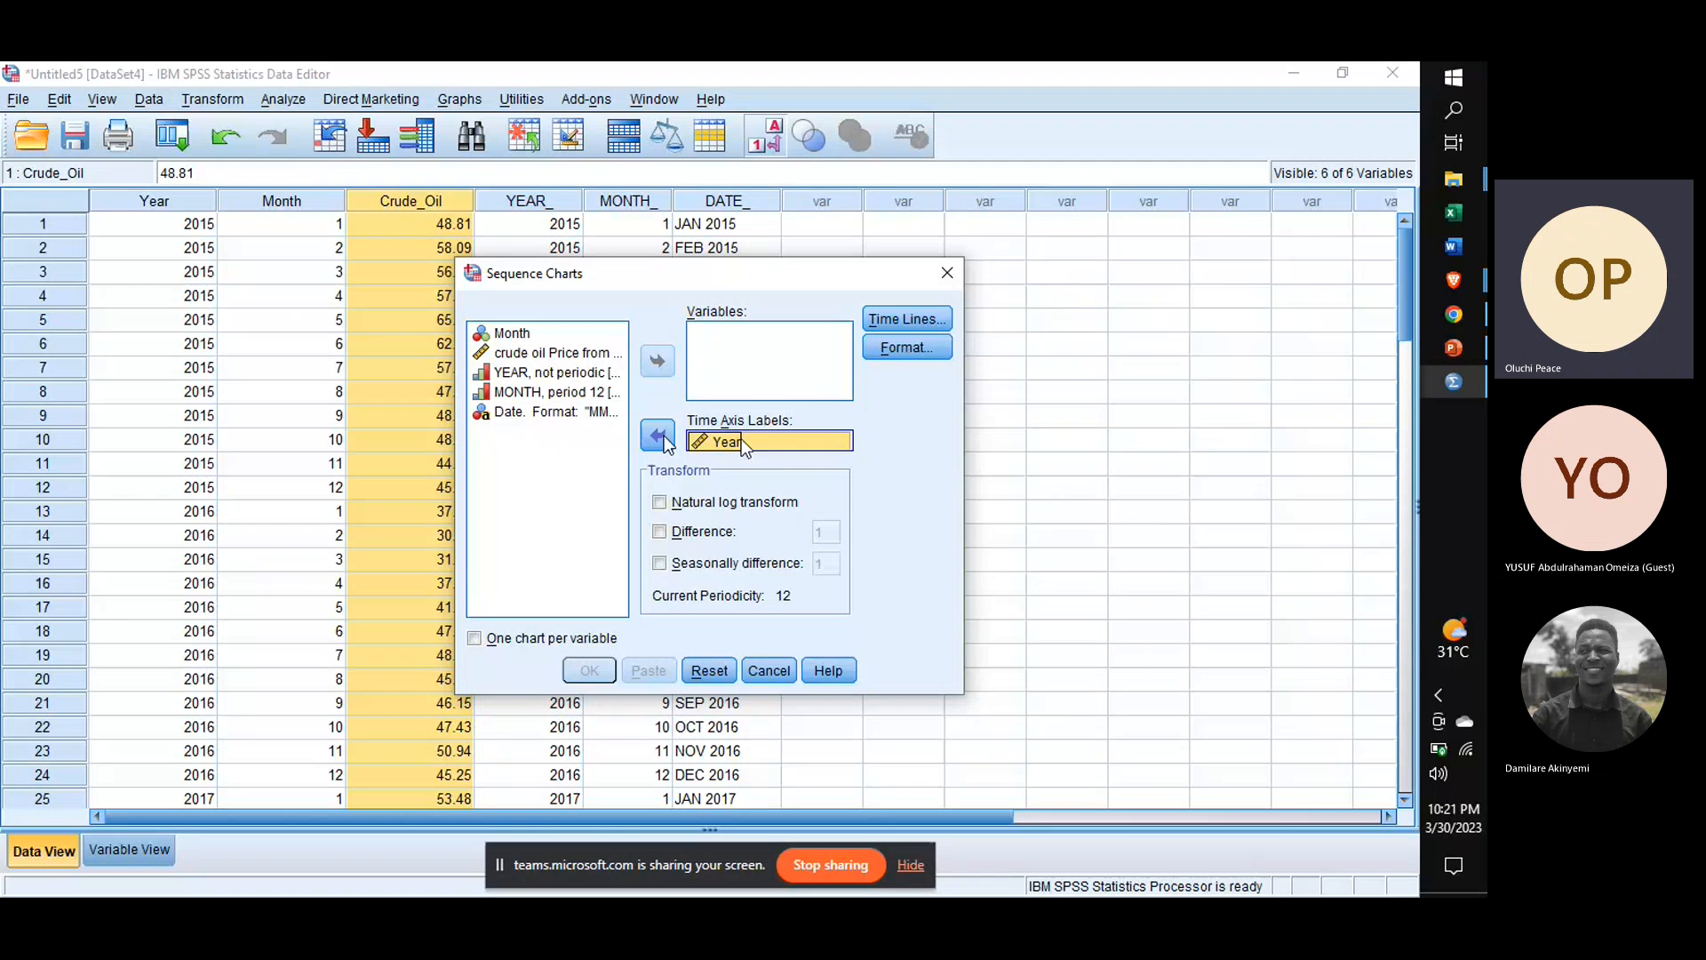
{"action": "left_click", "coordinate": [551, 353]}
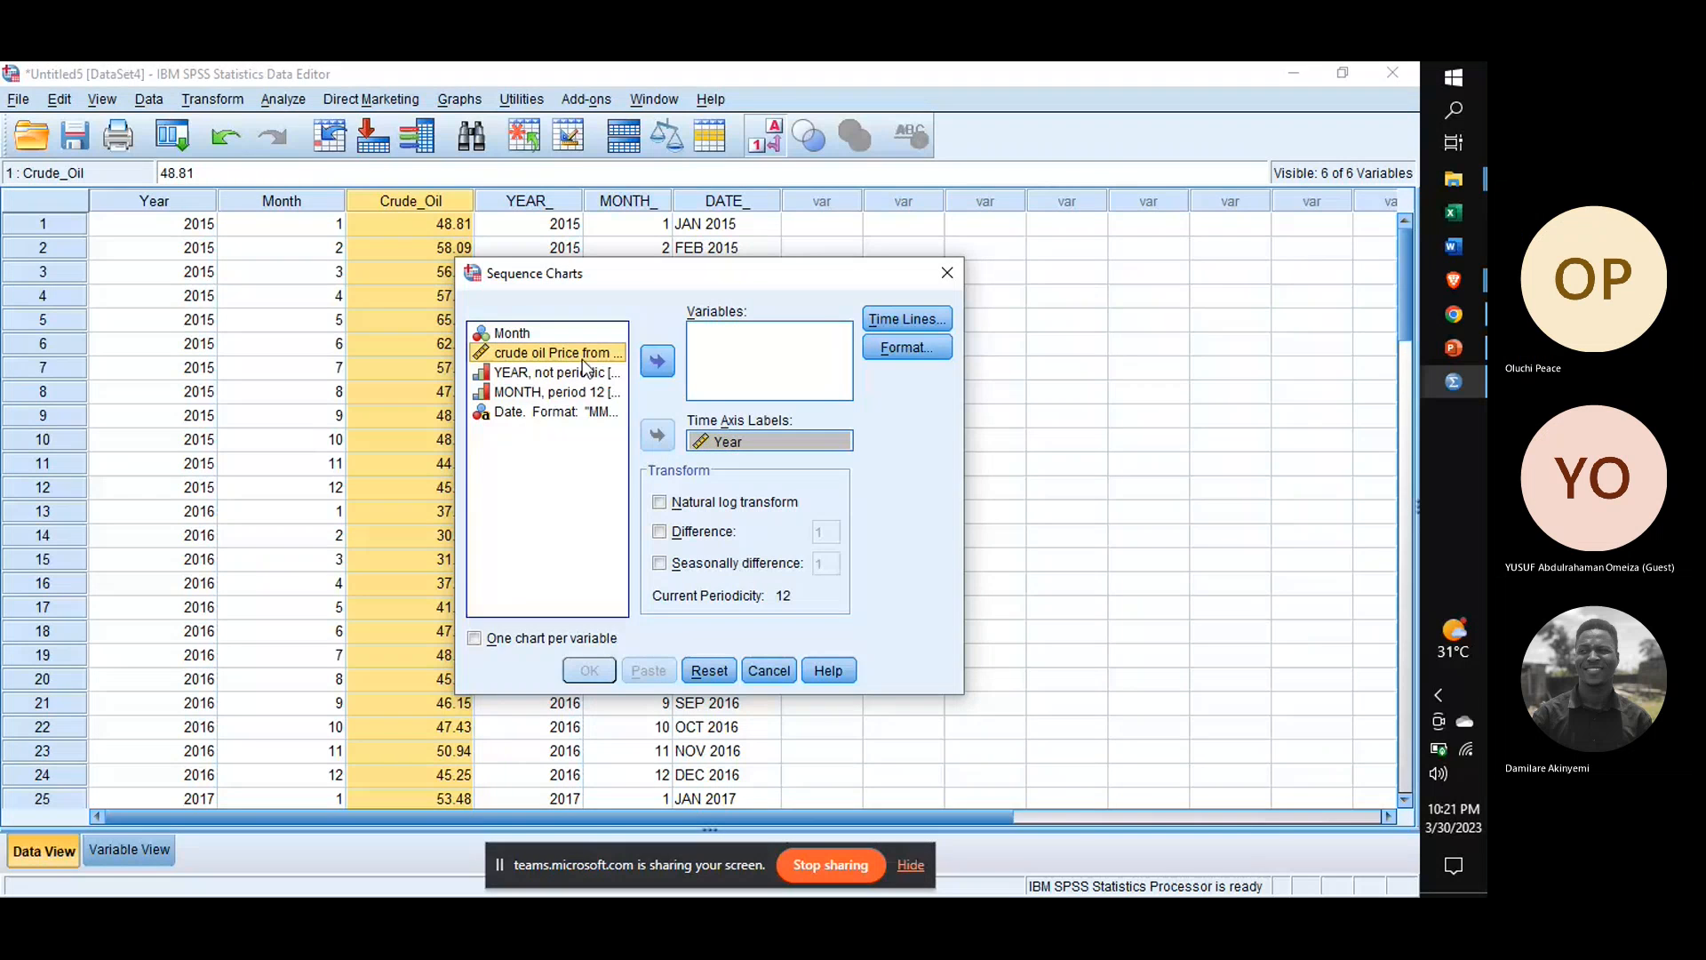
{"action": "left_click", "coordinate": [658, 361]}
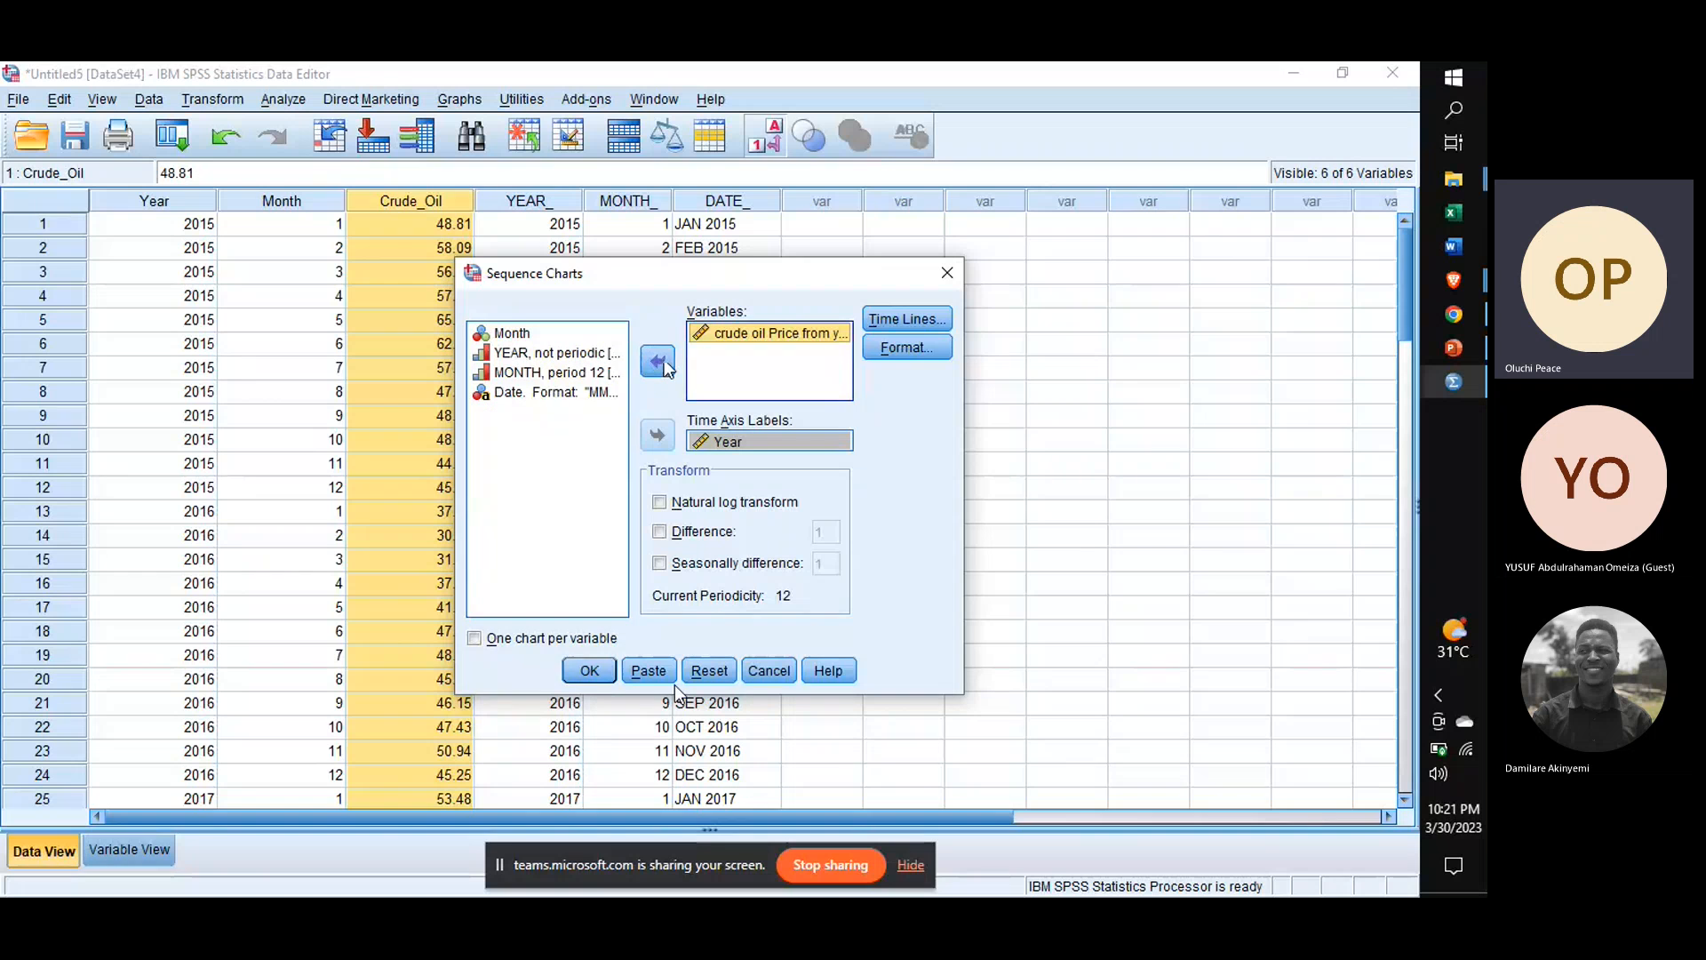
{"action": "left_click", "coordinate": [590, 670]}
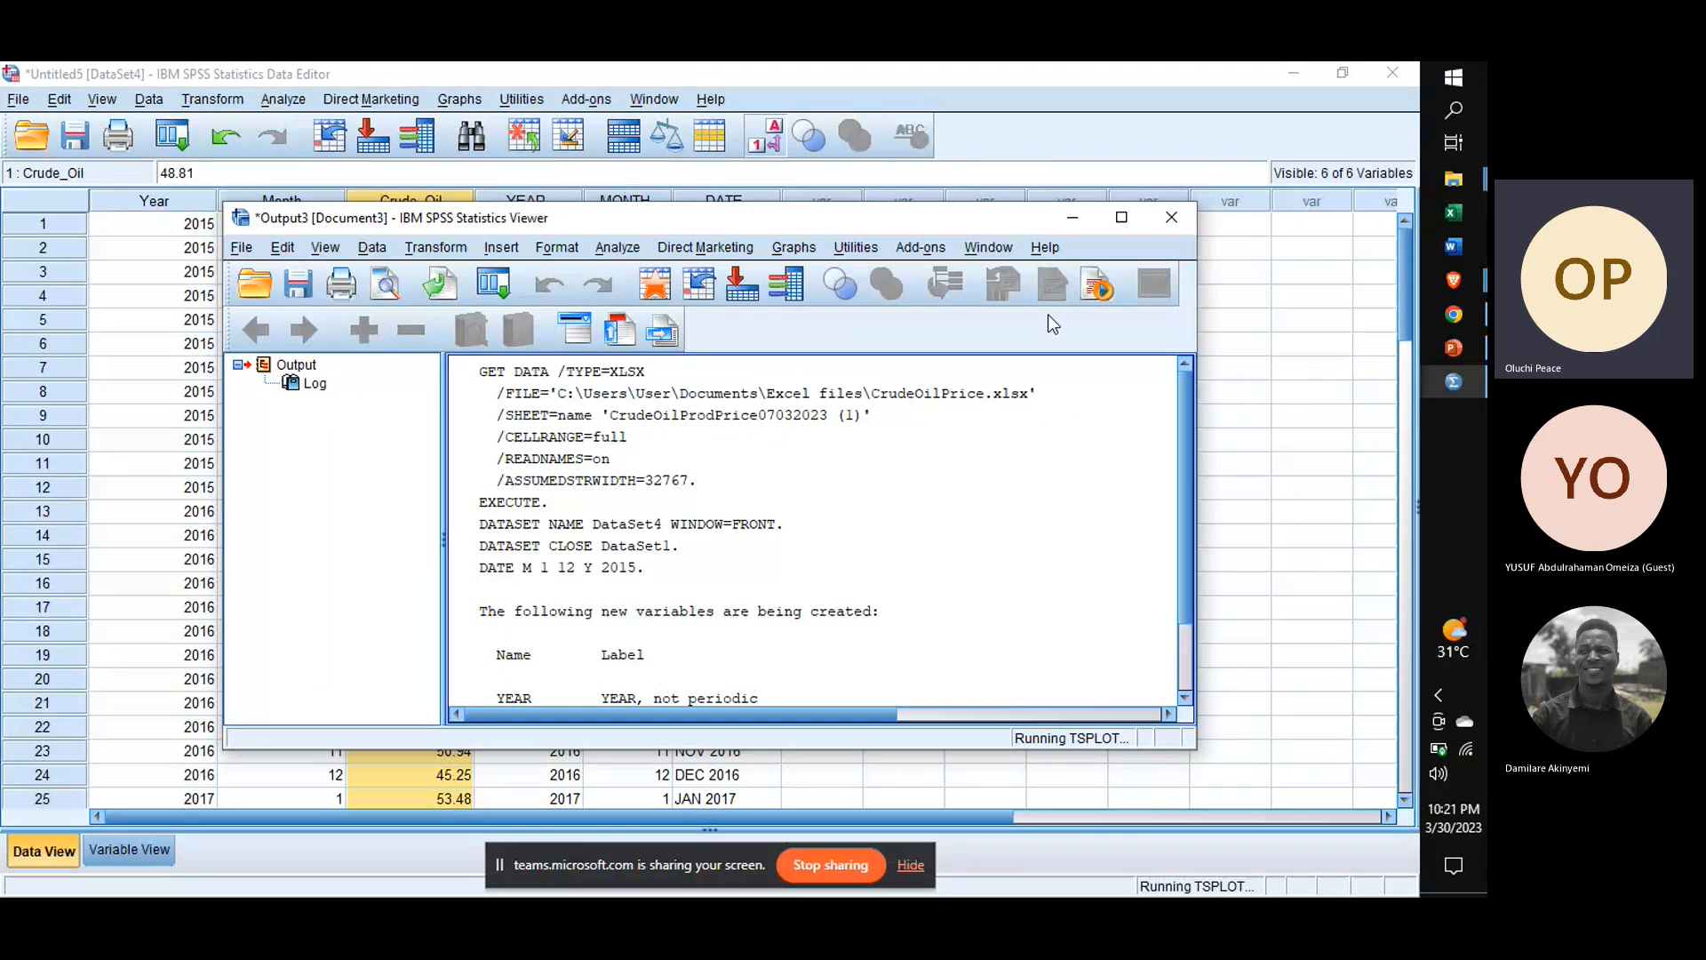
Step: Maximize the output window and examine the sequence plot's model description, case processing summary and chart
{"action": "left_click", "coordinate": [1122, 217]}
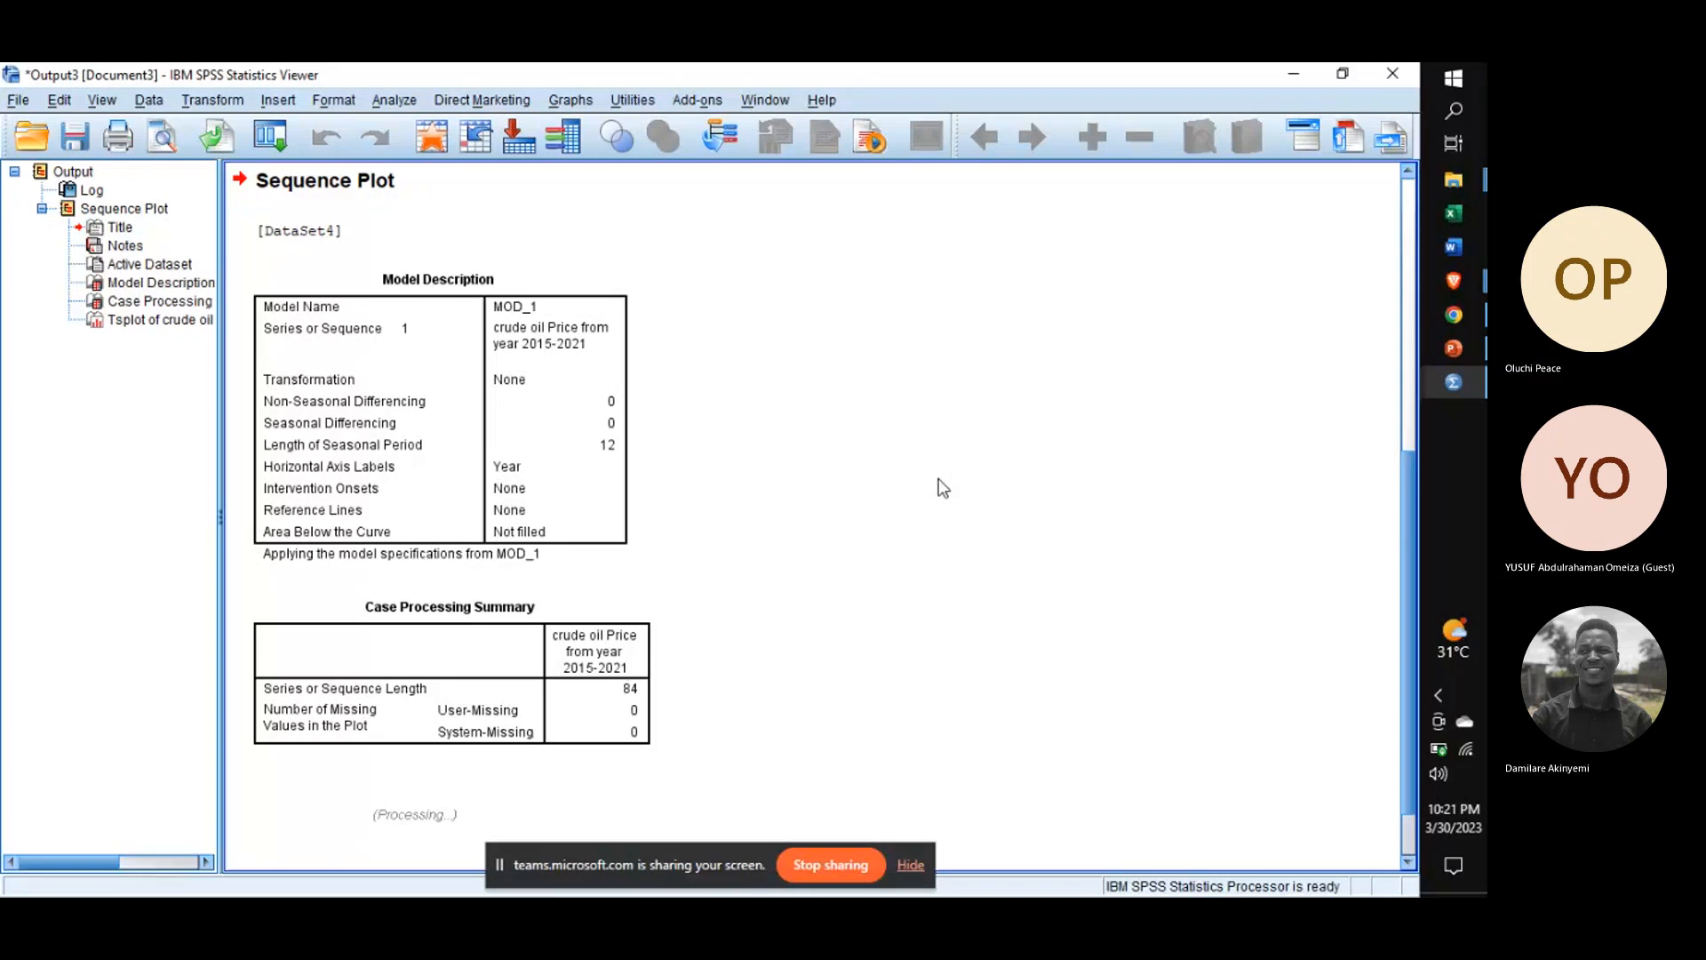
{"action": "scroll", "coordinate": [921, 533], "scroll_direction": "down", "scroll_amount": 1}
{"action": "scroll", "coordinate": [916, 525], "scroll_direction": "down", "scroll_amount": 1}
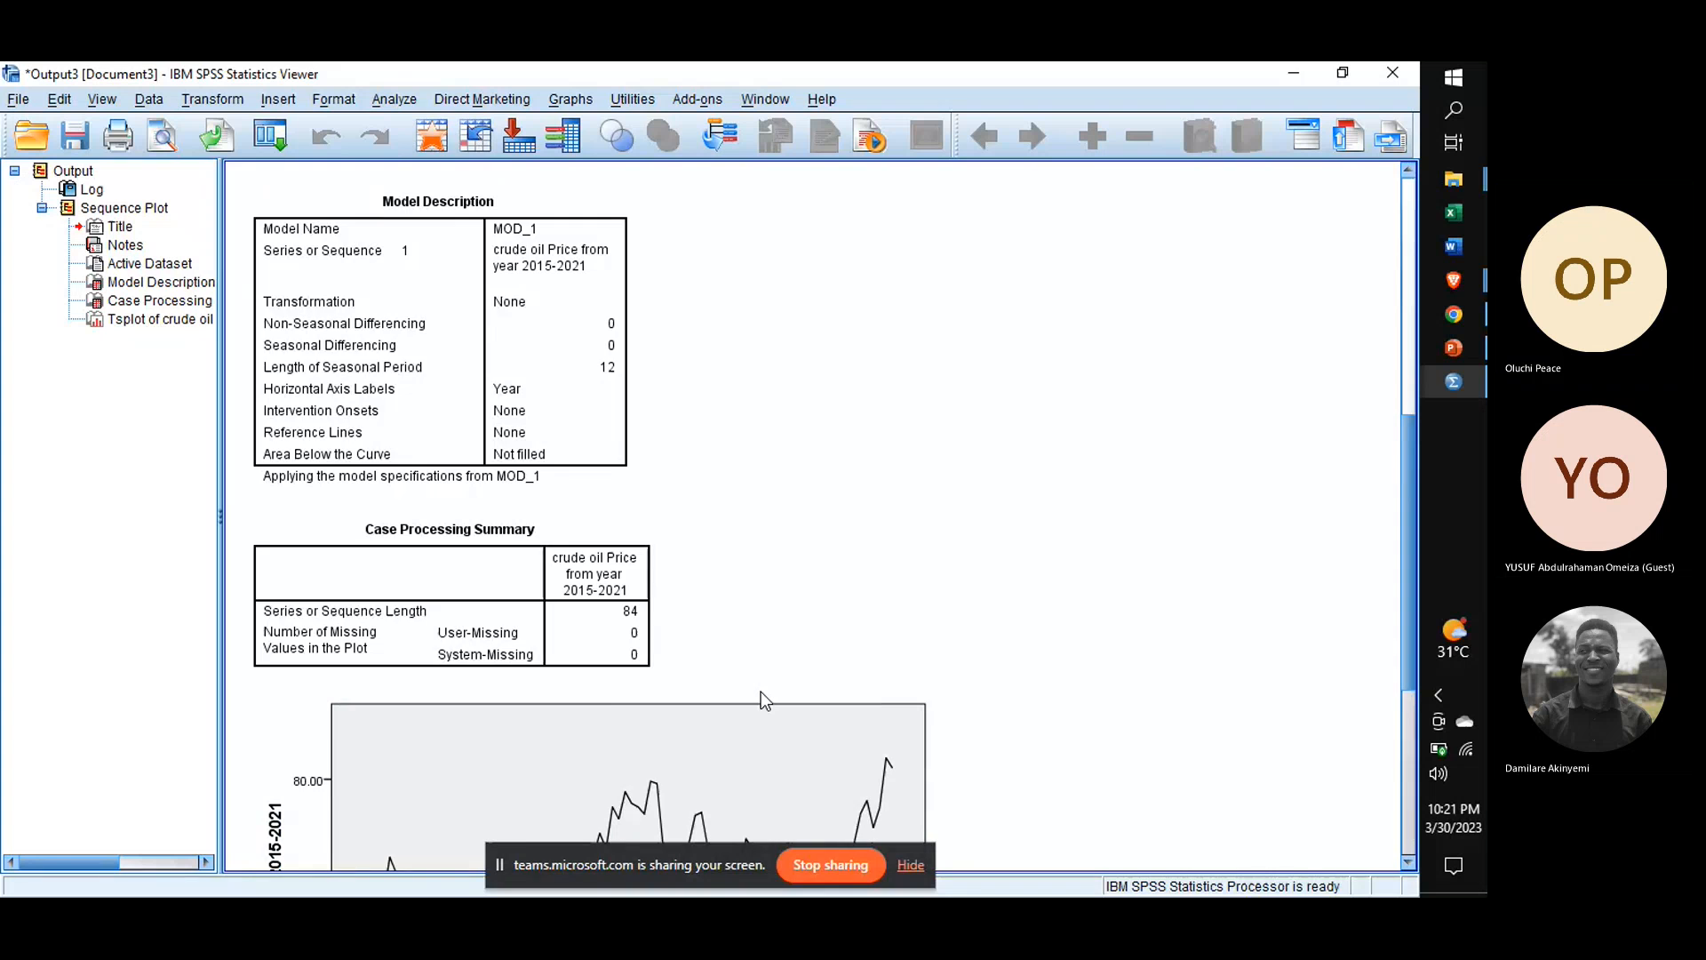
{"action": "scroll", "coordinate": [761, 691], "scroll_direction": "down", "scroll_amount": 3}
{"action": "scroll", "coordinate": [760, 692], "scroll_direction": "down", "scroll_amount": 3}
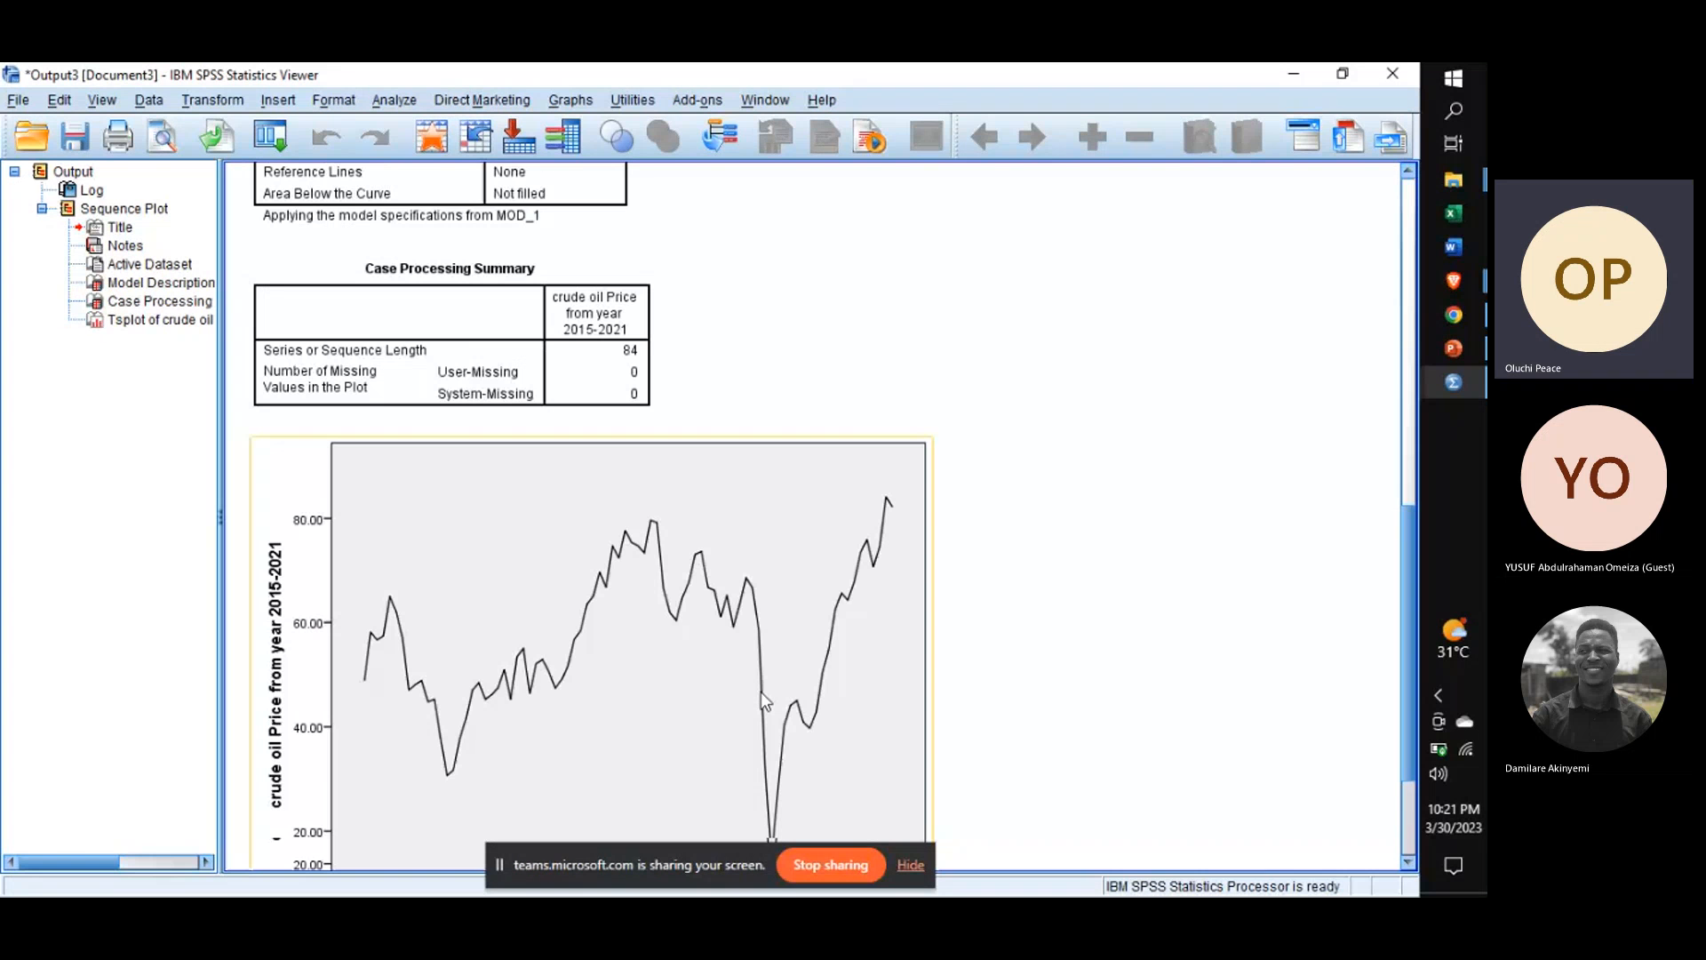
{"action": "scroll", "coordinate": [761, 691], "scroll_direction": "down", "scroll_amount": 3}
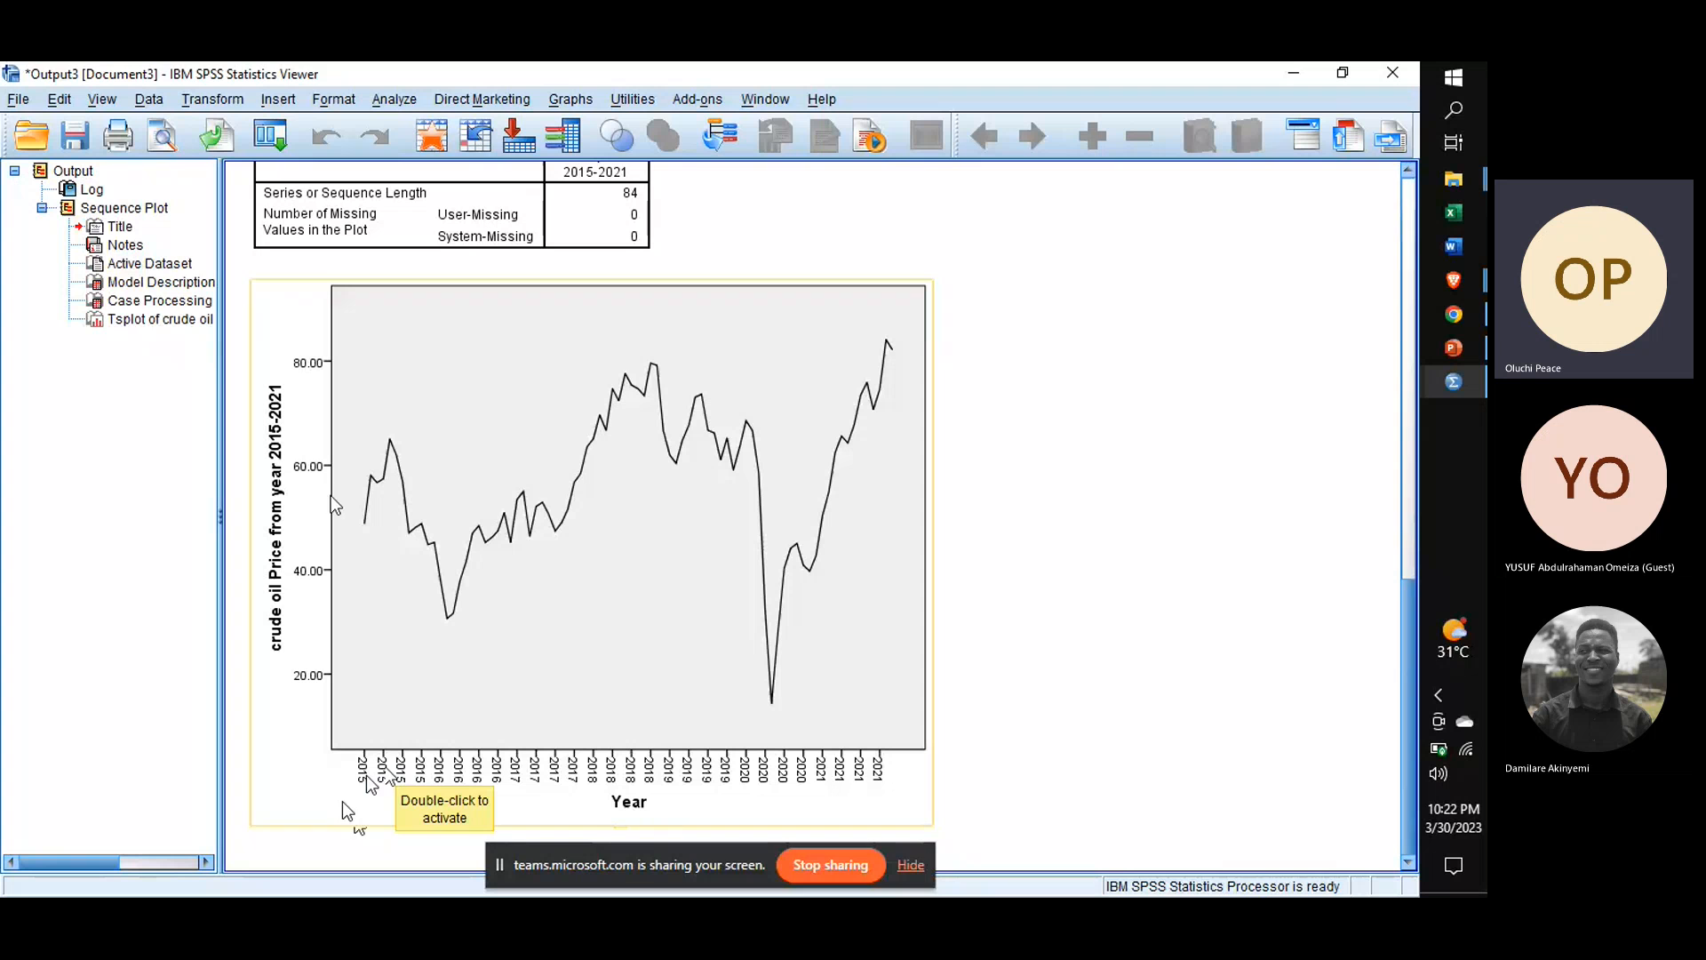
Step: Create another sequence chart of the crude oil price, replacing Year with Month as the time axis label
{"action": "left_click", "coordinate": [381, 104]}
{"action": "mouse_move", "coordinate": [444, 206]}
{"action": "mouse_move", "coordinate": [471, 528]}
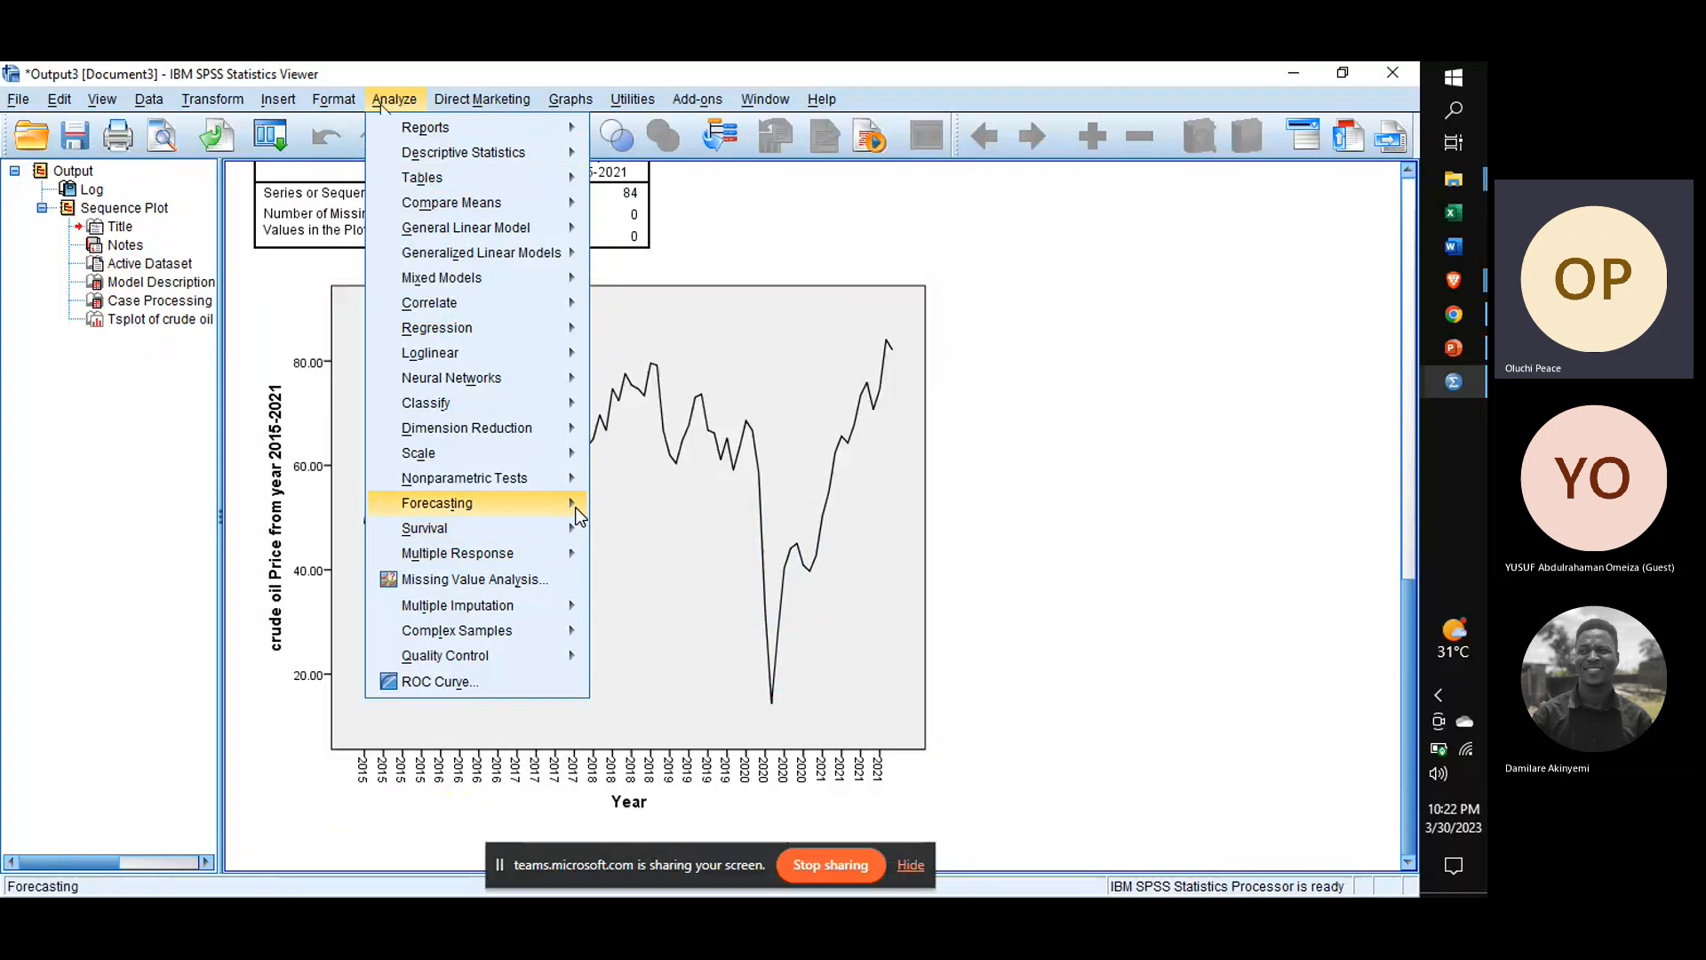
{"action": "mouse_move", "coordinate": [578, 515]}
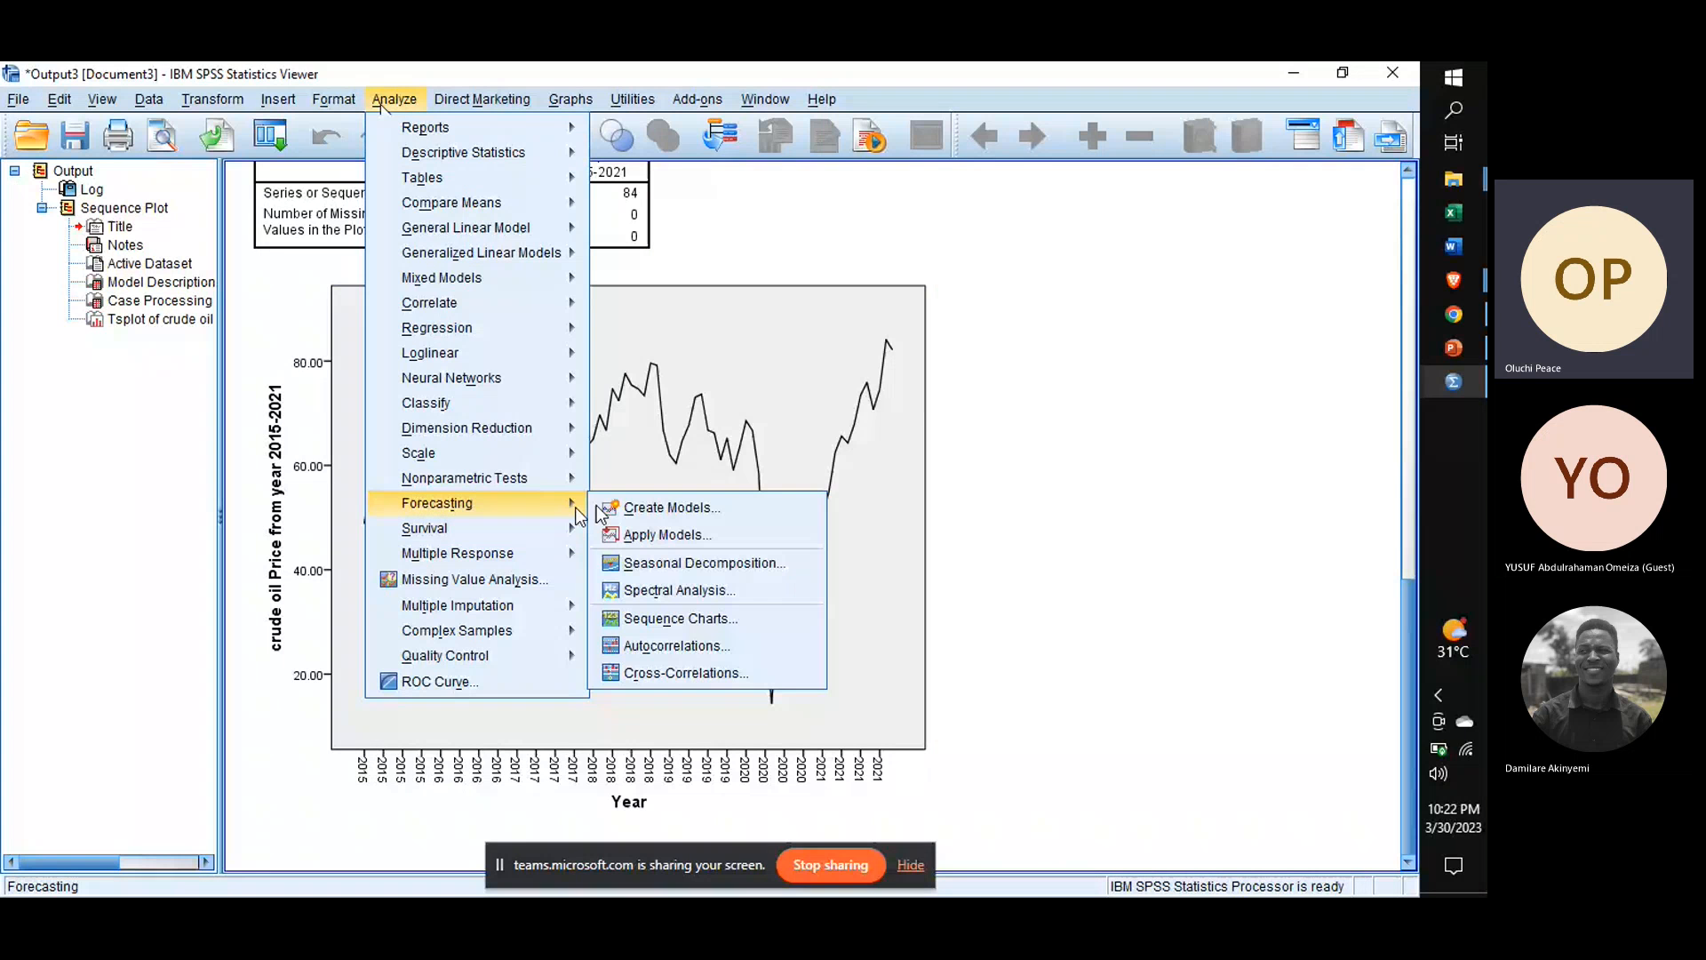
{"action": "left_click", "coordinate": [647, 627]}
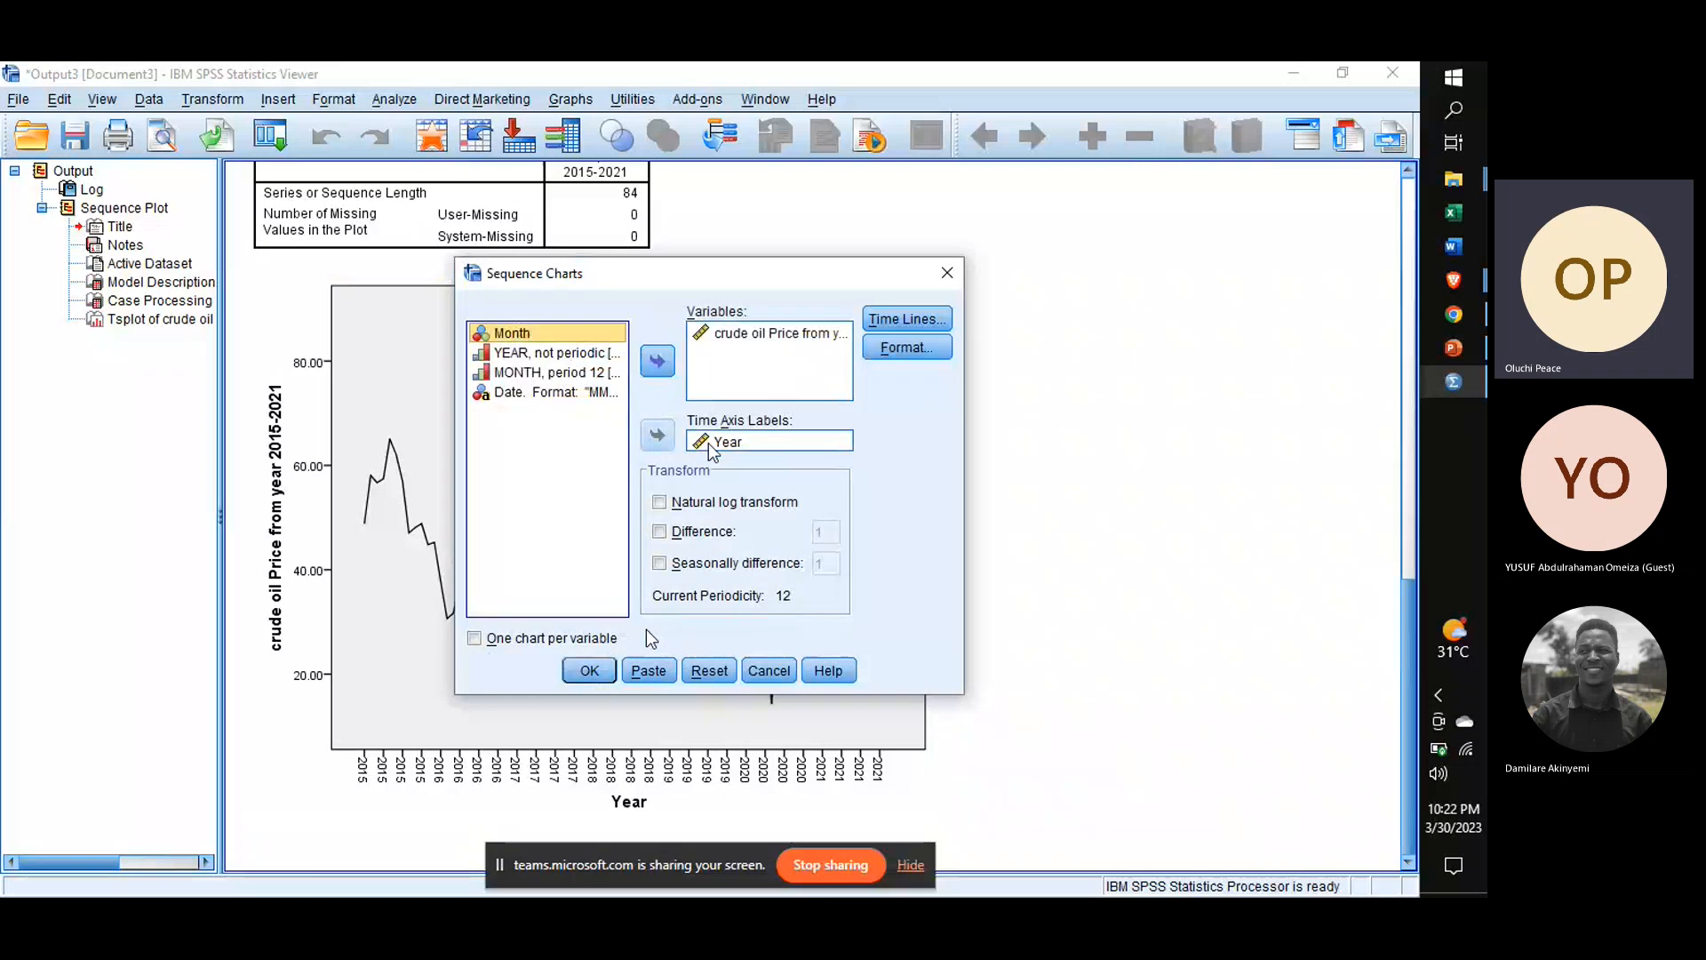
{"action": "left_click", "coordinate": [709, 442]}
{"action": "left_click", "coordinate": [657, 435]}
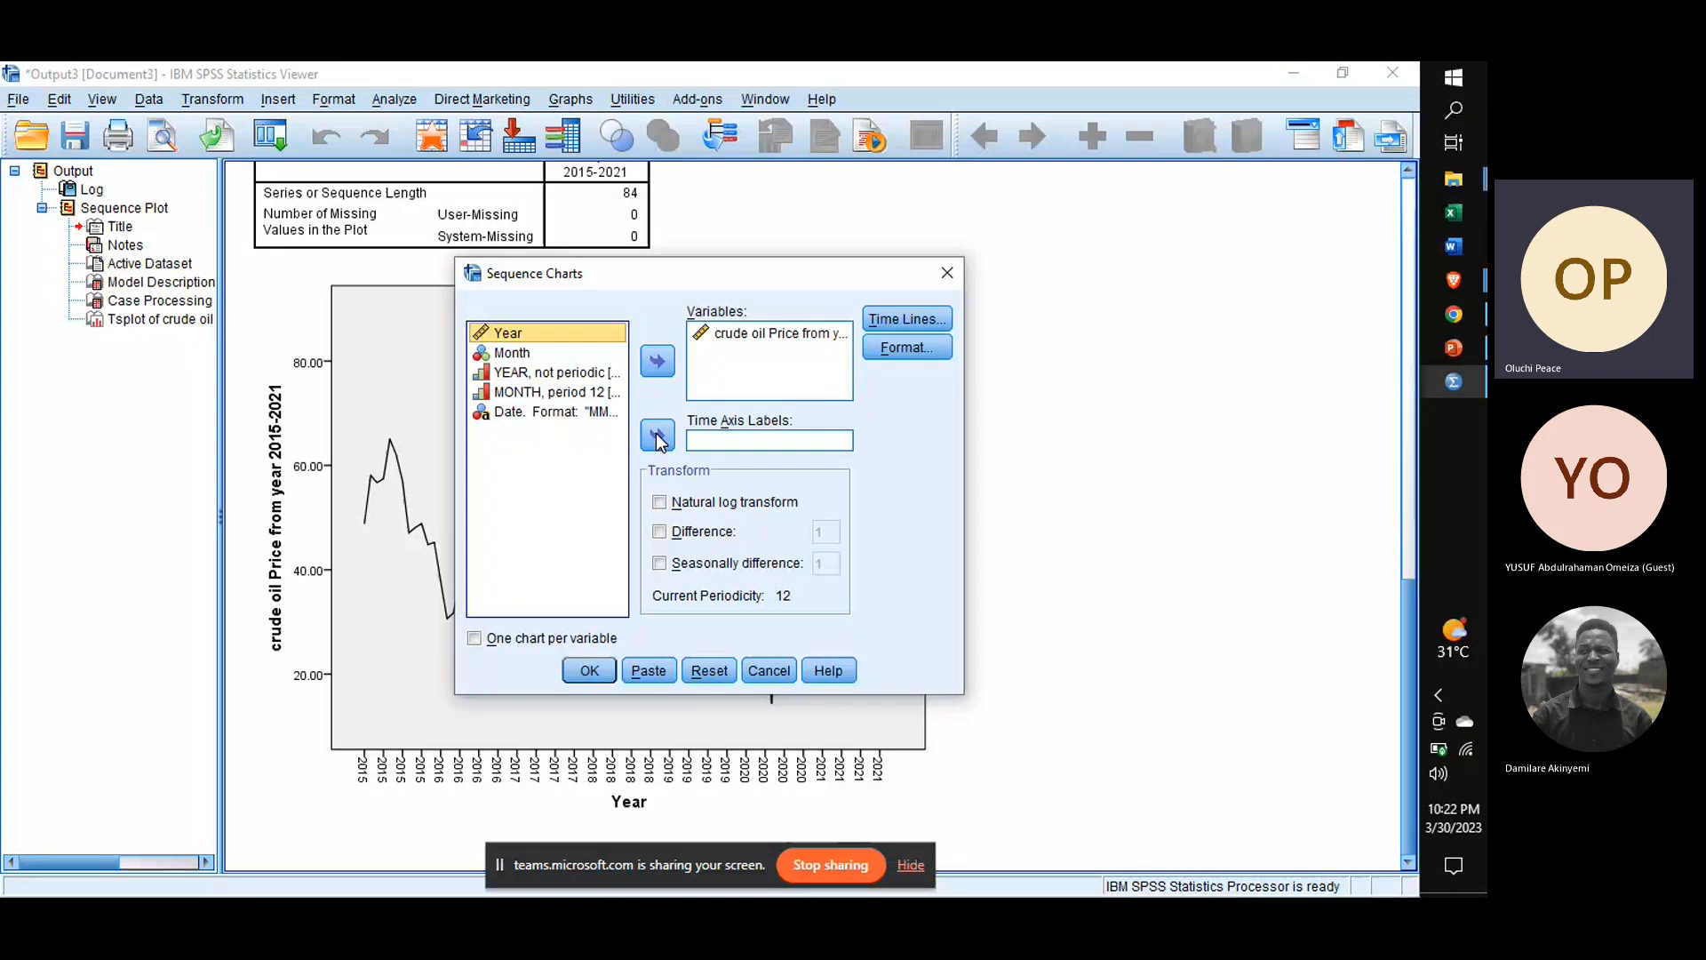
{"action": "left_click", "coordinate": [657, 438]}
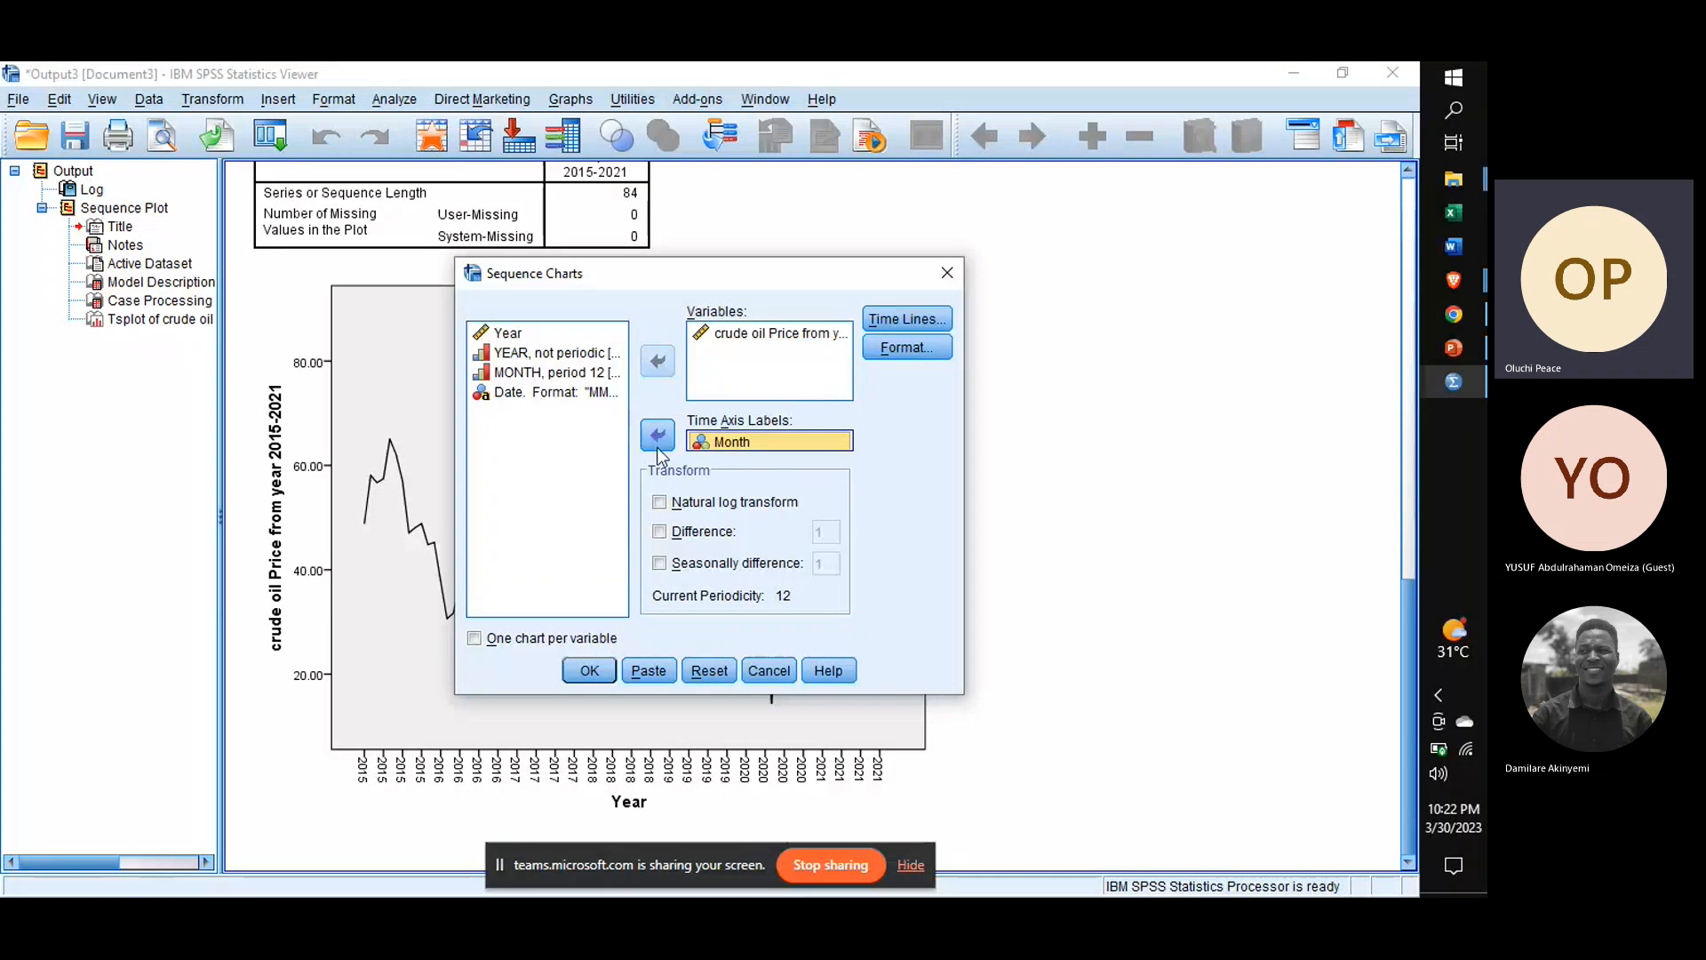
{"action": "left_click", "coordinate": [604, 670]}
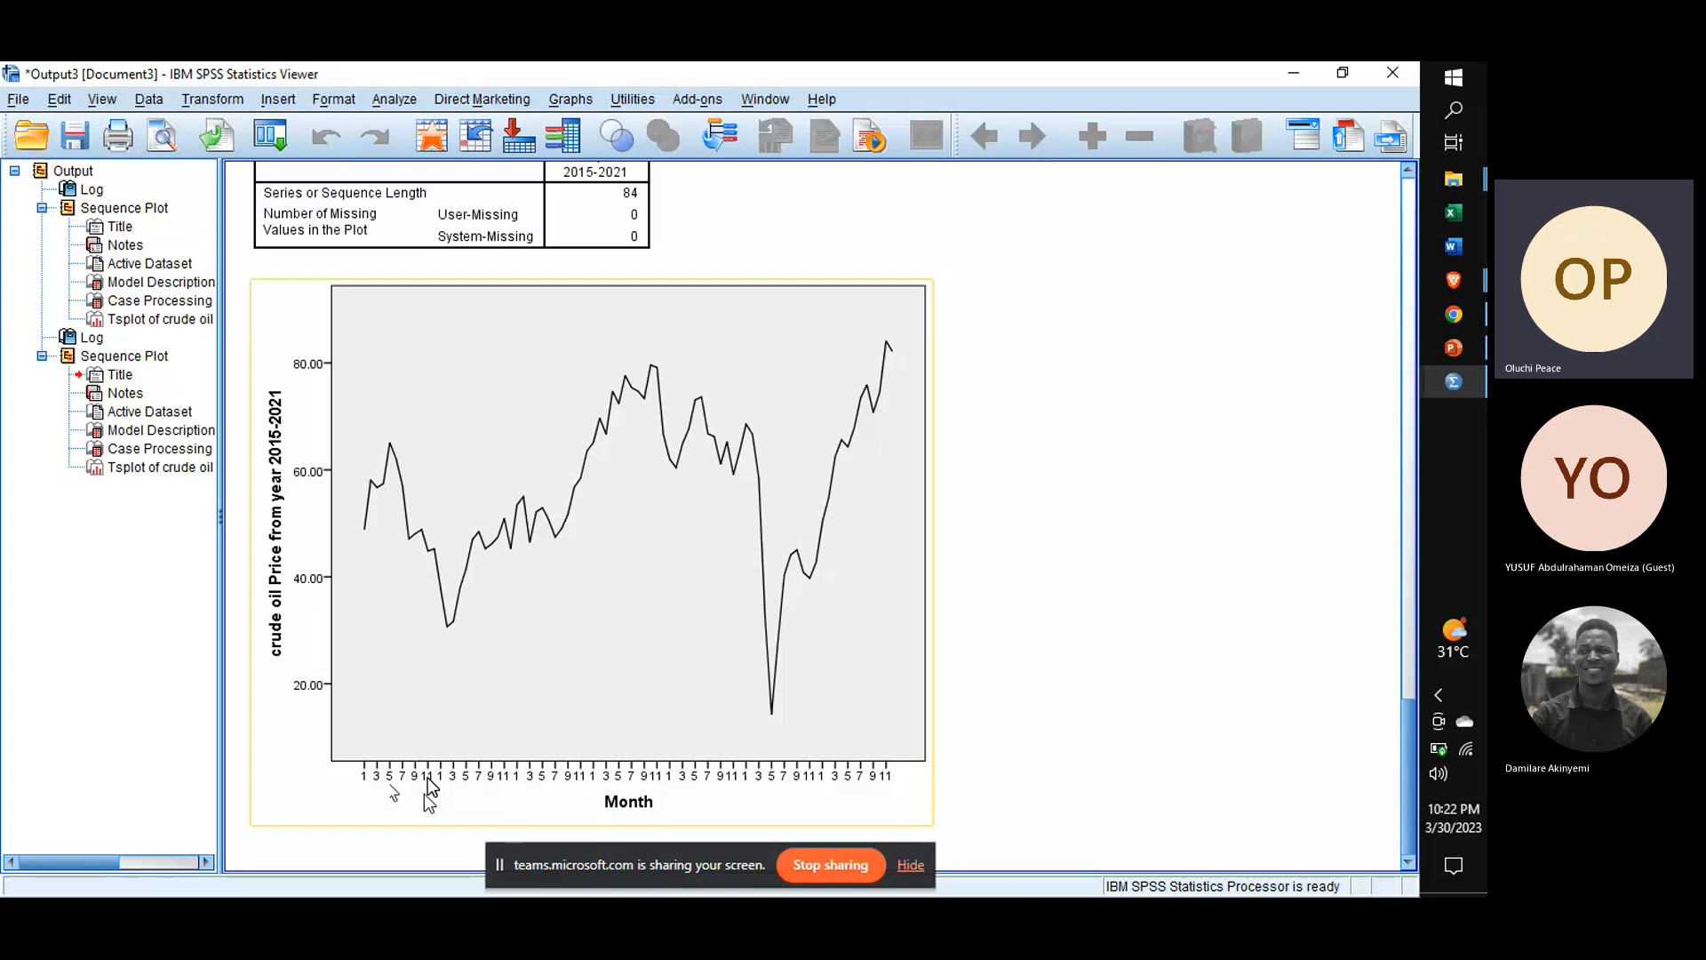
Step: Create another sequence chart of the crude oil price, replacing Month with Date as the time axis label
{"action": "left_click", "coordinate": [412, 103]}
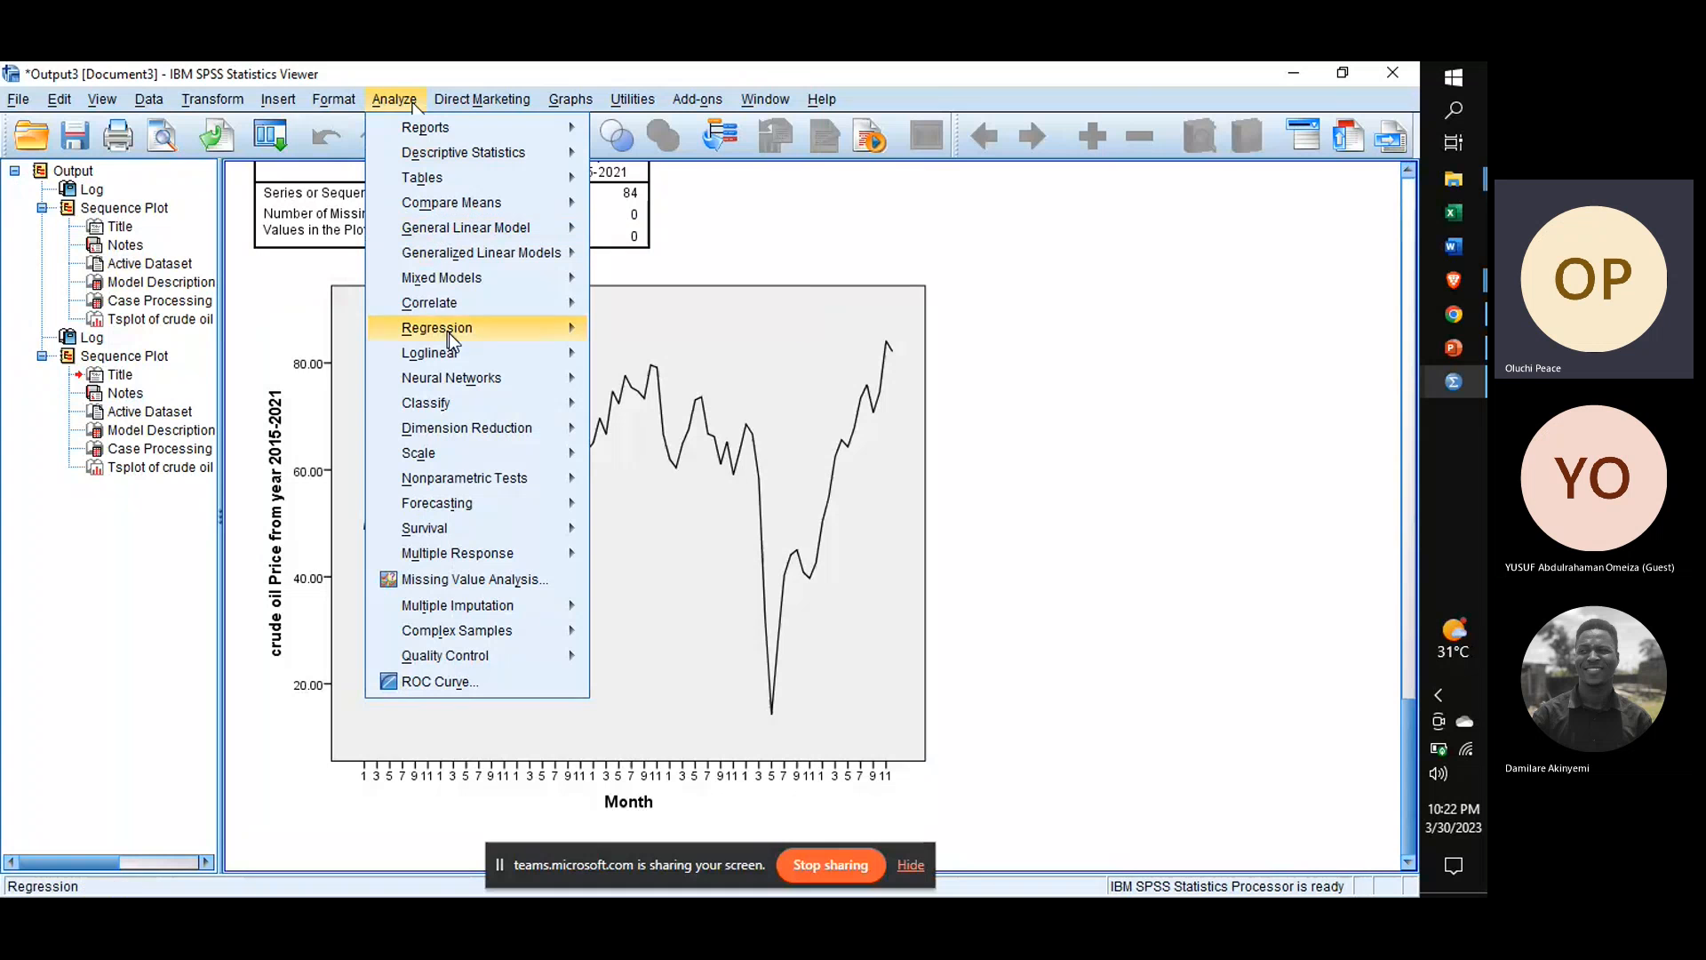
{"action": "mouse_move", "coordinate": [463, 501]}
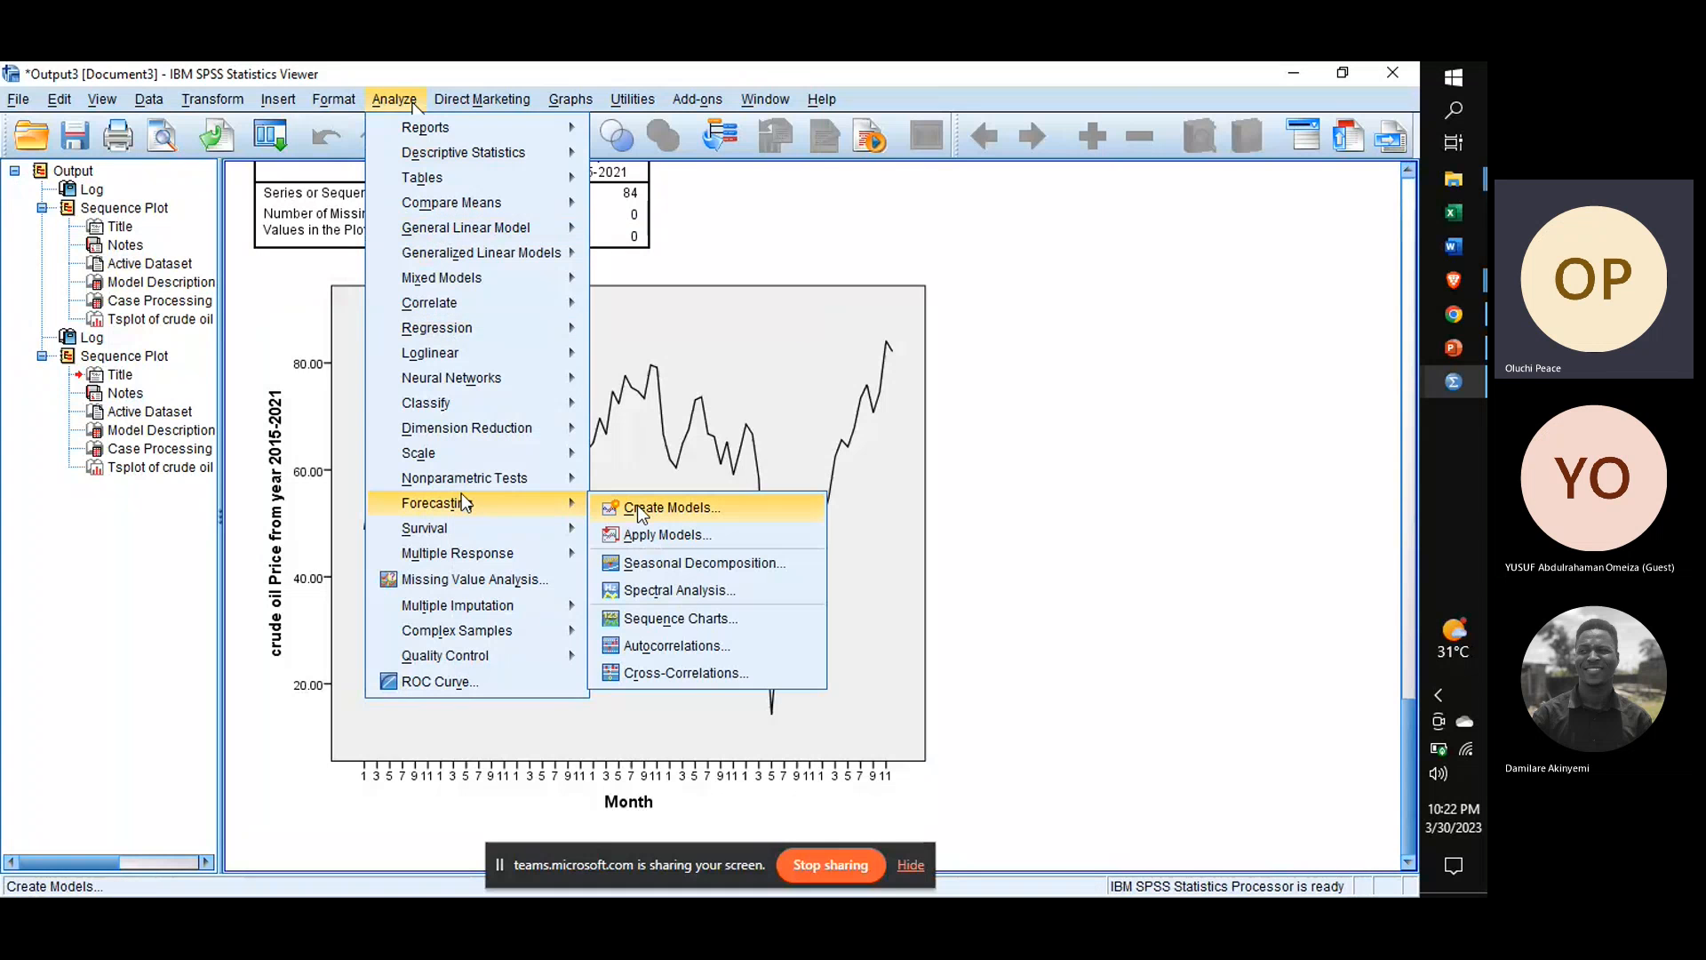
{"action": "left_click", "coordinate": [654, 618]}
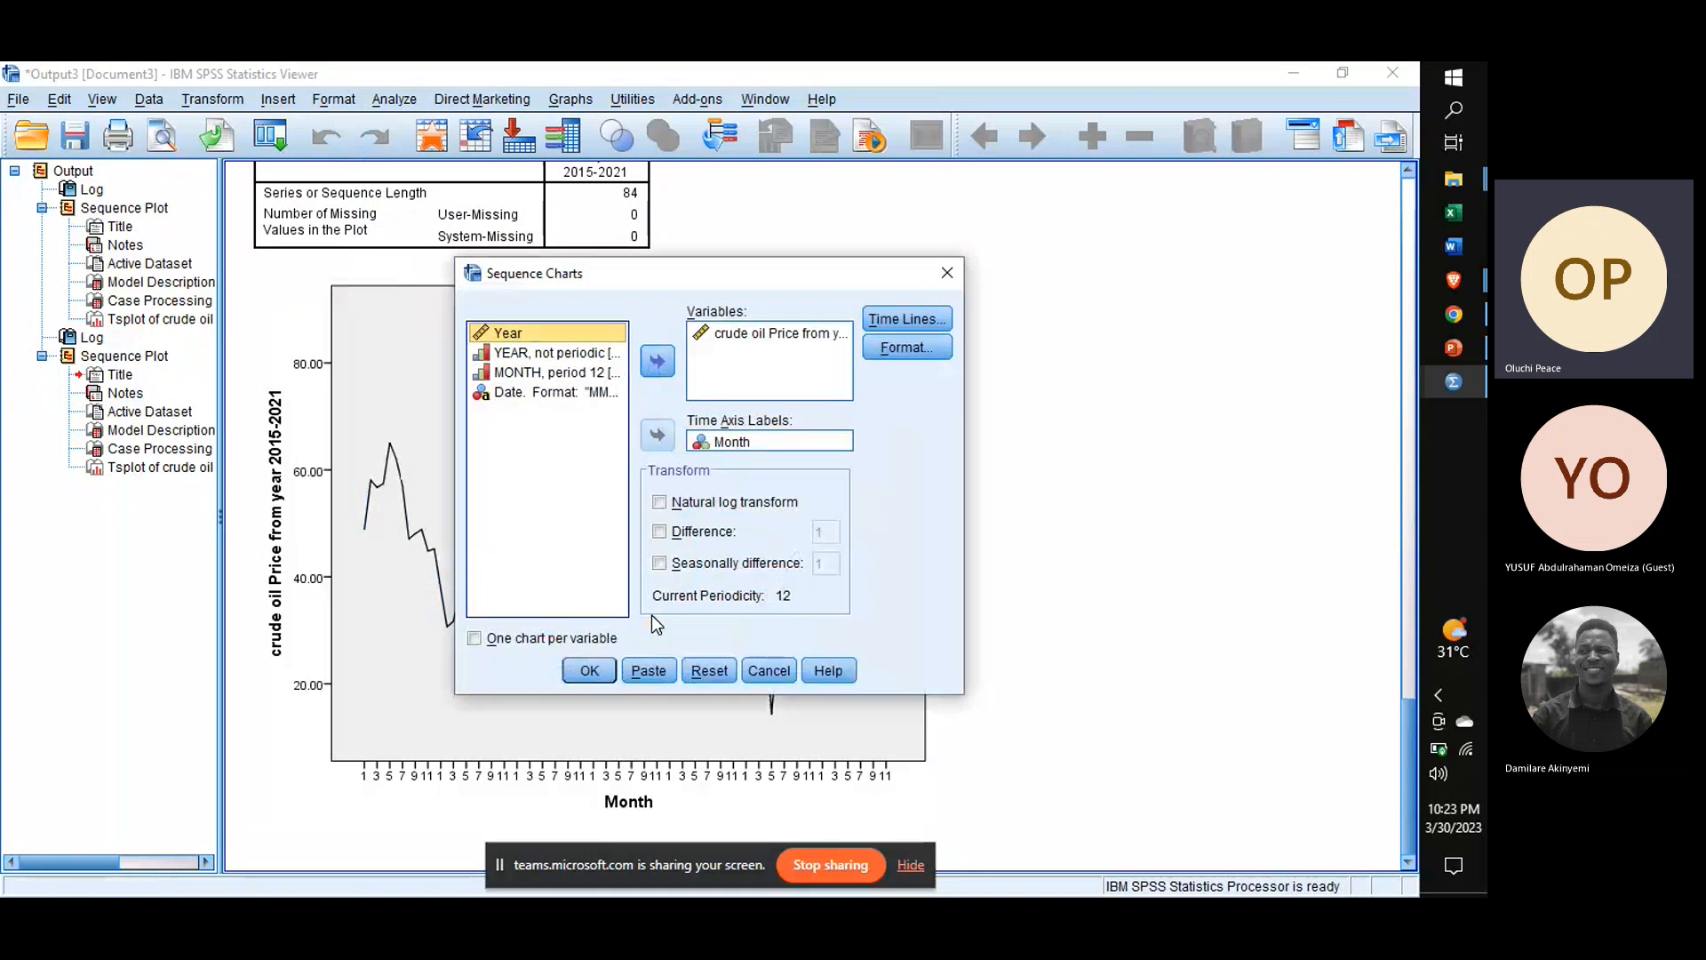
{"action": "left_click", "coordinate": [727, 442]}
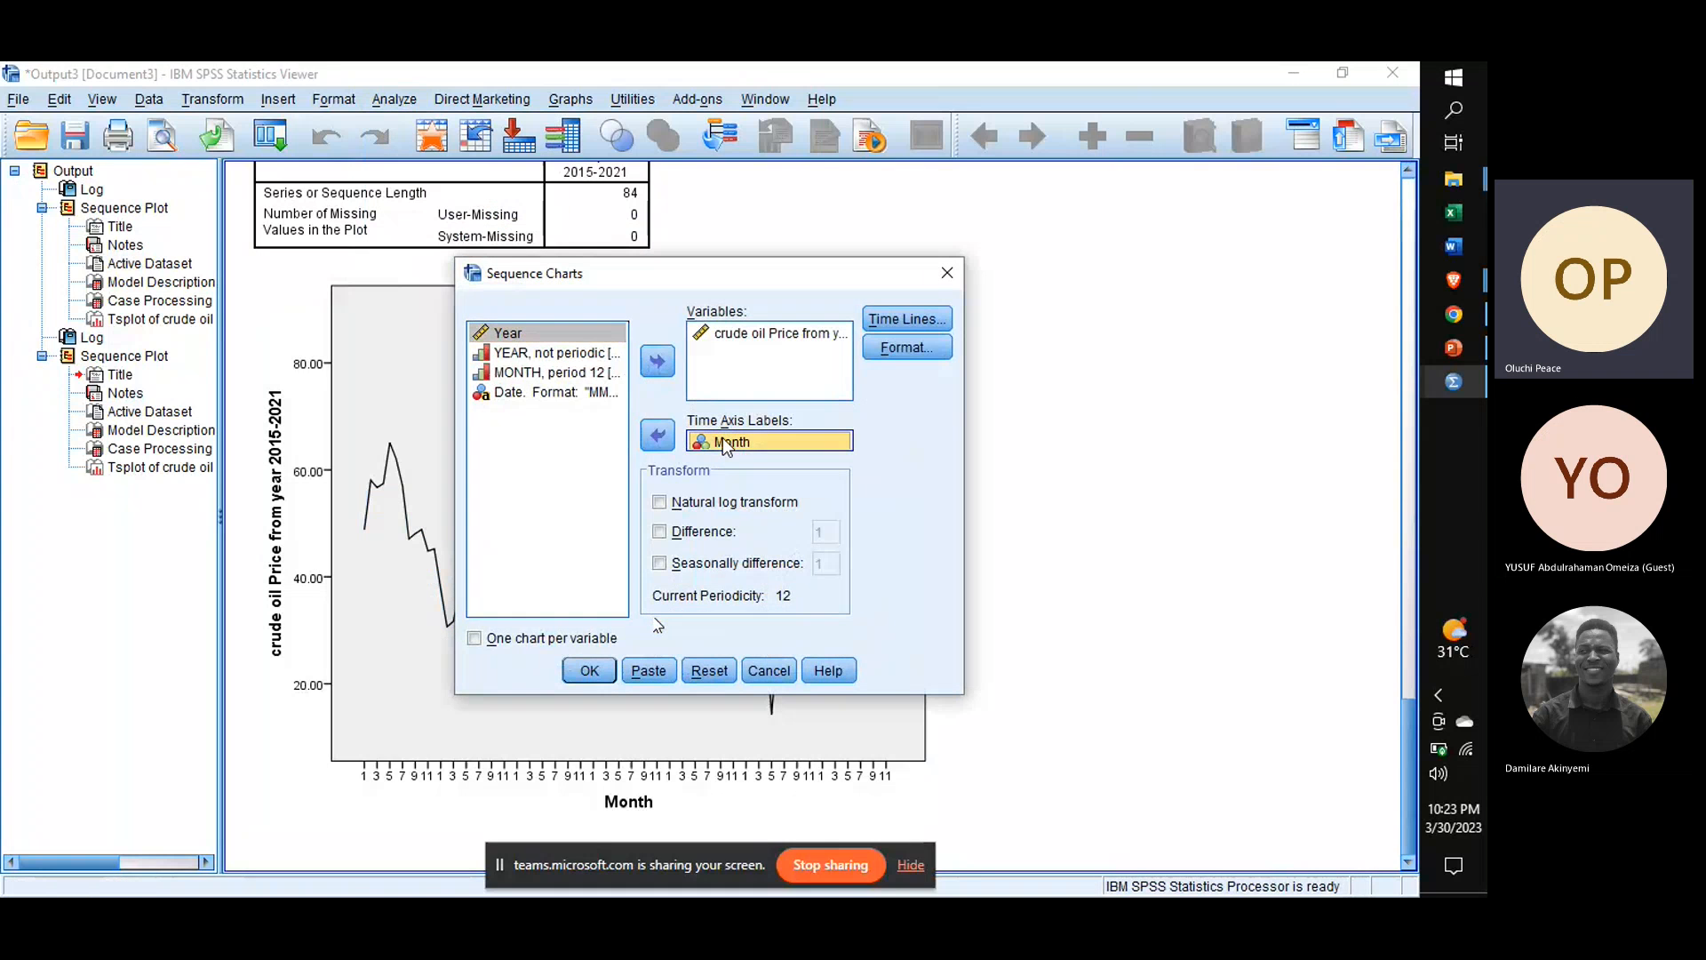
{"action": "left_click", "coordinate": [670, 439]}
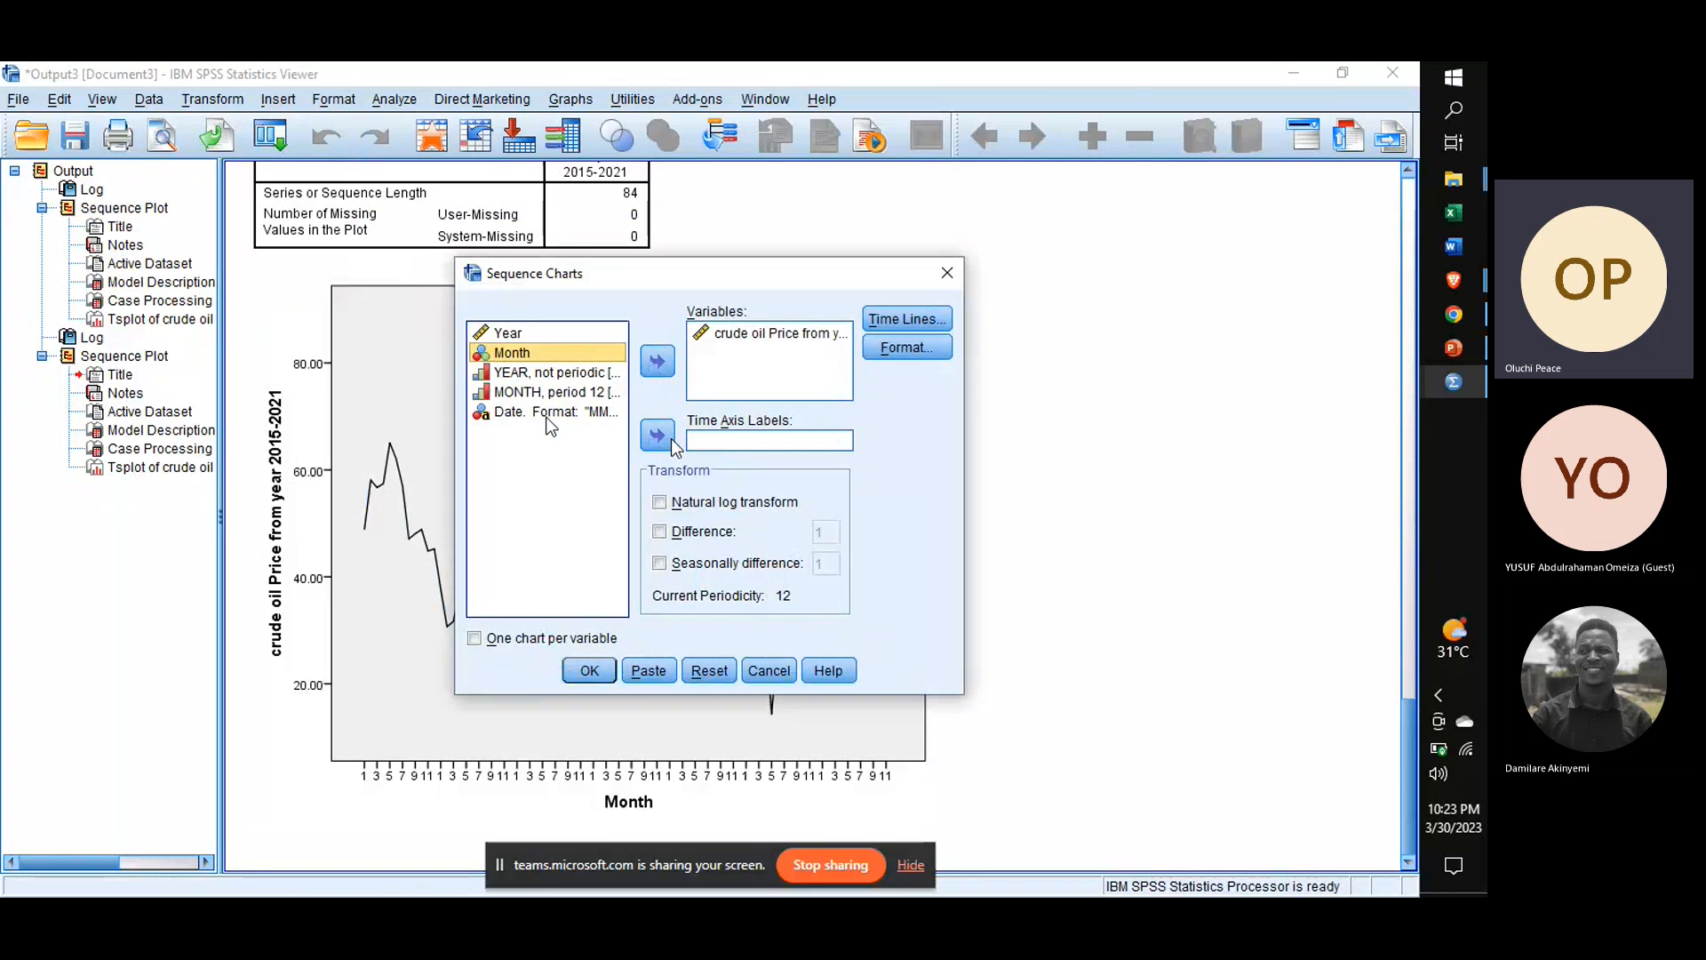
{"action": "left_click", "coordinate": [551, 413]}
{"action": "left_click", "coordinate": [658, 436]}
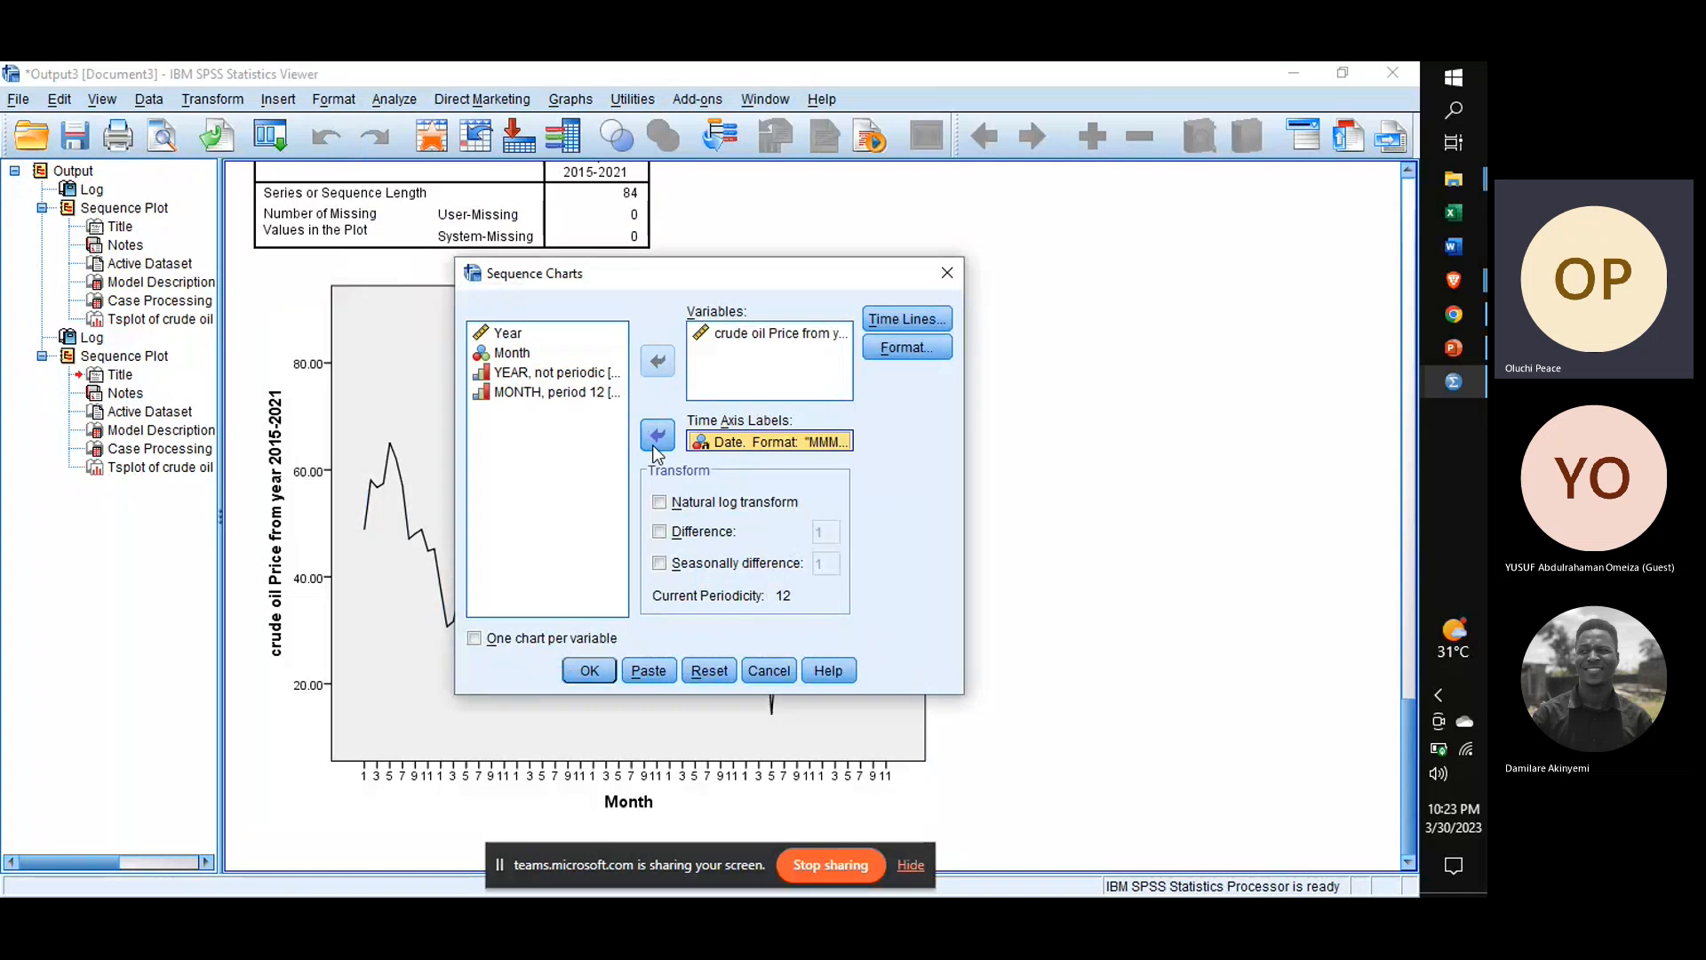
{"action": "left_click", "coordinate": [600, 677]}
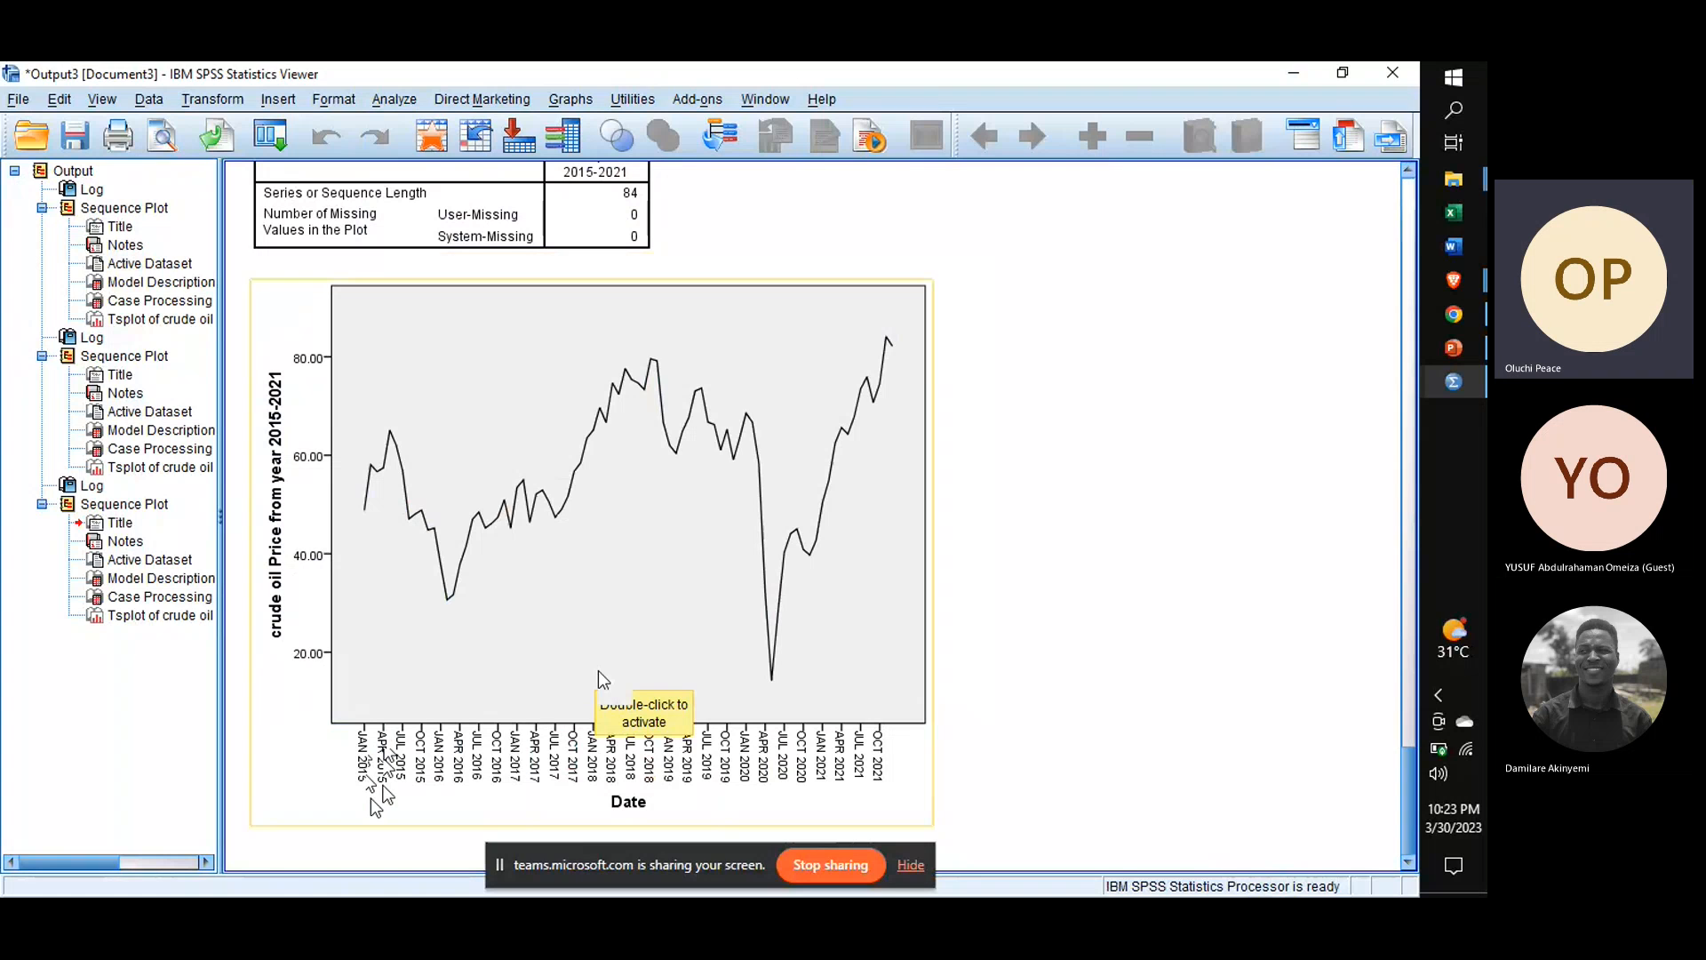
{"action": "left_click", "coordinate": [986, 544]}
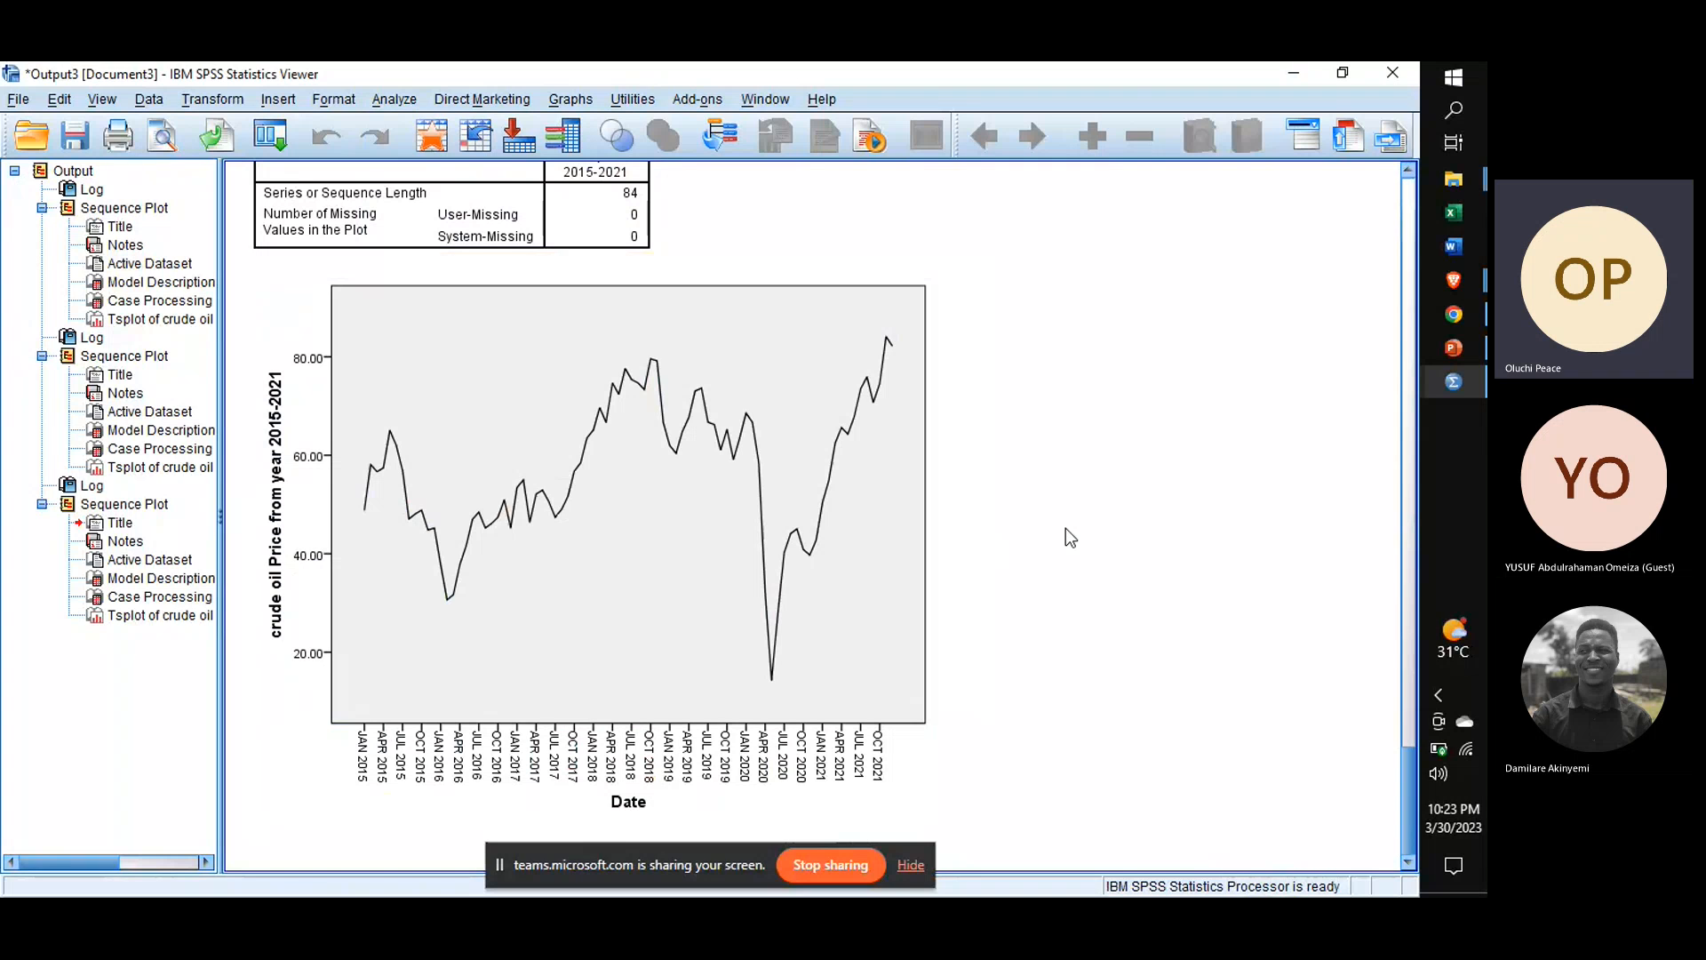
Step: Switch to the PowerPoint presentation, view the "Stationary vs. Non-stationary series" slide, and return to the SPSS output
{"action": "left_click", "coordinate": [754, 570]}
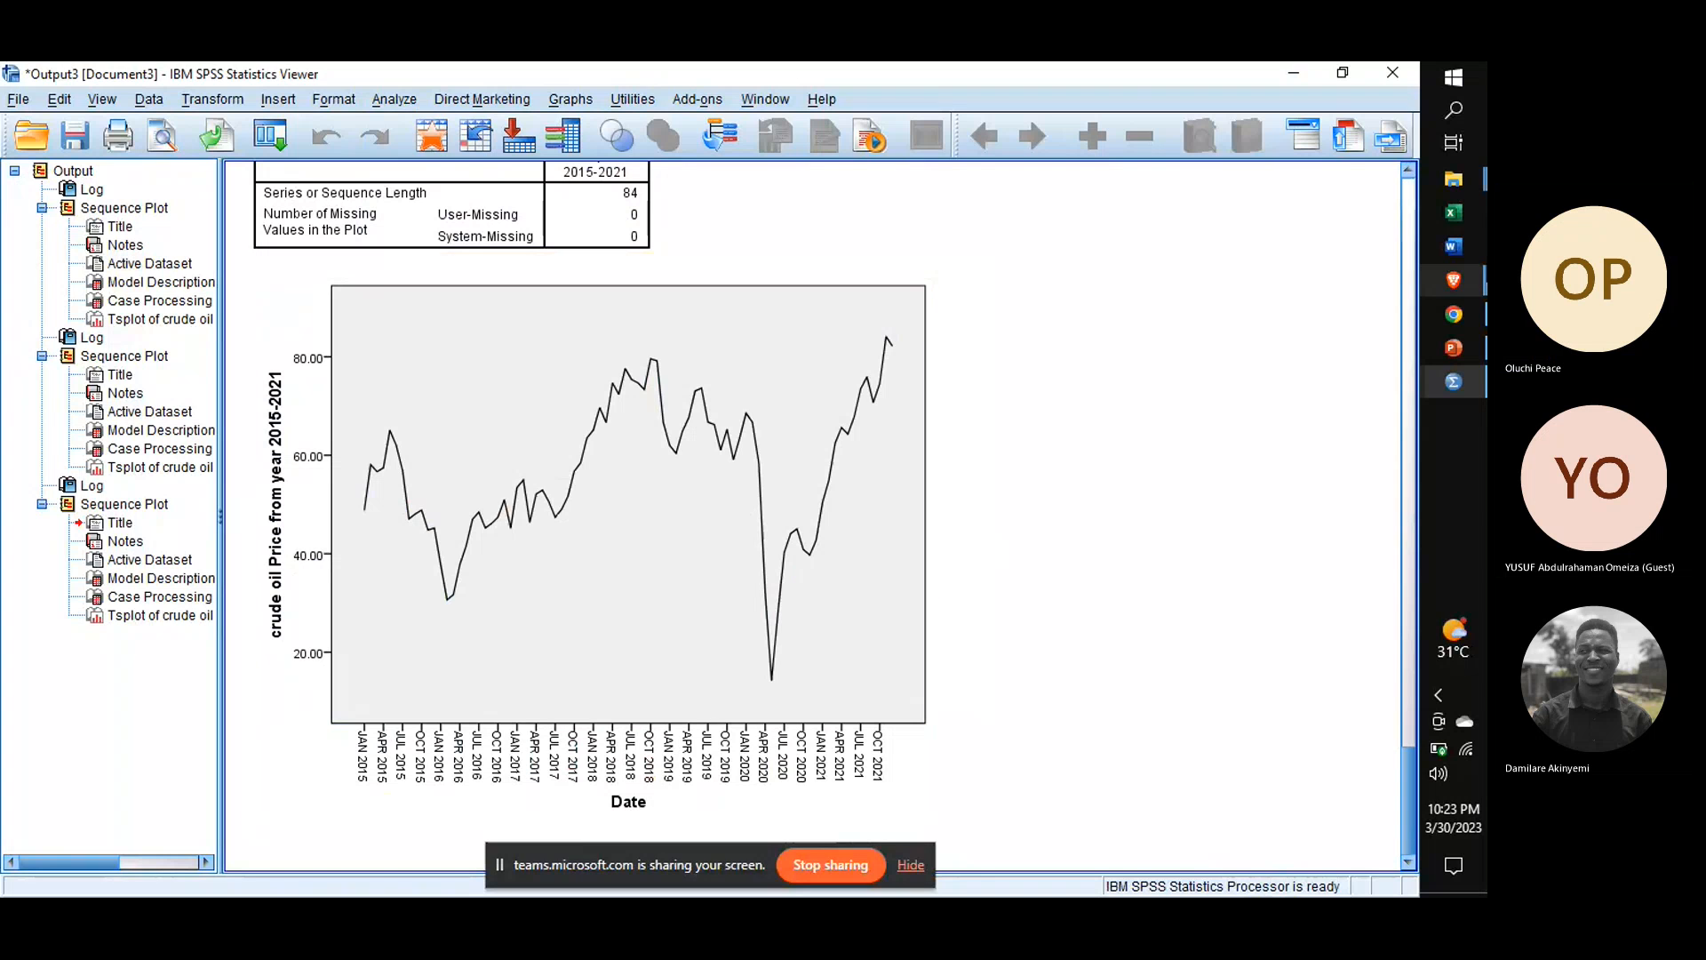
{"action": "left_click", "coordinate": [1469, 341]}
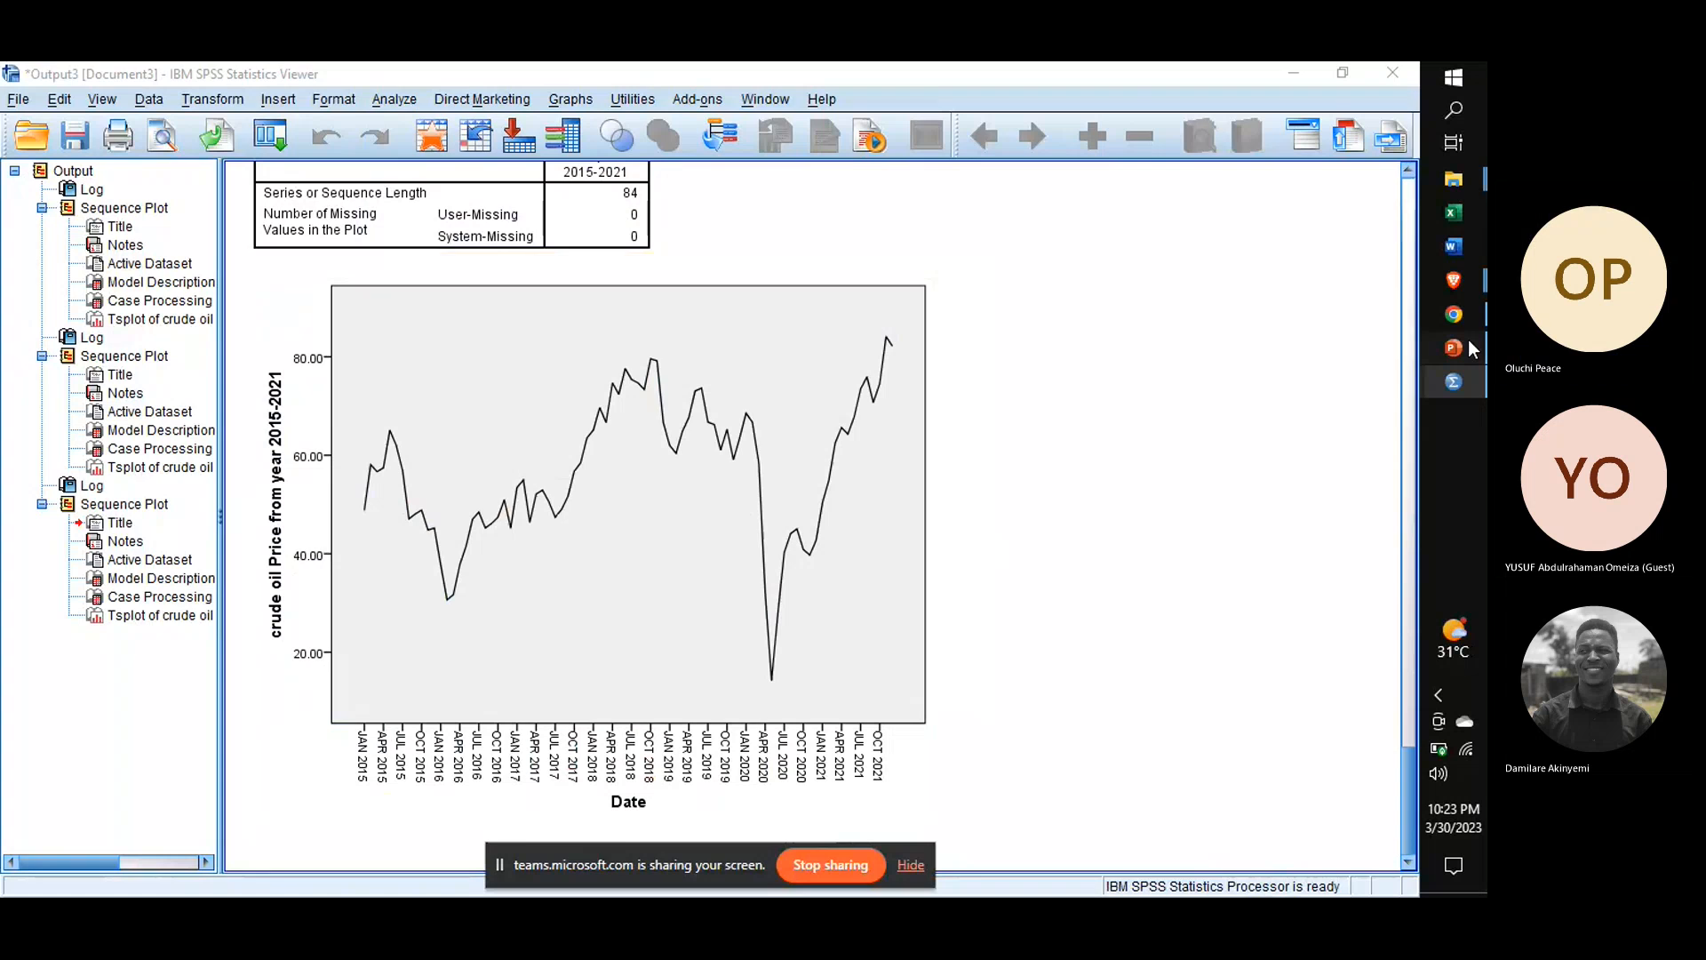
{"action": "left_click", "coordinate": [1468, 341]}
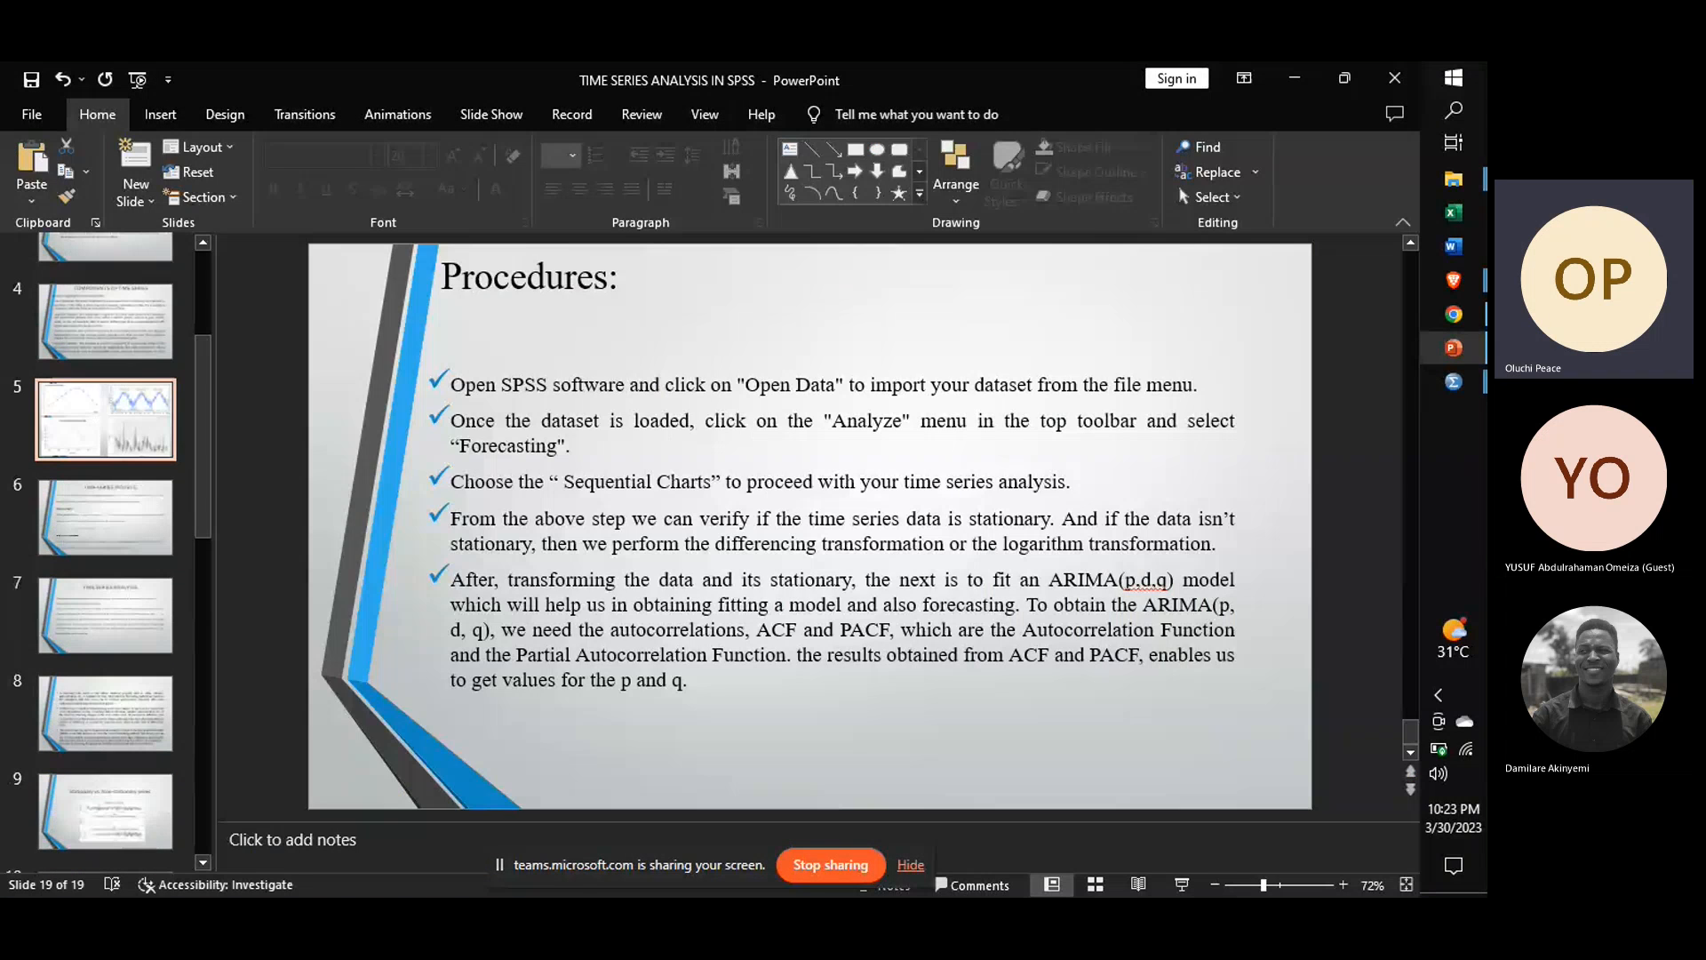
{"action": "left_click", "coordinate": [103, 794]}
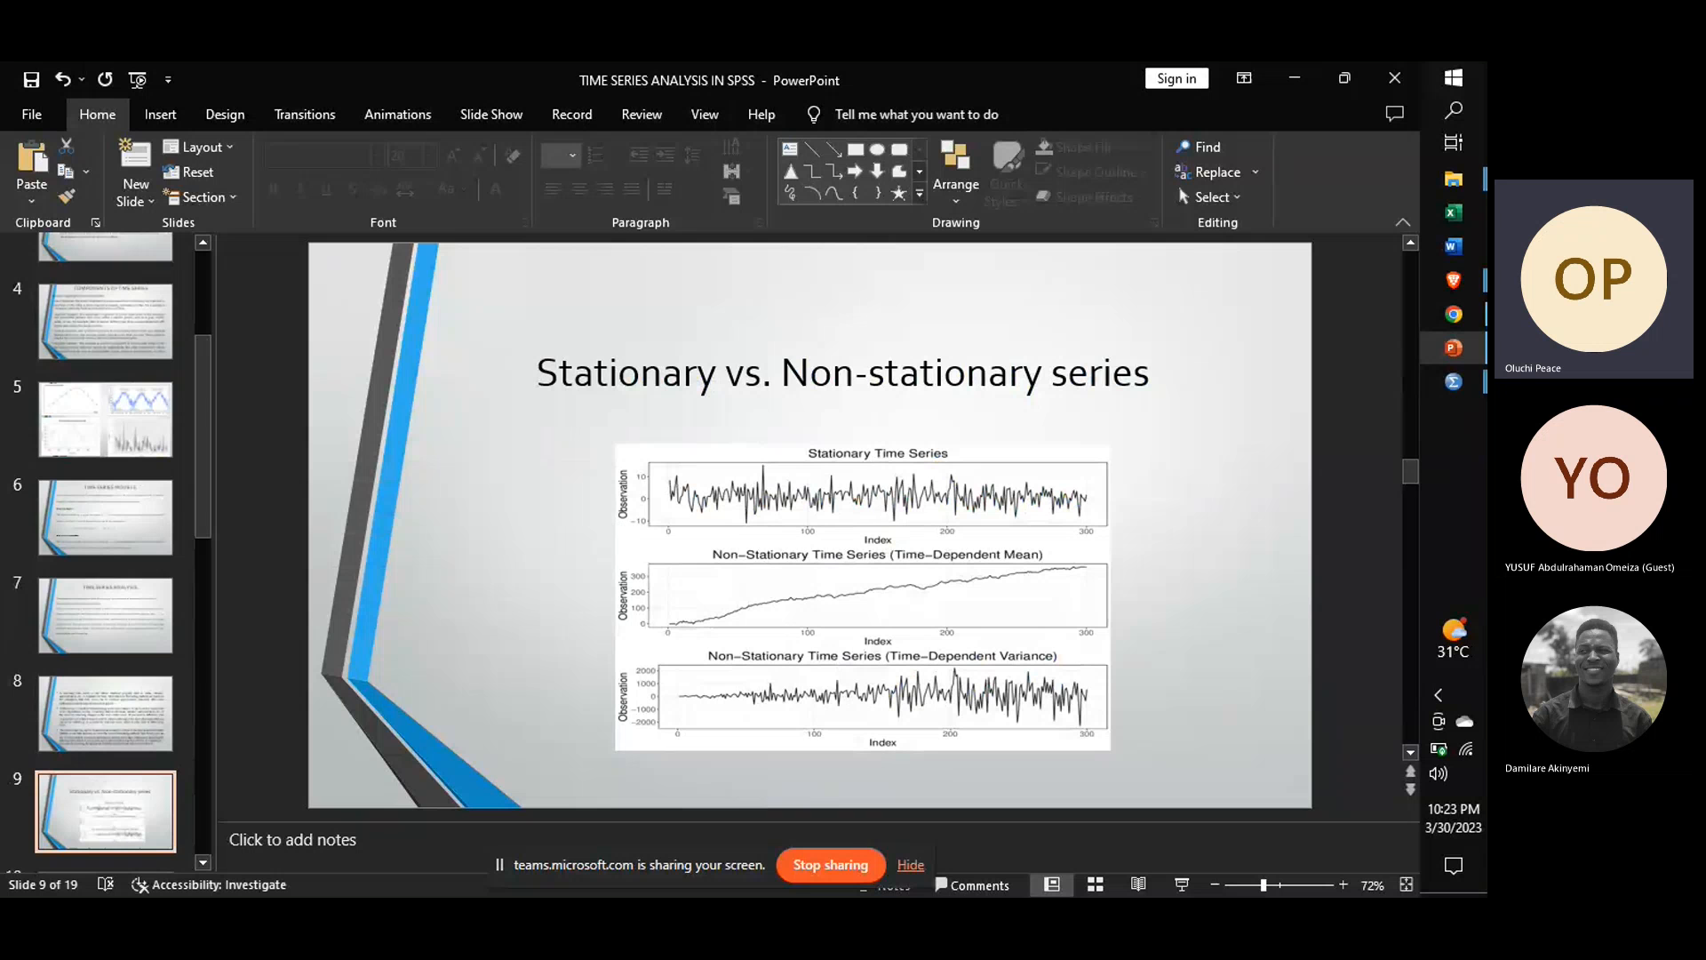
{"action": "left_click", "coordinate": [1465, 381]}
Step: Examine the Date-labelled sequence chart of the crude oil price for trend and stationarity
{"action": "left_click", "coordinate": [666, 449]}
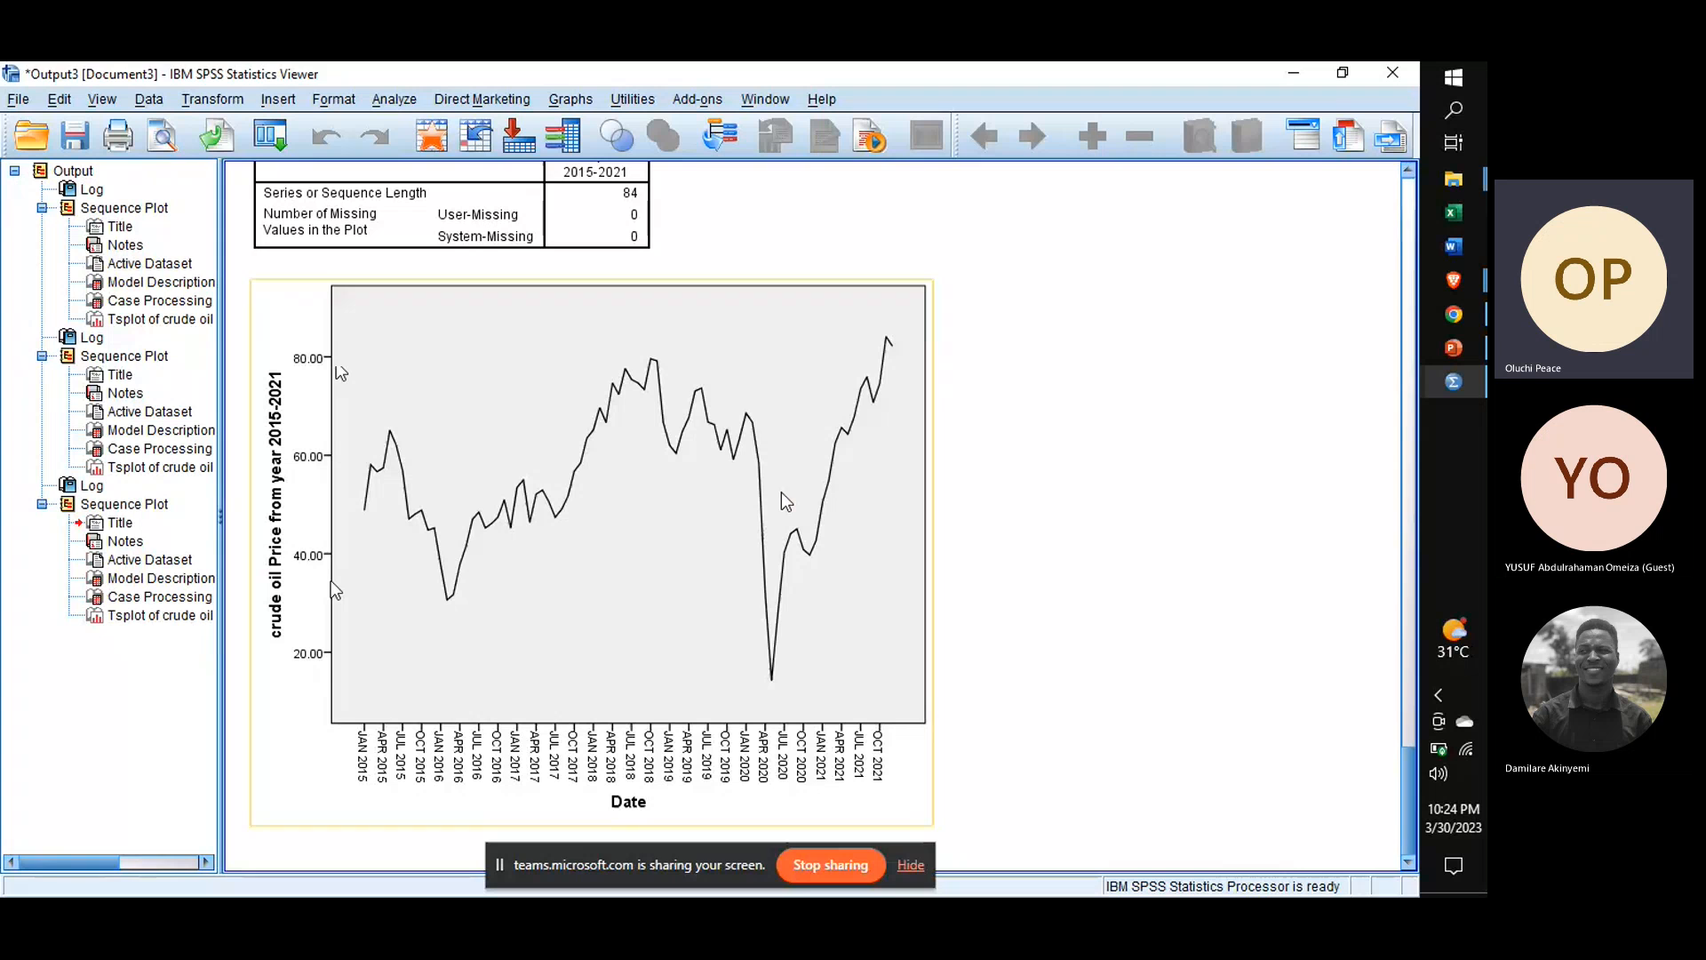
{"action": "left_click", "coordinate": [385, 497]}
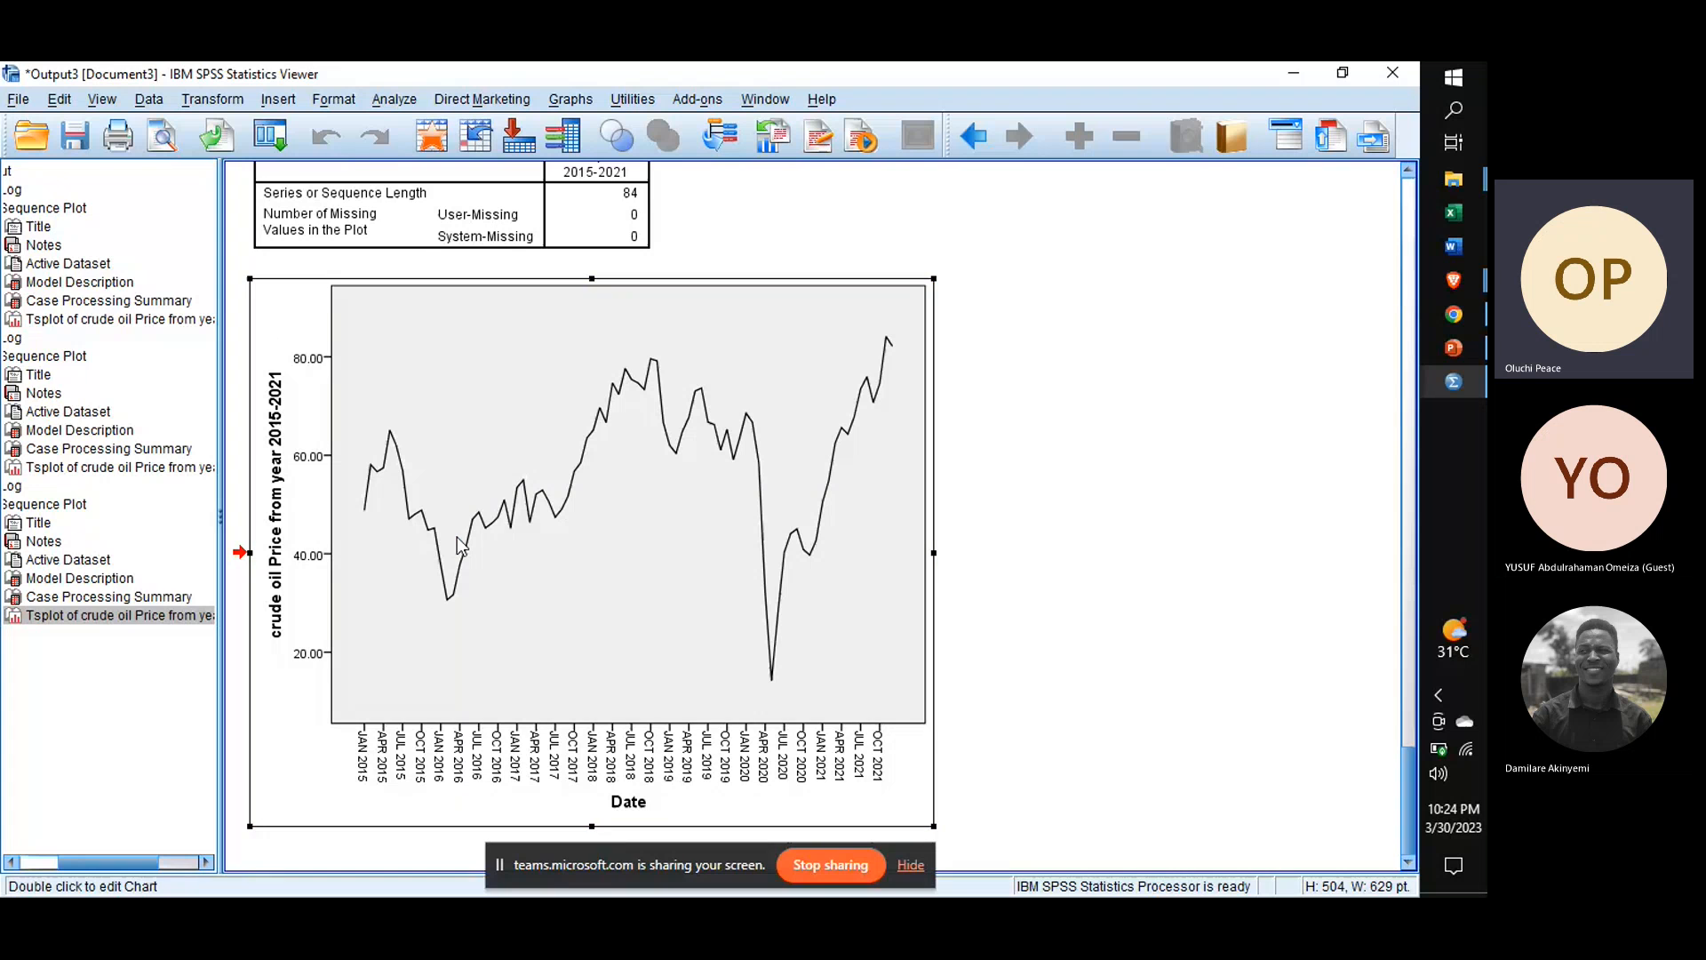
{"action": "left_click", "coordinate": [636, 460]}
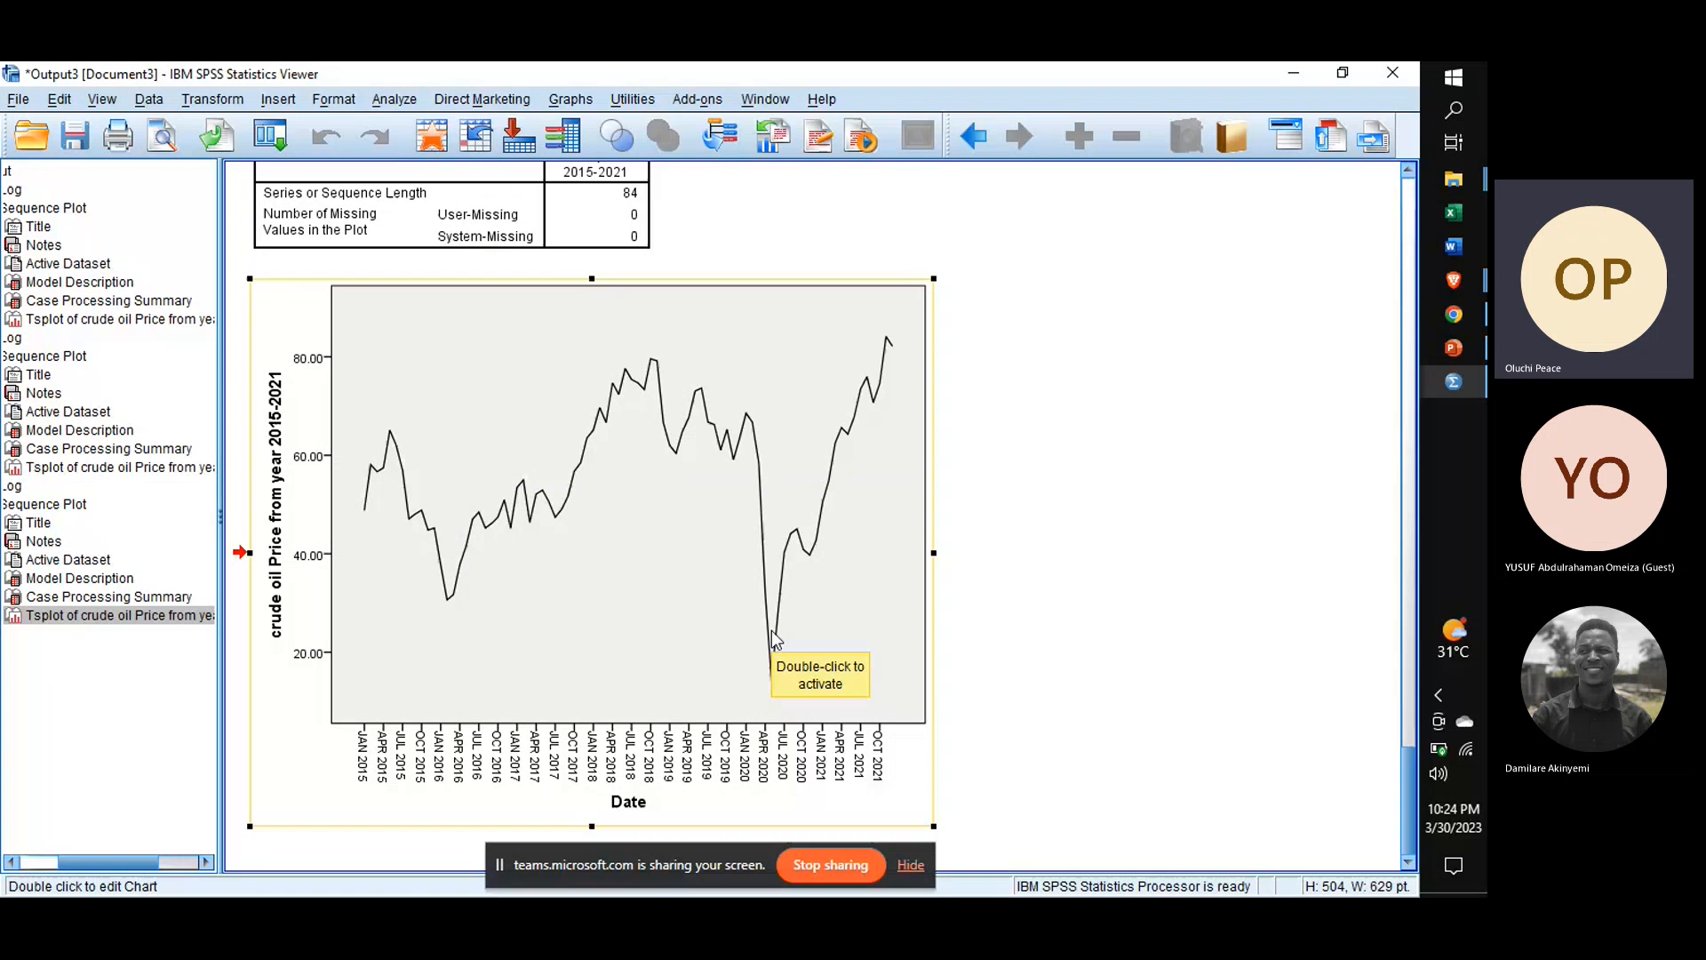
{"action": "left_click", "coordinate": [1210, 449]}
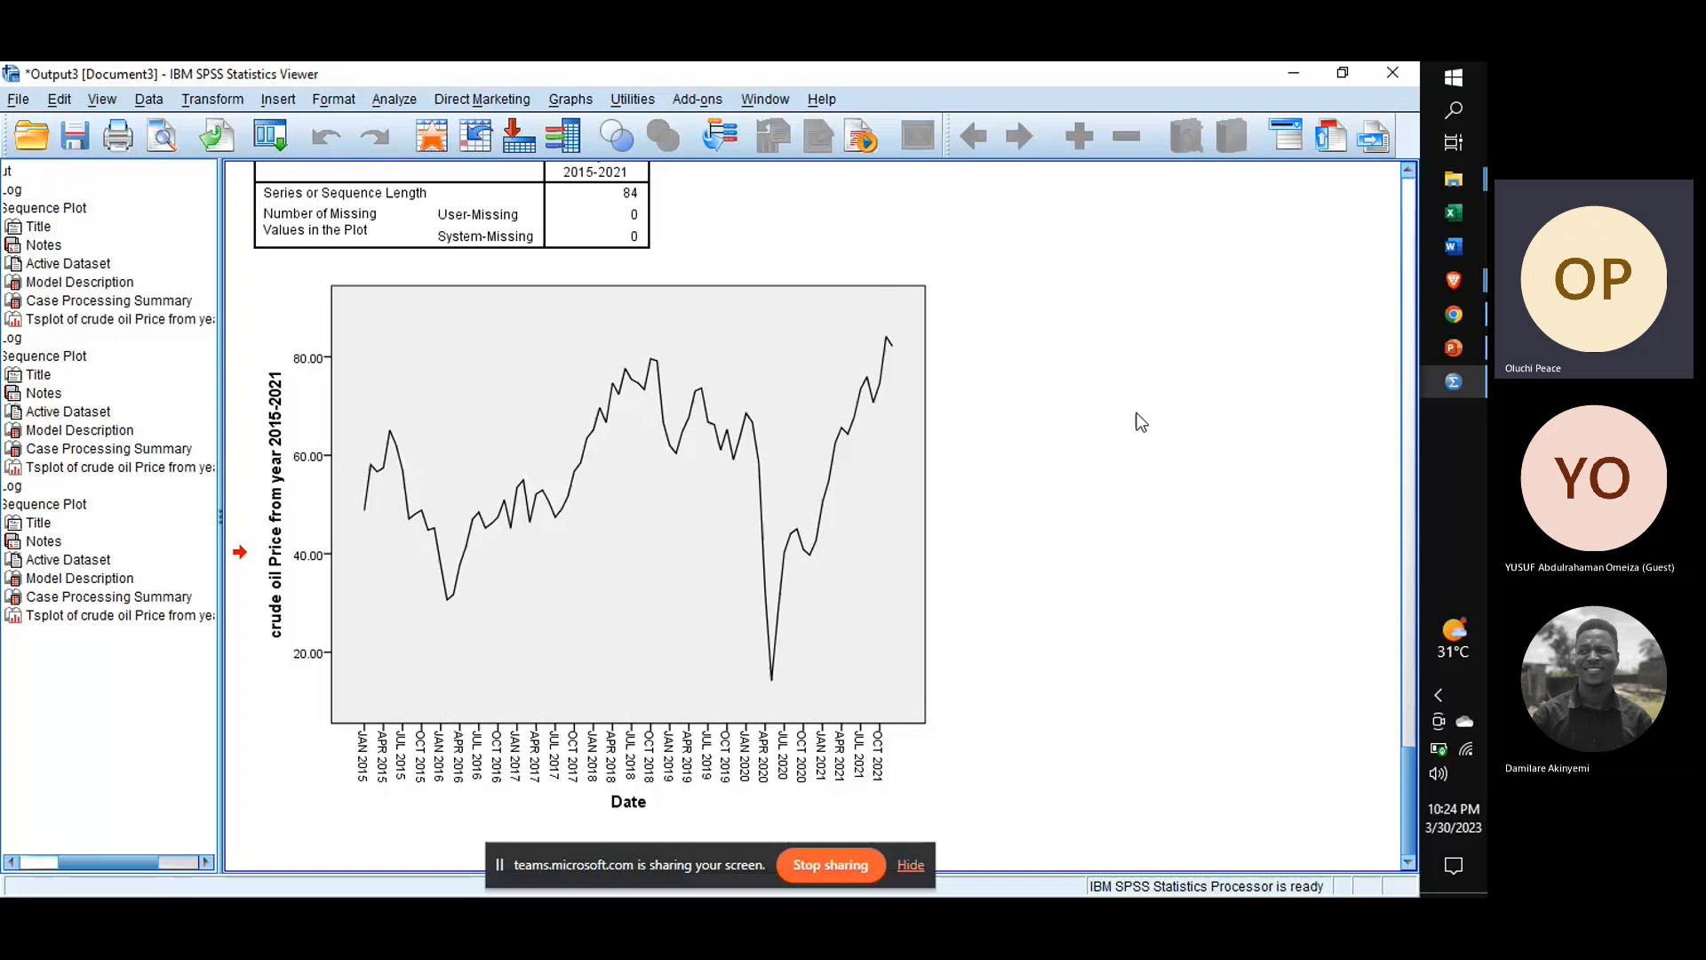
{"action": "key", "text": "ctrl+a"}
{"action": "left_click", "coordinate": [494, 211]}
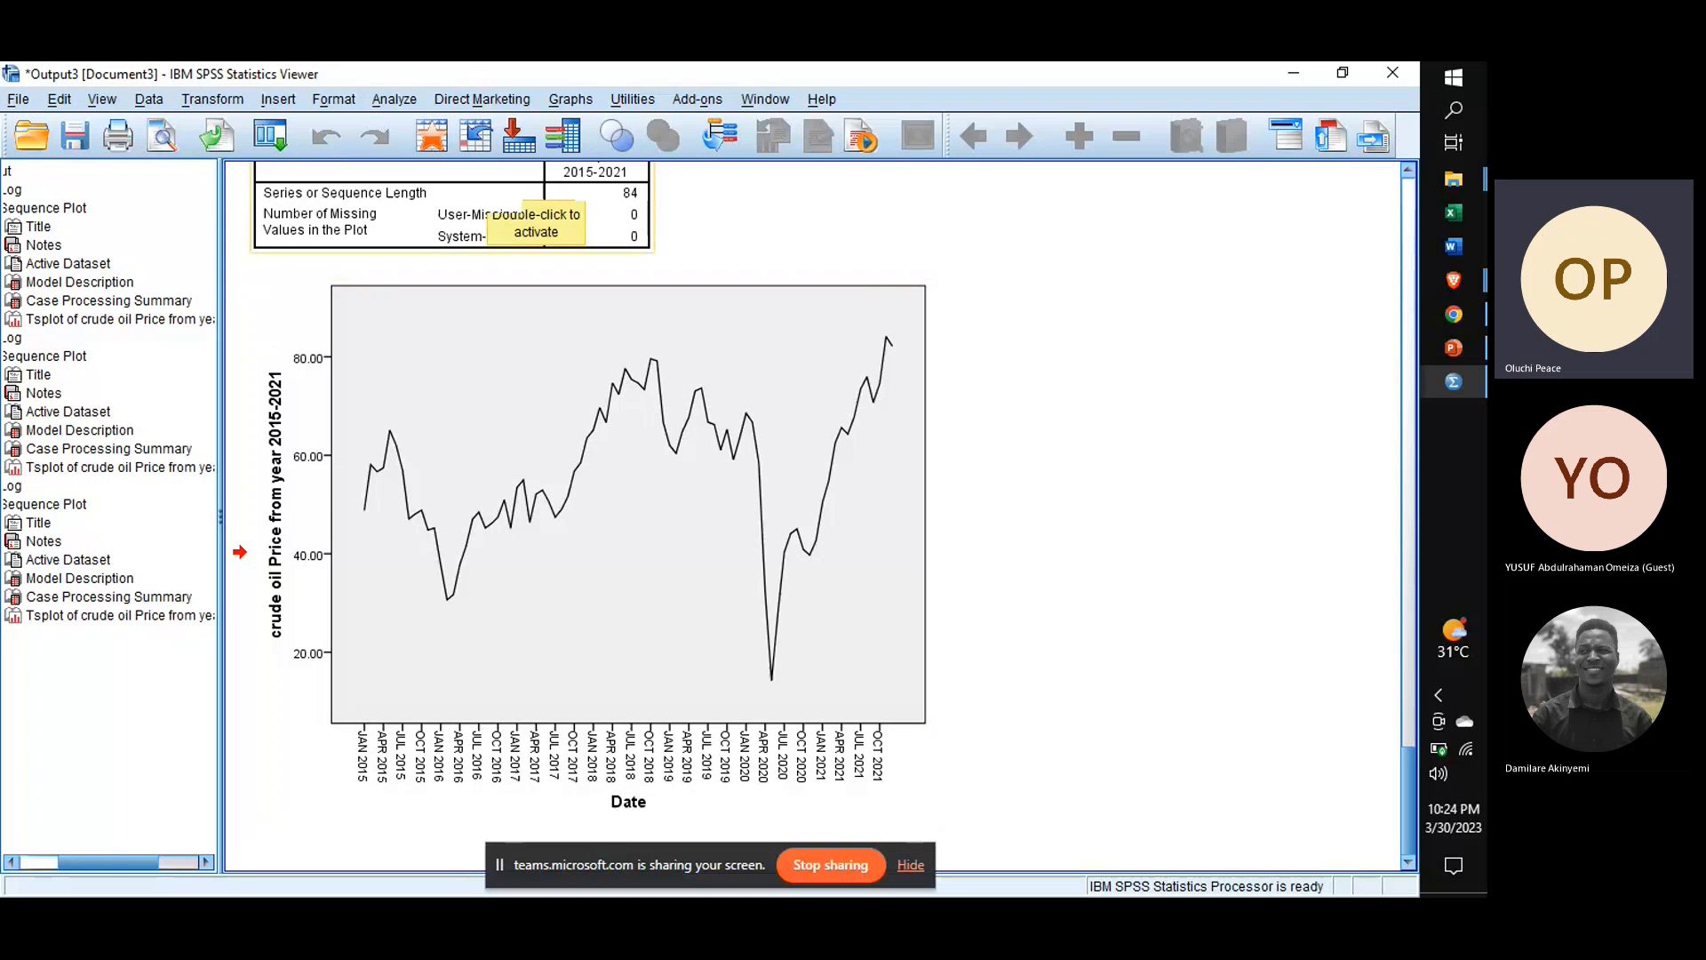
{"action": "left_click", "coordinate": [734, 381]}
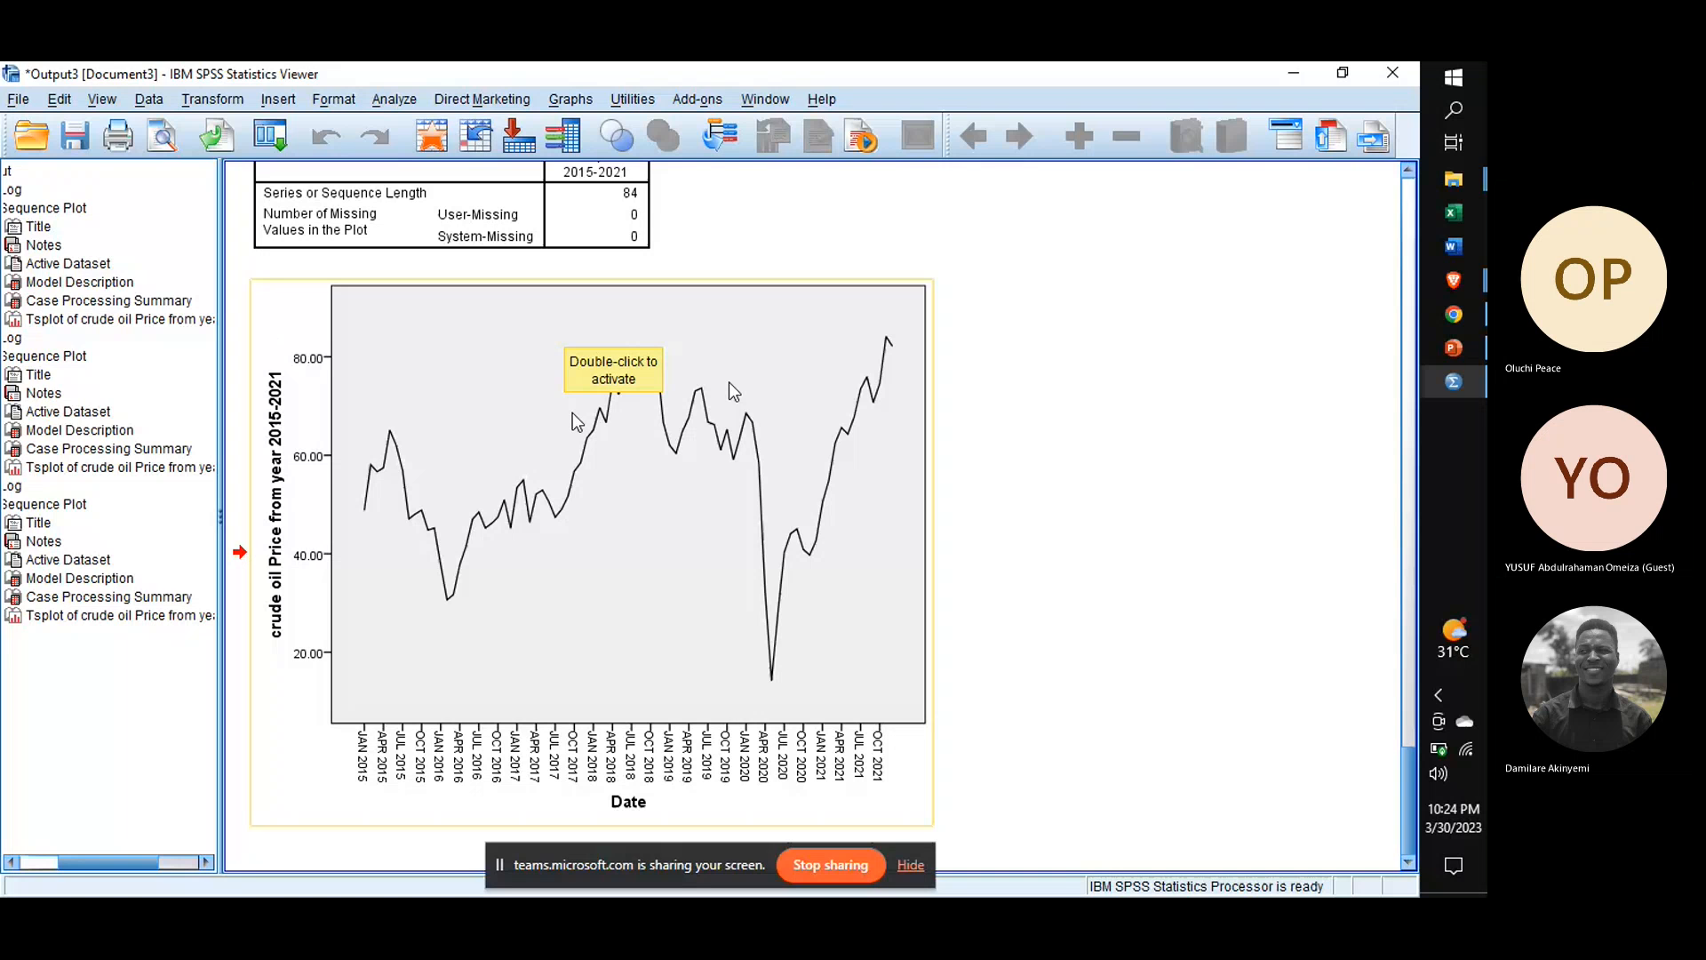
Step: Run the Autocorrelations procedure on the untransformed crude oil price with both autocorrelations and partial autocorrelations displayed
{"action": "left_click", "coordinate": [394, 99]}
{"action": "mouse_move", "coordinate": [480, 503]}
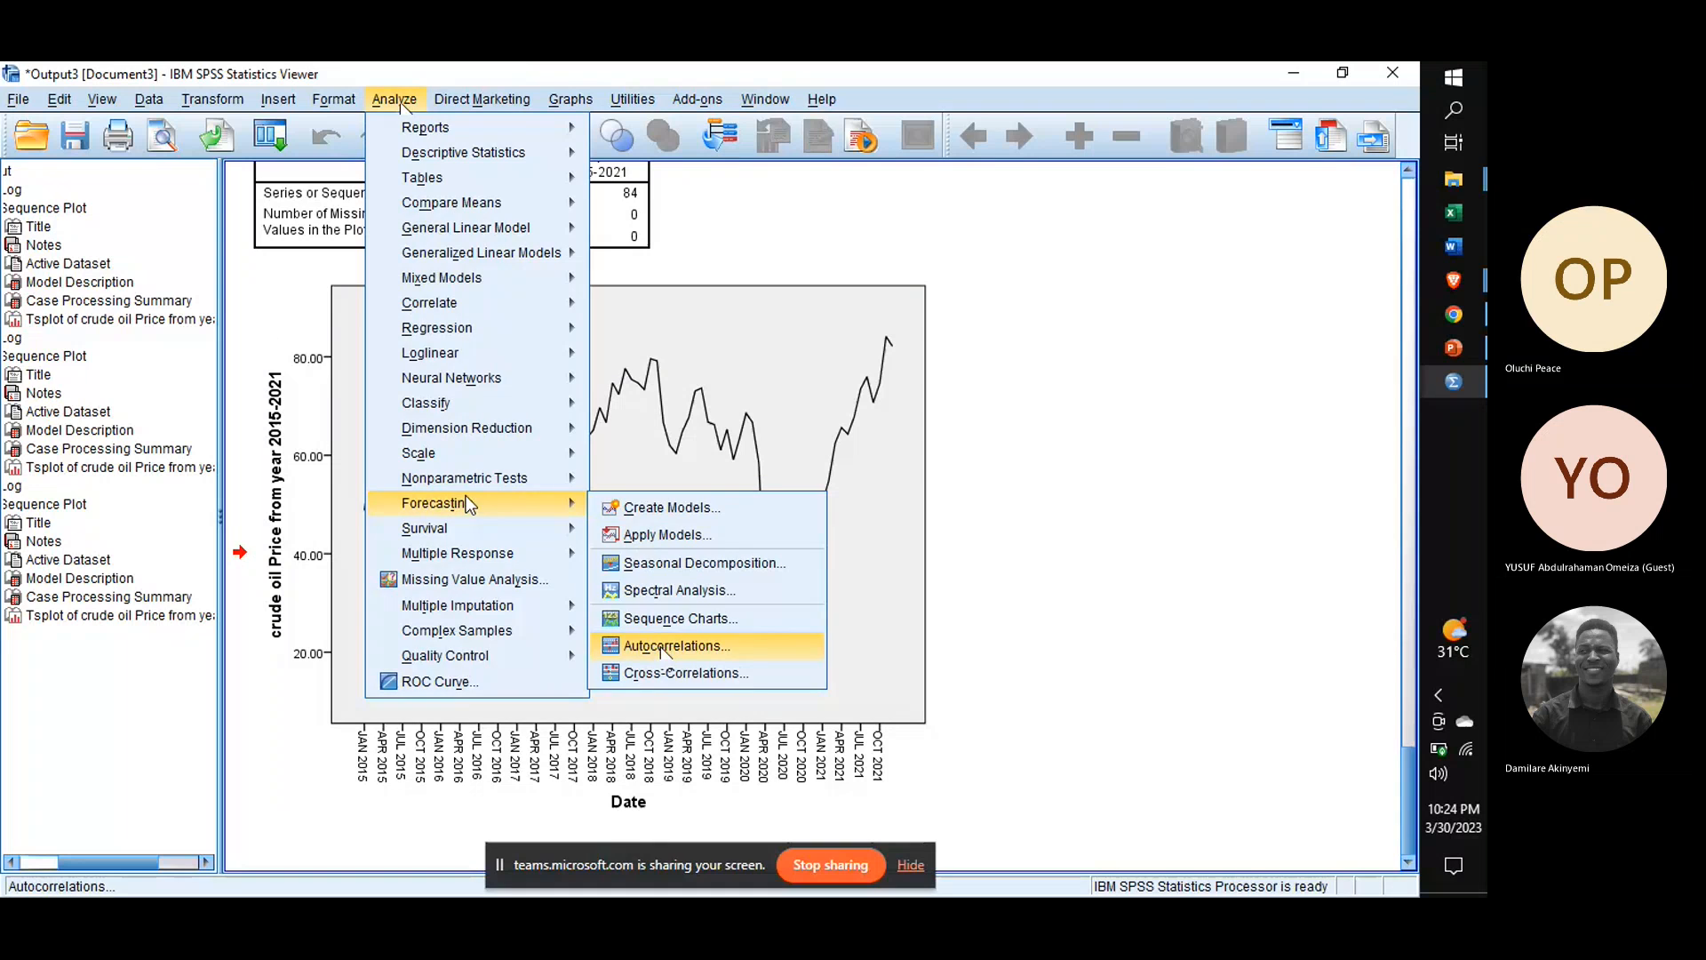
{"action": "left_click", "coordinate": [661, 646]}
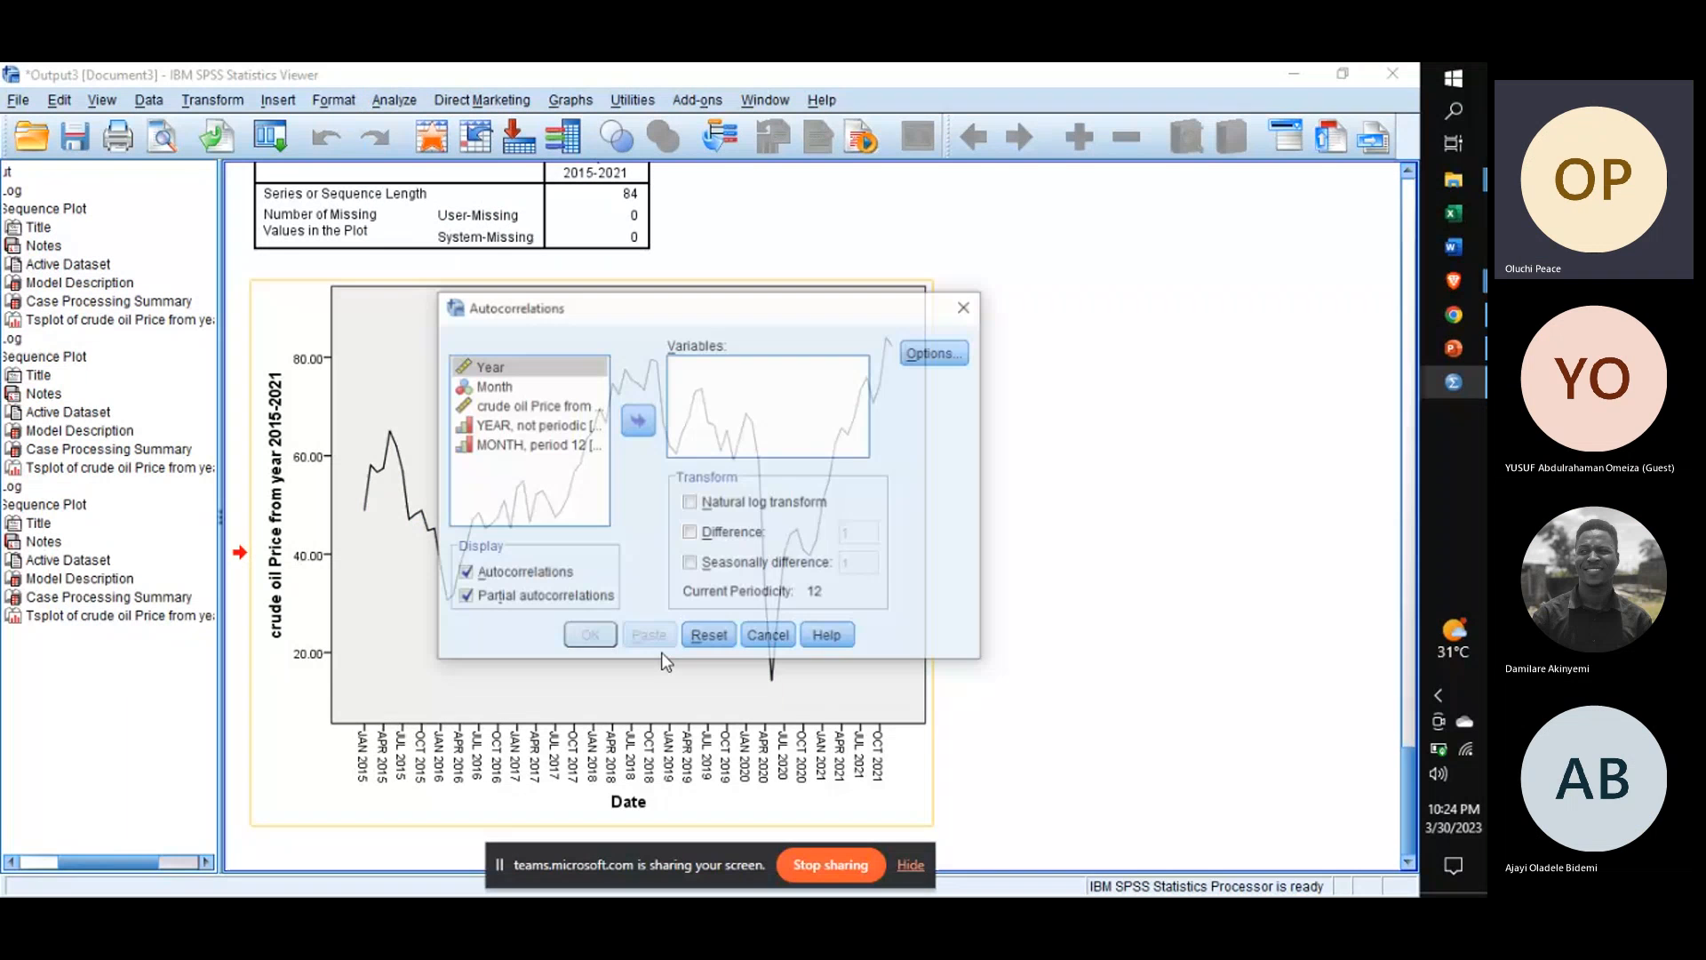
{"action": "left_click", "coordinate": [563, 404]}
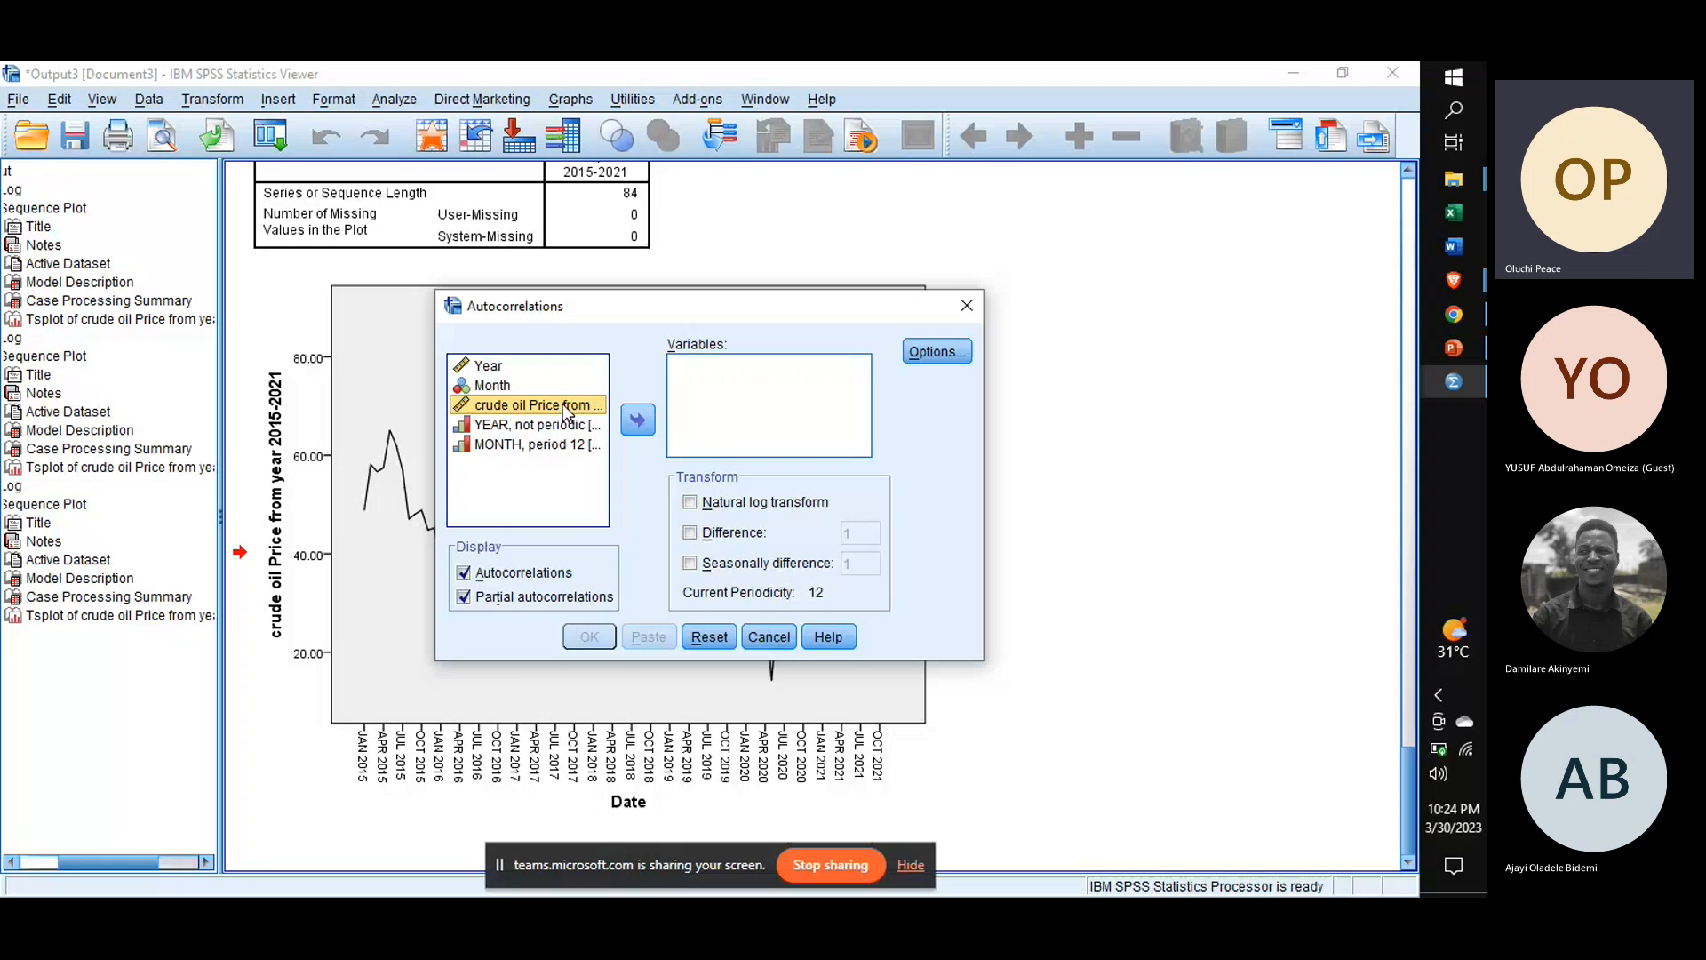
{"action": "double_click", "coordinate": [562, 405]}
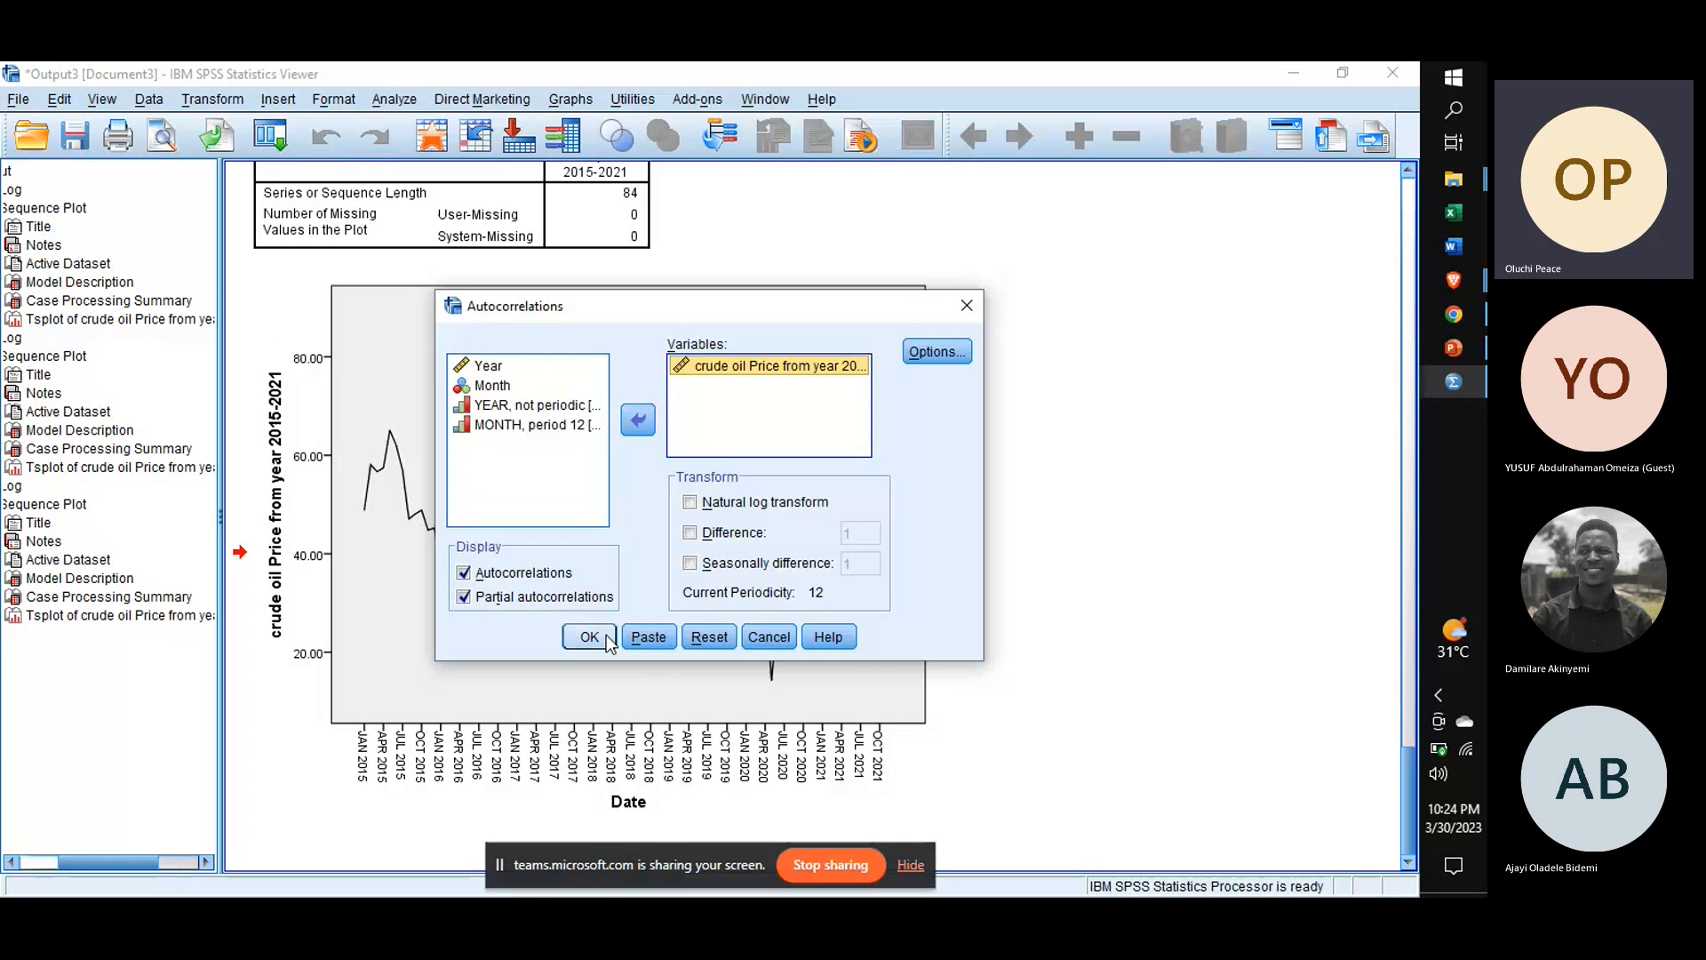
{"action": "left_click", "coordinate": [588, 637]}
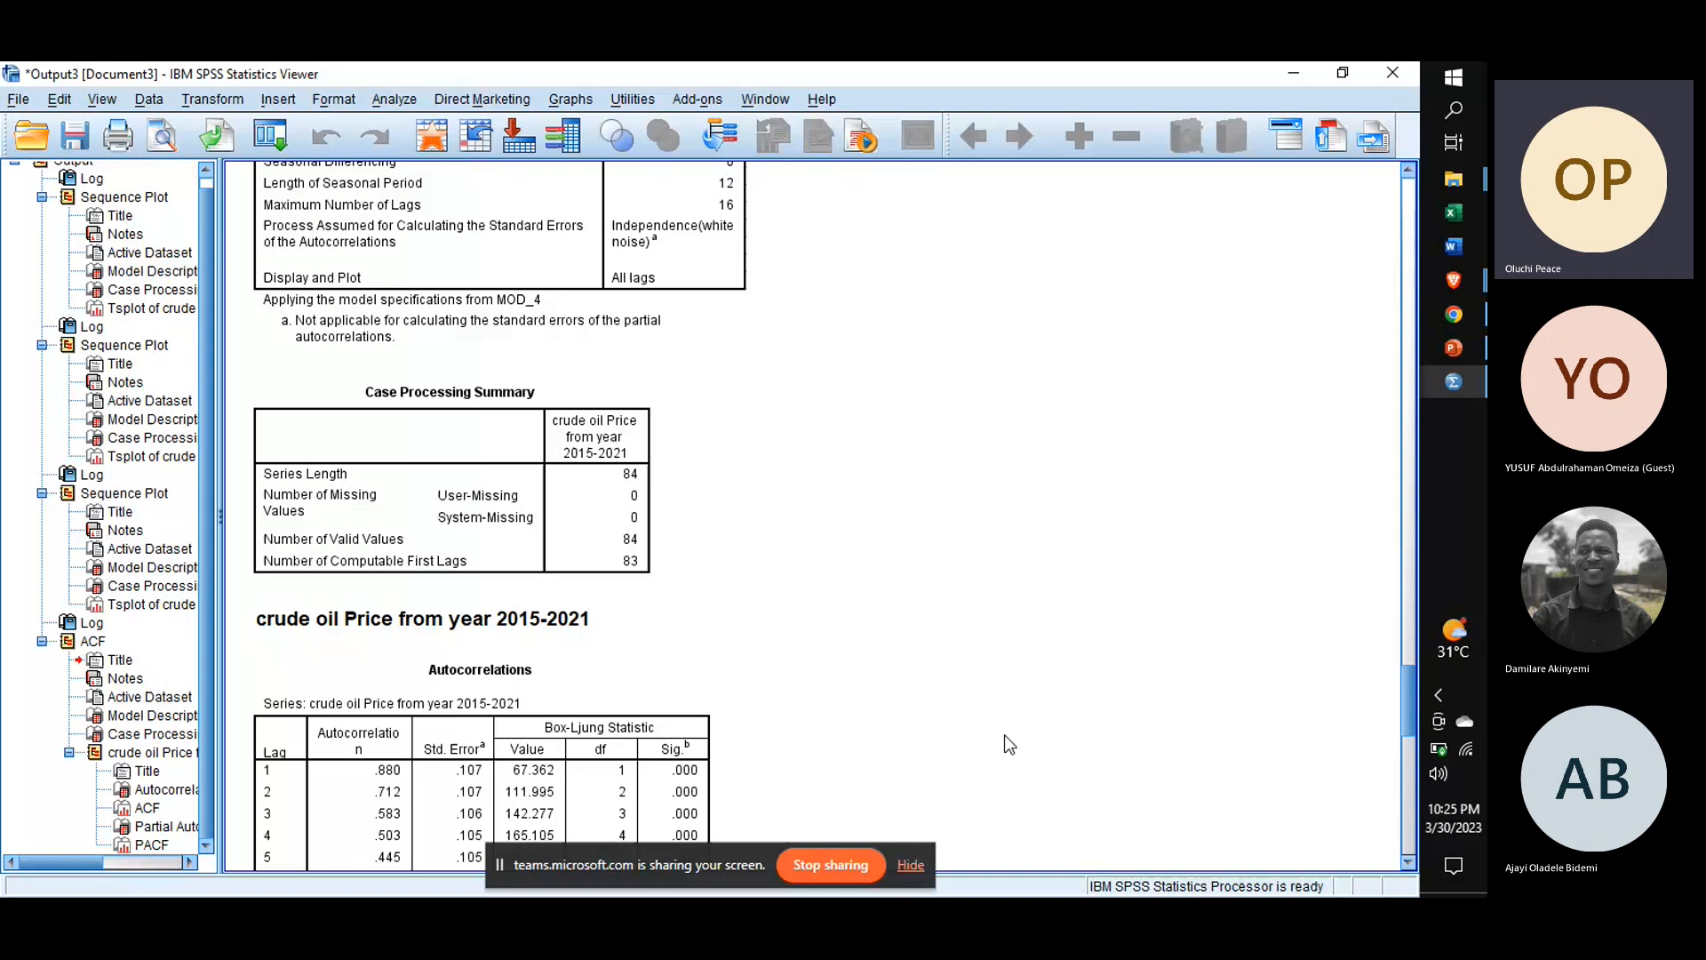
{"action": "scroll", "coordinate": [1008, 745], "scroll_direction": "down", "scroll_amount": 10}
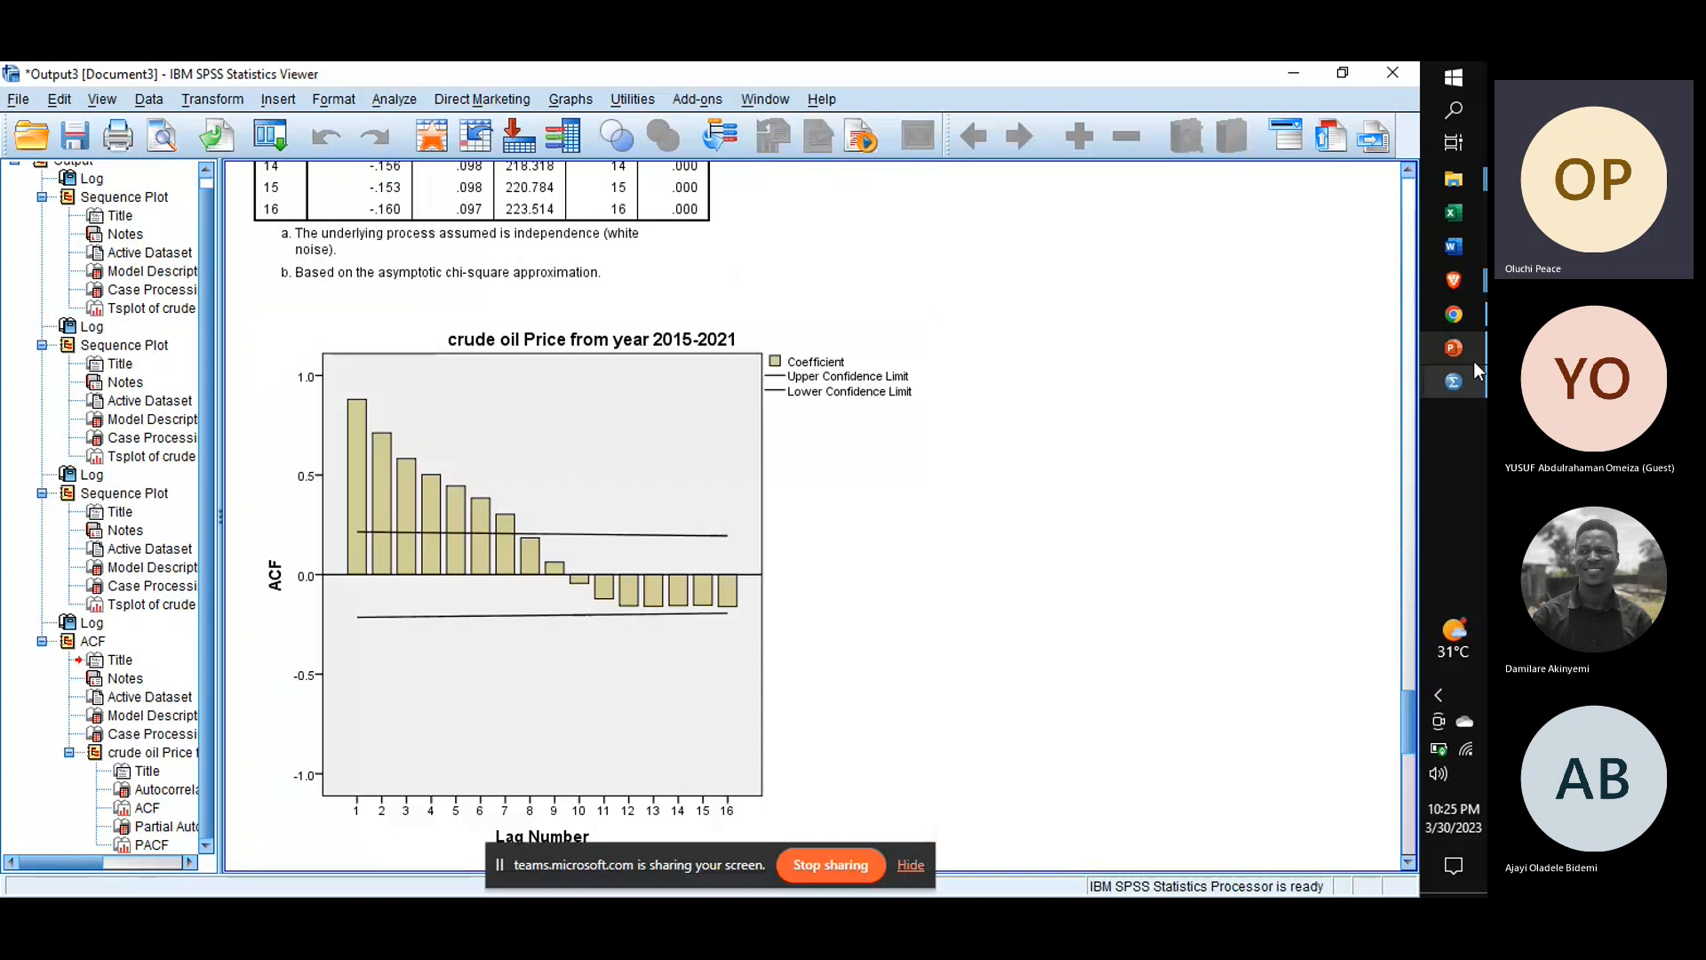
Step: Check the participants of the Microsoft Teams meeting and return to the SPSS output
{"action": "left_click", "coordinate": [1468, 290]}
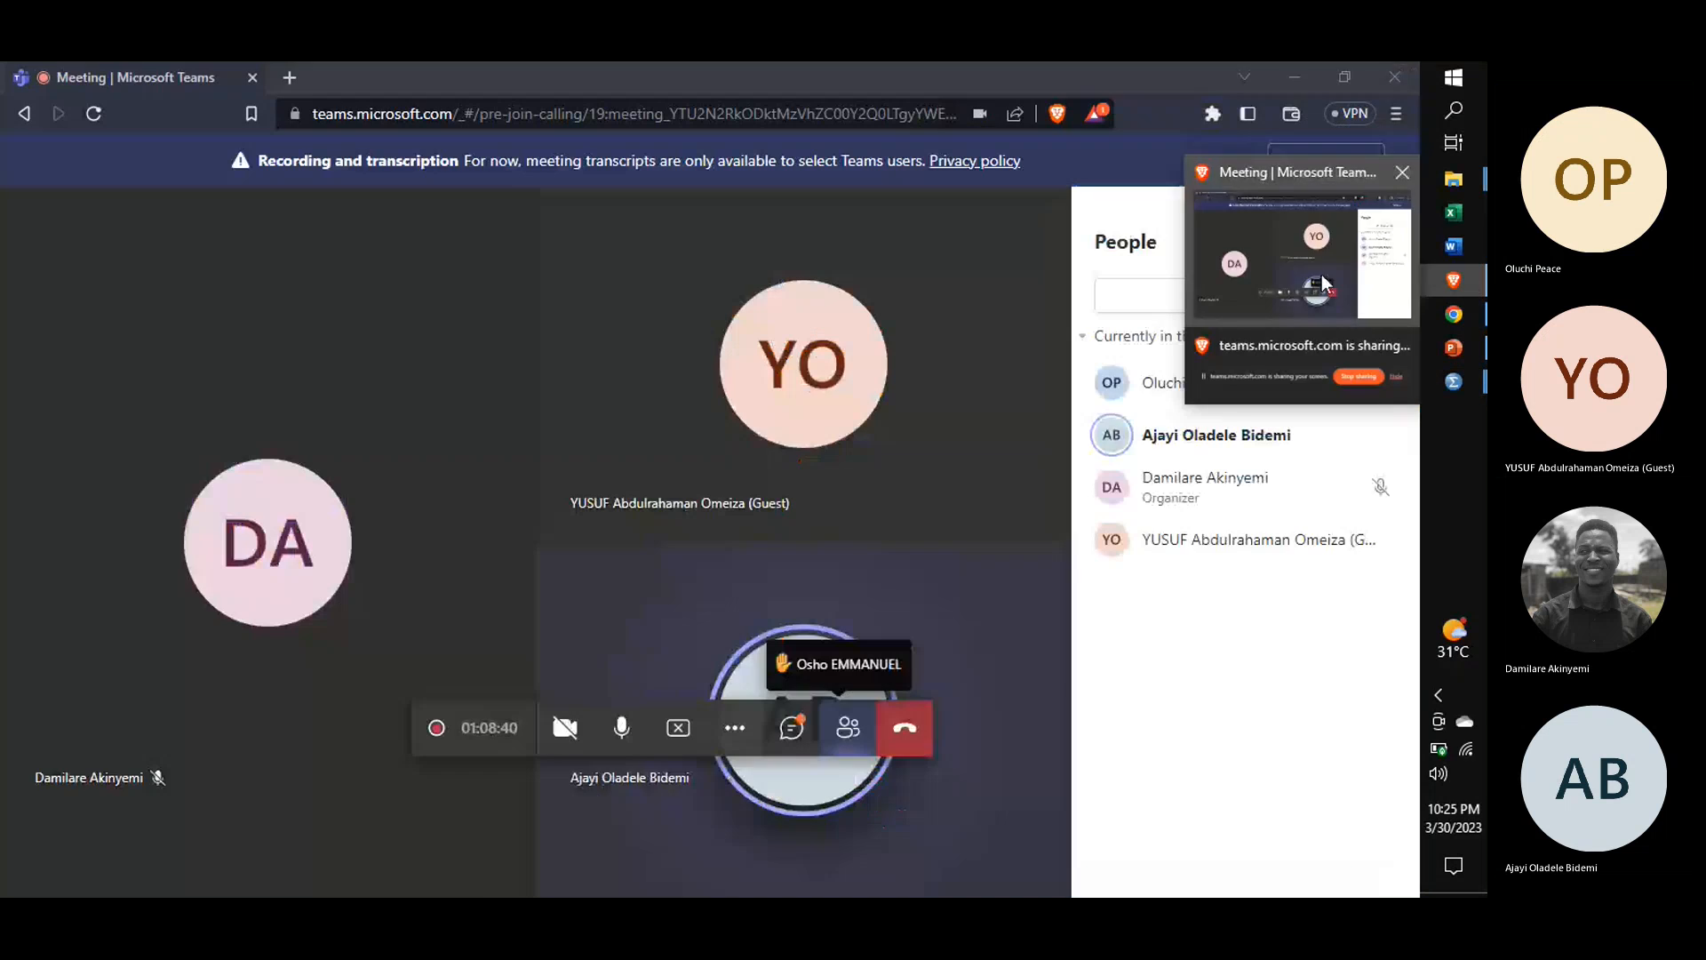
{"action": "left_click", "coordinate": [1322, 282]}
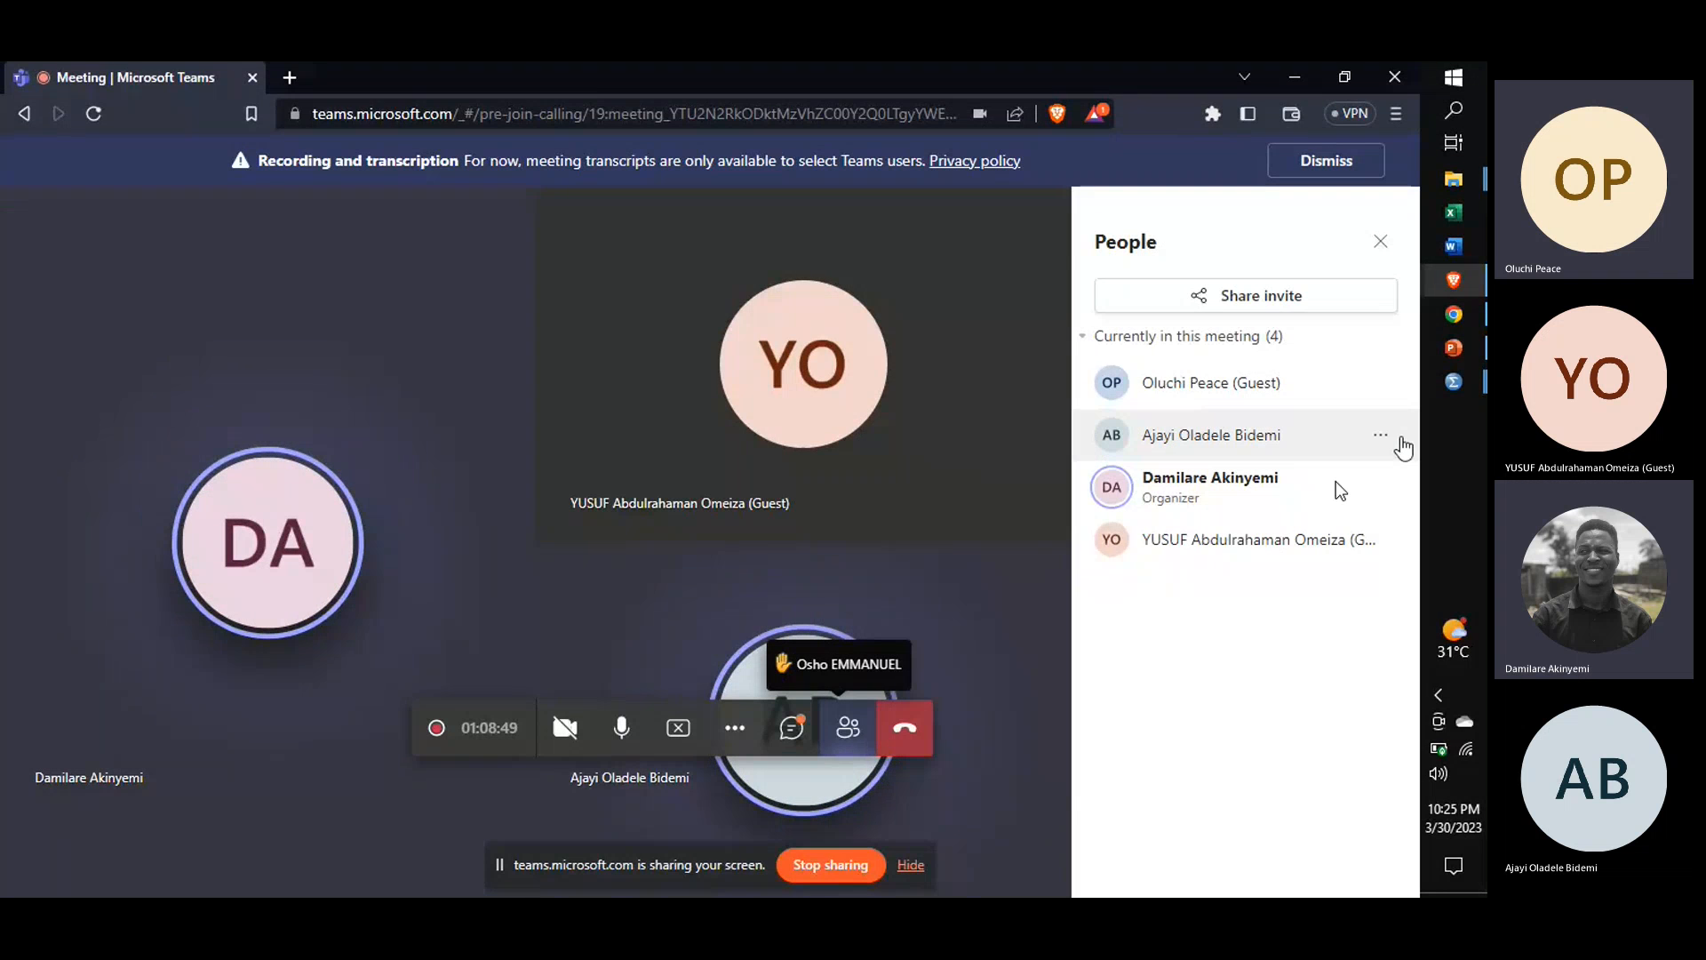
{"action": "mouse_move", "coordinate": [1464, 371]}
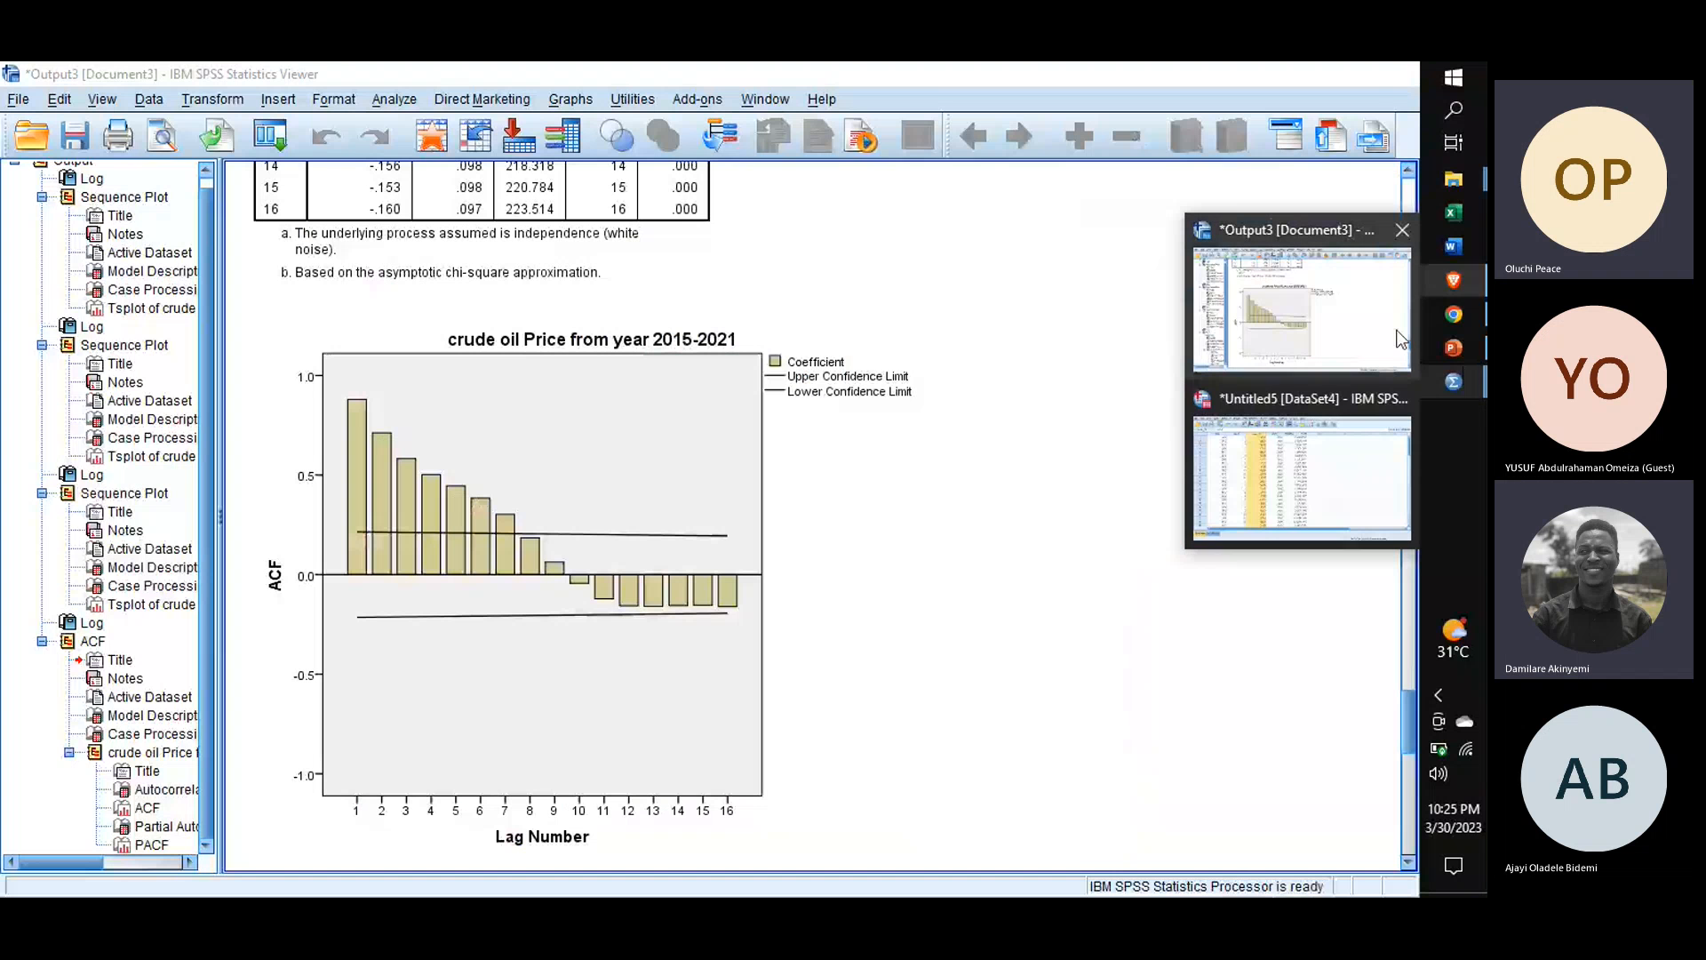
{"action": "left_click", "coordinate": [1397, 337]}
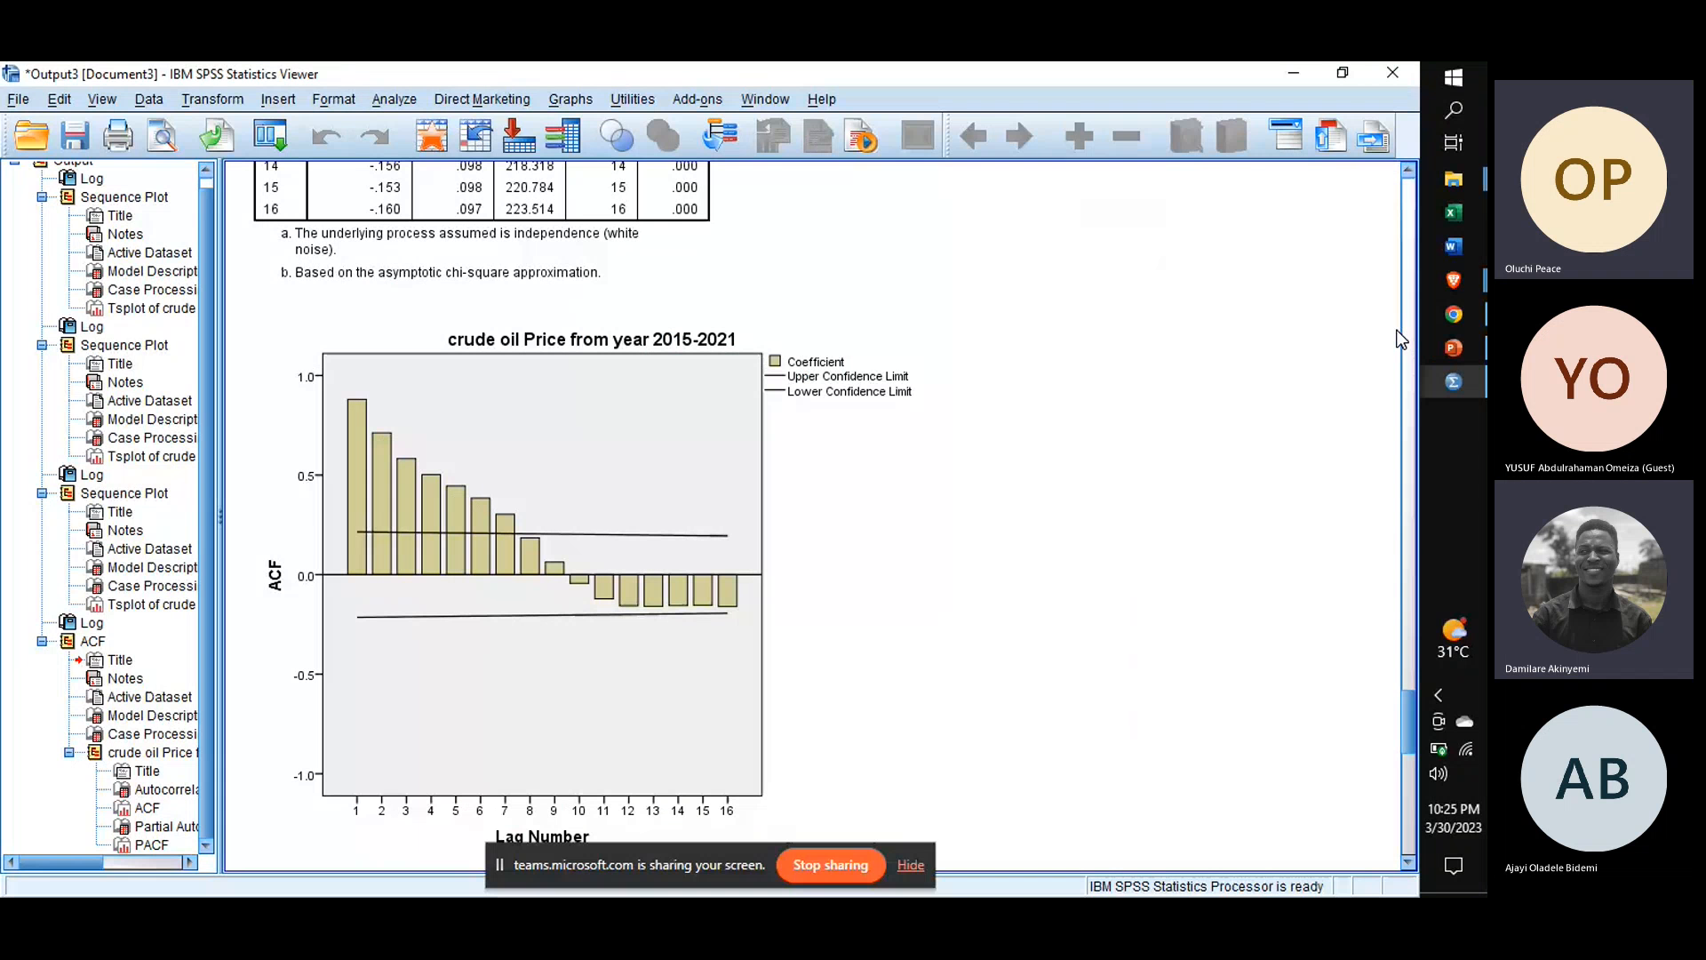
Step: Examine the crude oil price ACF chart, comparing the lag coefficients with the confidence limits
{"action": "scroll", "coordinate": [1112, 565], "scroll_direction": "down", "scroll_amount": 3}
{"action": "scroll", "coordinate": [1112, 565], "scroll_direction": "up", "scroll_amount": 2}
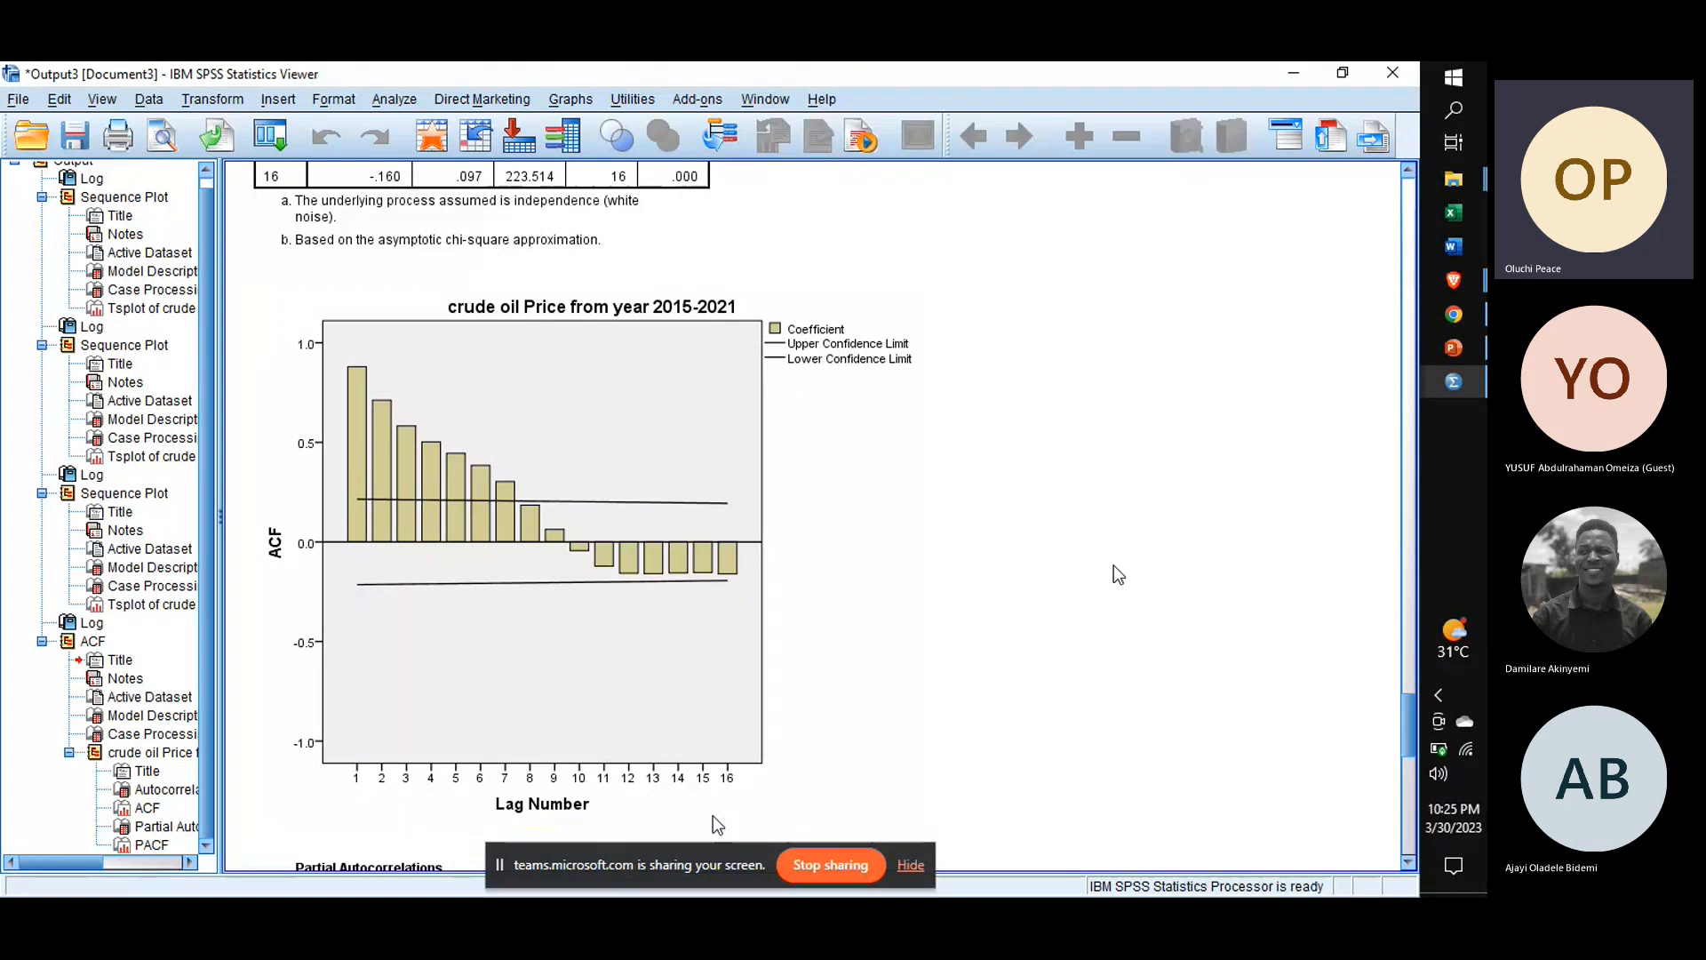
{"action": "scroll", "coordinate": [1112, 565], "scroll_direction": "down", "scroll_amount": 4}
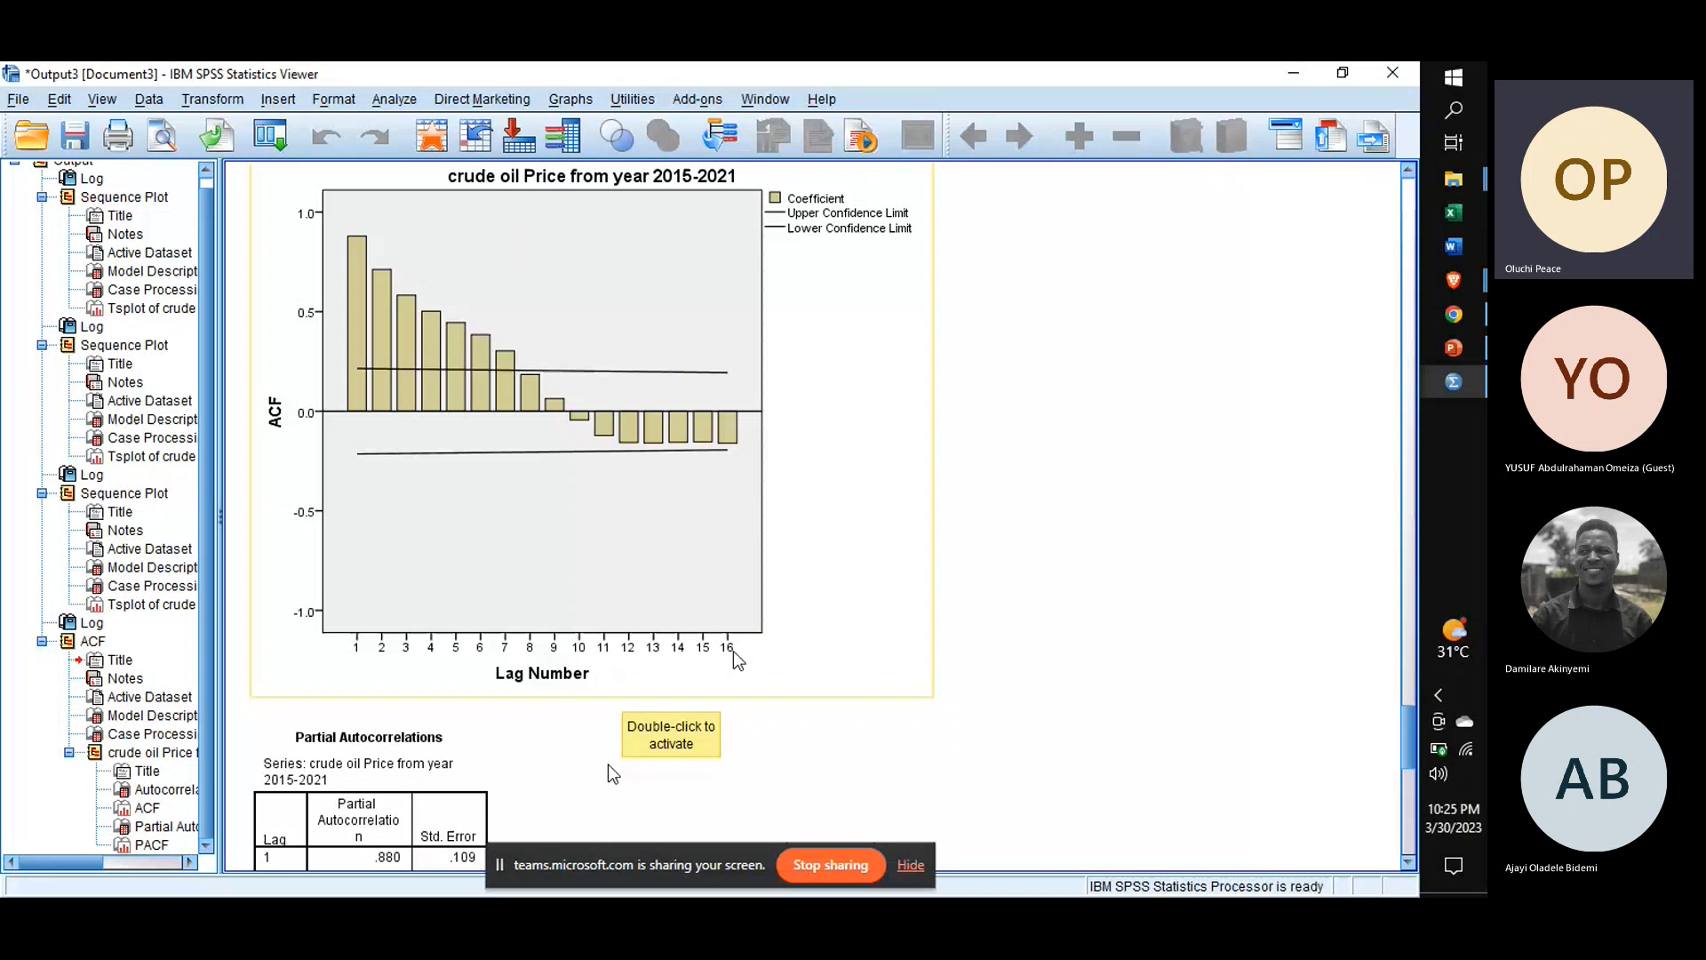
{"action": "left_click", "coordinate": [572, 381]}
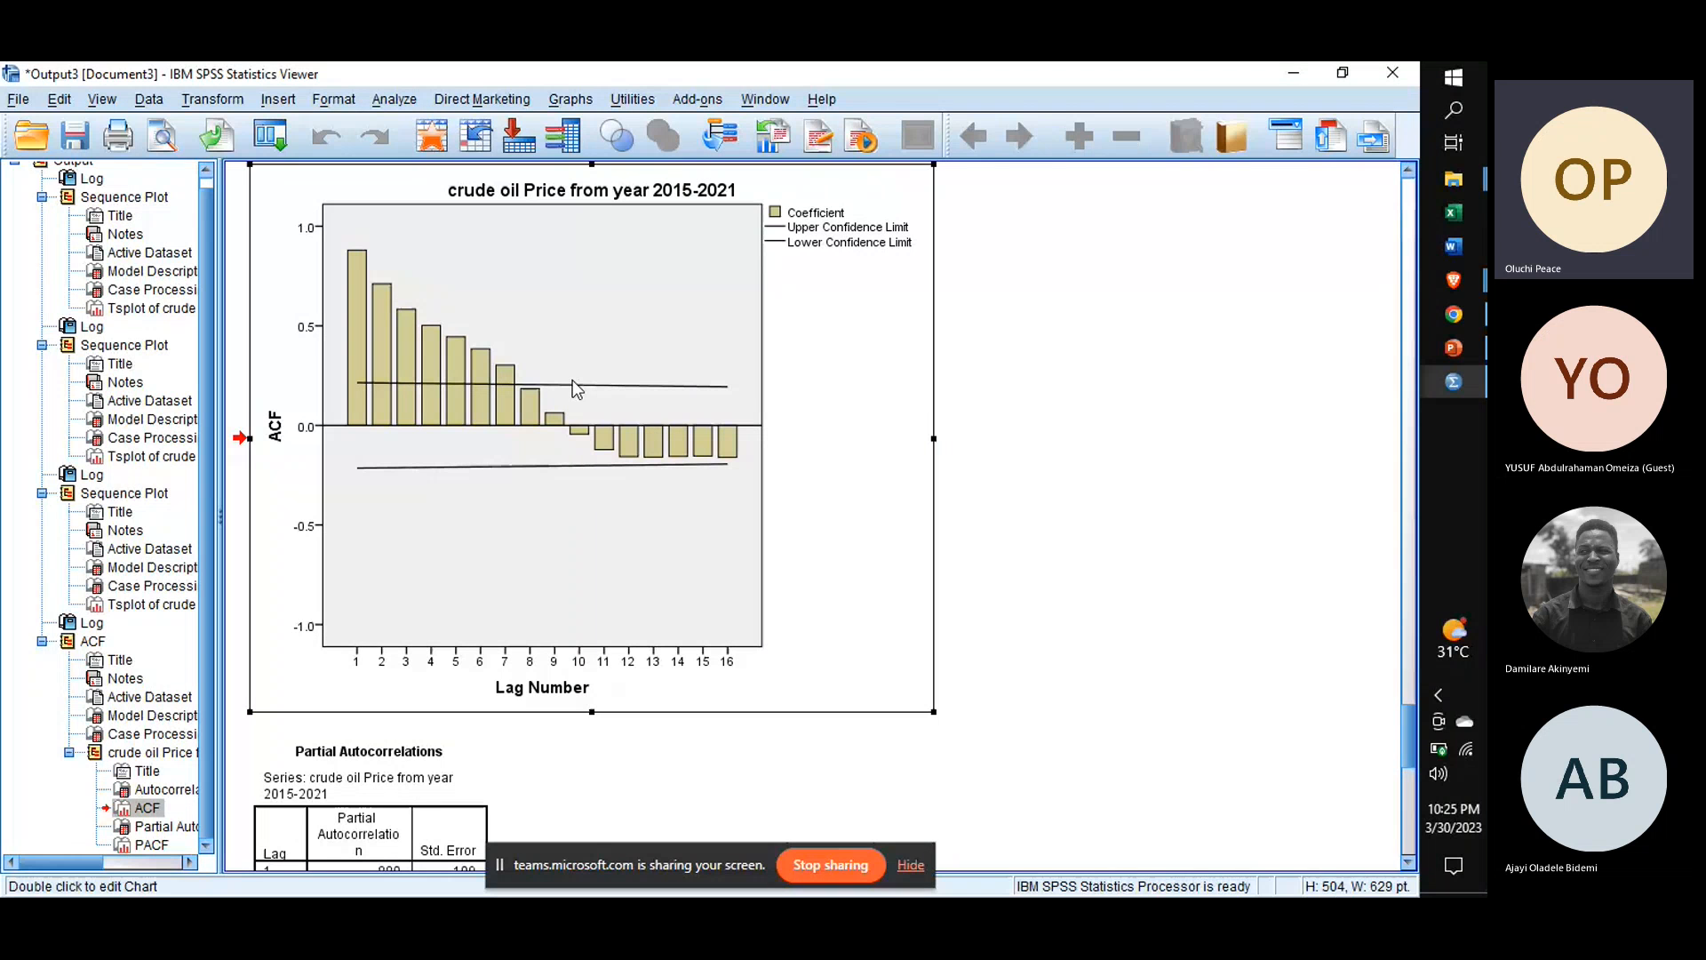
{"action": "double_click", "coordinate": [611, 416]}
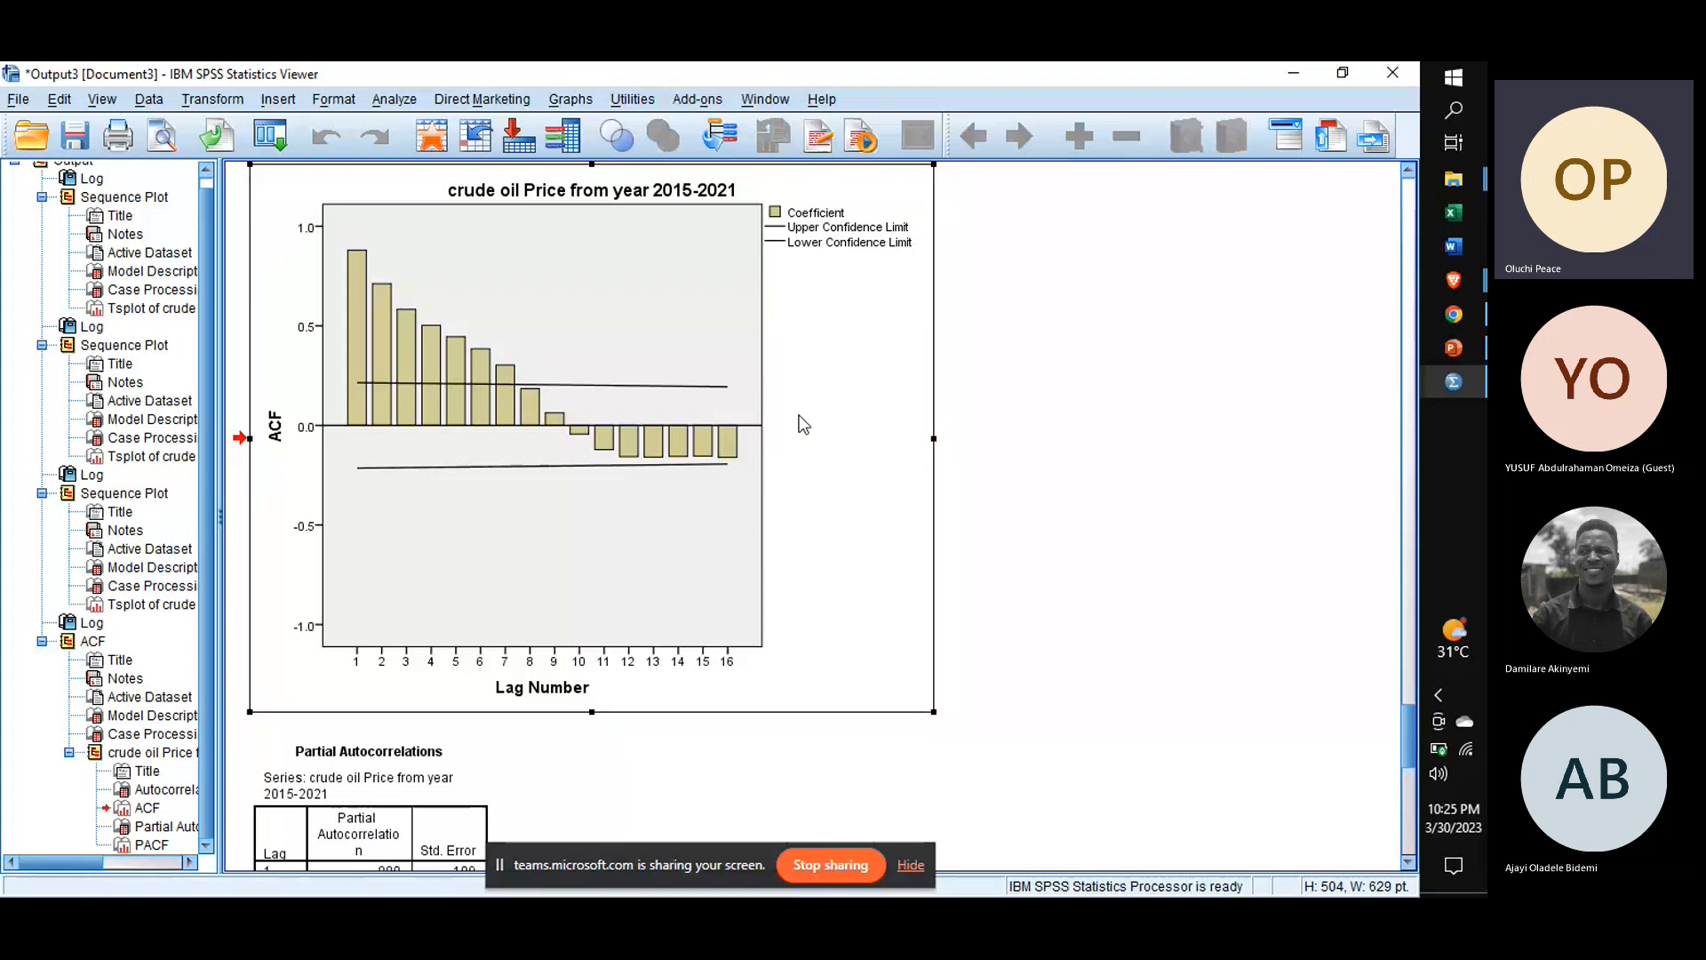
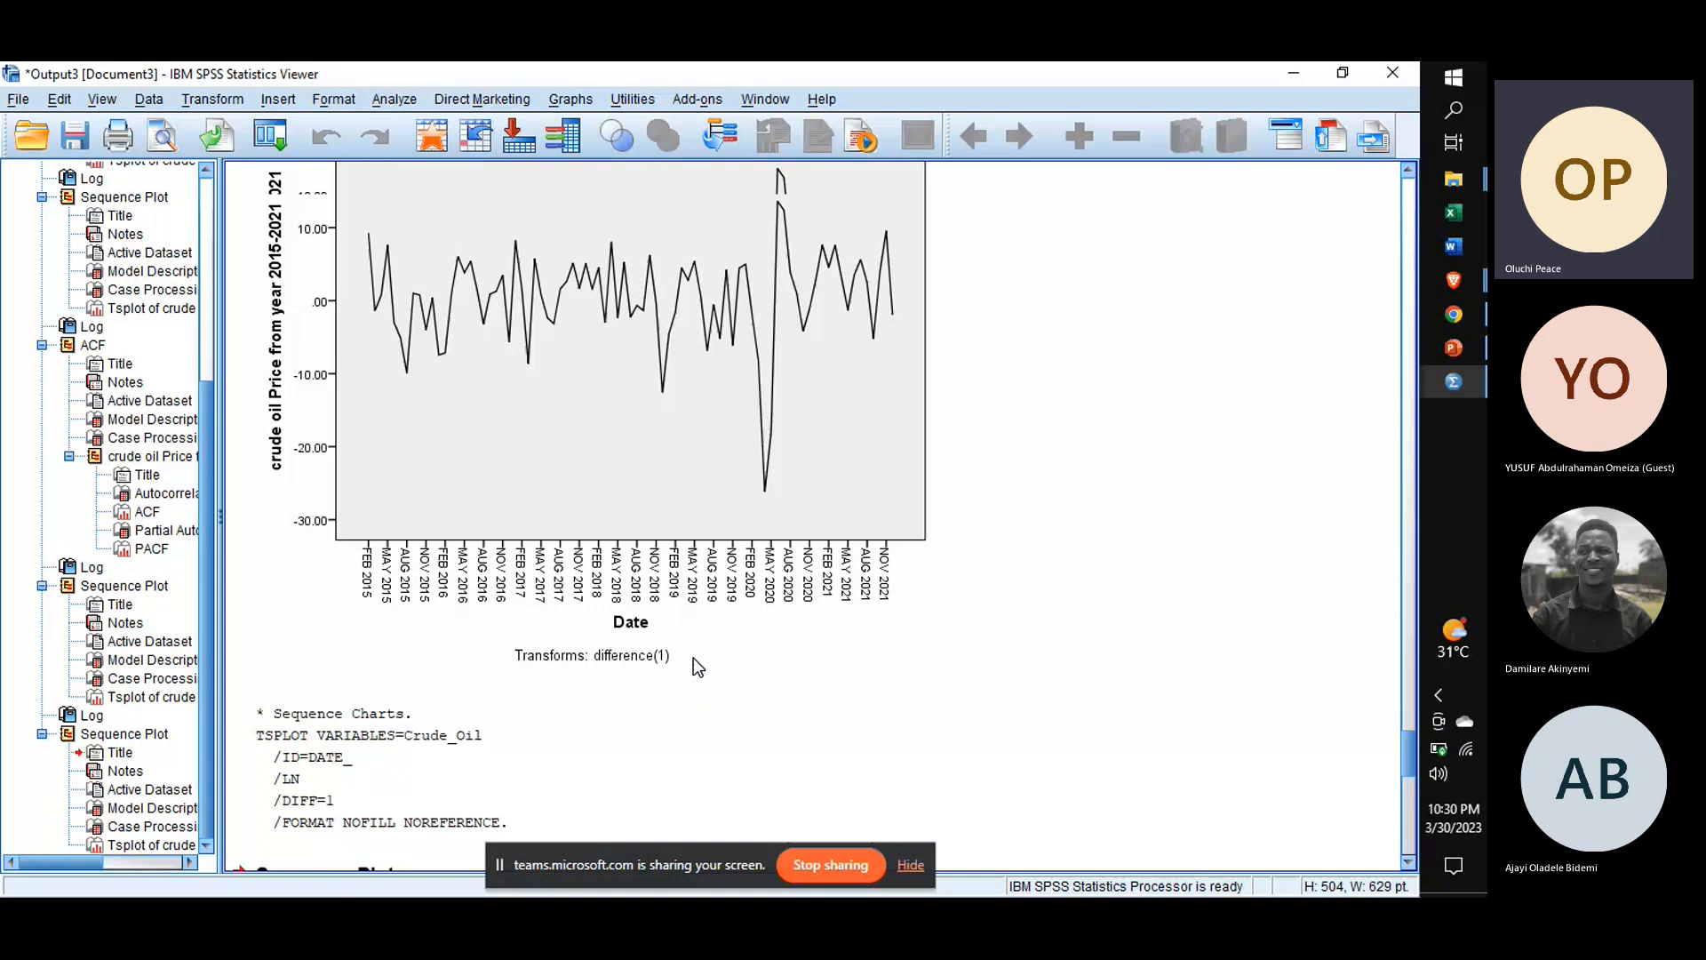
Step: Examine the Date-labelled sequence charts of the first-differenced and the log-transformed, differenced crude oil price for stationarity
{"action": "scroll", "coordinate": [693, 658], "scroll_direction": "up", "scroll_amount": 1}
{"action": "scroll", "coordinate": [592, 516], "scroll_direction": "up", "scroll_amount": 1}
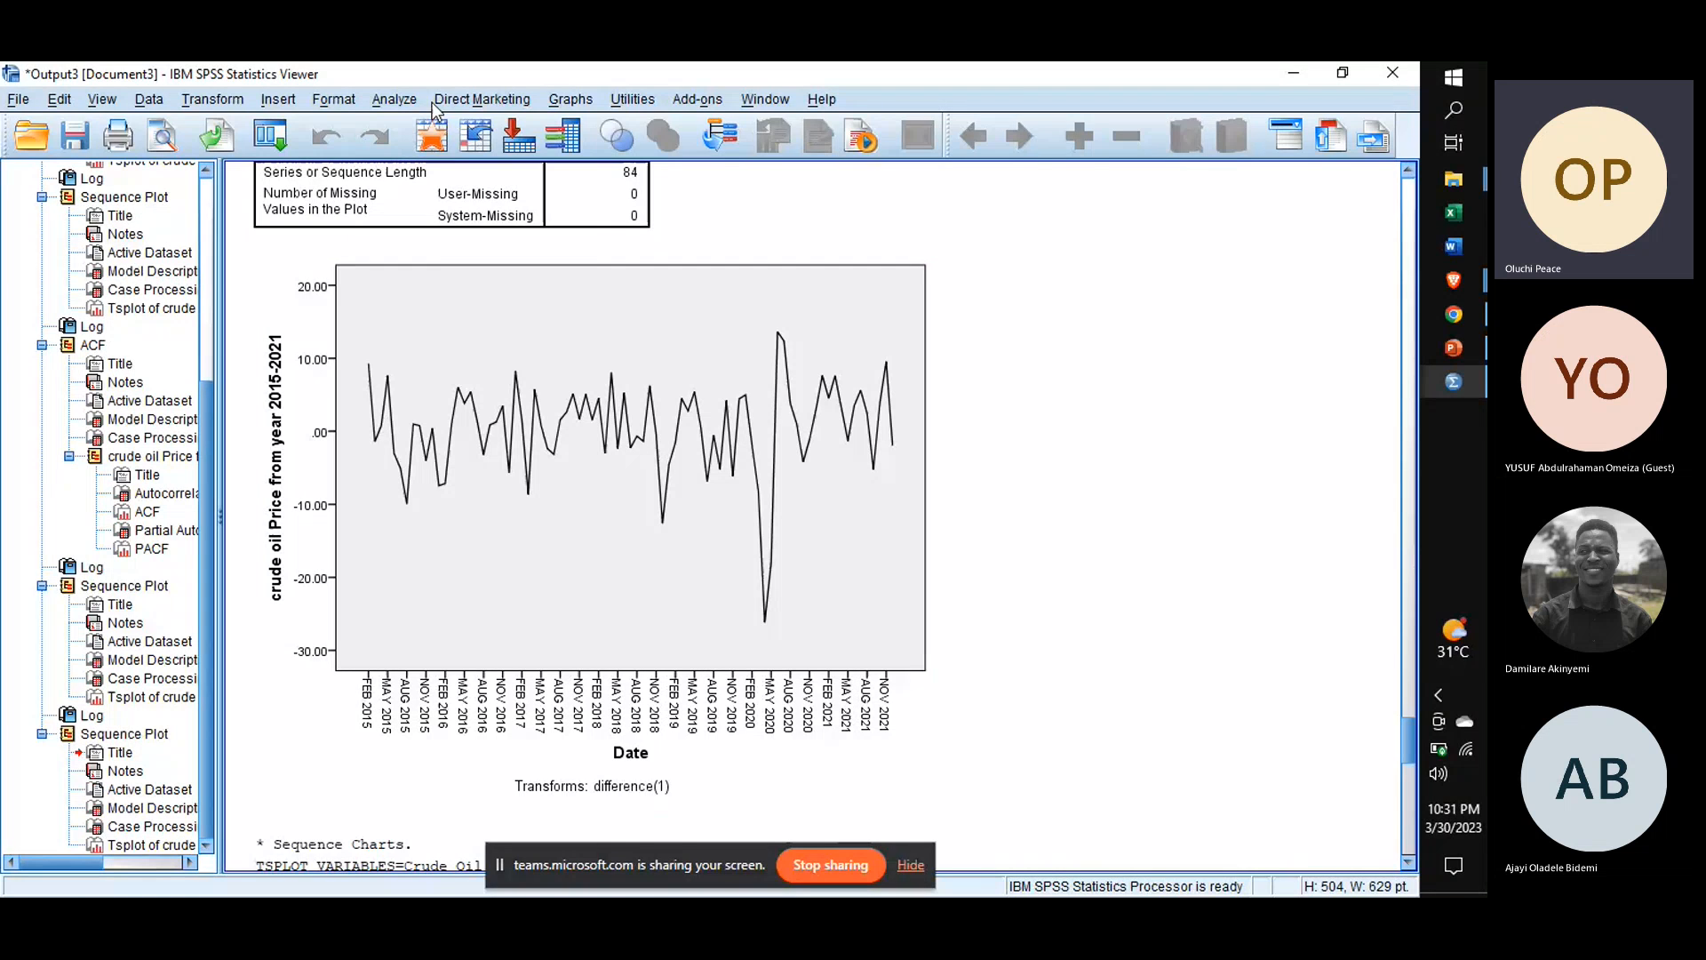
{"action": "left_click", "coordinate": [395, 98]}
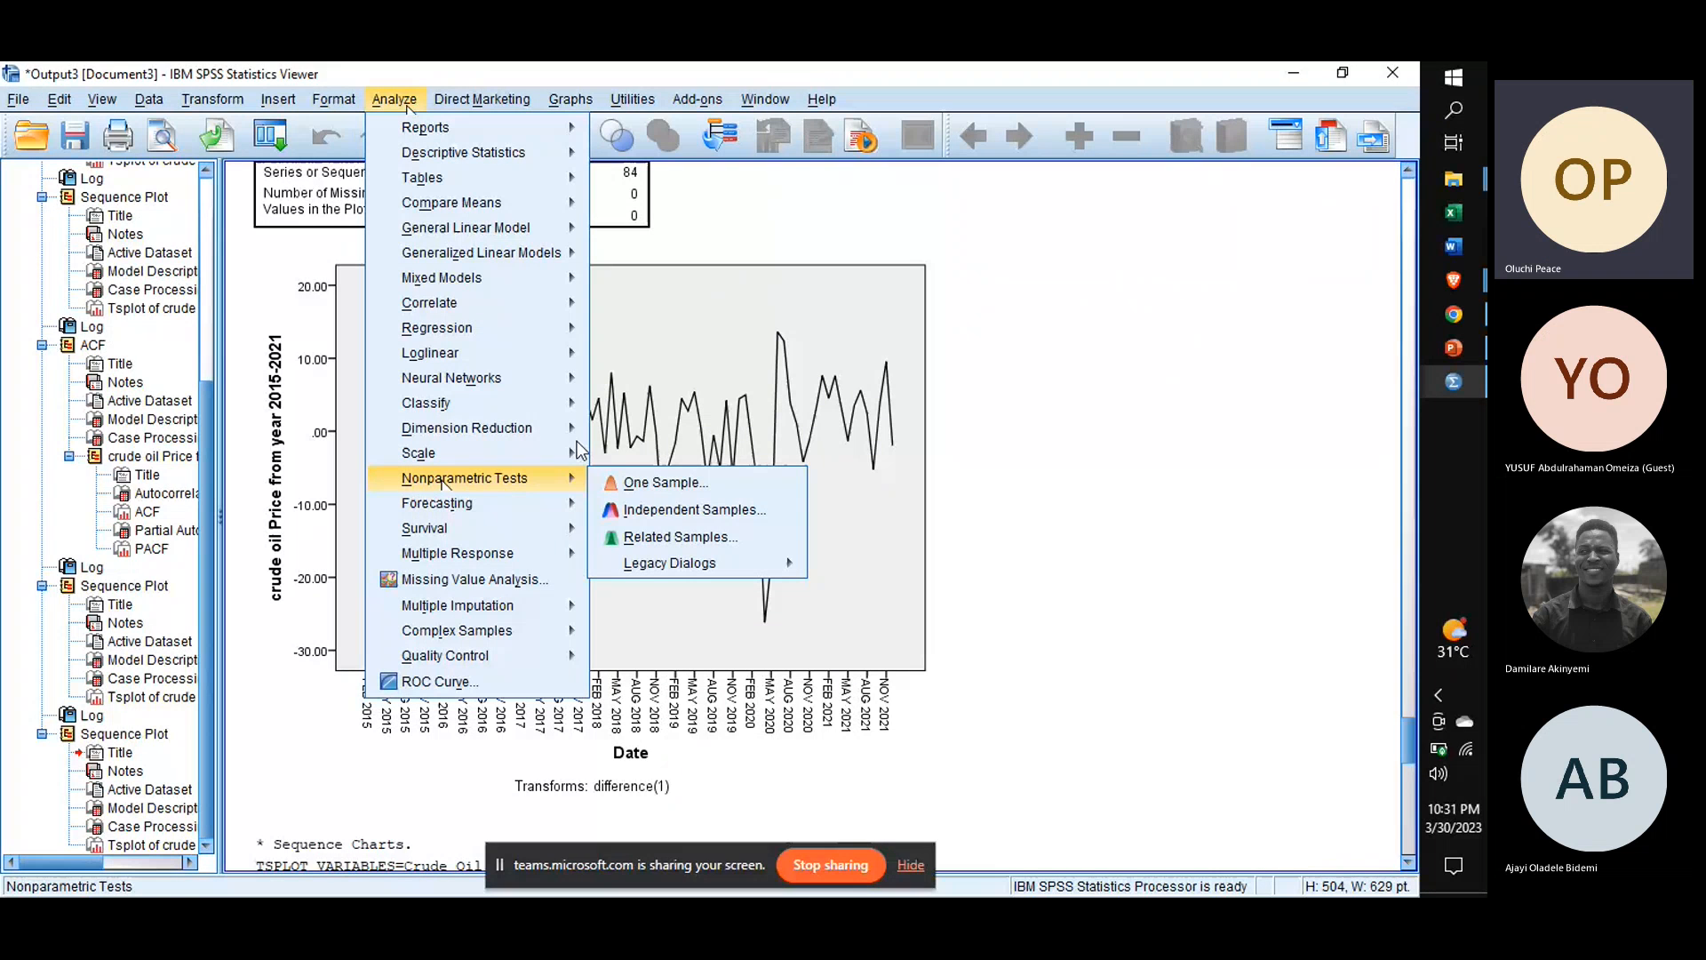
{"action": "scroll", "coordinate": [539, 525], "scroll_direction": "up", "scroll_amount": 3}
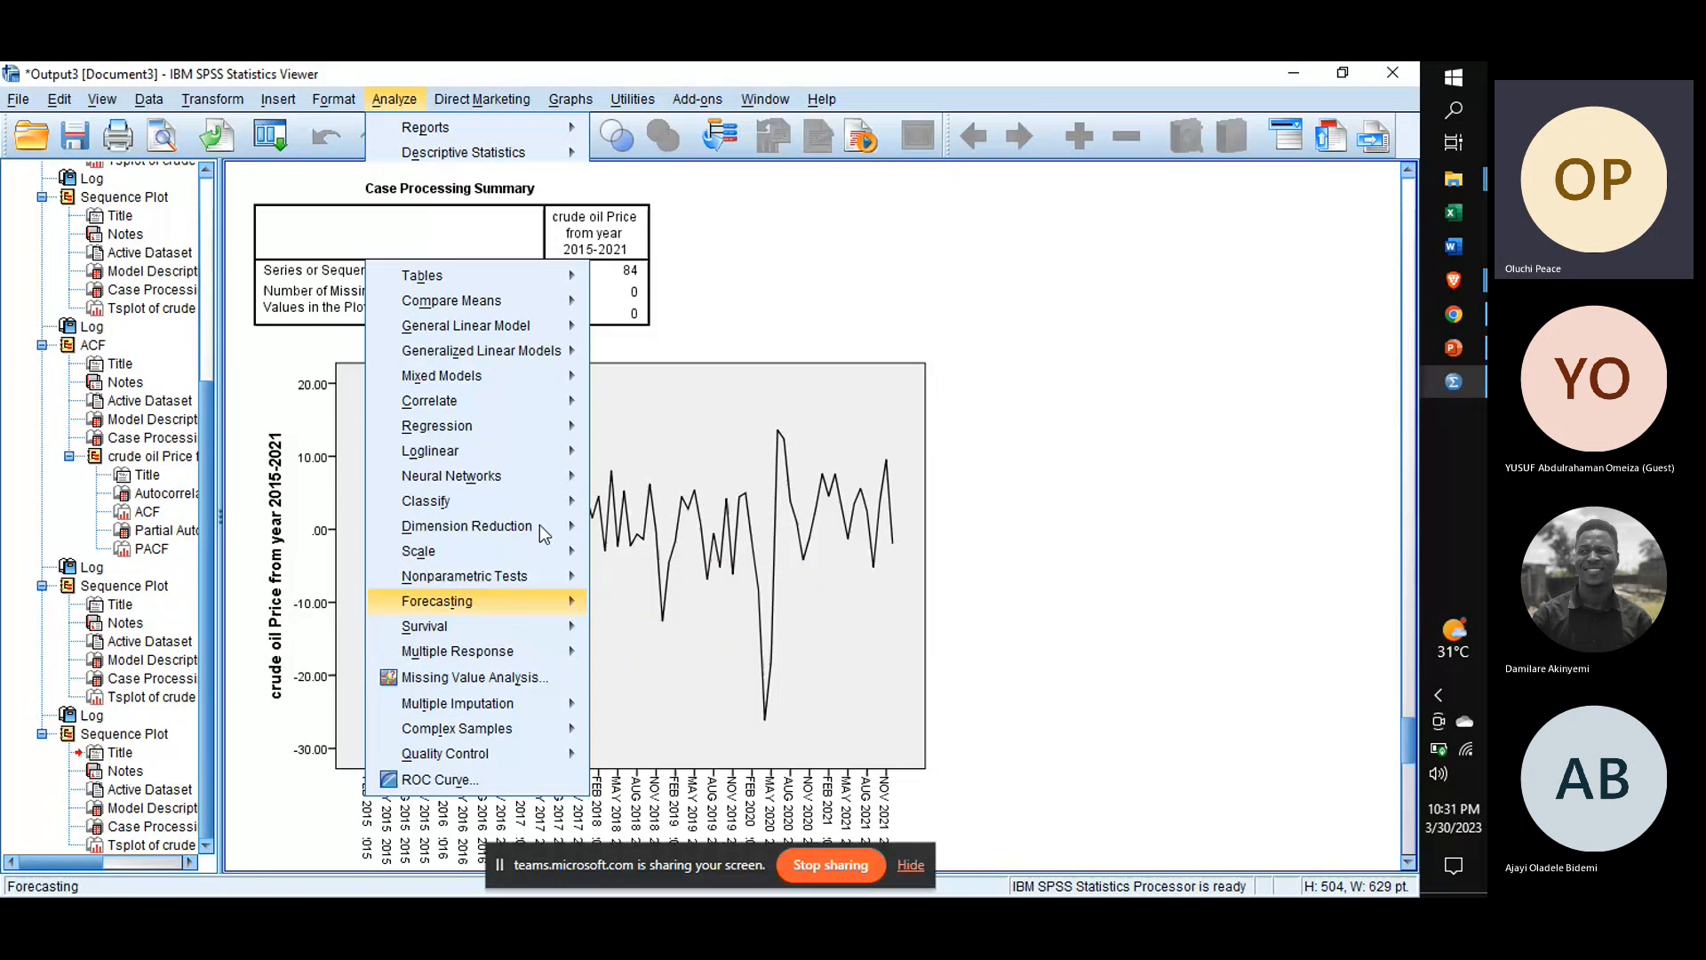
{"action": "scroll", "coordinate": [540, 523], "scroll_direction": "down", "scroll_amount": 1}
{"action": "scroll", "coordinate": [577, 573], "scroll_direction": "down", "scroll_amount": 3}
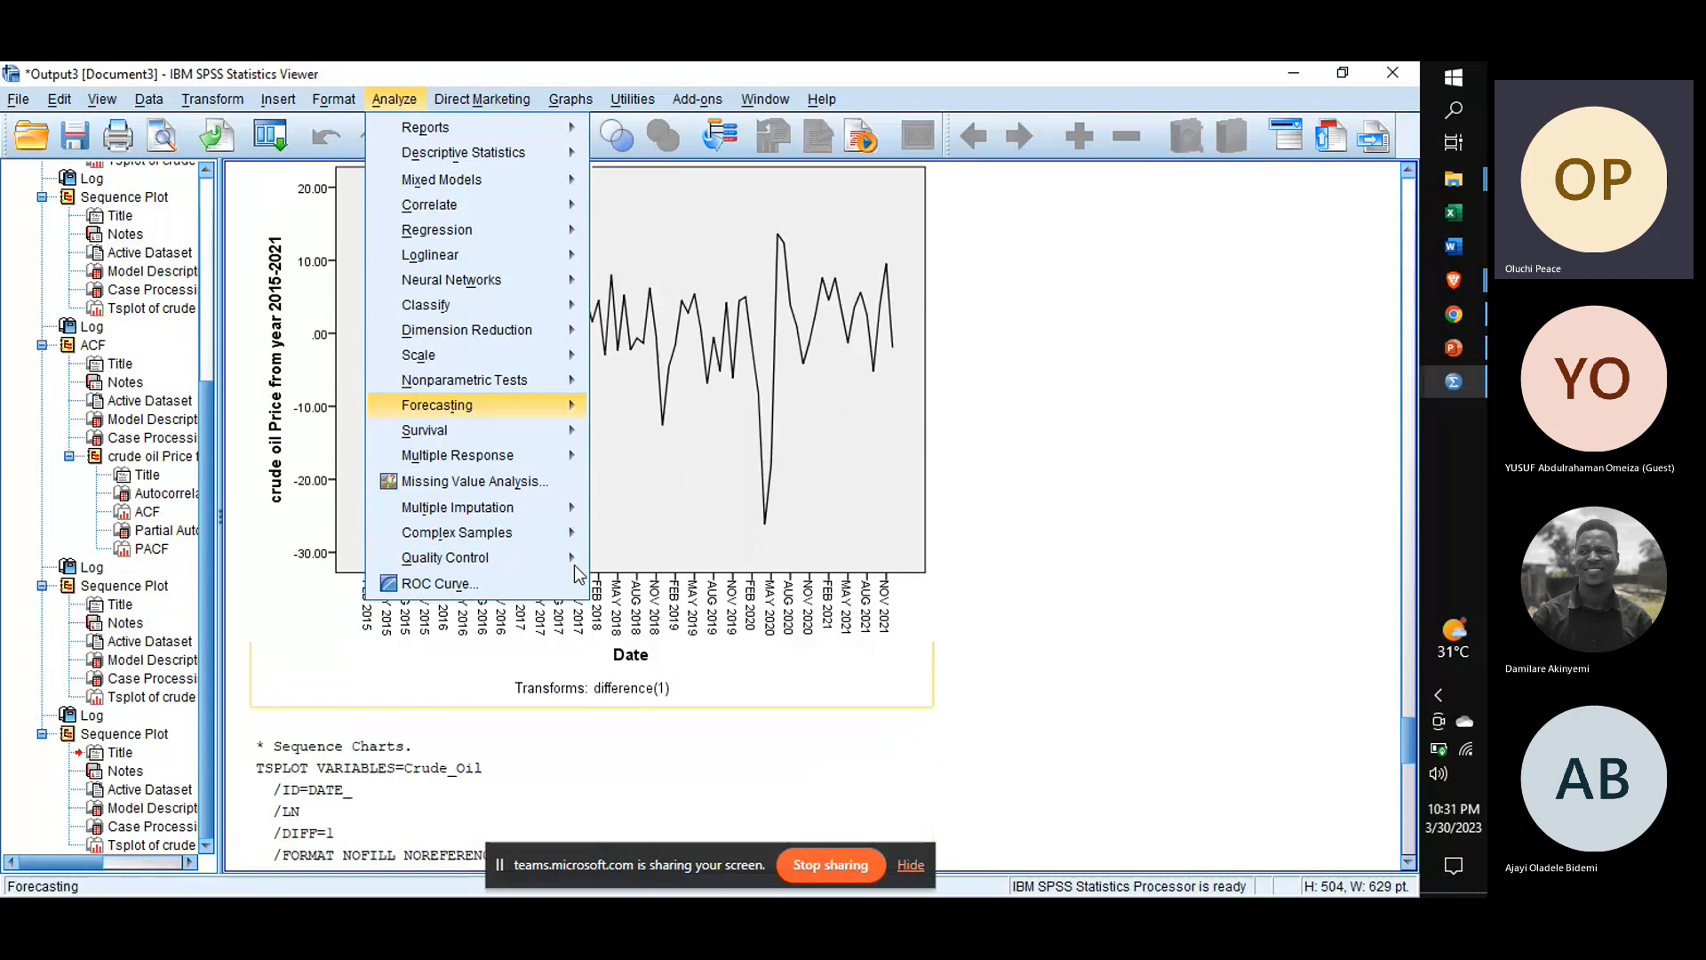
{"action": "left_click", "coordinate": [576, 573]}
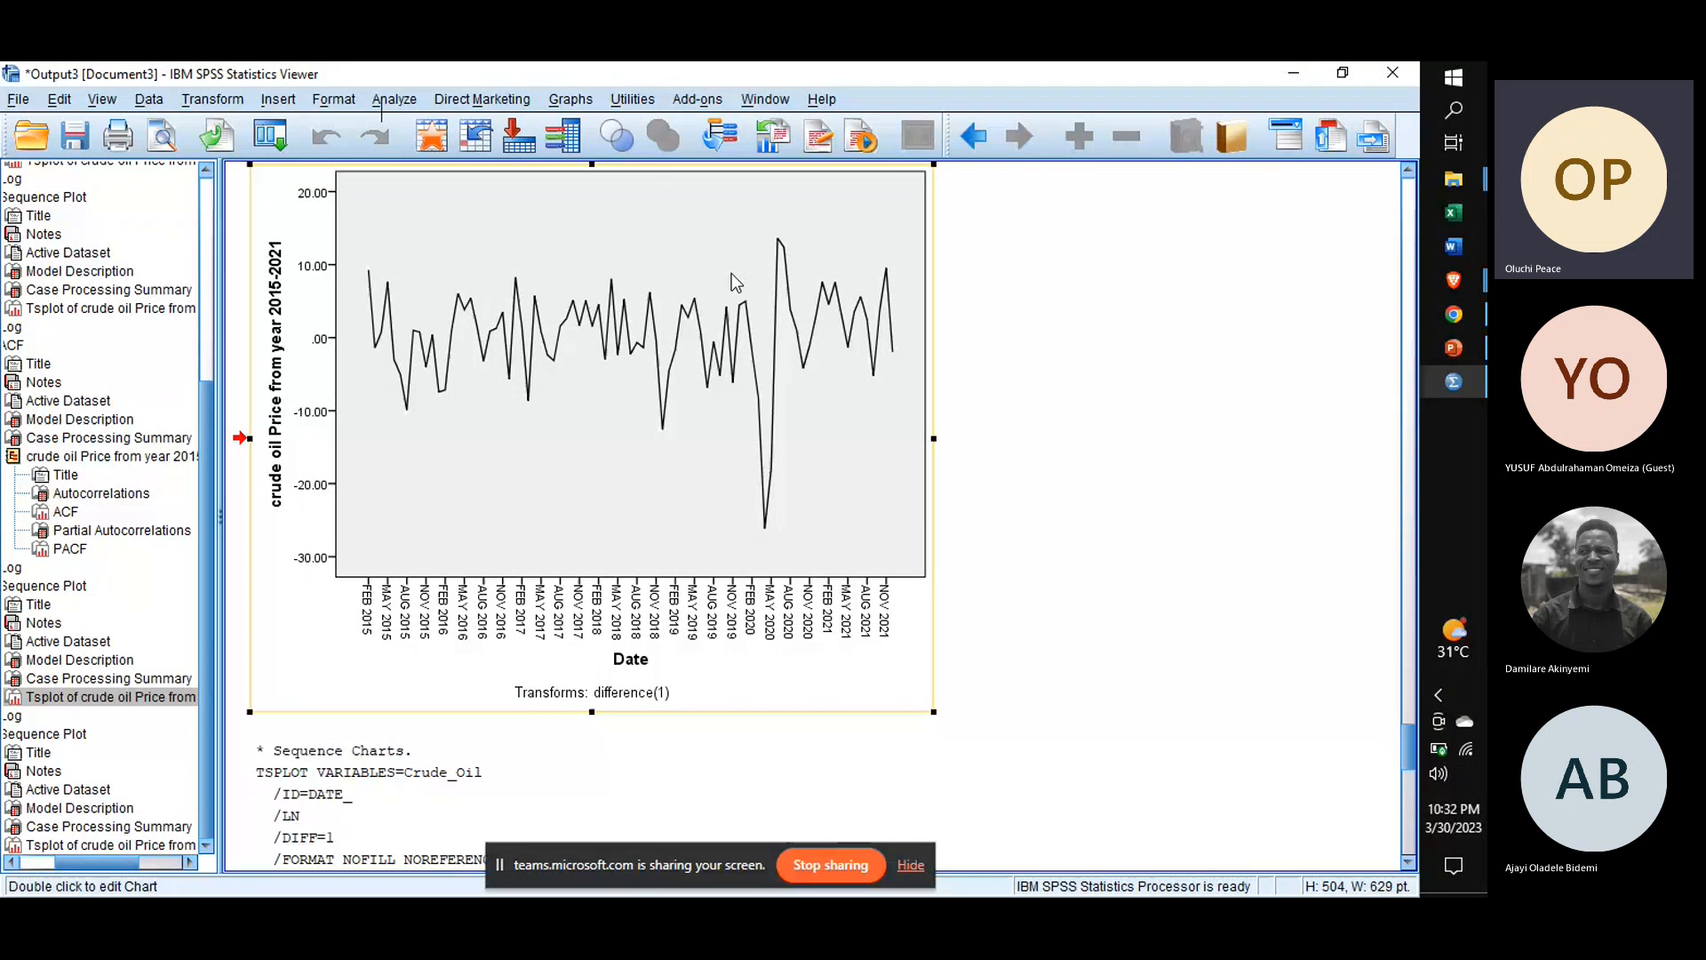
{"action": "scroll", "coordinate": [1176, 319], "scroll_direction": "down", "scroll_amount": 2}
{"action": "scroll", "coordinate": [1177, 318], "scroll_direction": "down", "scroll_amount": 3}
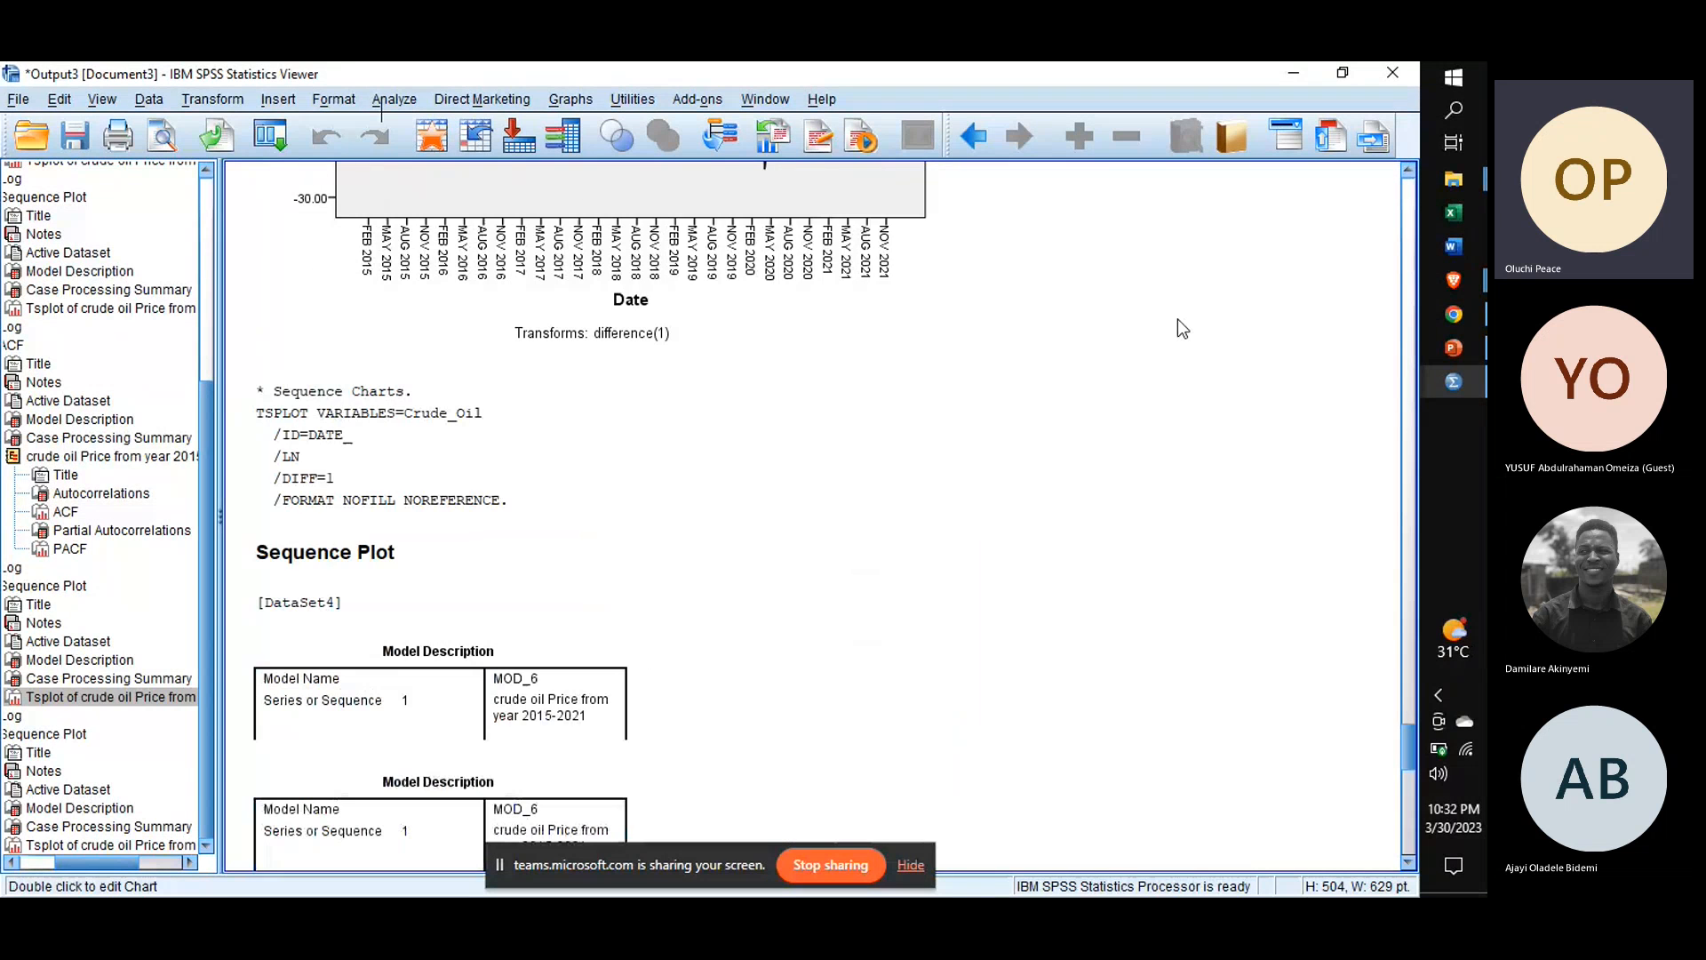
{"action": "scroll", "coordinate": [1176, 318], "scroll_direction": "down", "scroll_amount": 3}
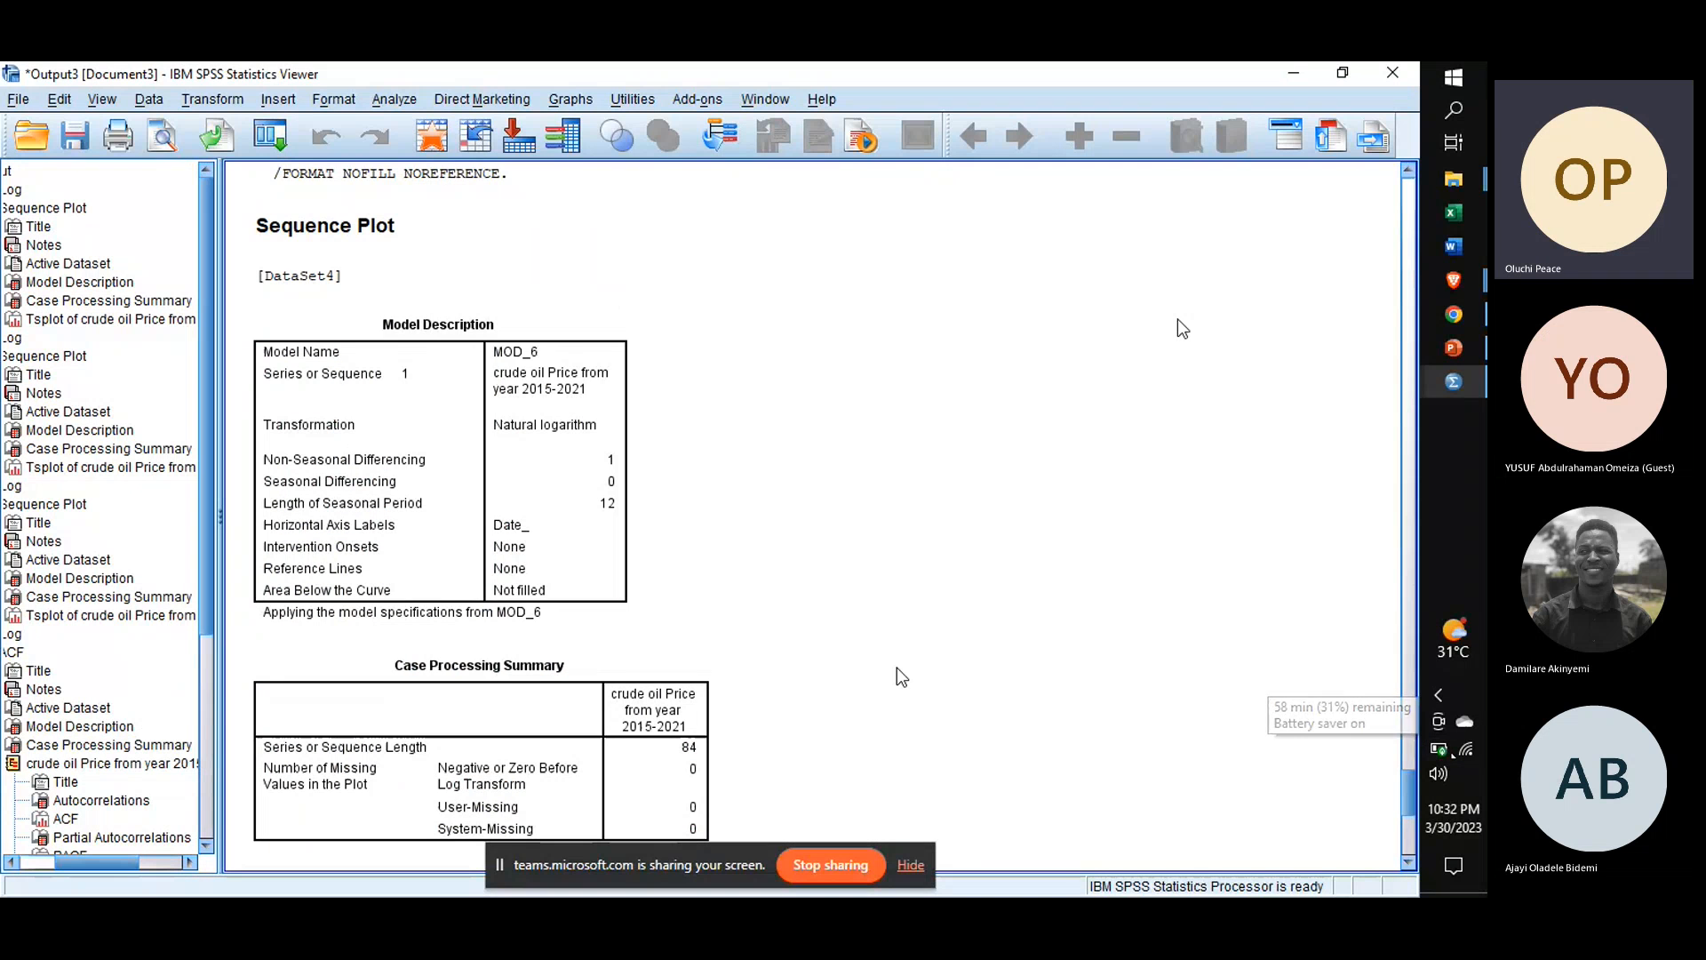
{"action": "scroll", "coordinate": [870, 546], "scroll_direction": "down", "scroll_amount": 5}
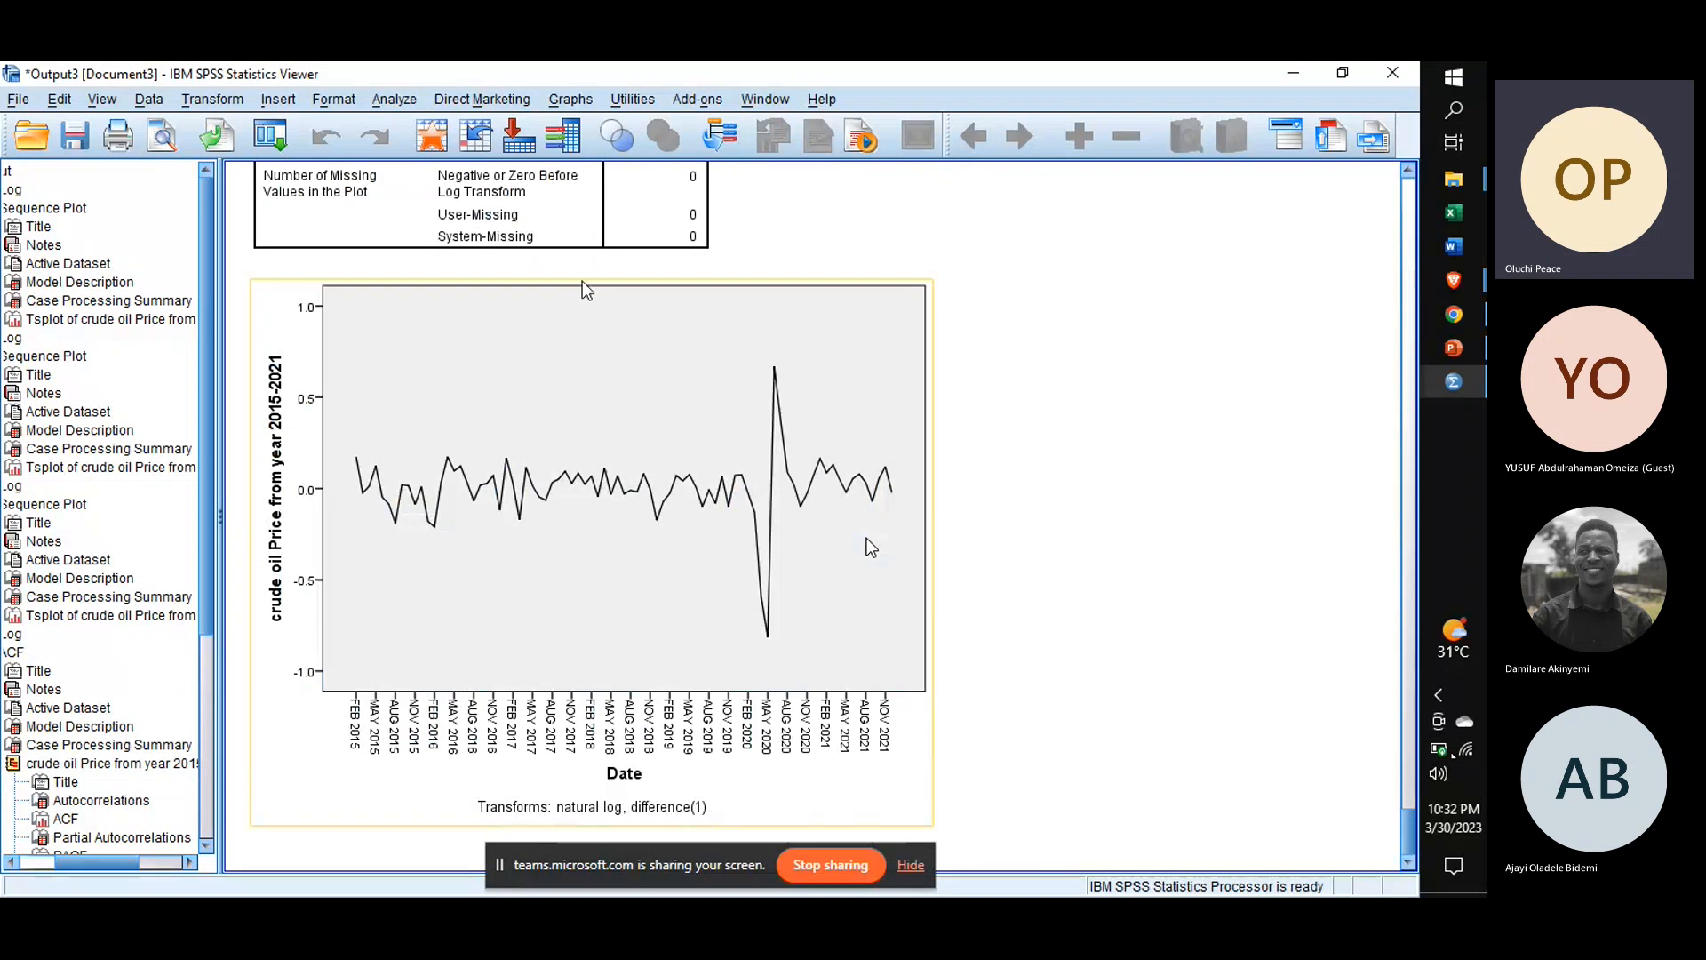
Step: Run the Autocorrelations procedure on the crude oil price with a nonseasonal difference of 1, displaying autocorrelations and partial autocorrelations
{"action": "left_click", "coordinate": [390, 101]}
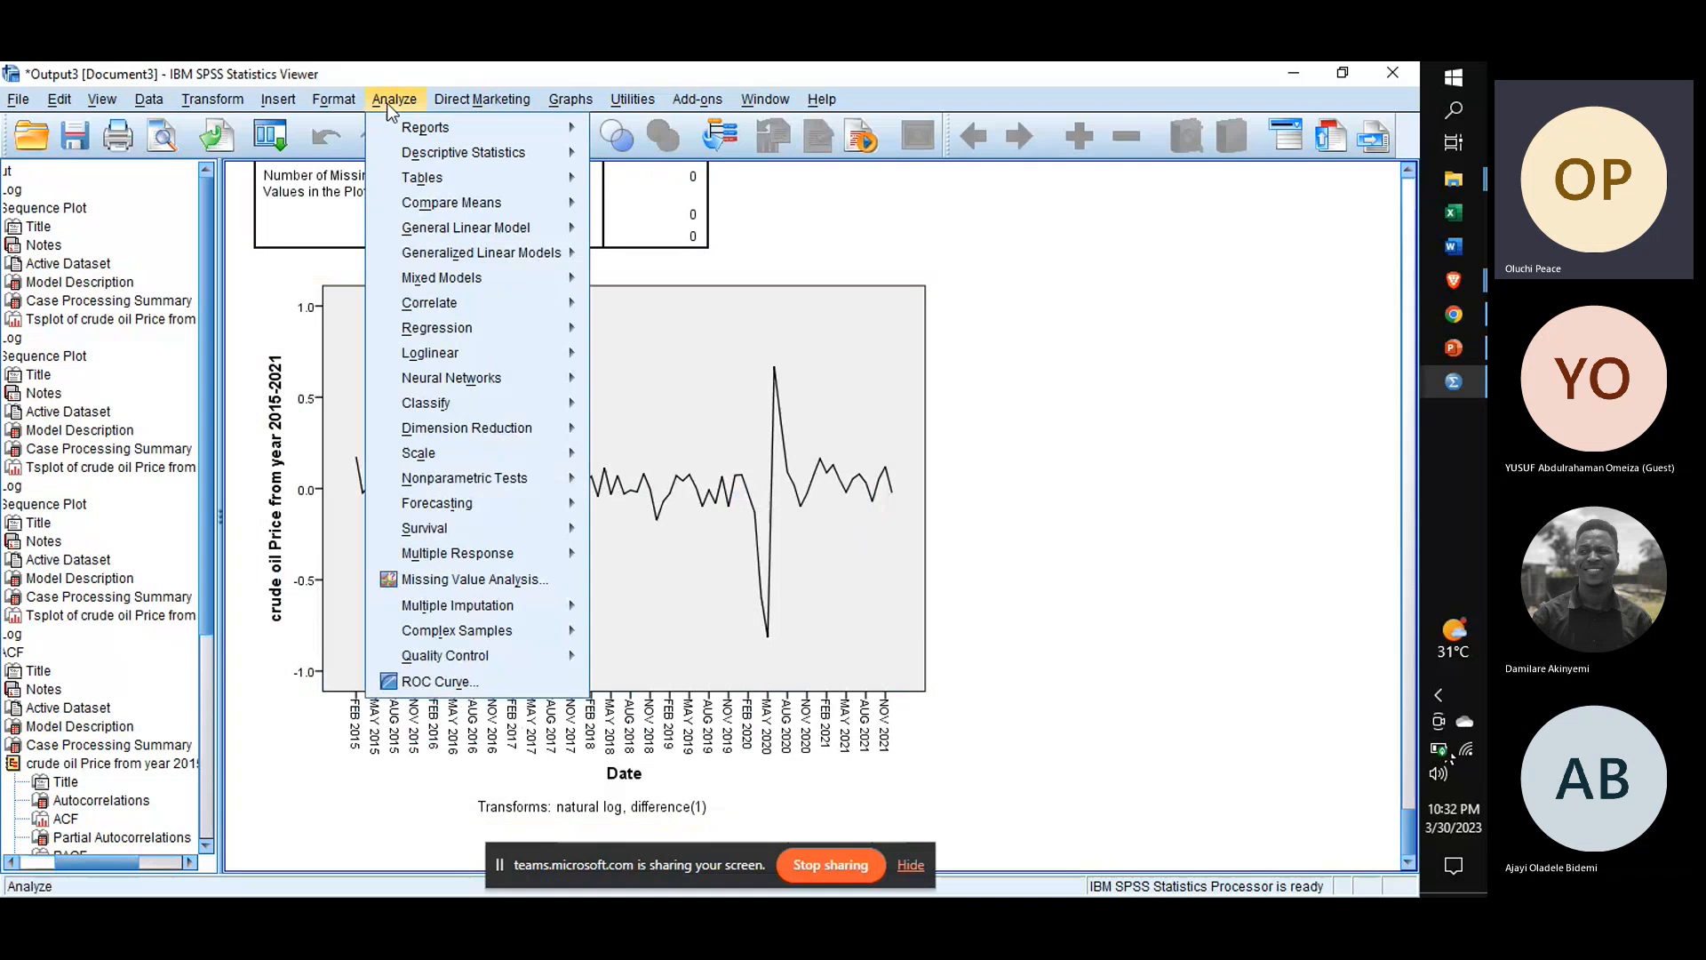
{"action": "left_click", "coordinate": [434, 281]}
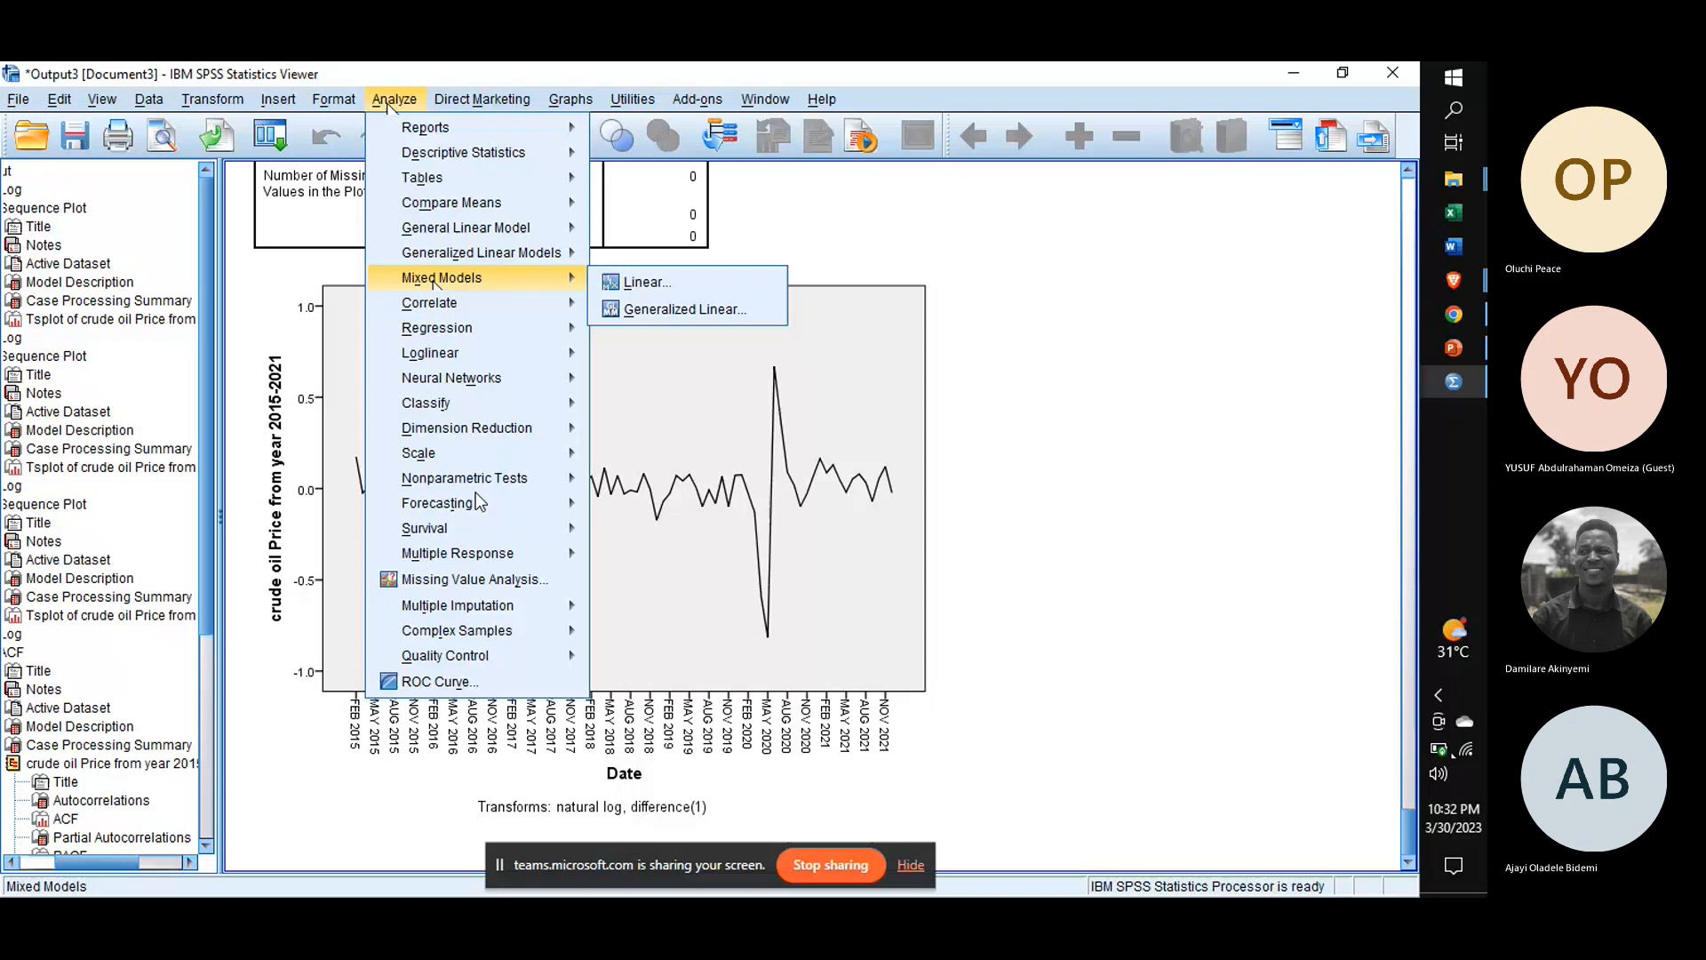
{"action": "mouse_move", "coordinate": [488, 510]}
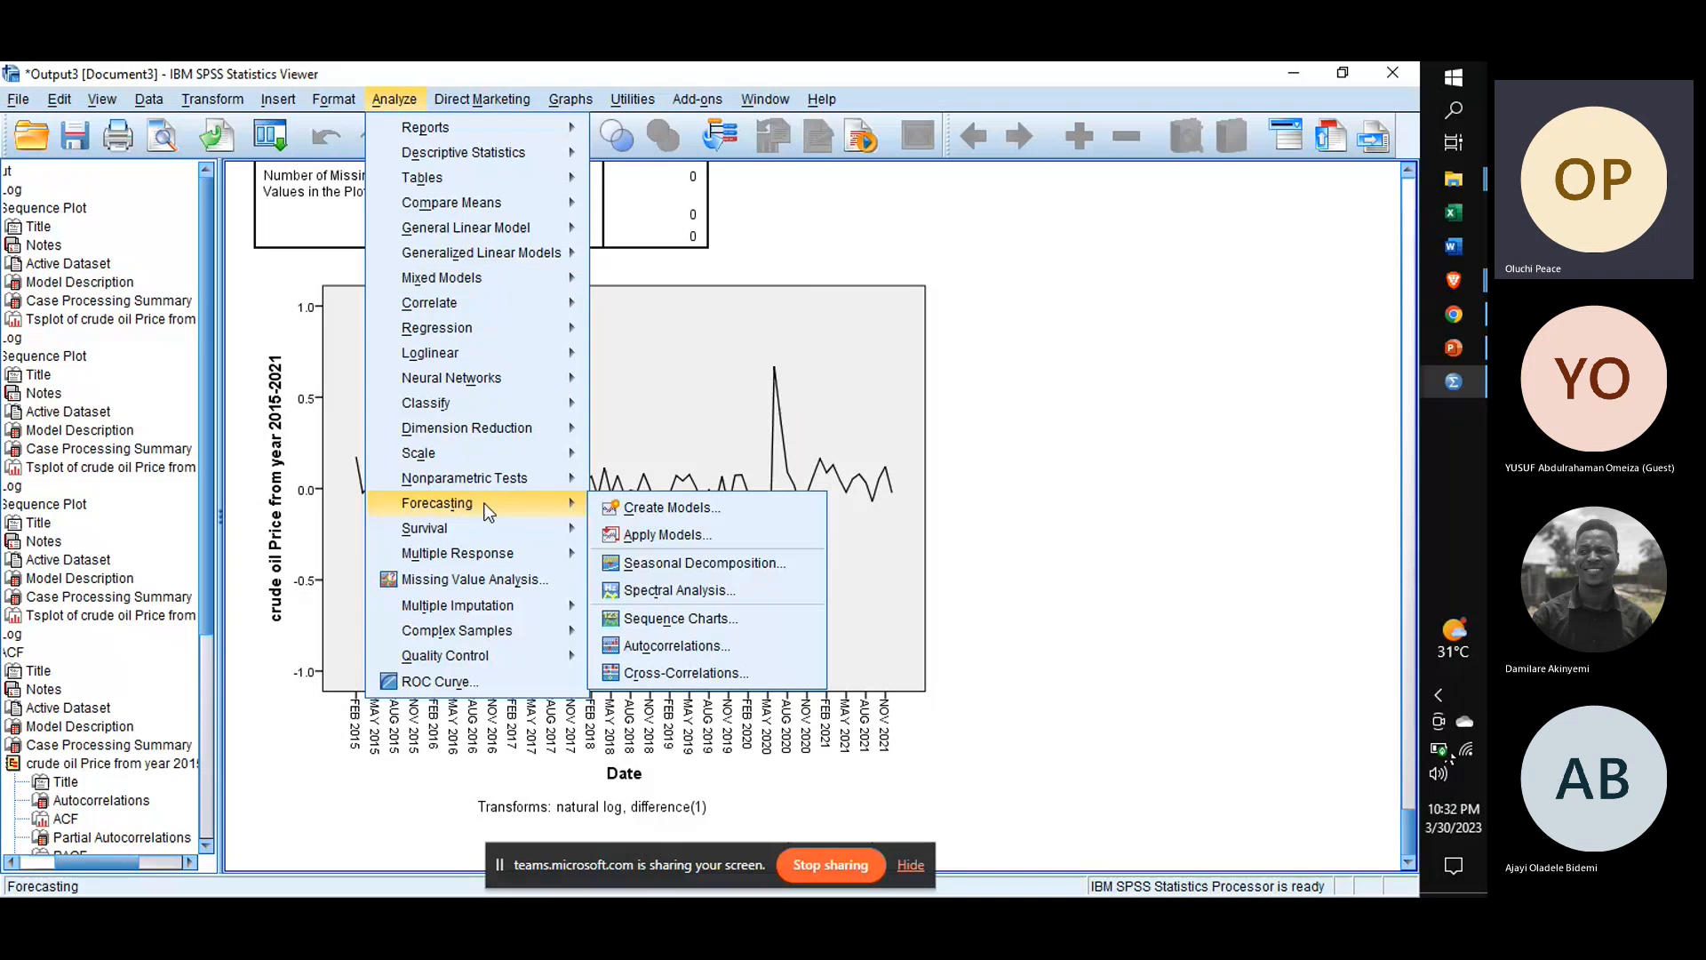
{"action": "left_click", "coordinate": [636, 646]}
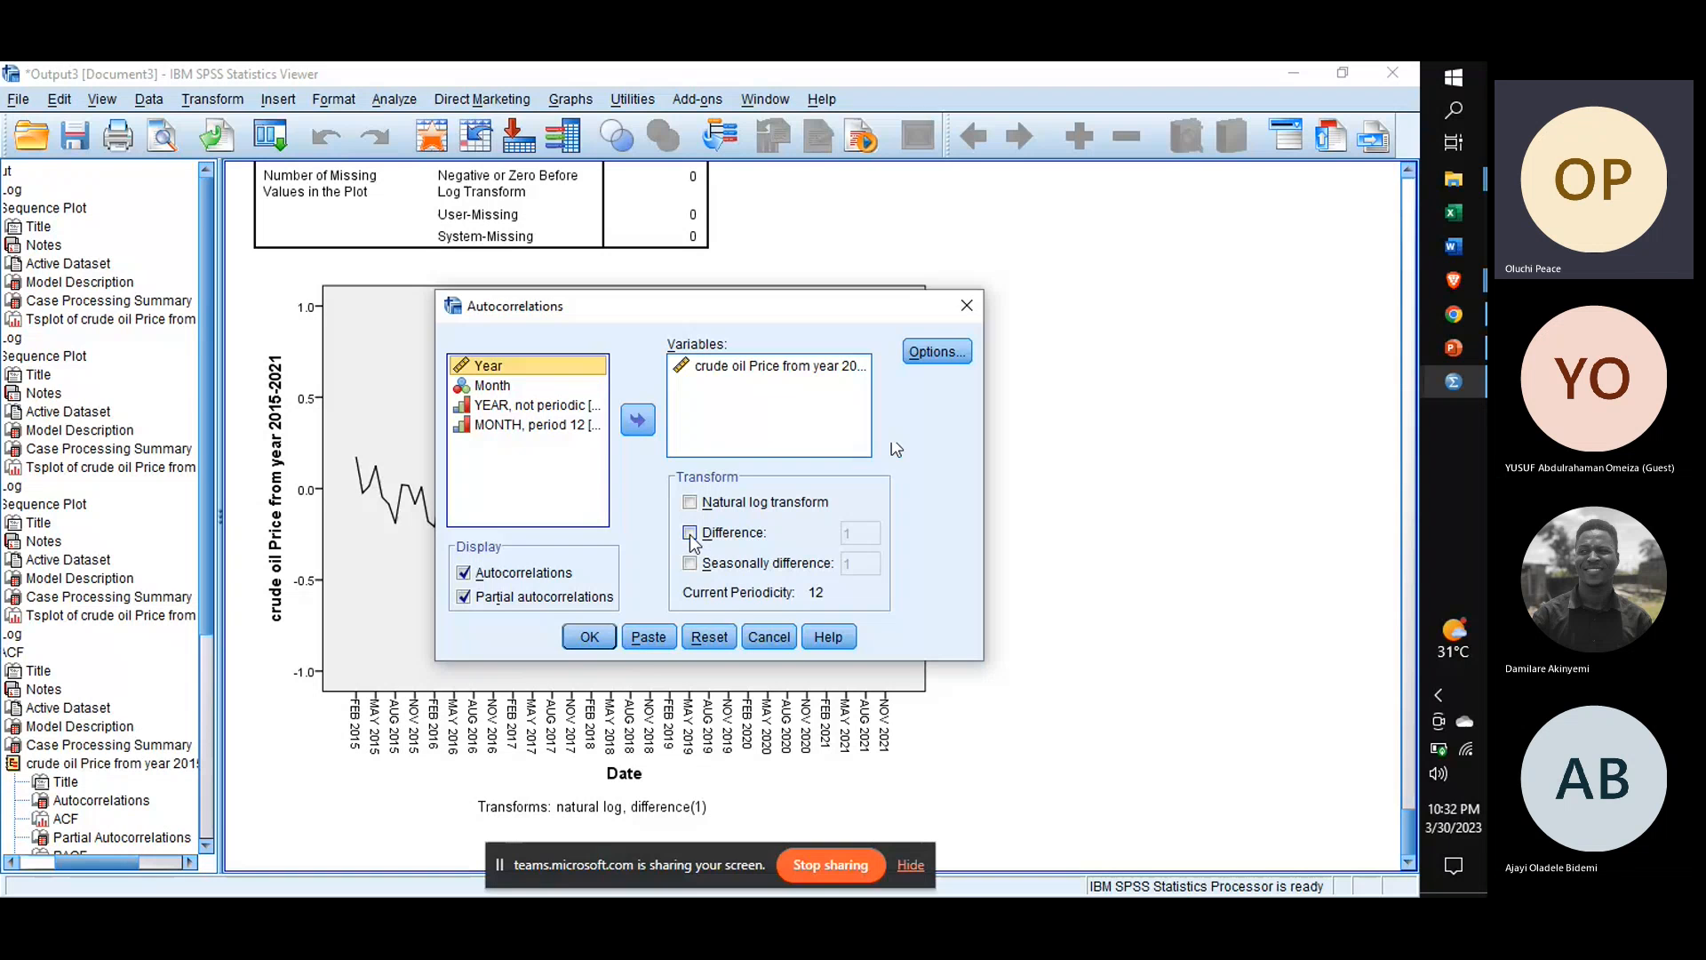
{"action": "left_click", "coordinate": [690, 534]}
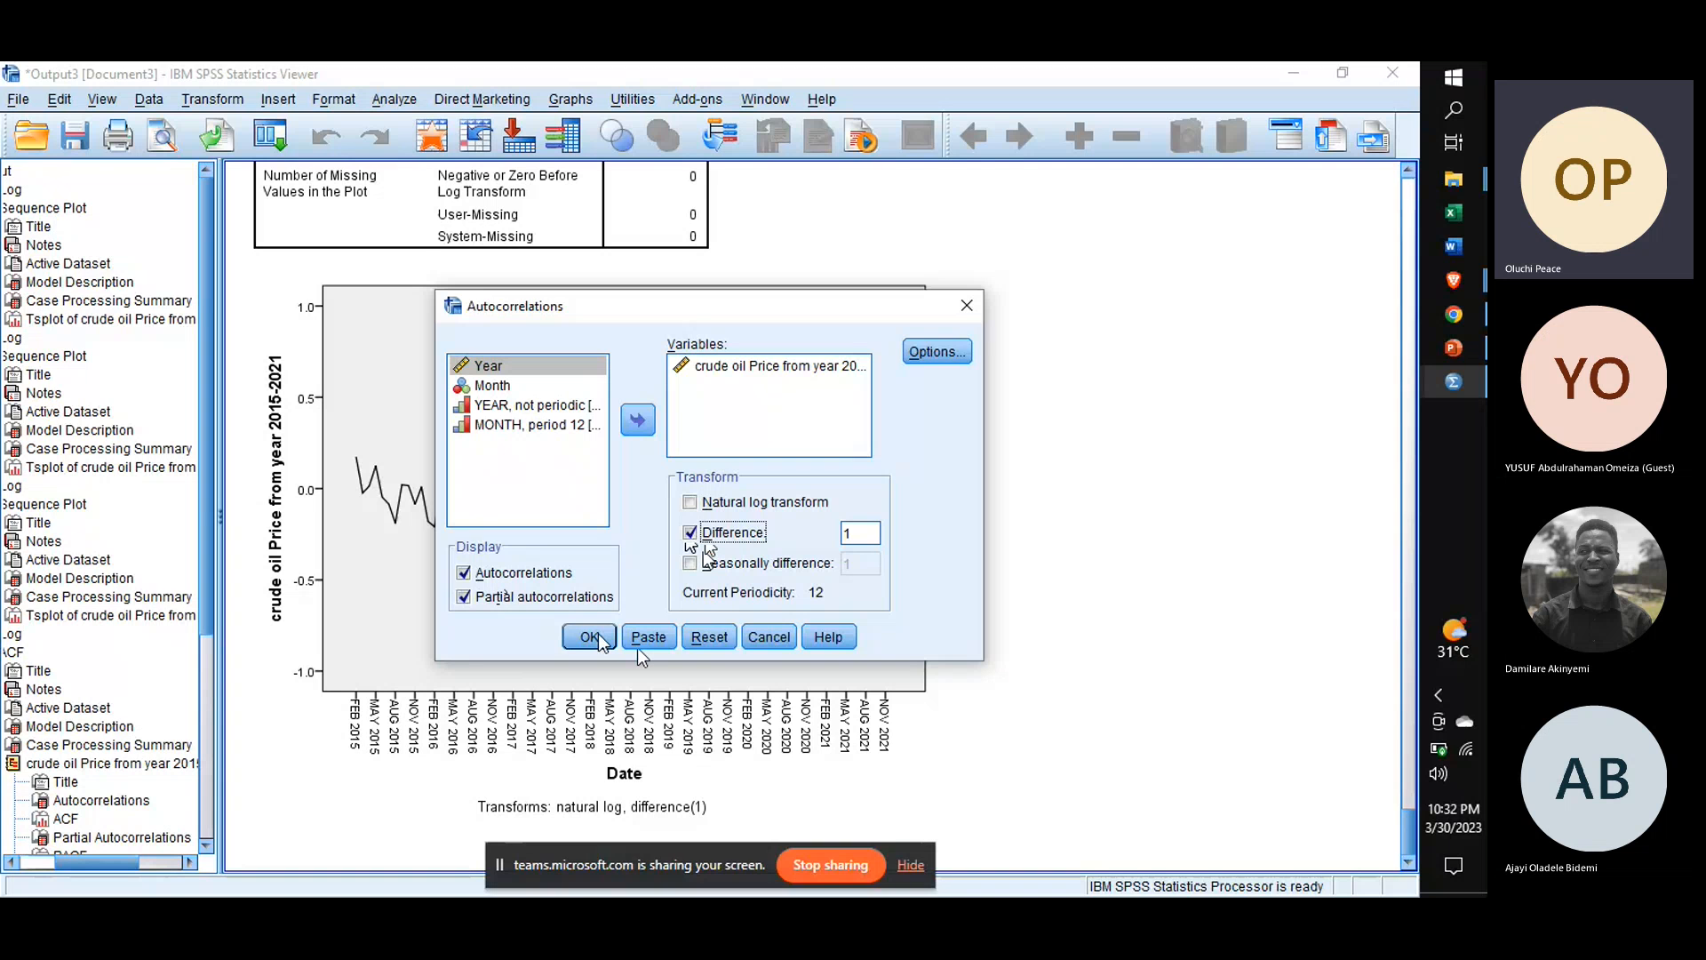
{"action": "left_click", "coordinate": [601, 639]}
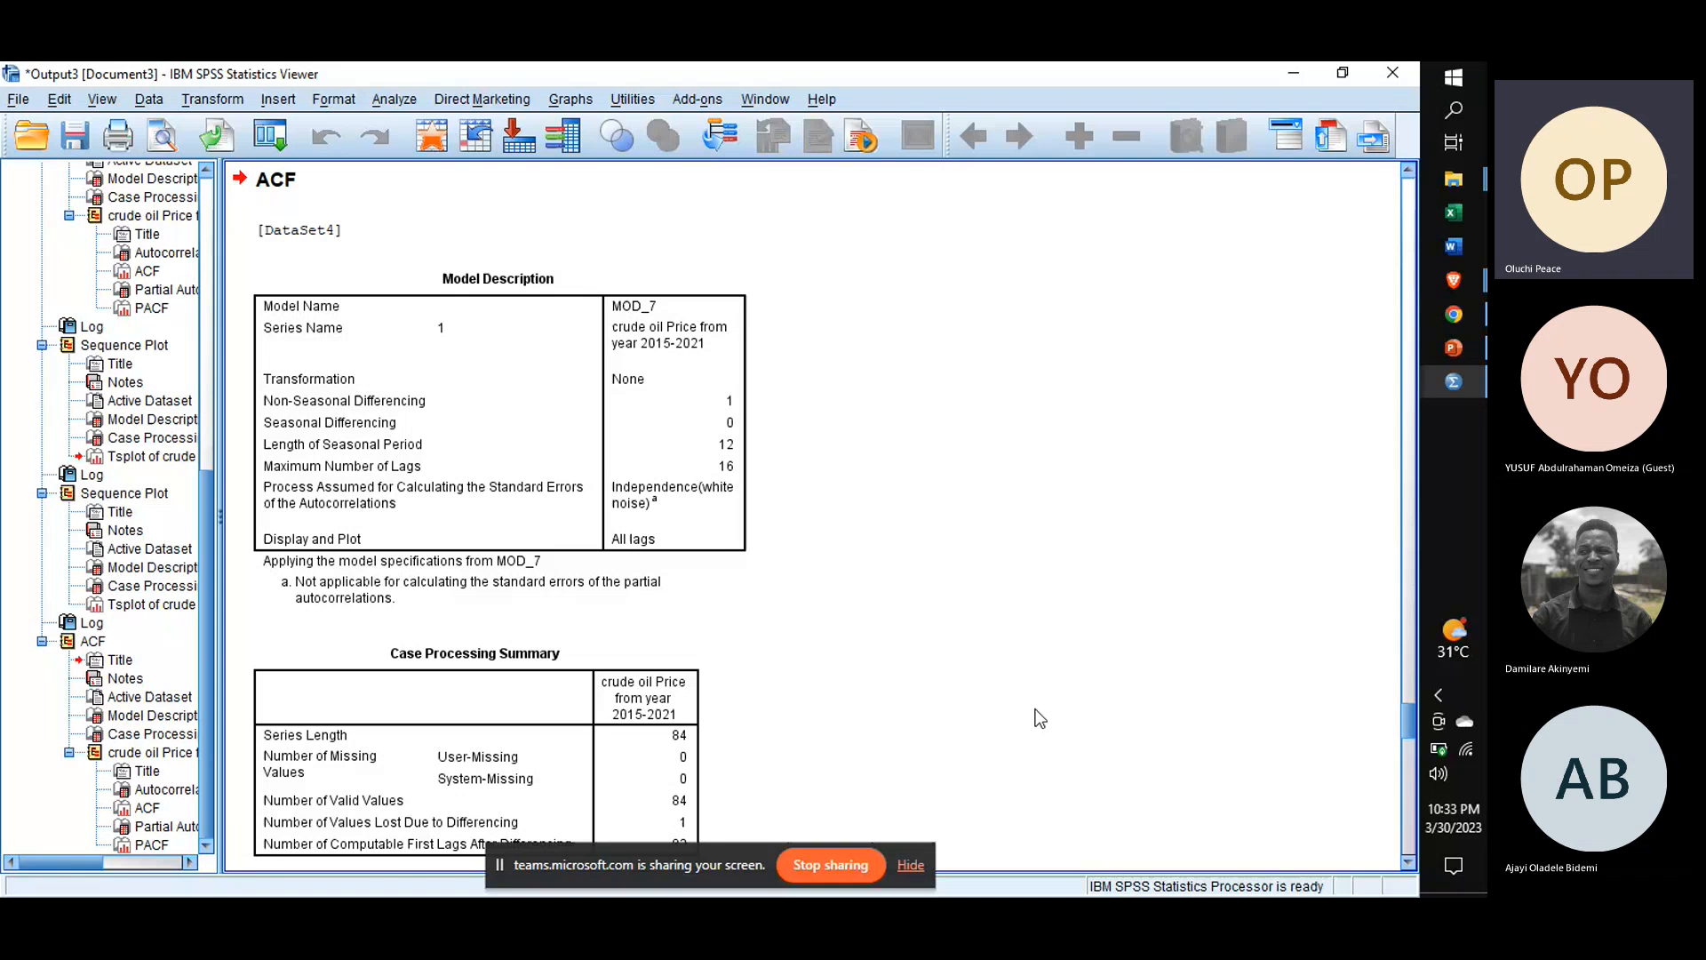
Step: Examine the Autocorrelations table of the differenced crude oil price, reading the Box-Ljung significance values by lag
{"action": "scroll", "coordinate": [1039, 719], "scroll_direction": "down", "scroll_amount": 3}
{"action": "scroll", "coordinate": [1040, 718], "scroll_direction": "down", "scroll_amount": 5}
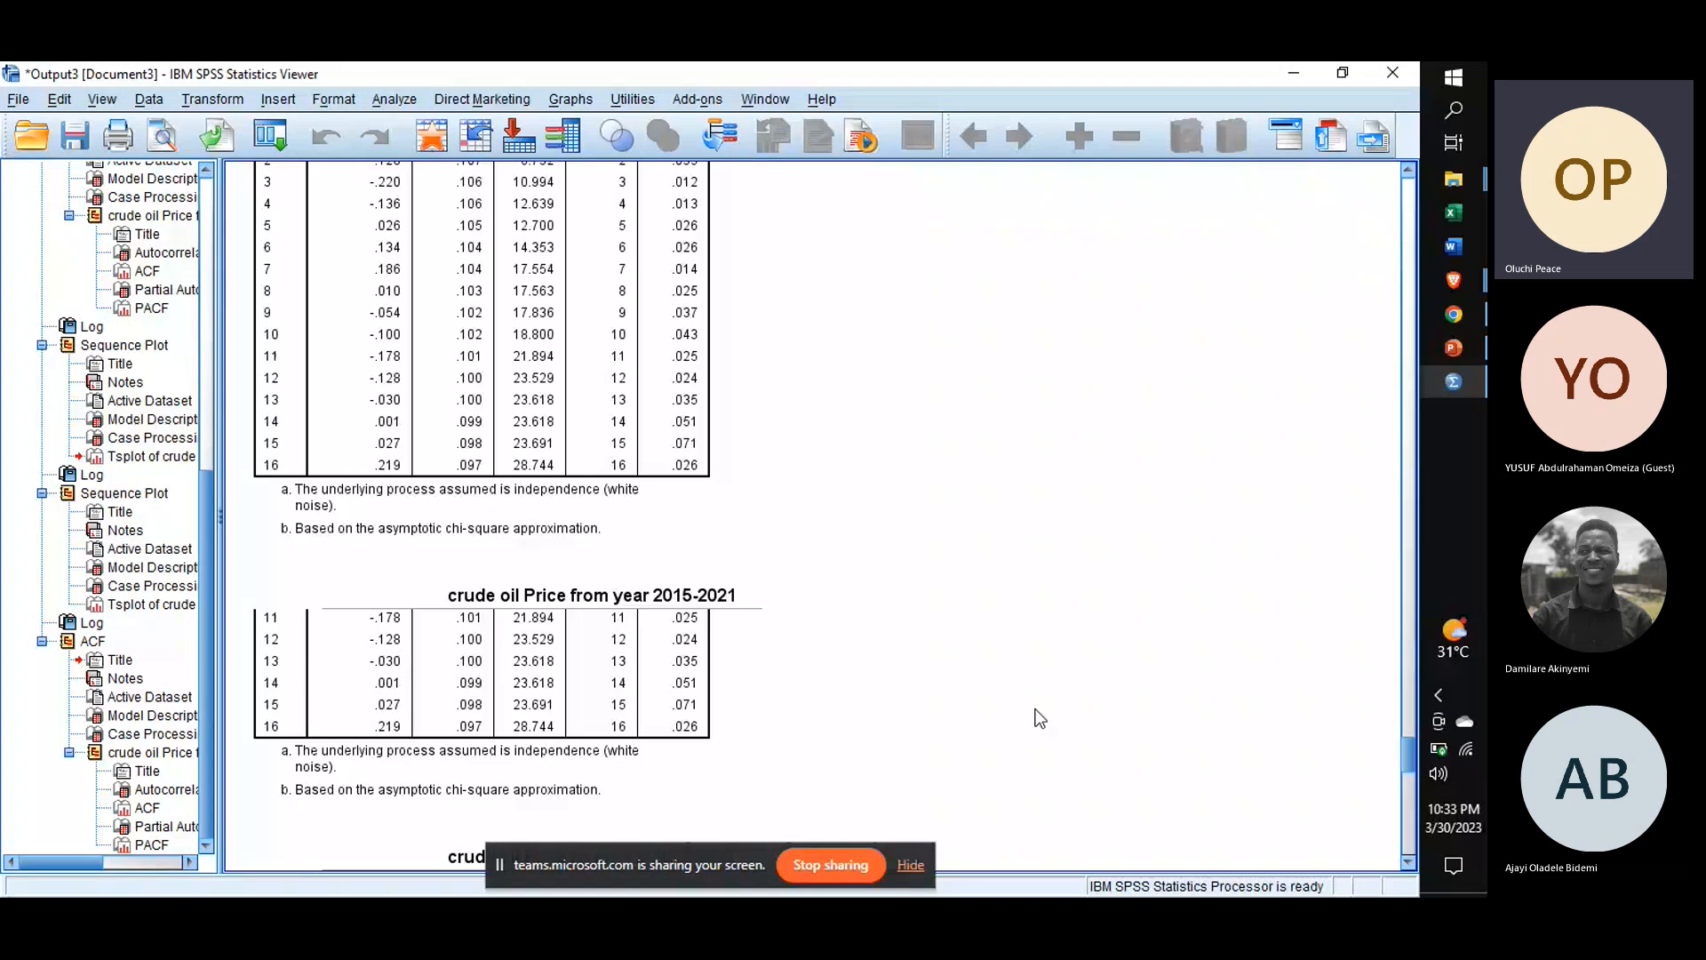
{"action": "scroll", "coordinate": [1039, 719], "scroll_direction": "down", "scroll_amount": 1}
{"action": "scroll", "coordinate": [1040, 719], "scroll_direction": "down", "scroll_amount": 1}
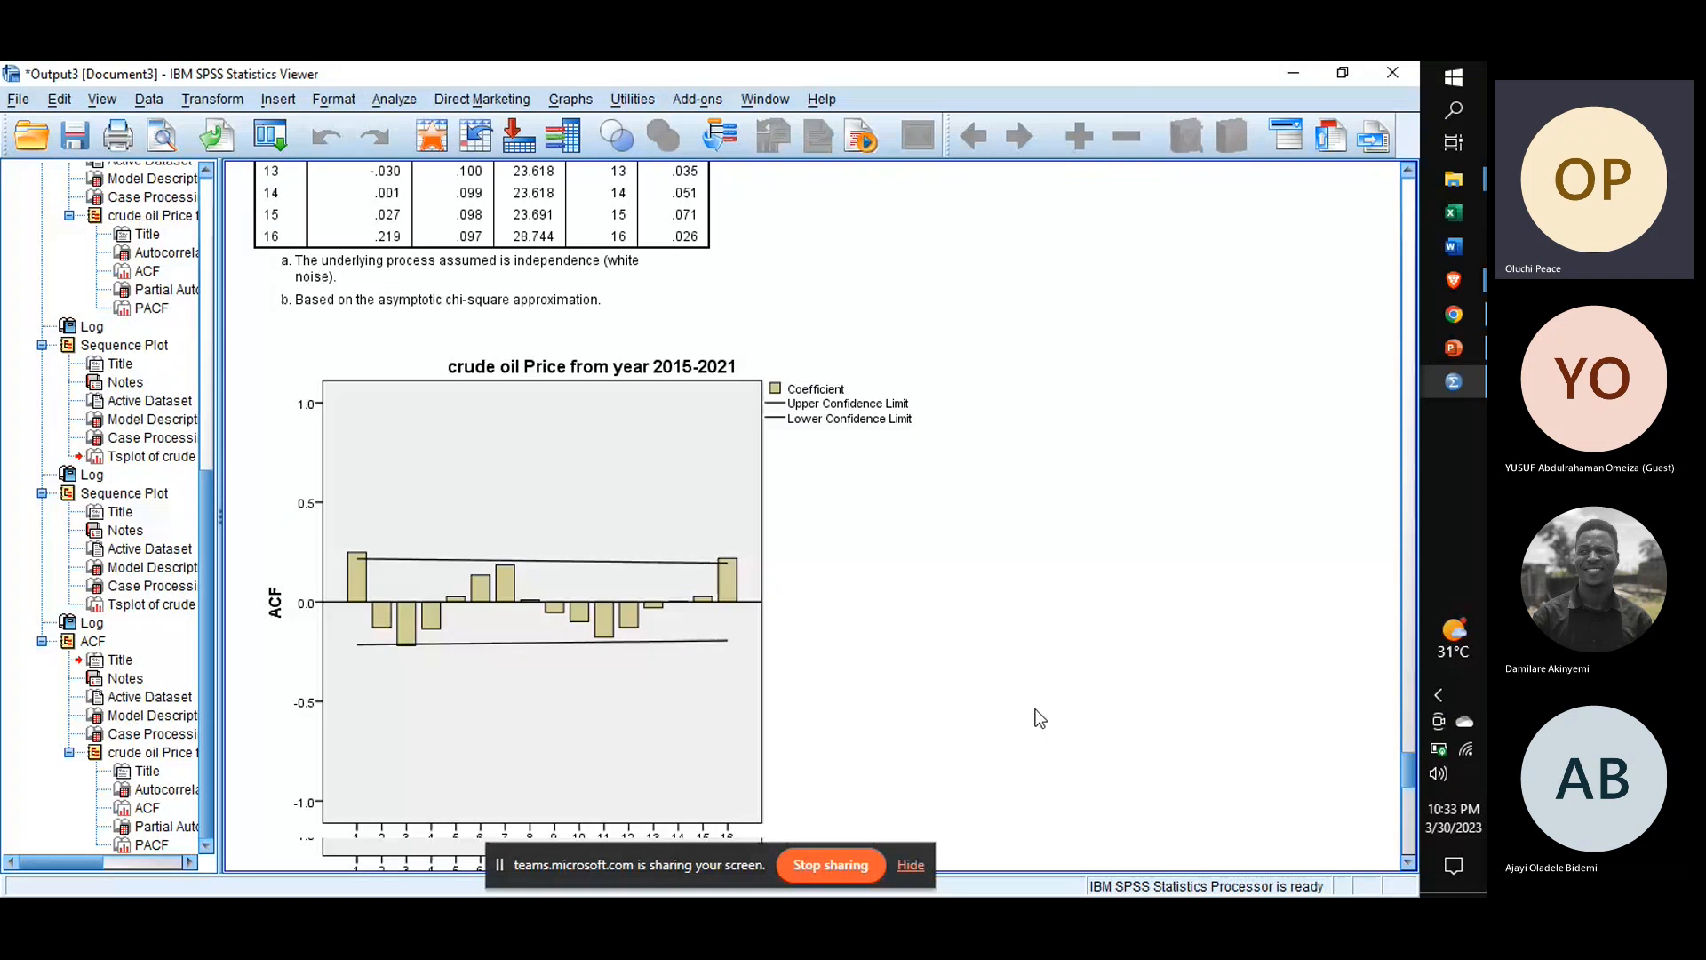
{"action": "scroll", "coordinate": [1040, 718], "scroll_direction": "down", "scroll_amount": 2}
{"action": "scroll", "coordinate": [1052, 609], "scroll_direction": "up", "scroll_amount": 2}
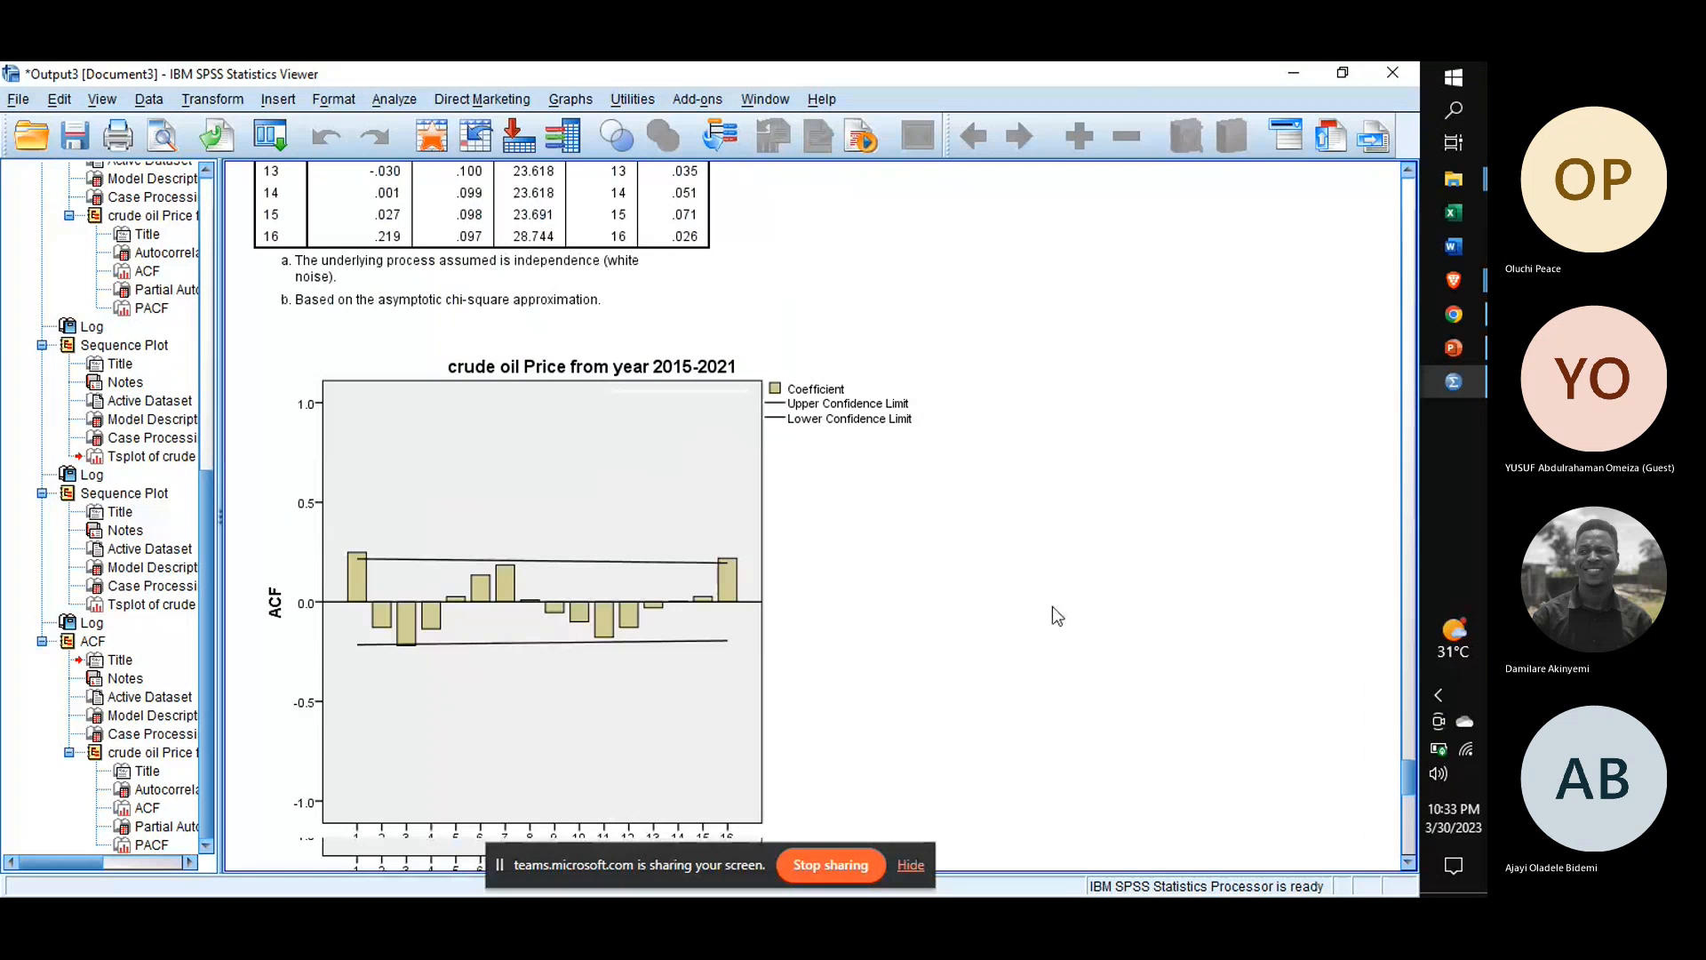
{"action": "scroll", "coordinate": [1052, 607], "scroll_direction": "up", "scroll_amount": 1}
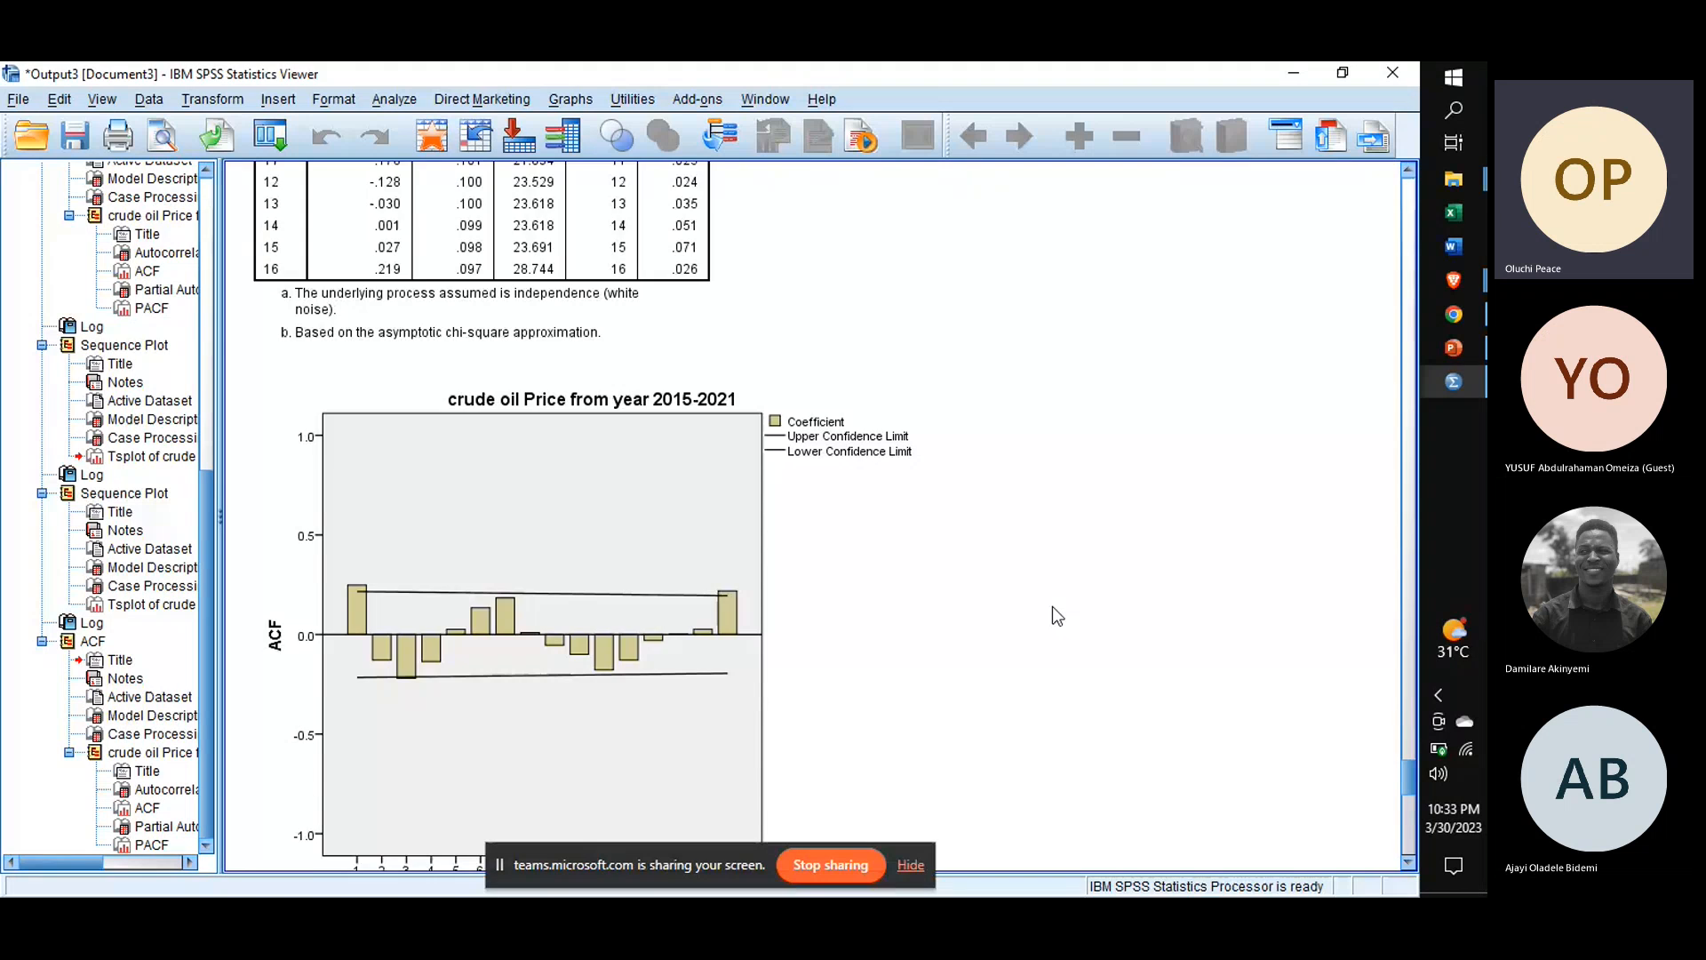
{"action": "scroll", "coordinate": [1051, 607], "scroll_direction": "up", "scroll_amount": 3}
{"action": "left_click", "coordinate": [689, 484]}
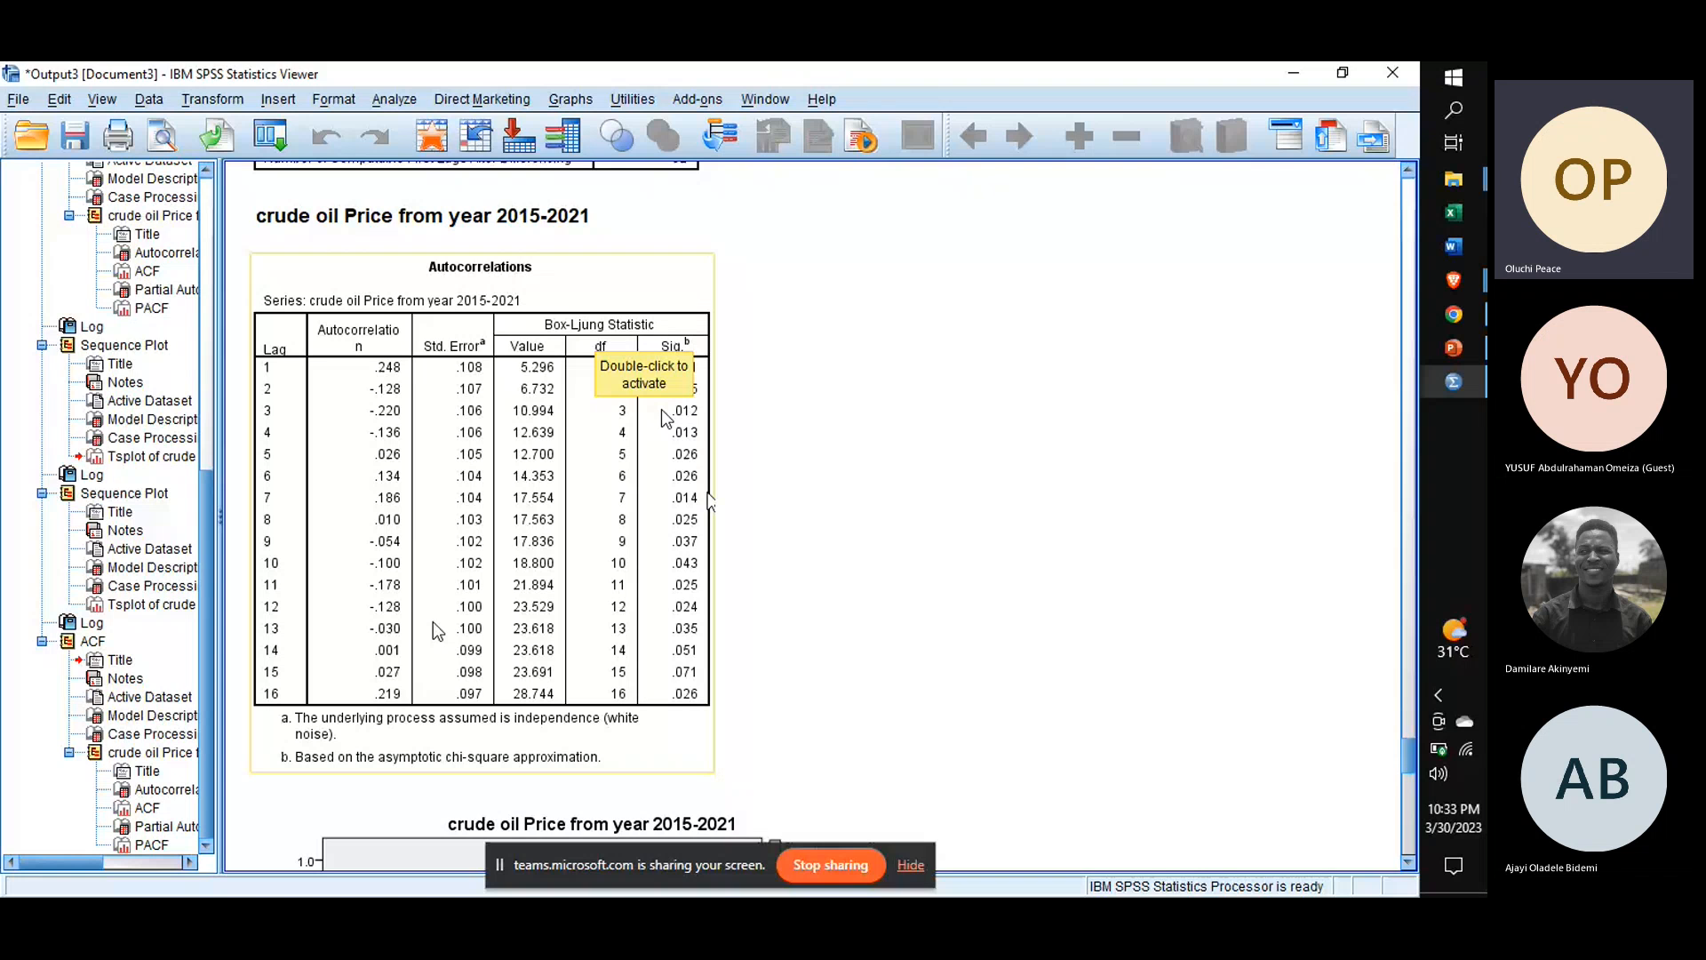
{"action": "left_click", "coordinate": [693, 533]}
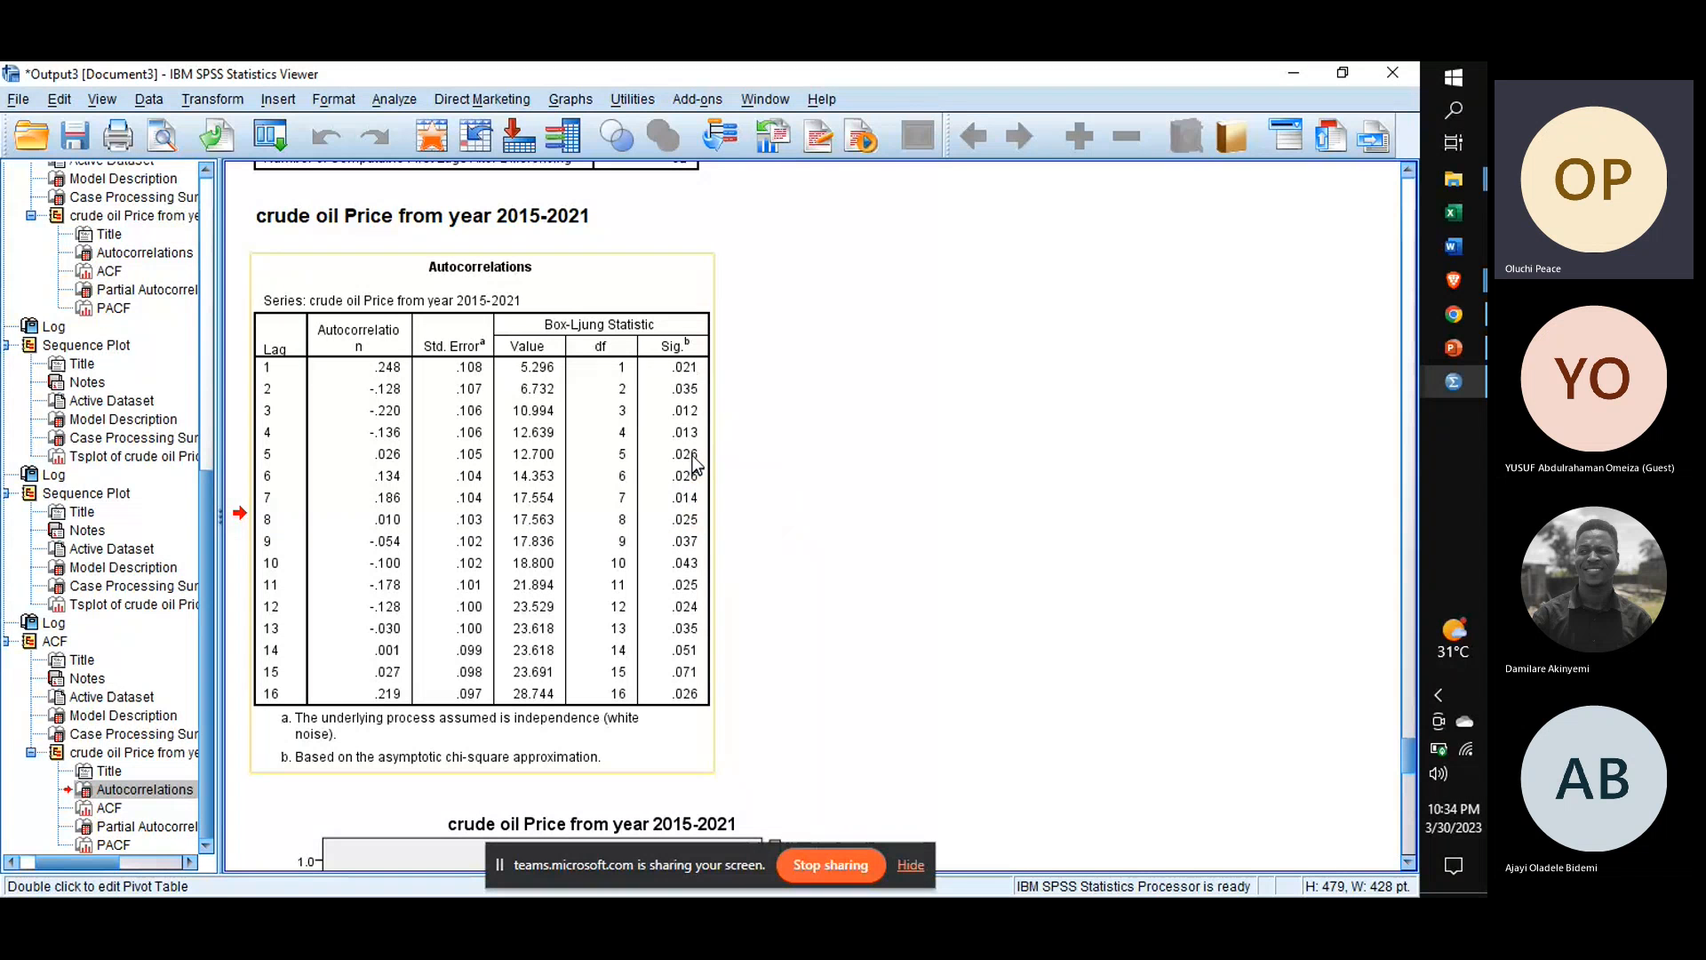
Step: Compare the lag coefficients with the confidence limits in the ACF and partial ACF charts of the differenced crude oil price
{"action": "scroll", "coordinate": [892, 647], "scroll_direction": "down", "scroll_amount": 3}
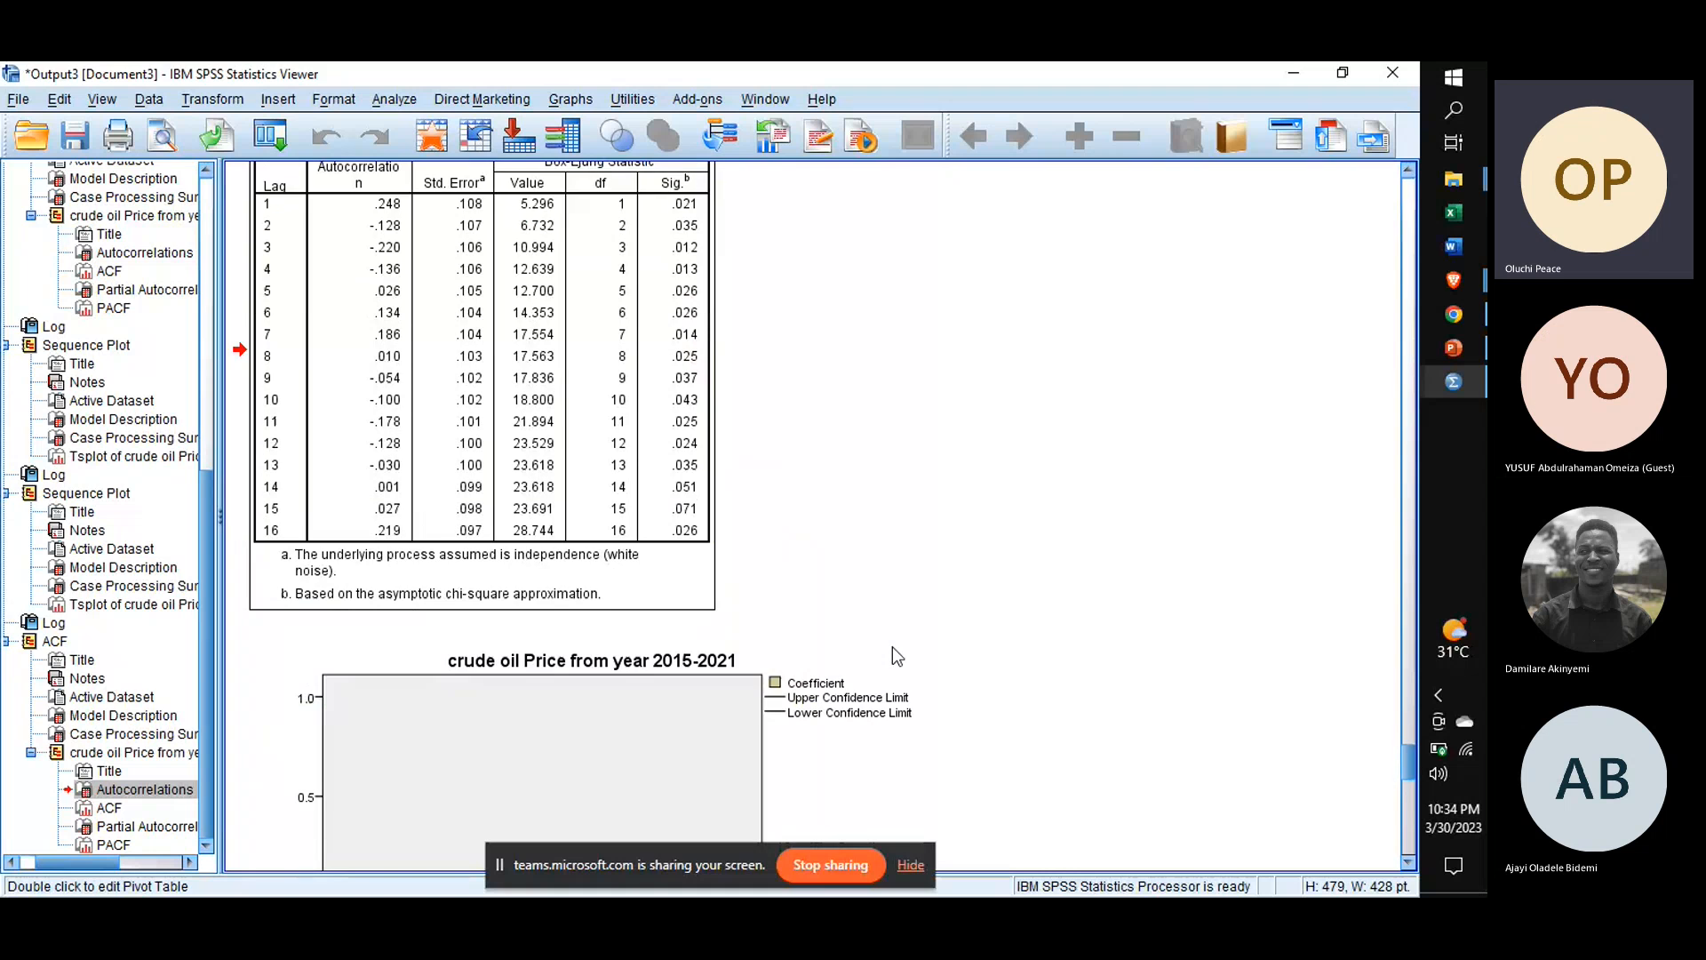
{"action": "scroll", "coordinate": [892, 646], "scroll_direction": "down", "scroll_amount": 3}
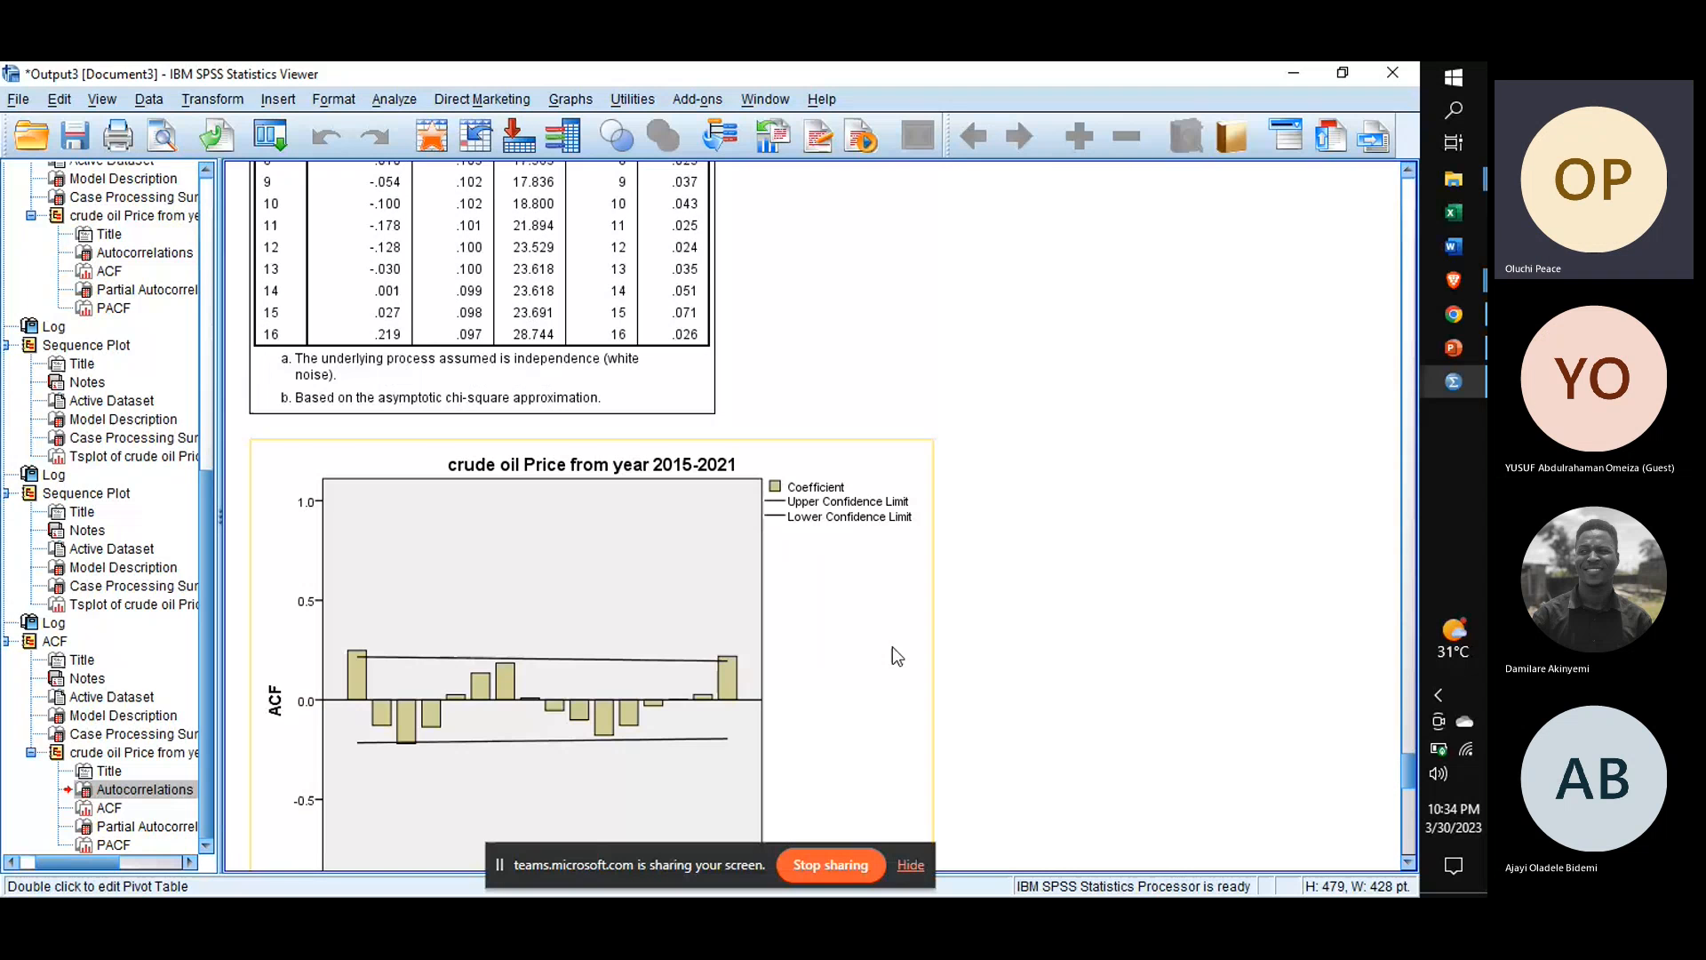
{"action": "scroll", "coordinate": [892, 646], "scroll_direction": "down", "scroll_amount": 2}
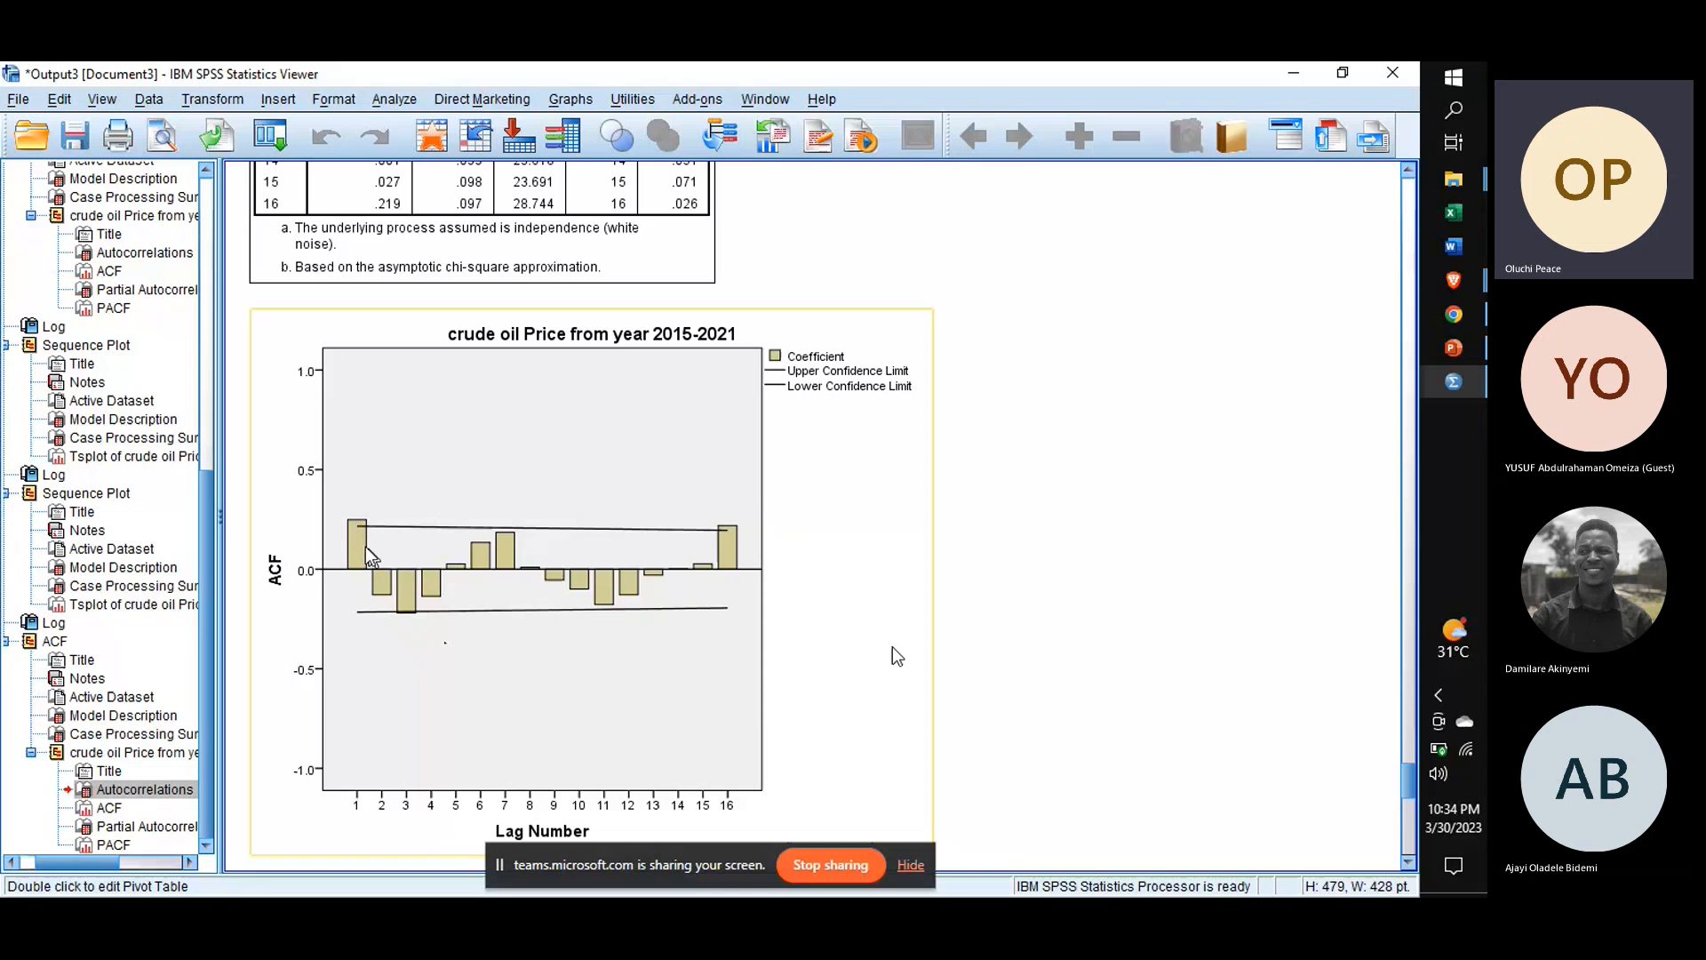
{"action": "scroll", "coordinate": [359, 546], "scroll_direction": "down", "scroll_amount": 8}
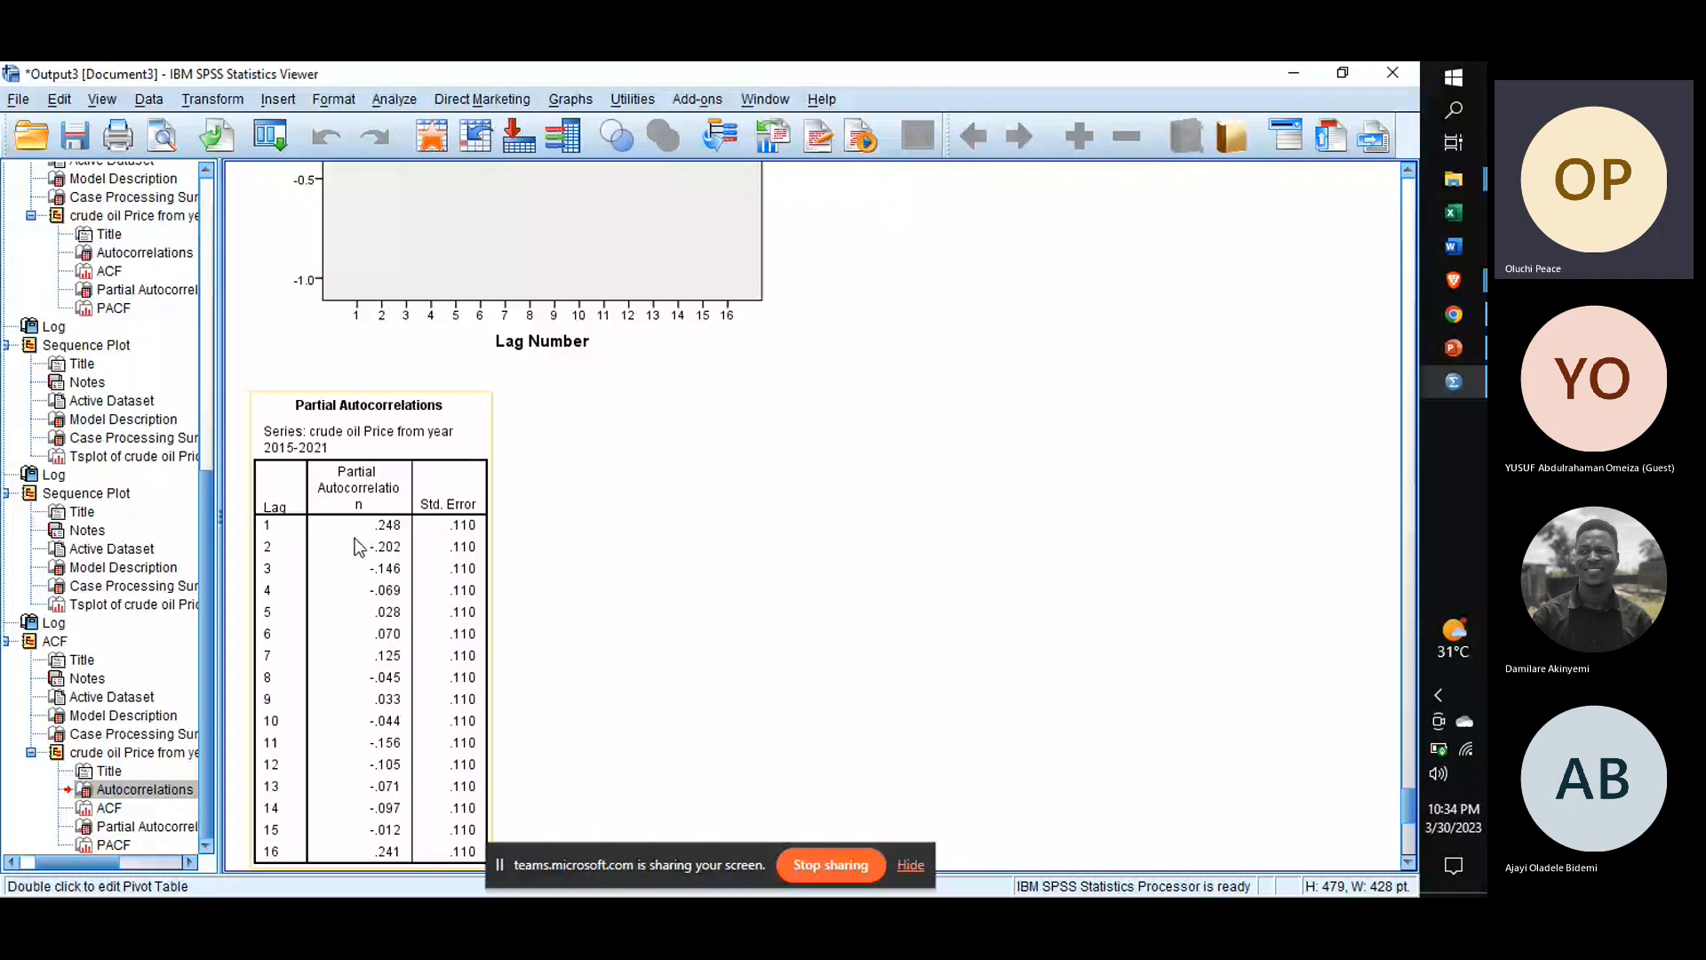
{"action": "scroll", "coordinate": [355, 537], "scroll_direction": "down", "scroll_amount": 3}
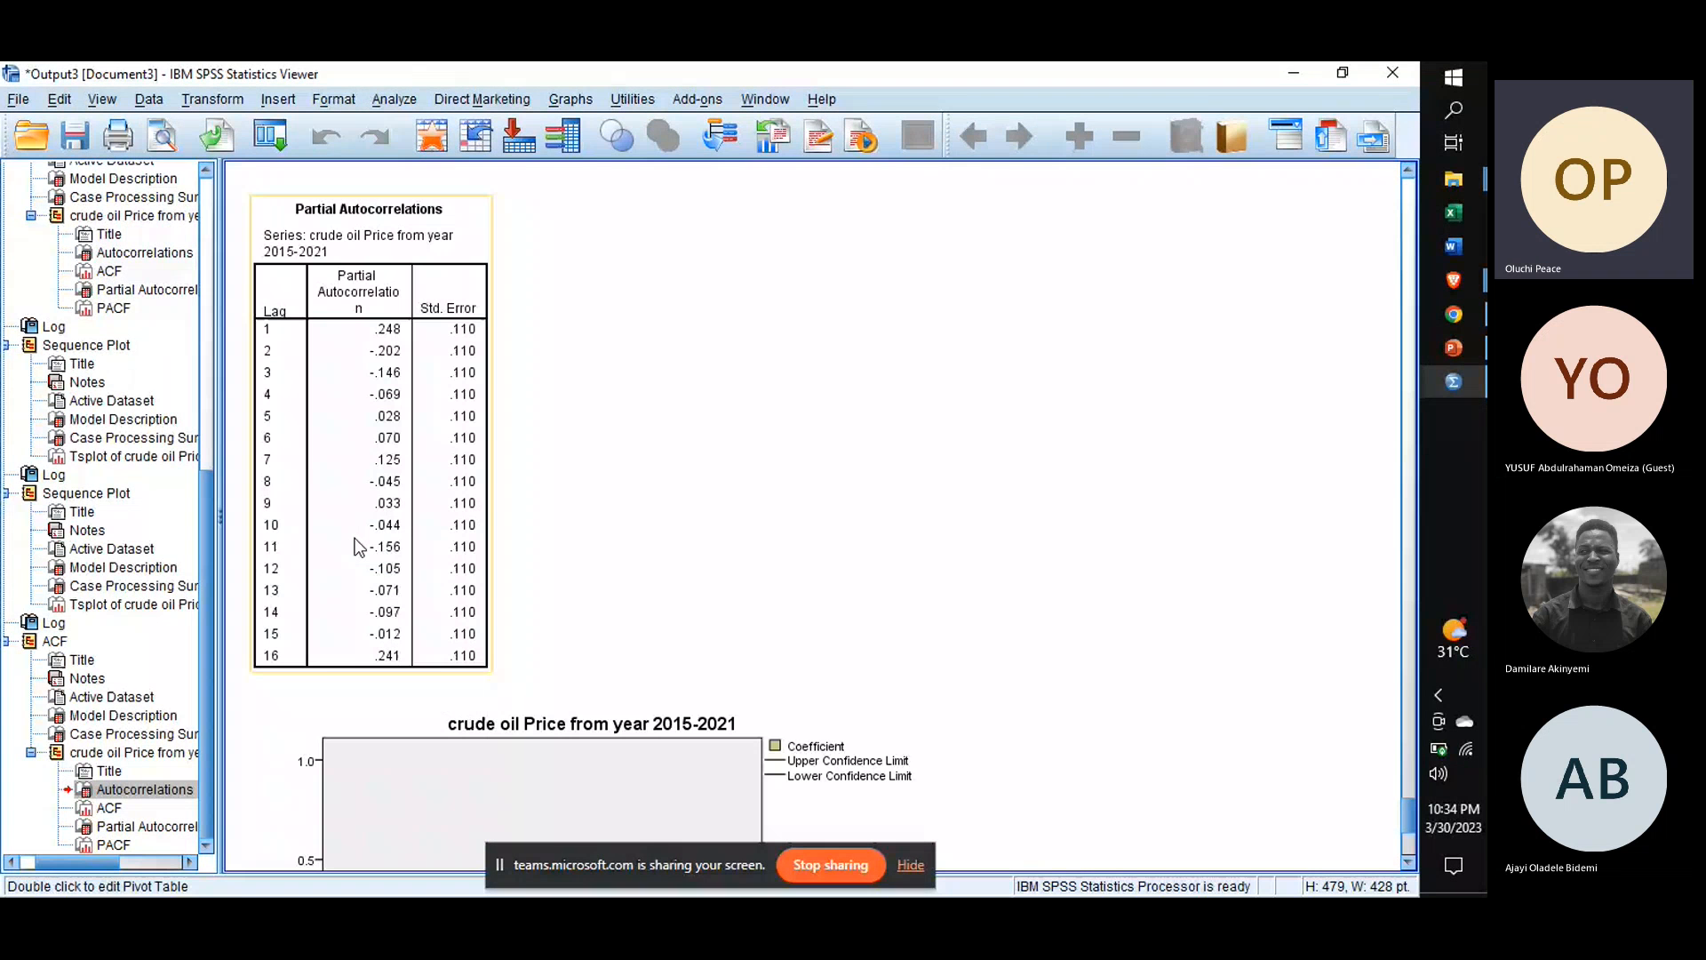
{"action": "scroll", "coordinate": [359, 544], "scroll_direction": "down", "scroll_amount": 7}
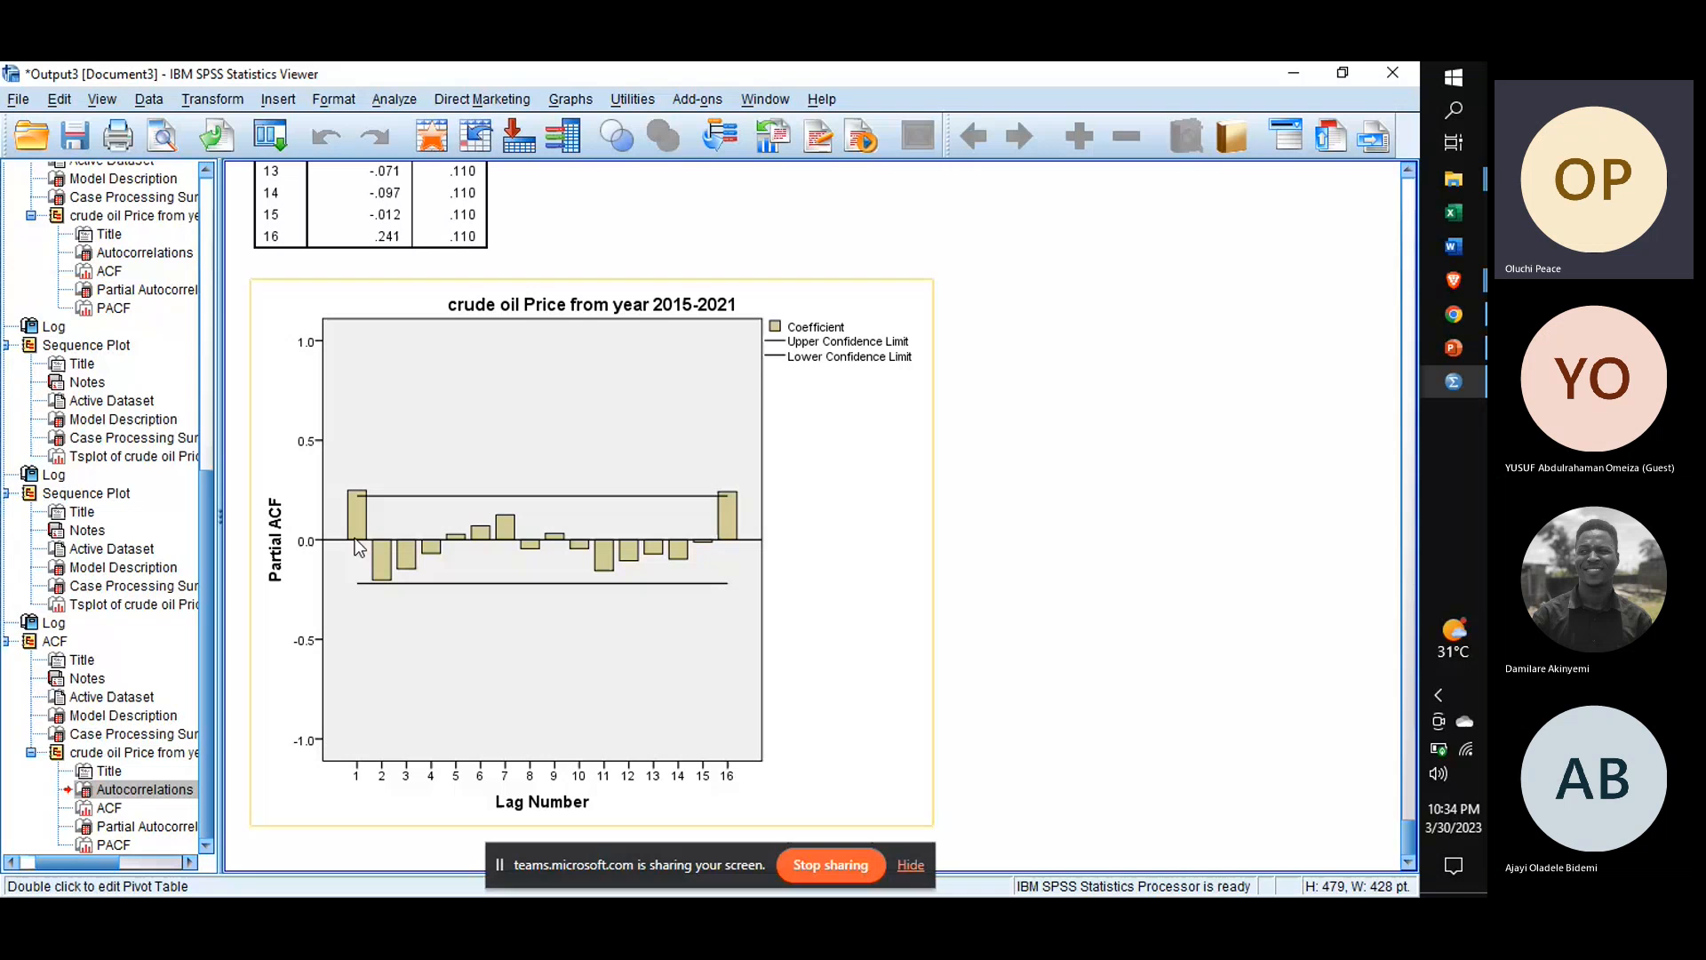
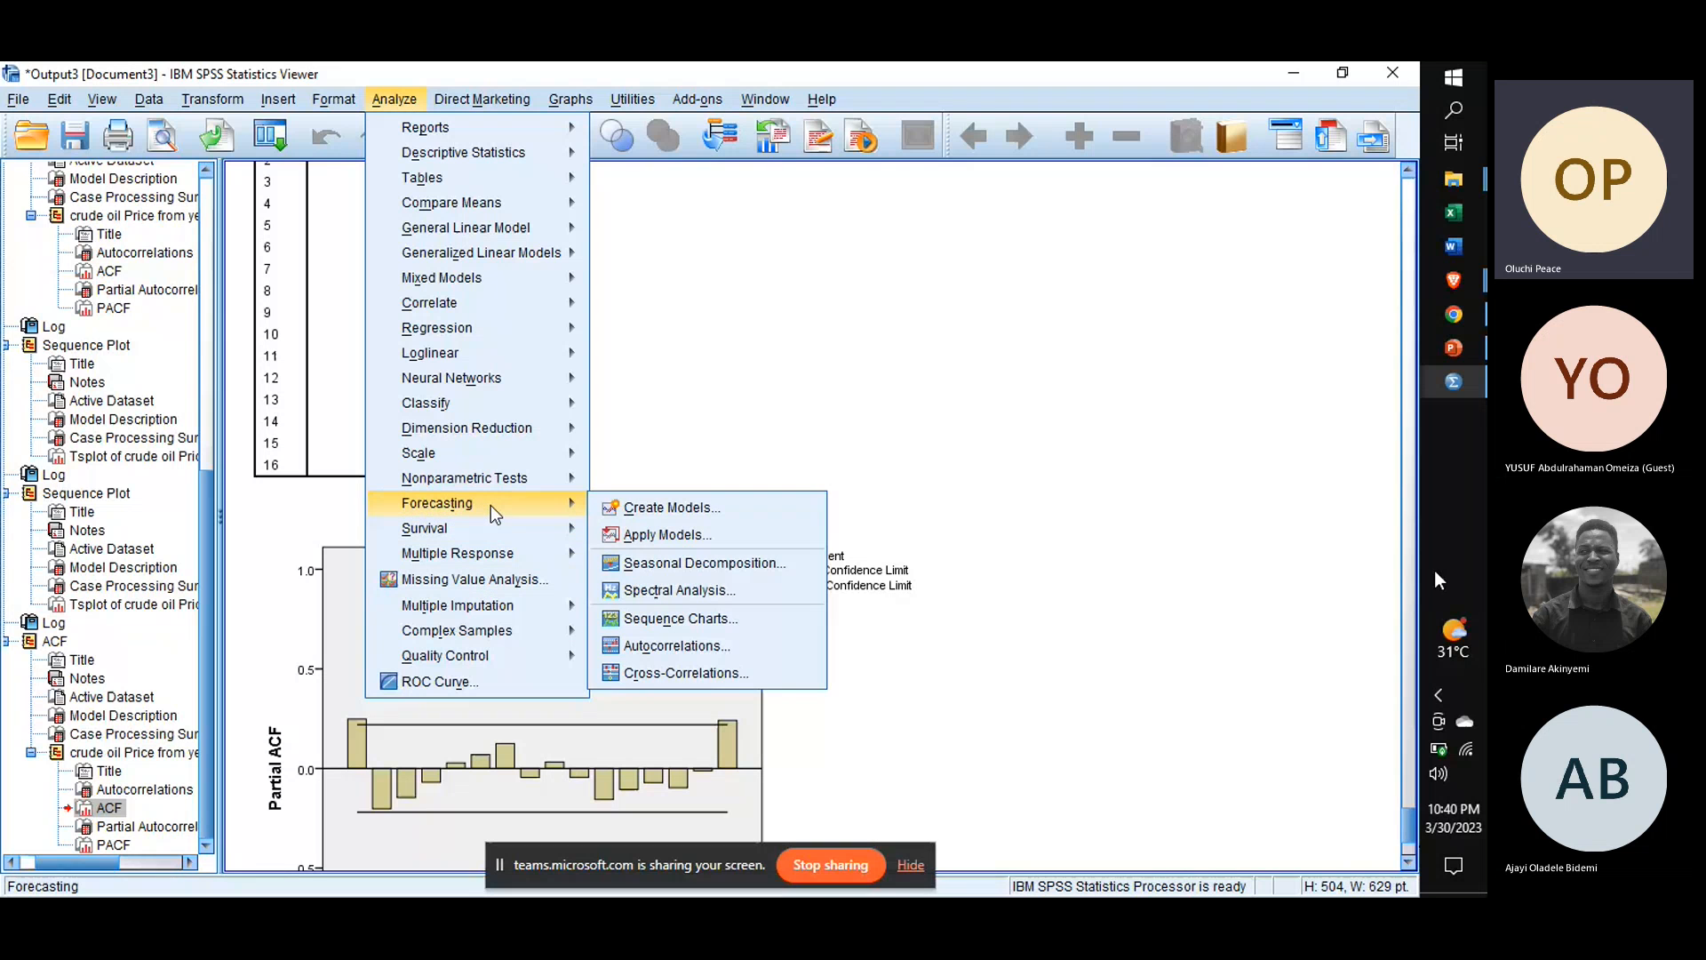
Step: Set up a Time Series Modeler model with the crude oil price as dependent variable and ARIMA as the method
{"action": "left_click", "coordinate": [655, 510]}
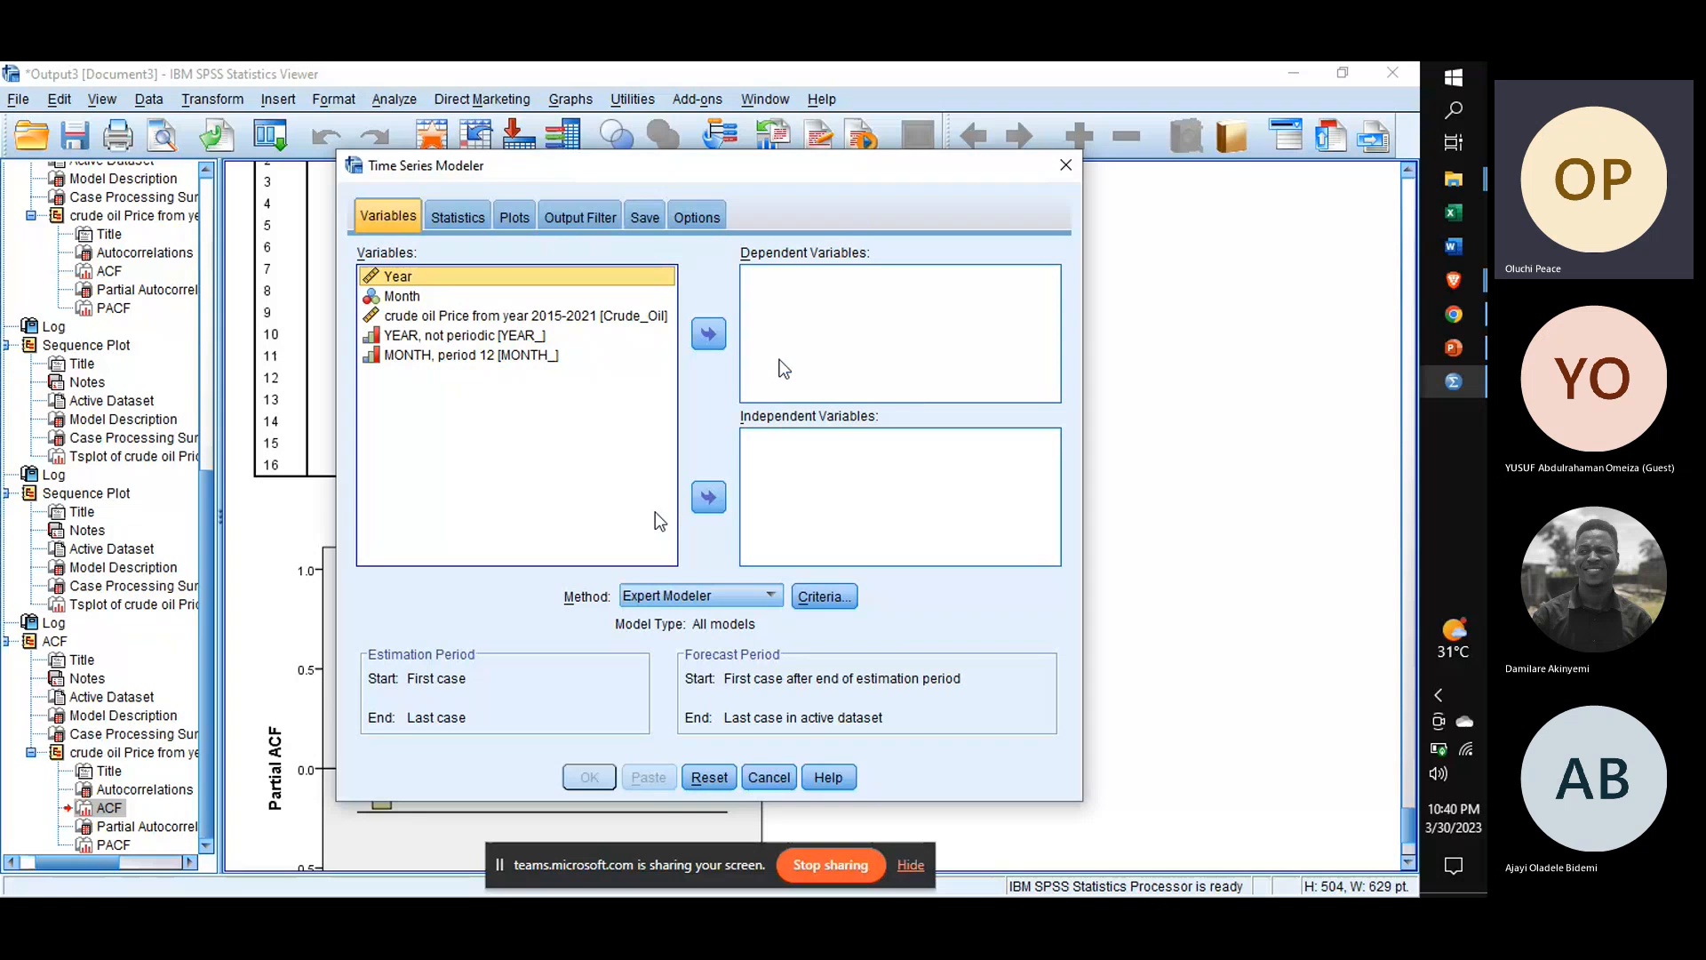
{"action": "left_click", "coordinate": [560, 315]}
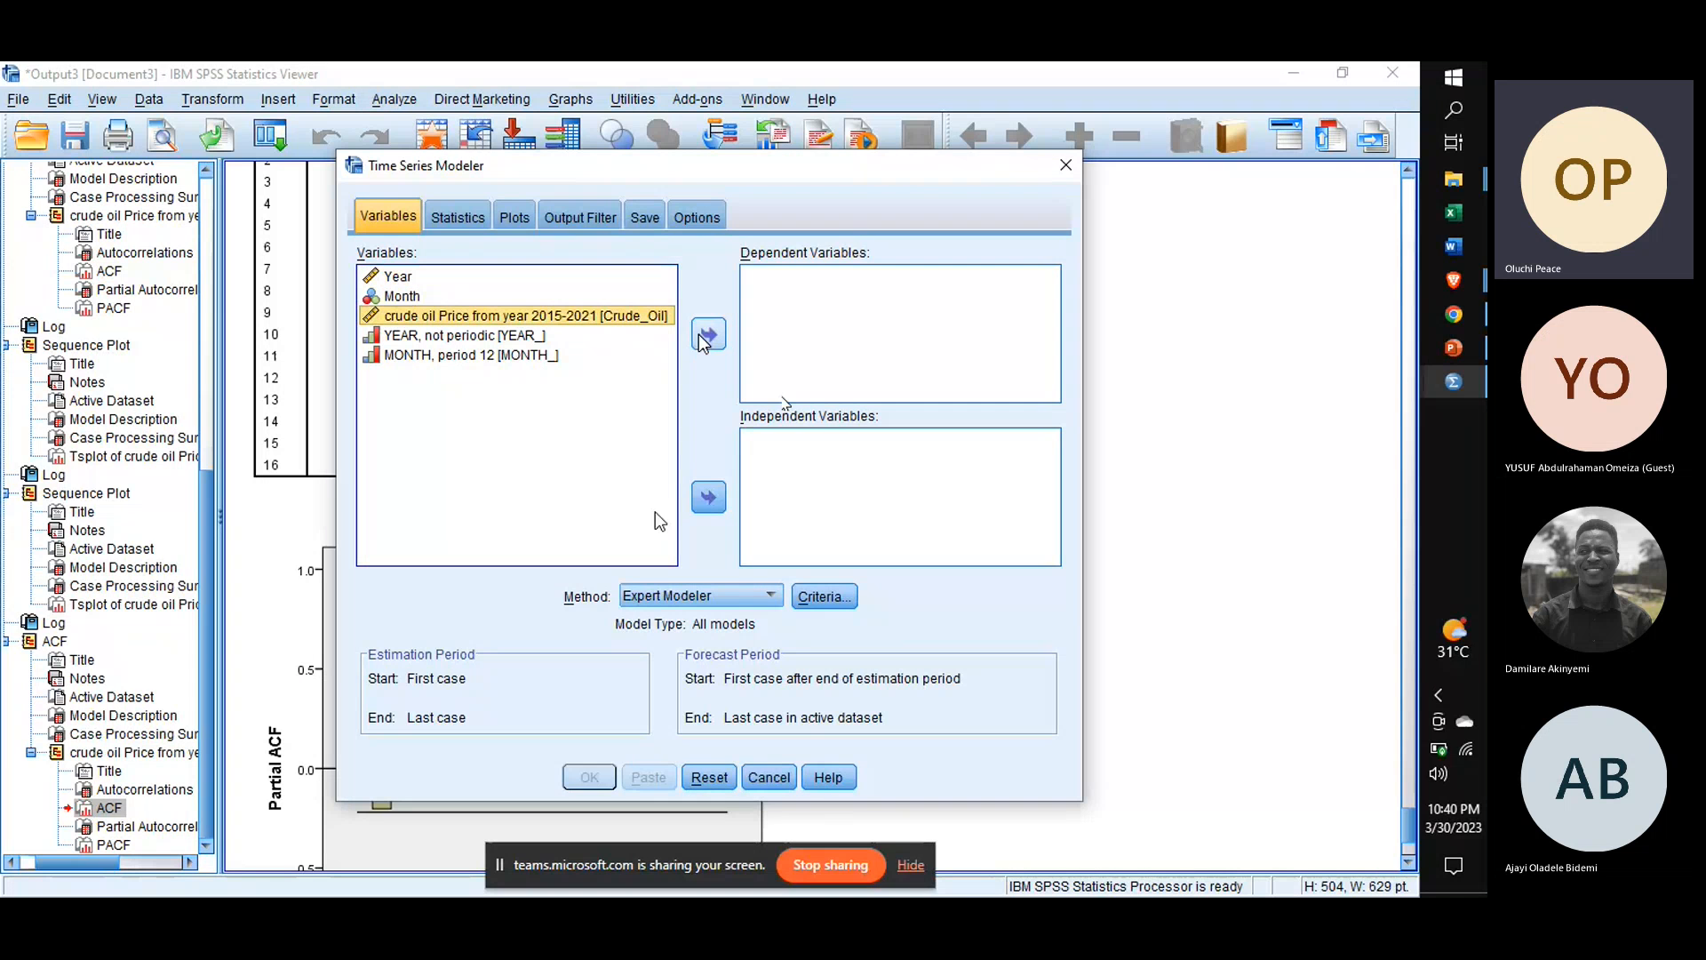
{"action": "left_click", "coordinate": [707, 338]}
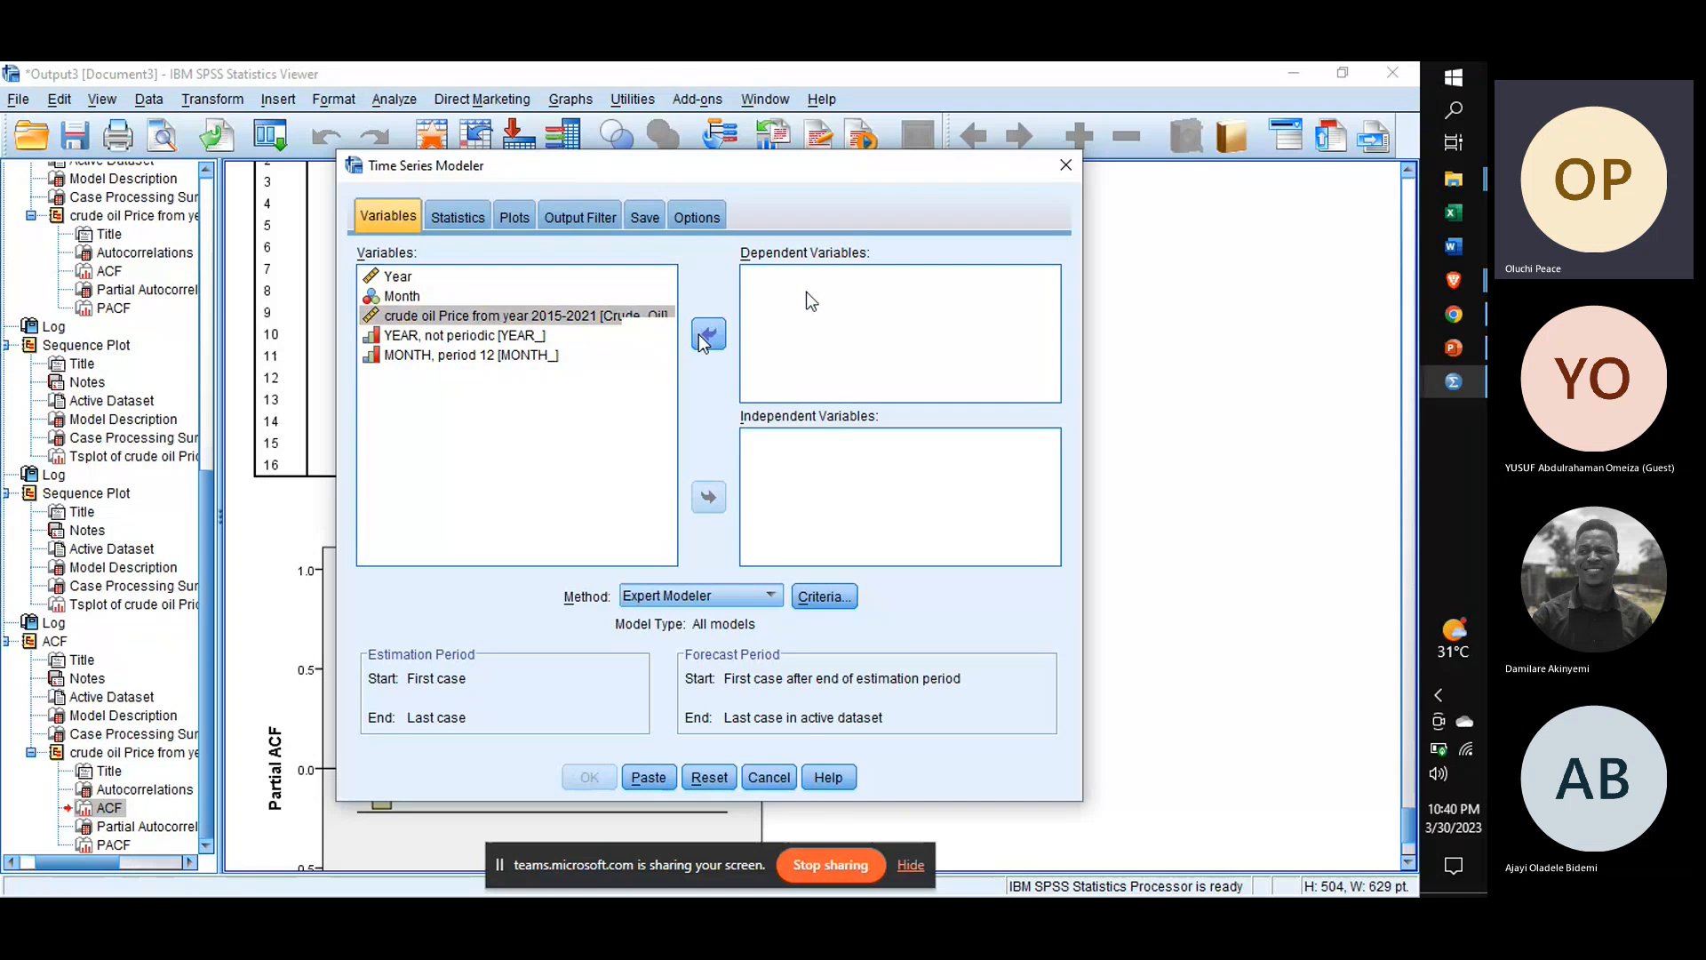
{"action": "left_click", "coordinate": [771, 596]}
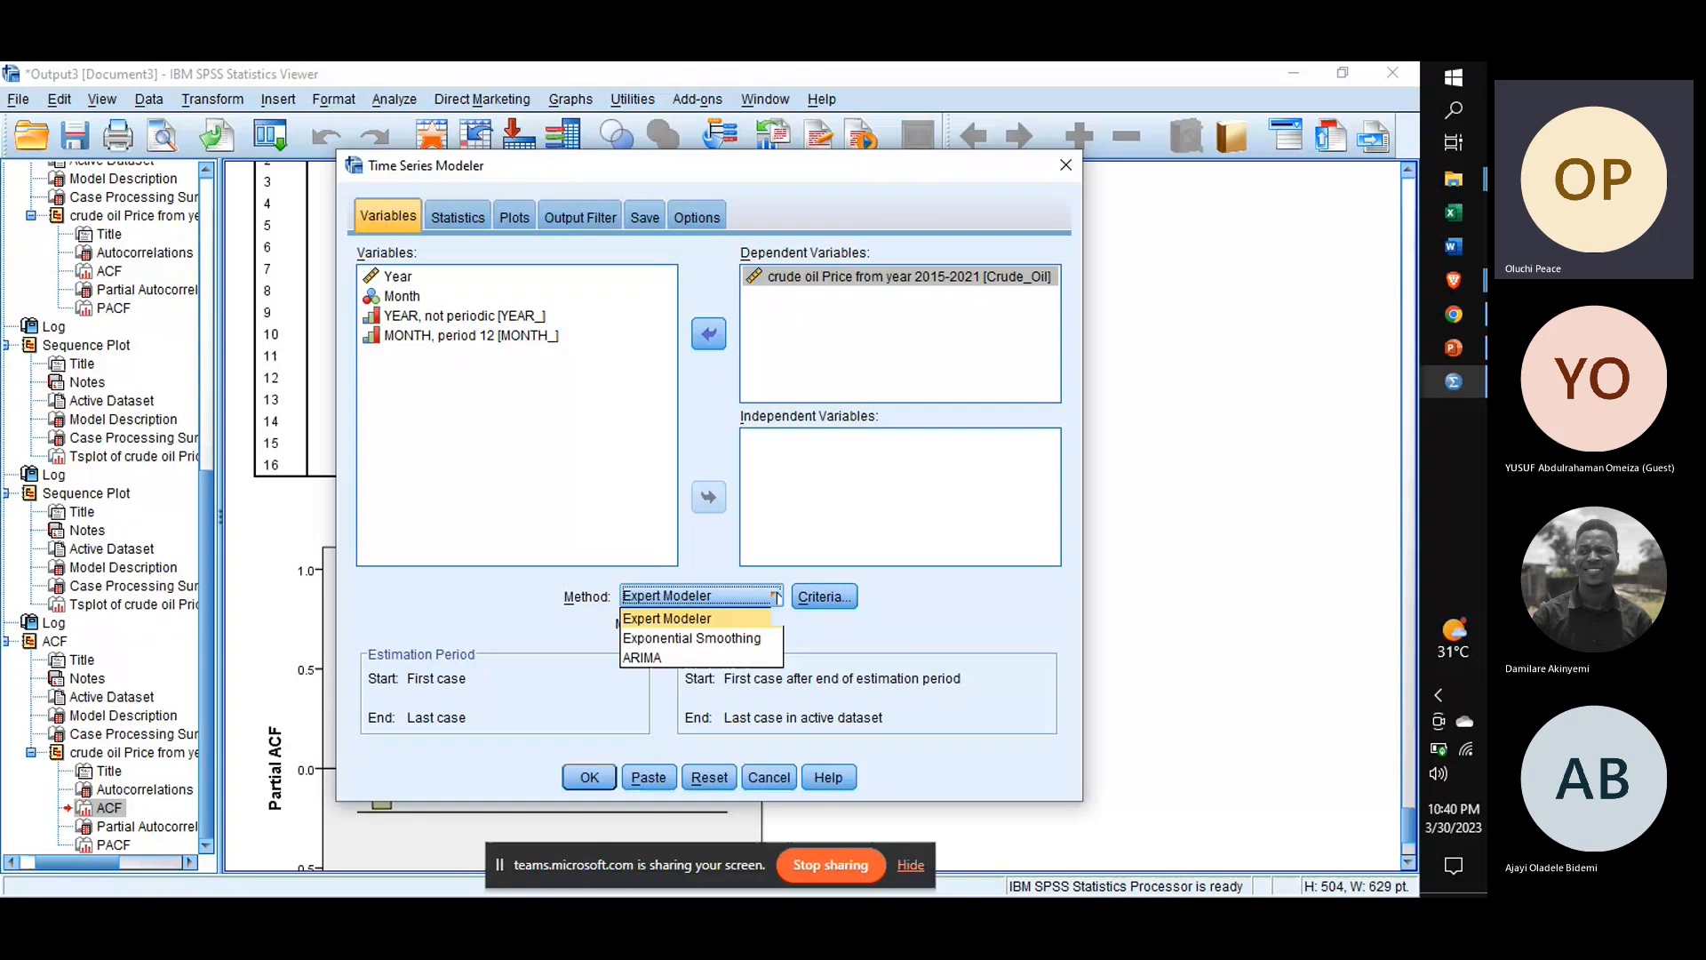
{"action": "left_click", "coordinate": [728, 657]}
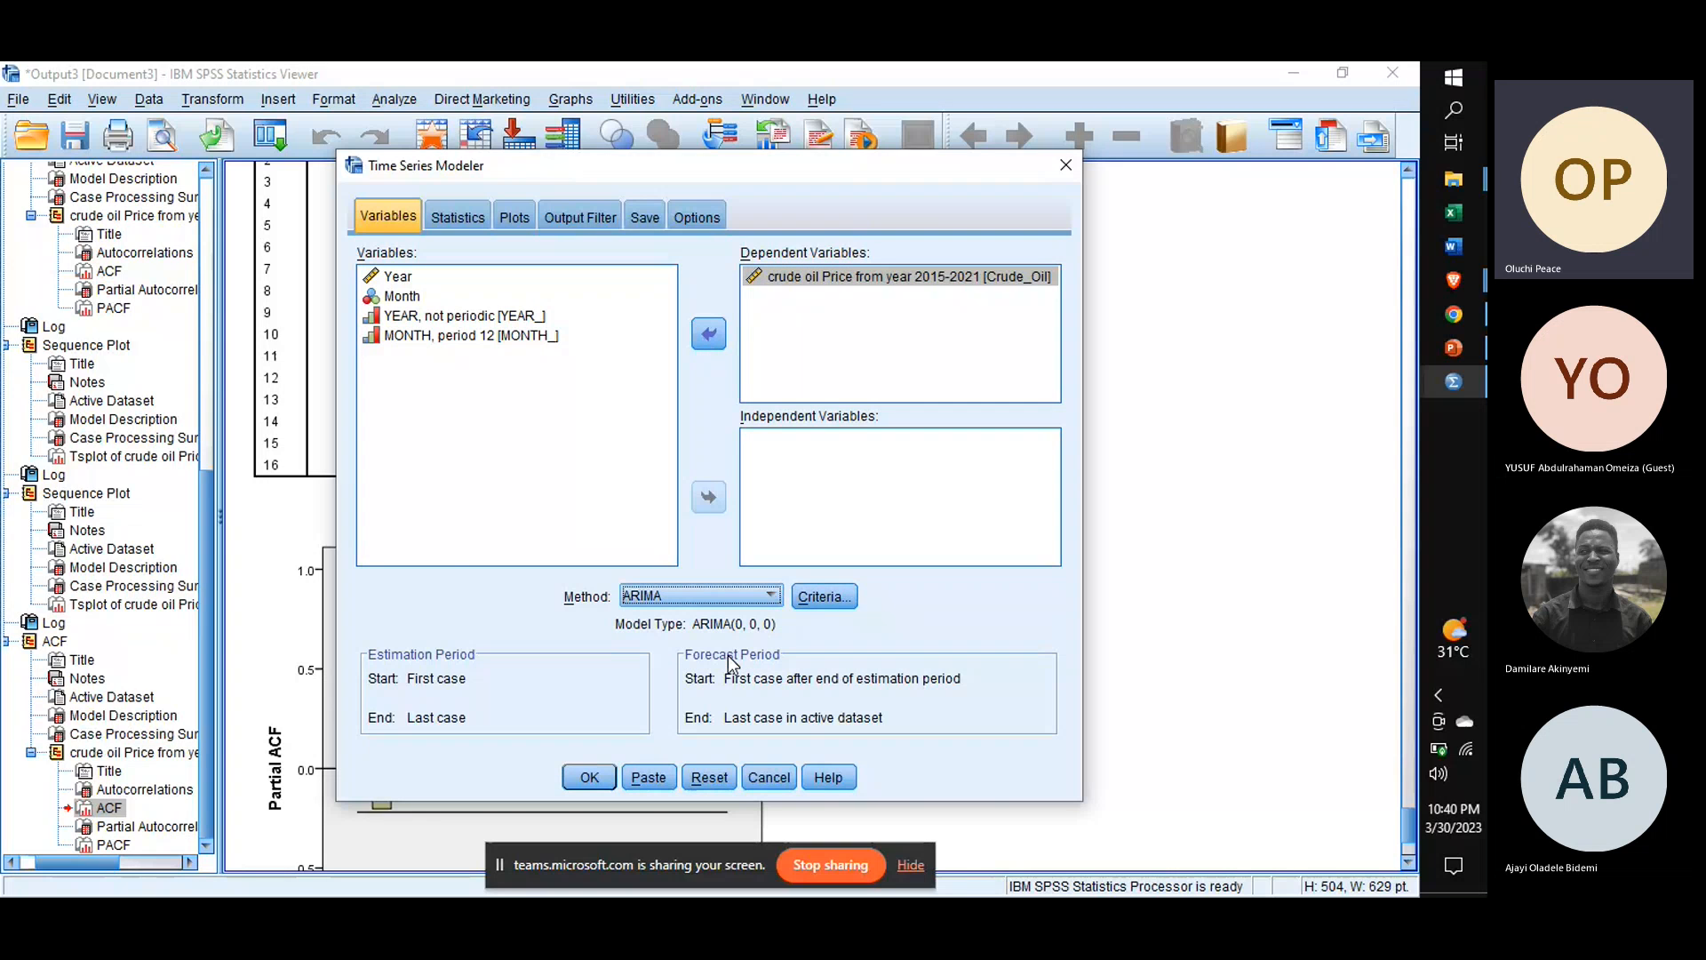
Step: Set the nonseasonal ARIMA orders to autoregressive 0, difference 1 and moving average 1
{"action": "left_click", "coordinate": [813, 599]}
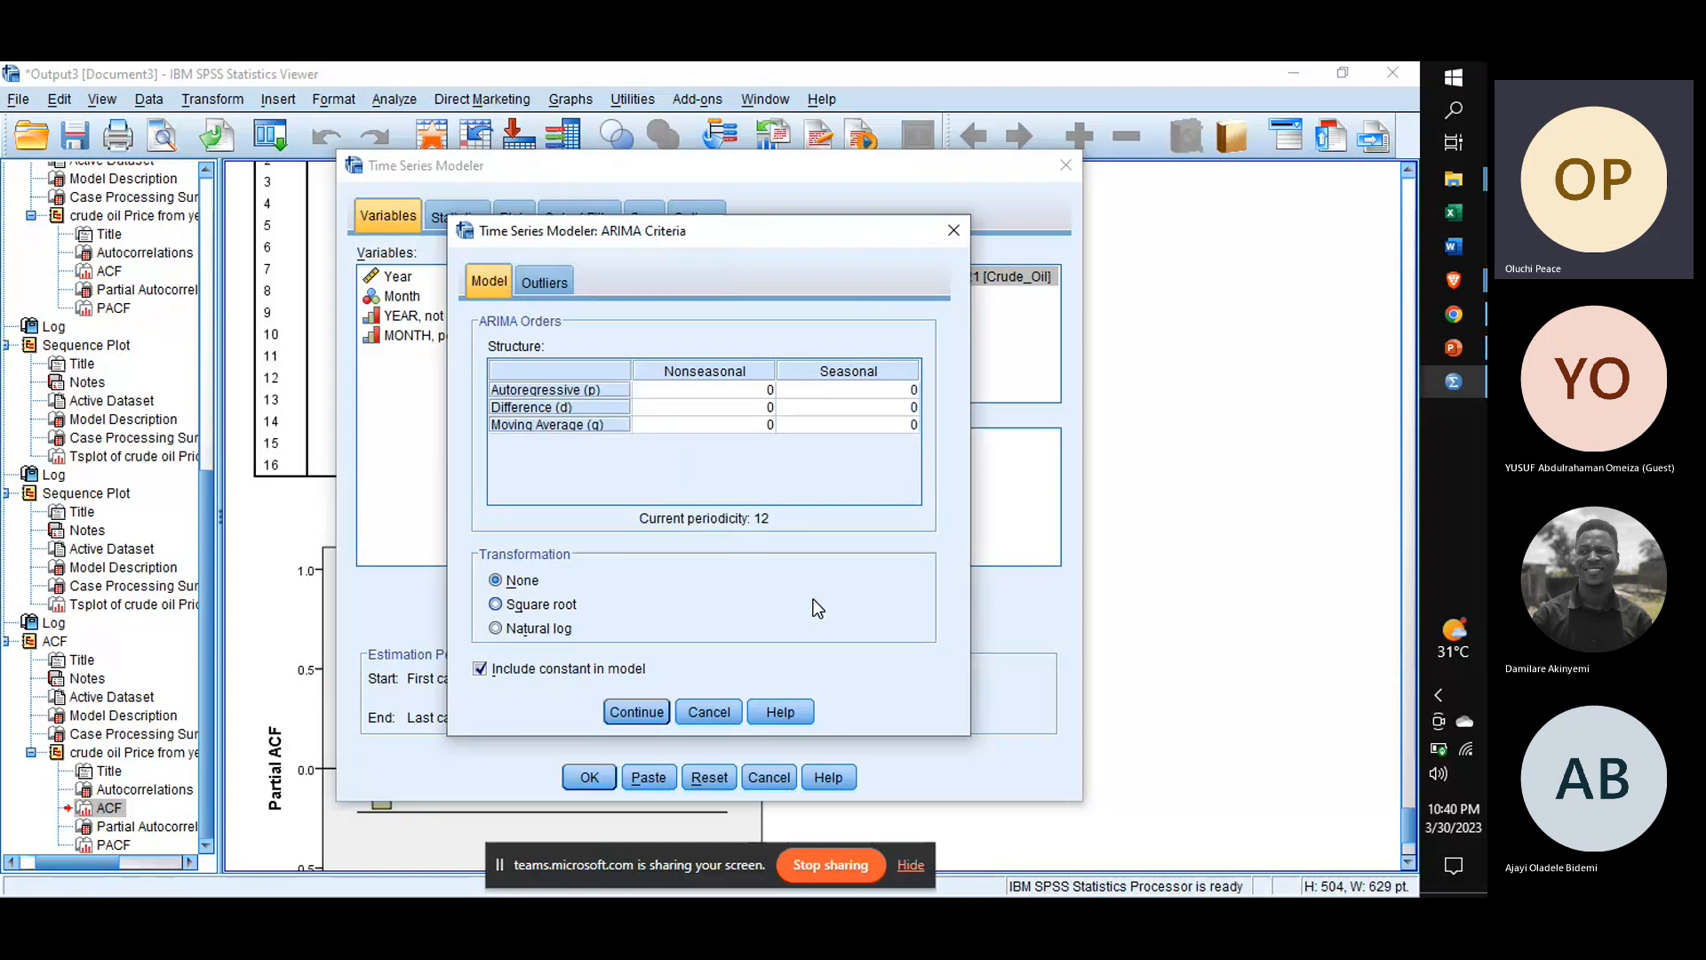
{"action": "left_click", "coordinate": [733, 393]}
{"action": "type", "text": "o"}
{"action": "key", "text": "BackSpace"}
{"action": "key", "text": "BackSpace"}
{"action": "type", "text": "0"}
{"action": "left_click", "coordinate": [733, 414]}
{"action": "type", "text": "1"}
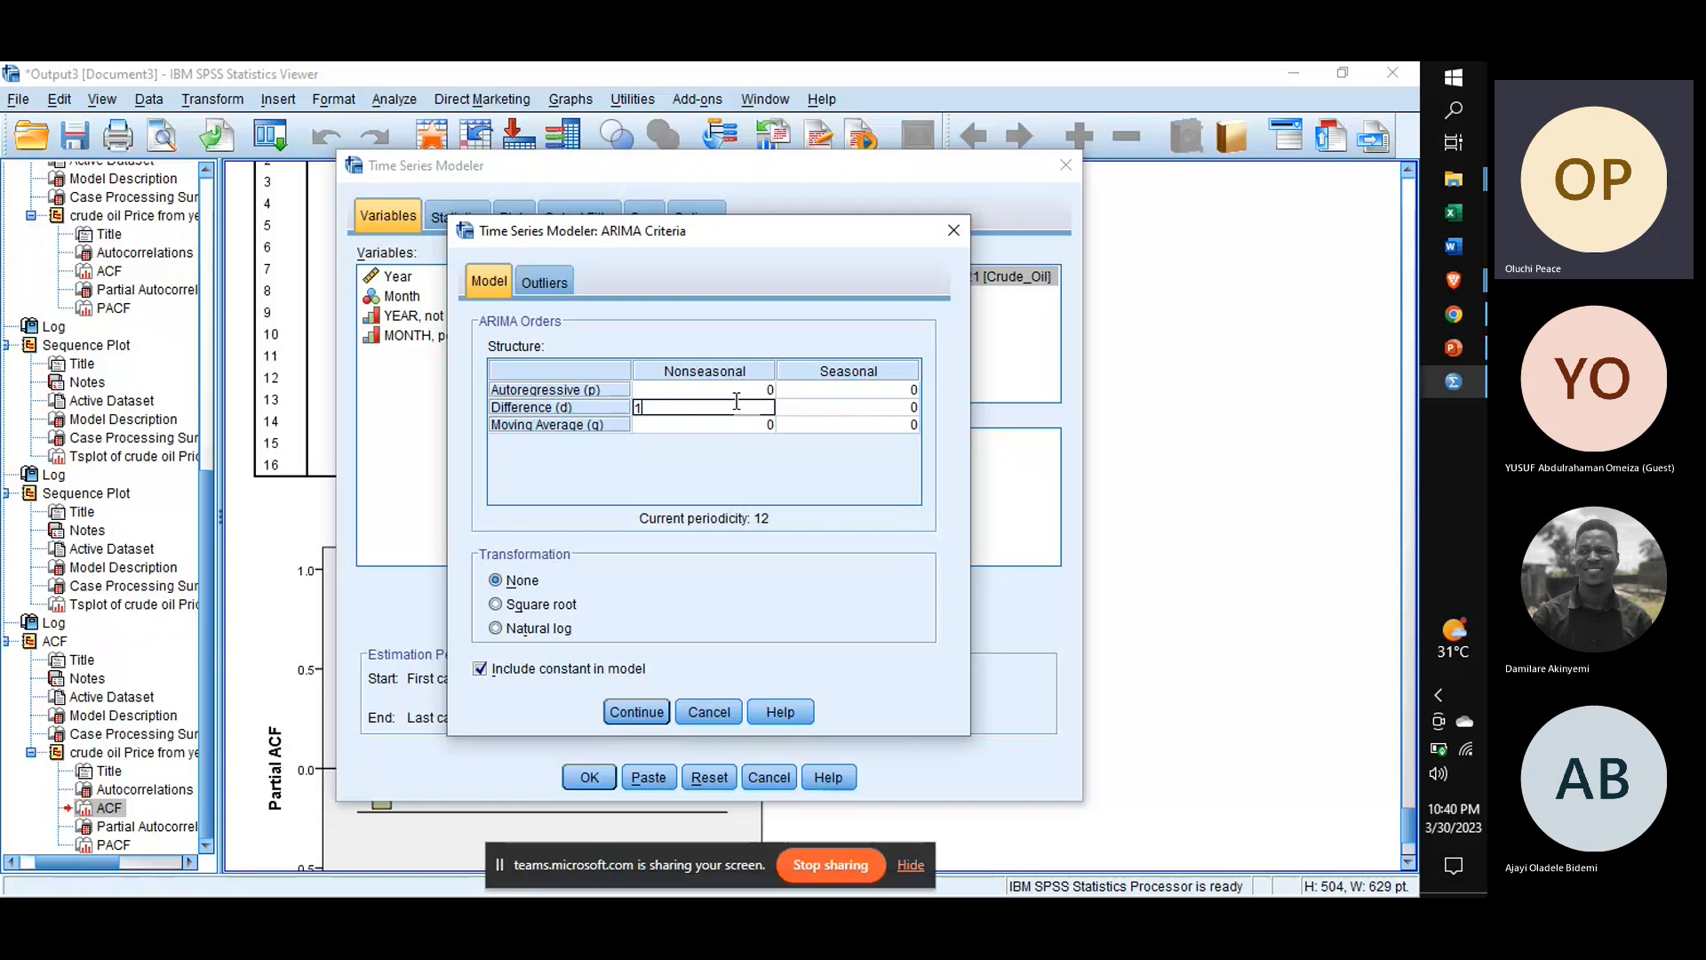
{"action": "left_click", "coordinate": [733, 420]}
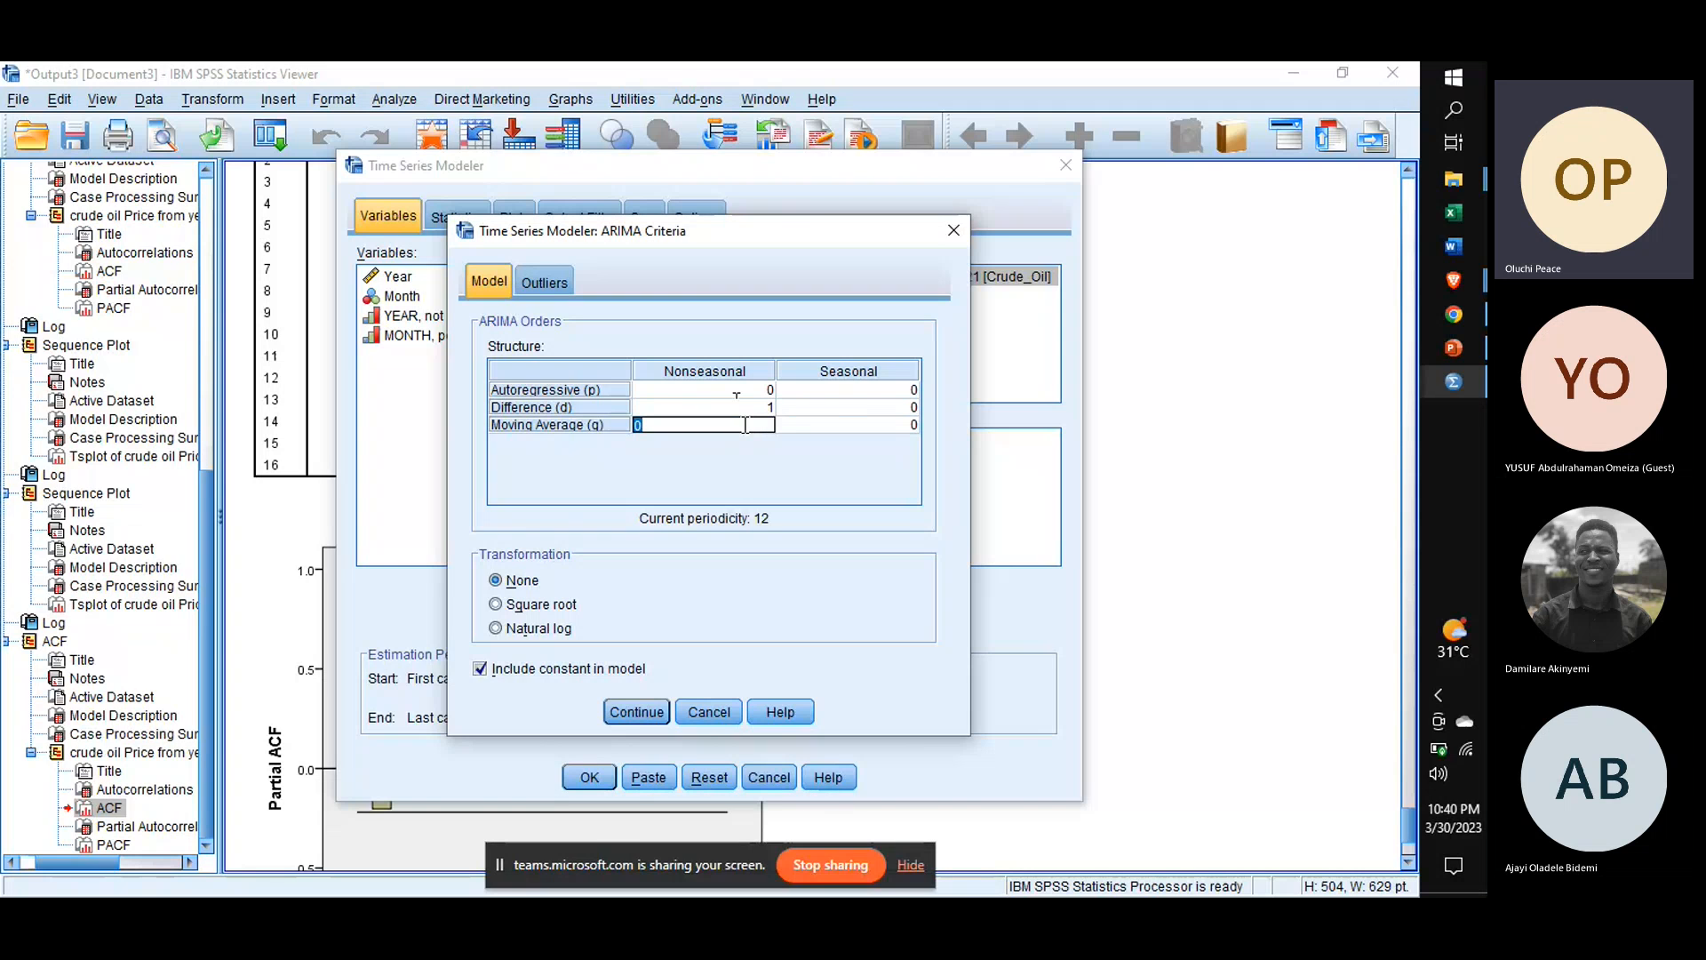
{"action": "type", "text": "1"}
{"action": "left_click", "coordinate": [637, 712]}
Step: Request parameter estimates, residual ACF and residual PACF for individual models, plus forecasts and the normalized BIC fit measure
{"action": "left_click", "coordinate": [461, 222]}
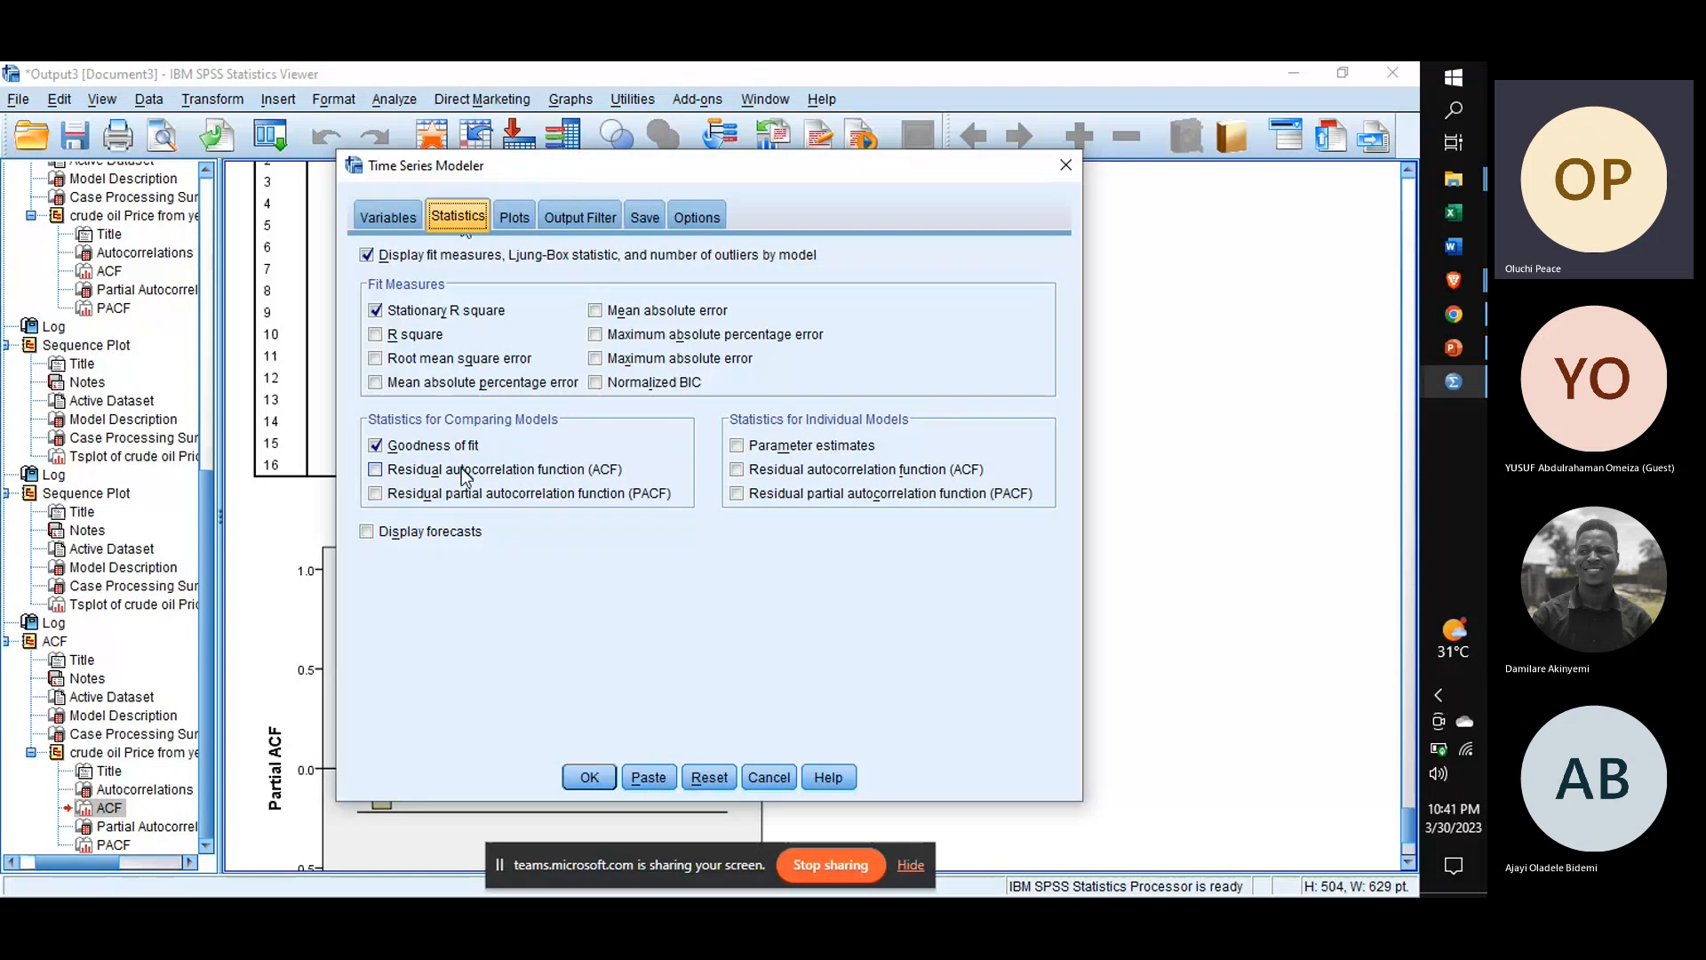
{"action": "left_click", "coordinate": [772, 451]}
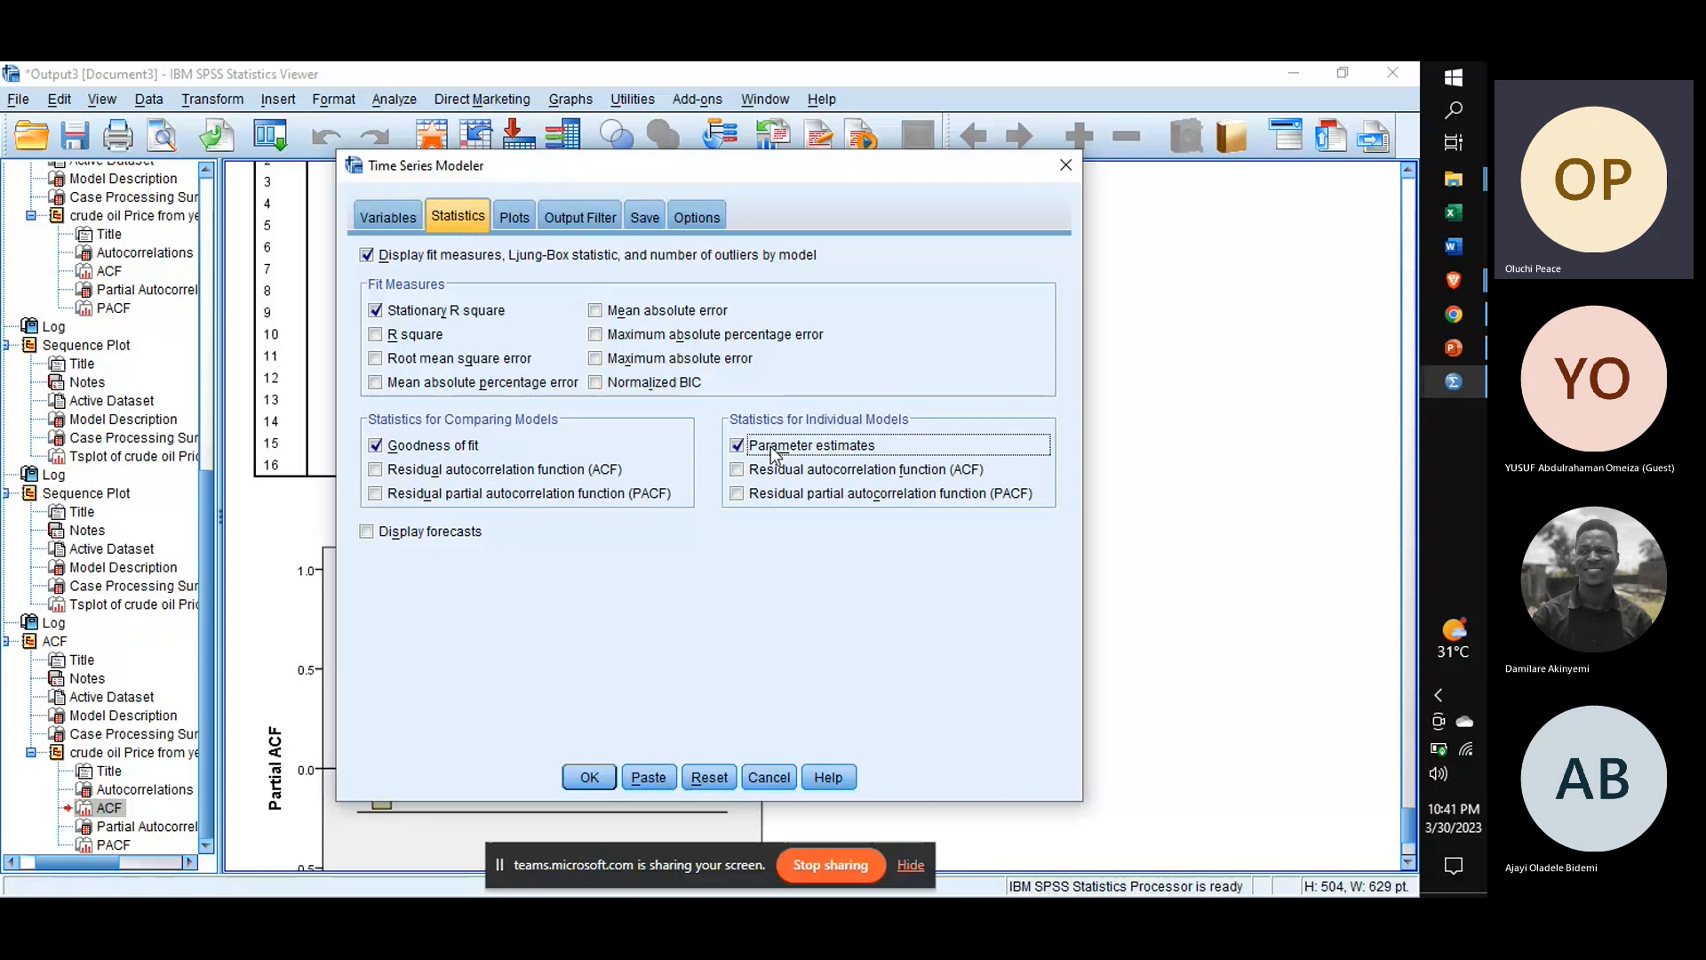
{"action": "left_click", "coordinate": [778, 469]}
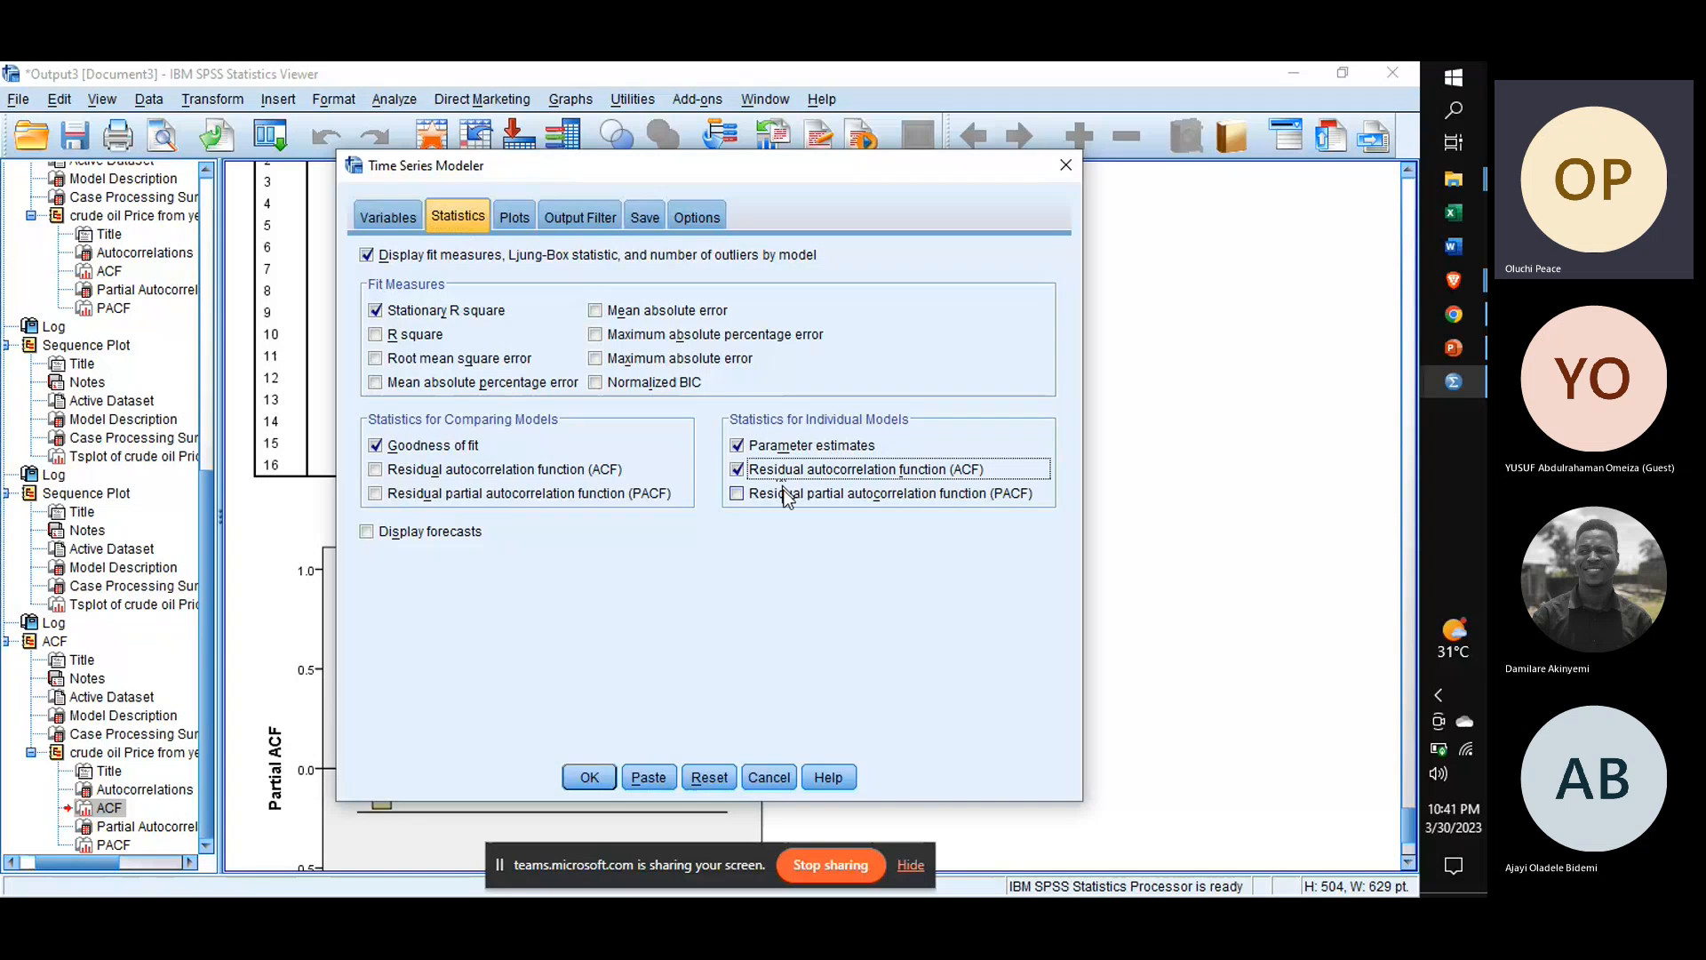
{"action": "left_click", "coordinate": [786, 496]}
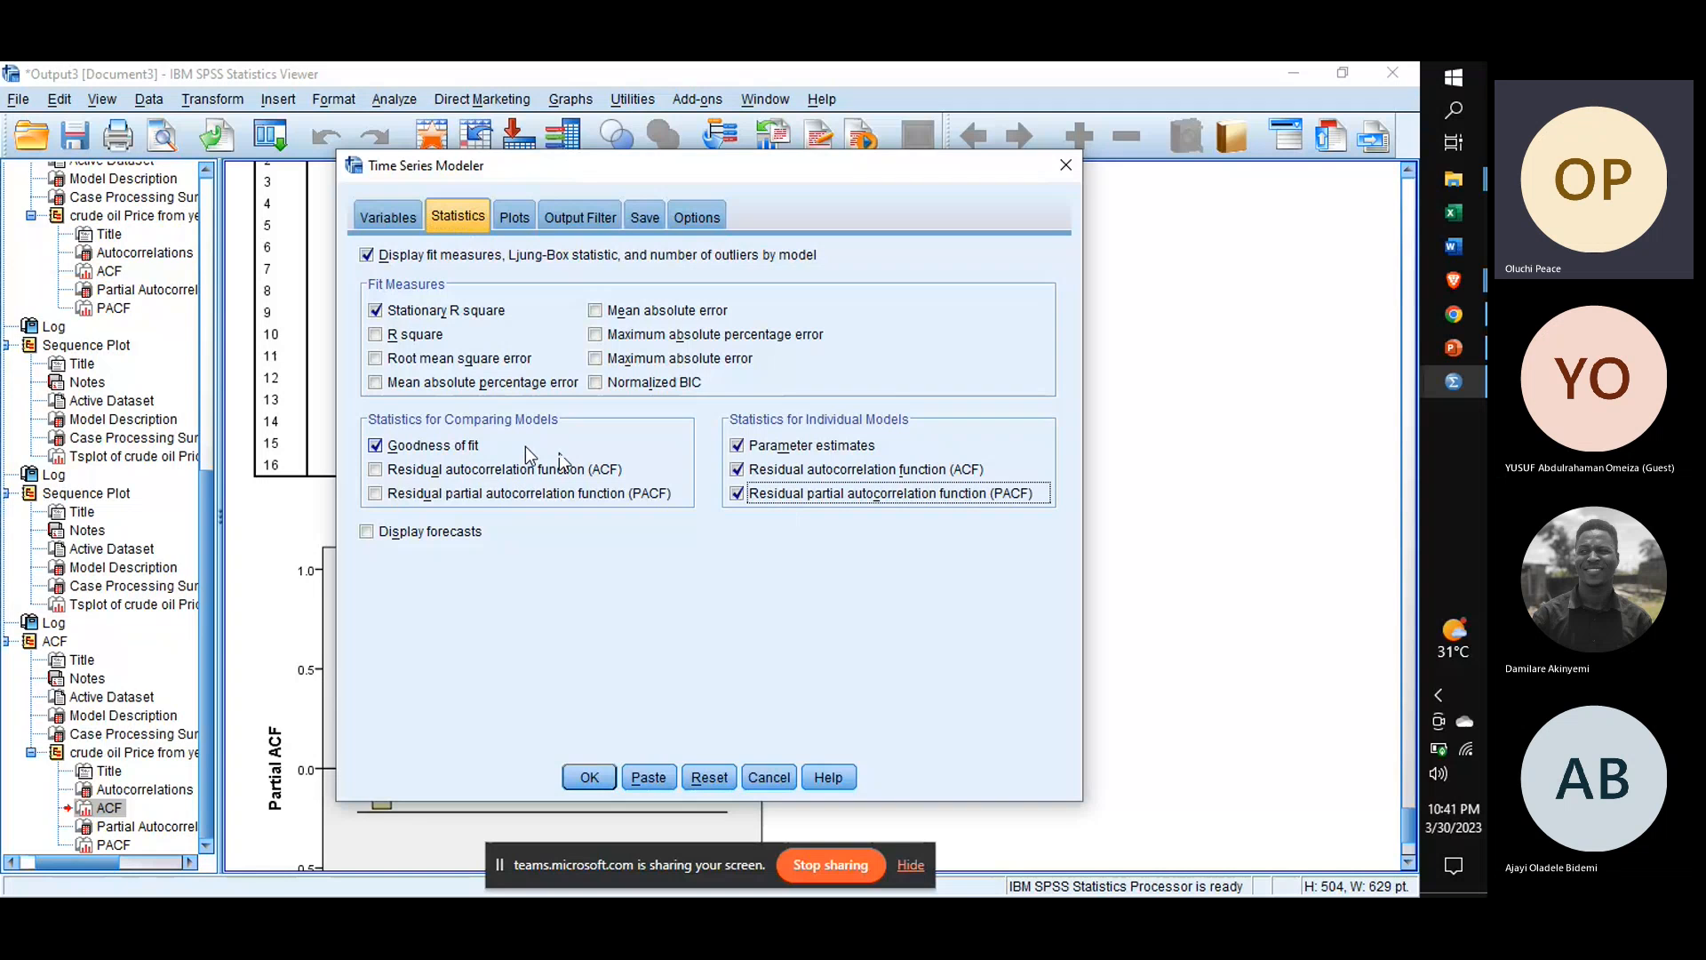
{"action": "left_click", "coordinate": [456, 537]}
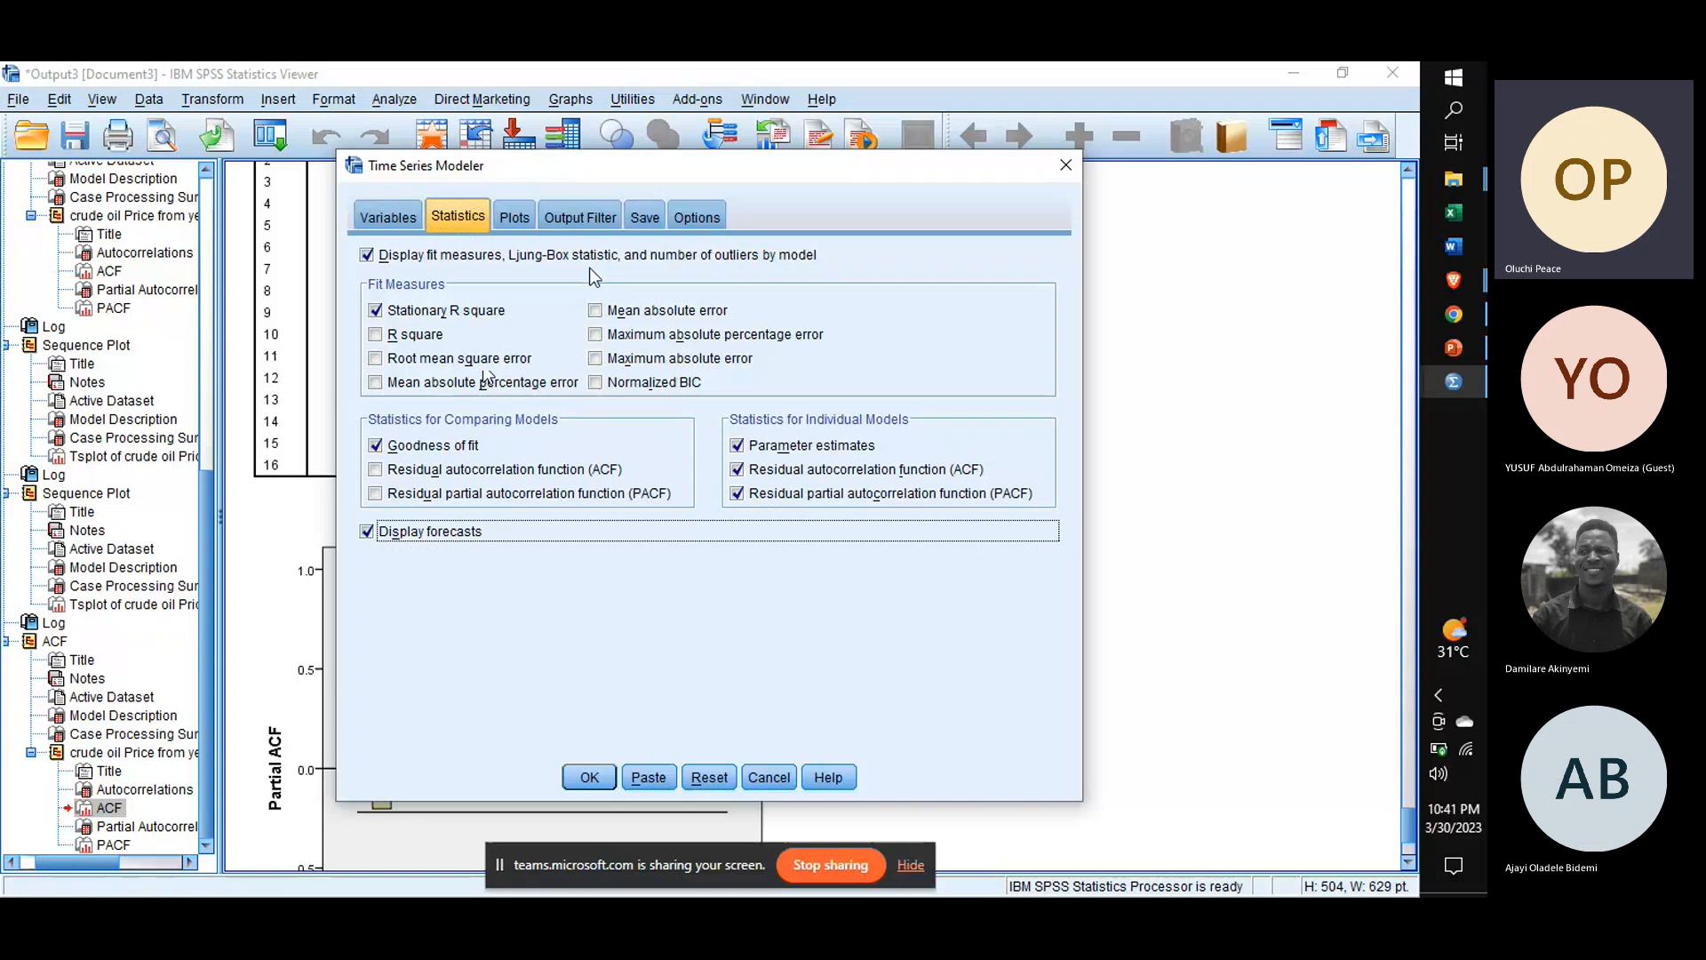
{"action": "left_click", "coordinate": [626, 387]}
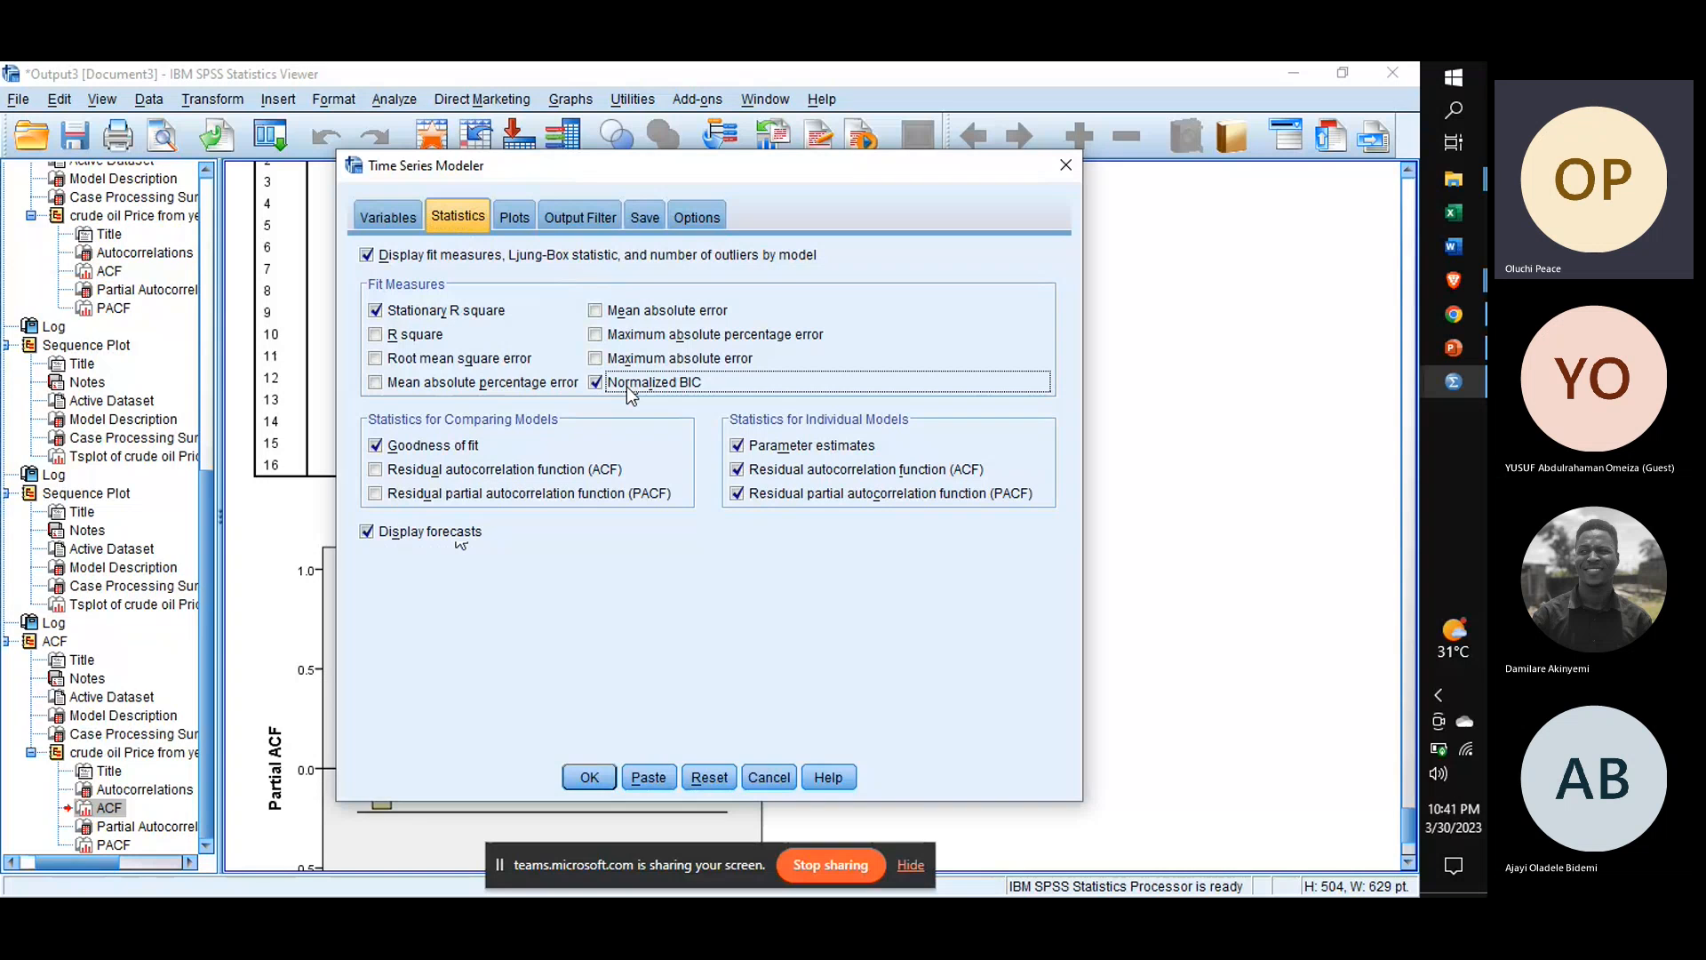
Step: Add forecast confidence intervals, residual ACF and residual PACF to the individual model plots, and a normalized BIC comparison plot
{"action": "left_click", "coordinate": [520, 218]}
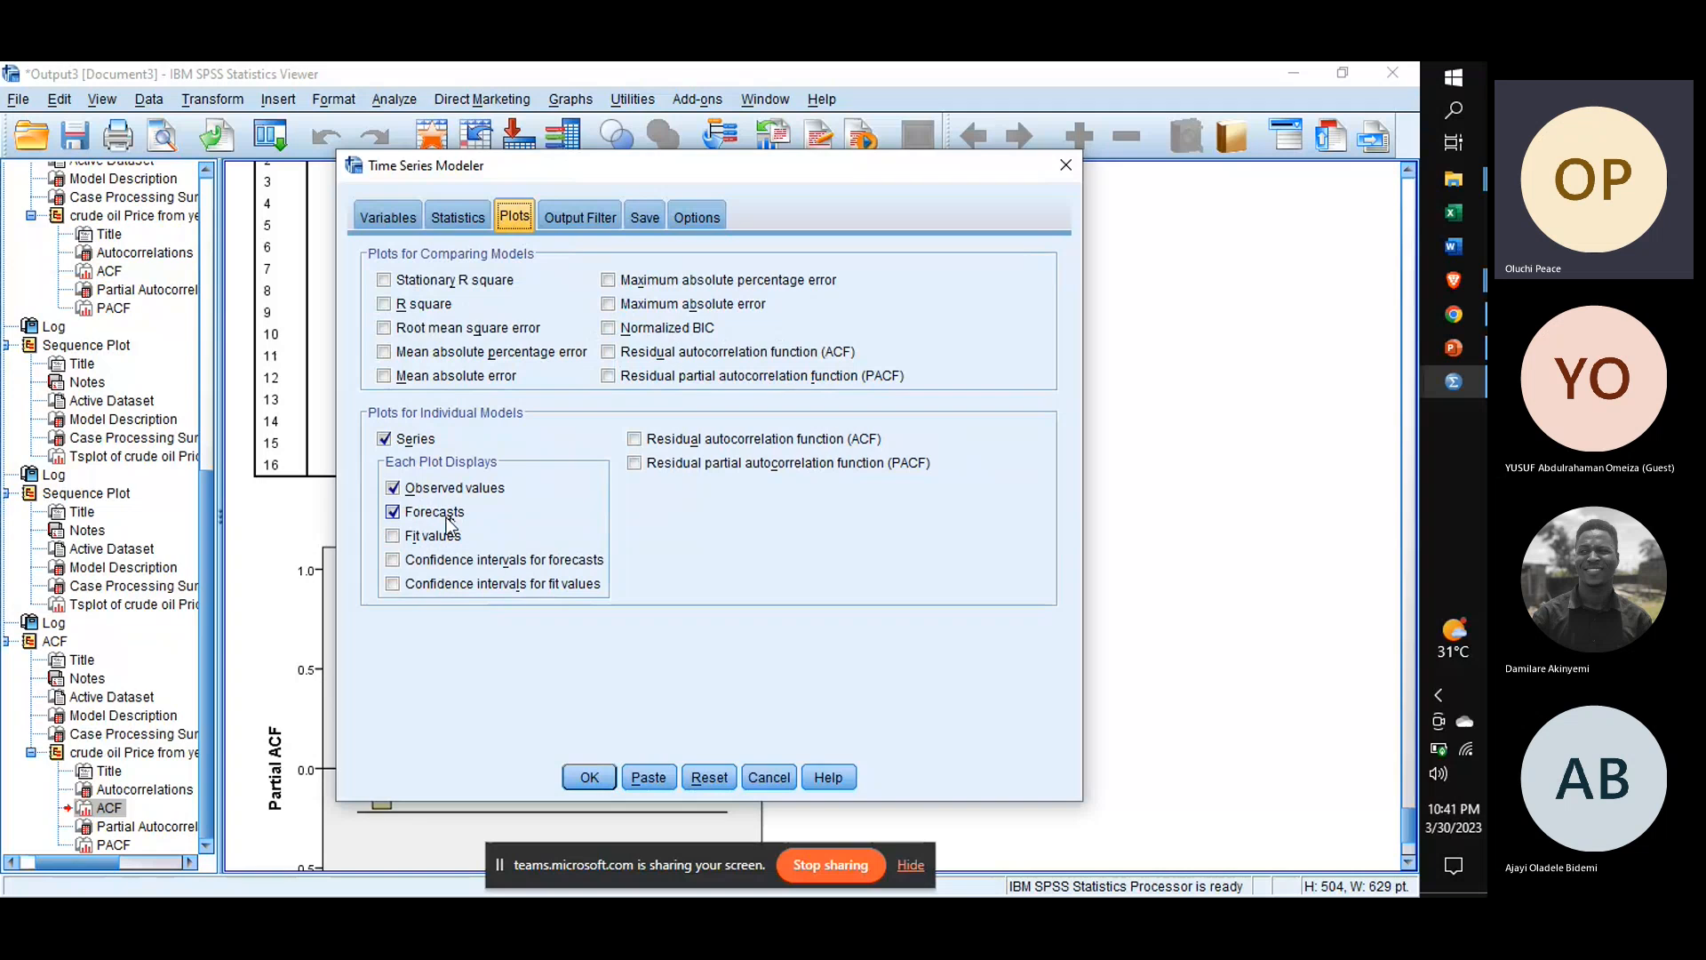
{"action": "left_click", "coordinate": [455, 566]}
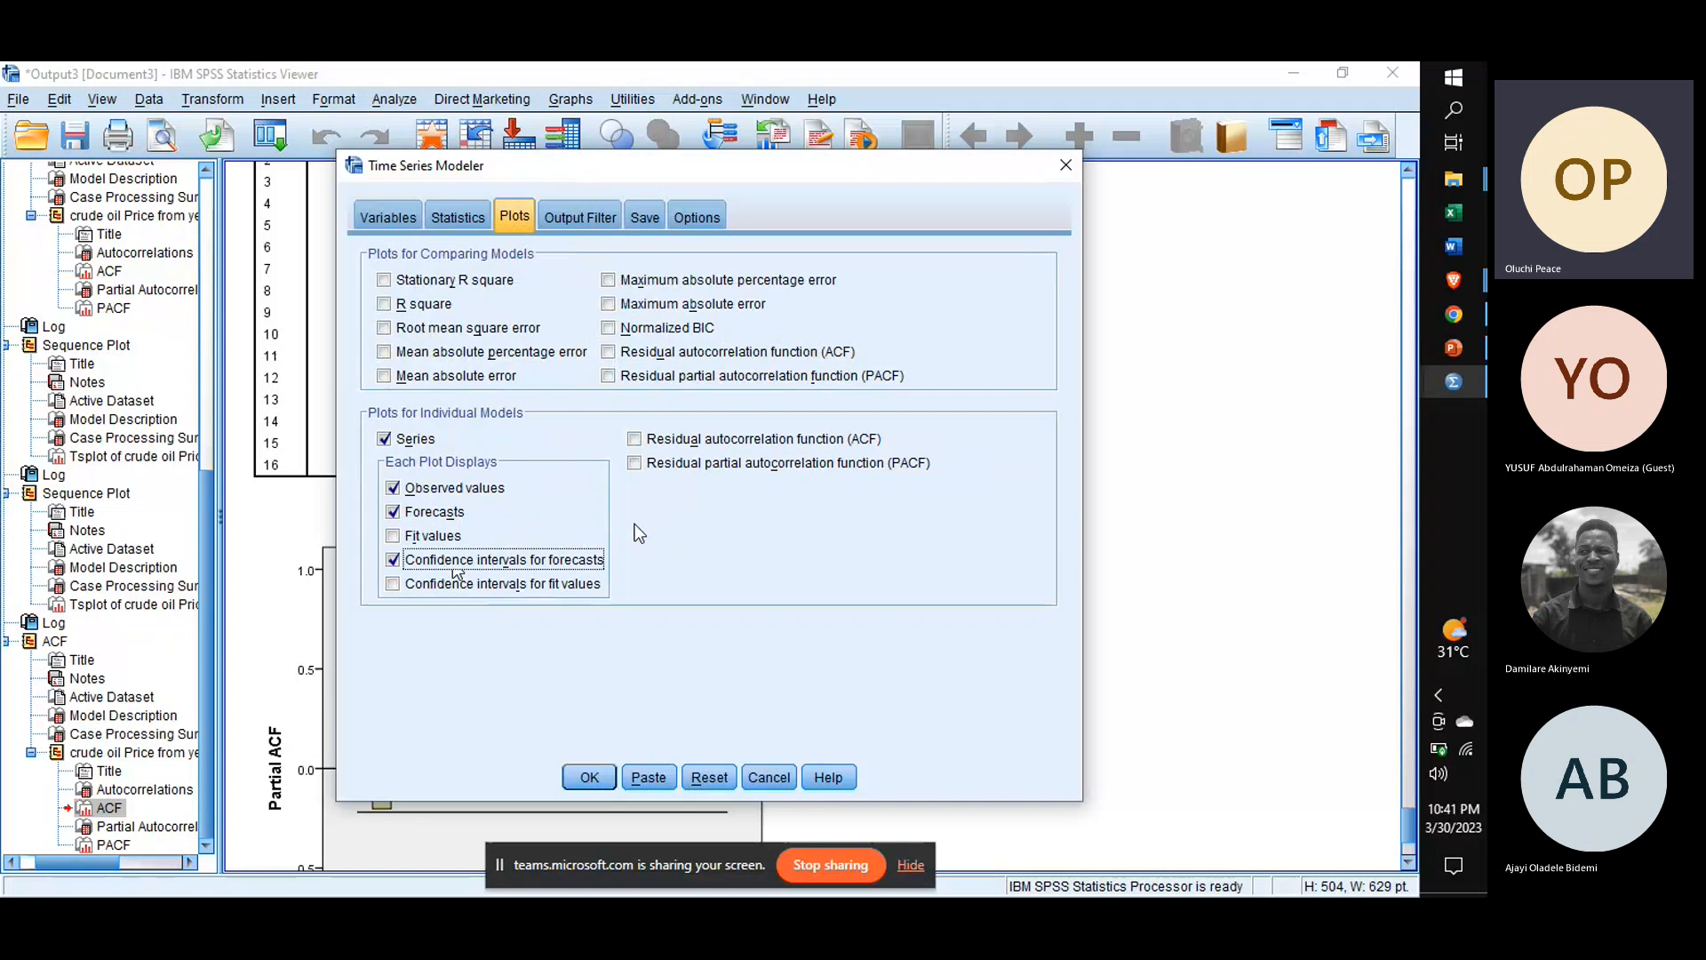
{"action": "left_click", "coordinate": [680, 439]}
{"action": "left_click", "coordinate": [685, 463]}
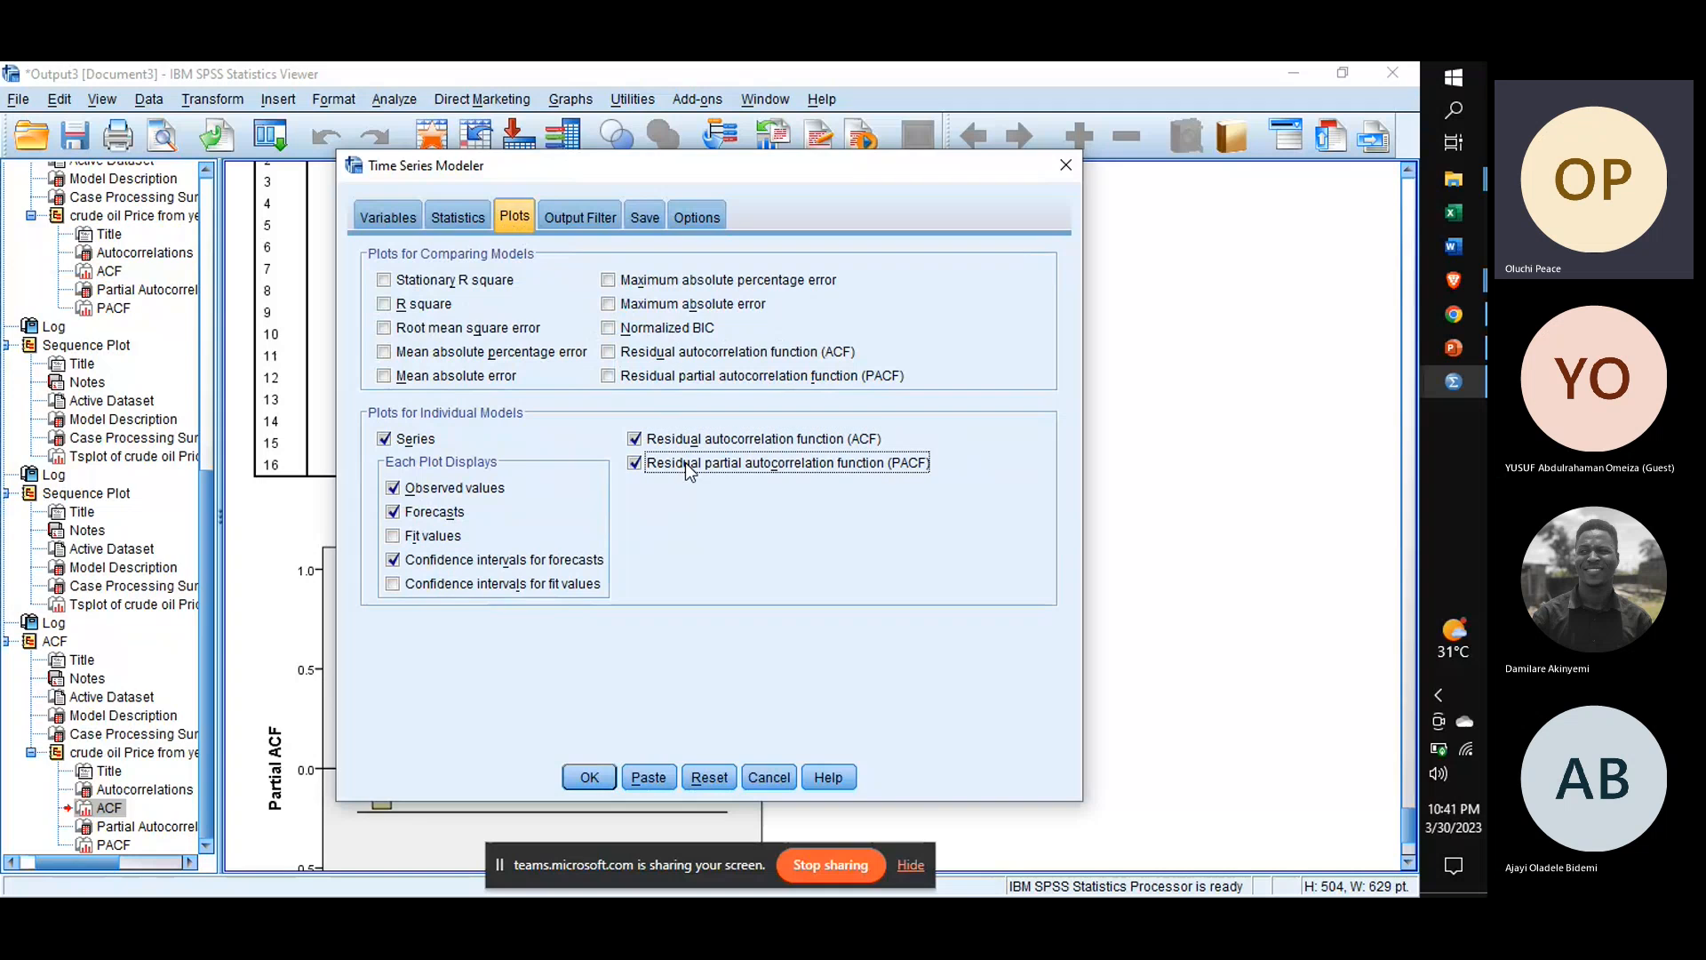
{"action": "left_click", "coordinate": [673, 332]}
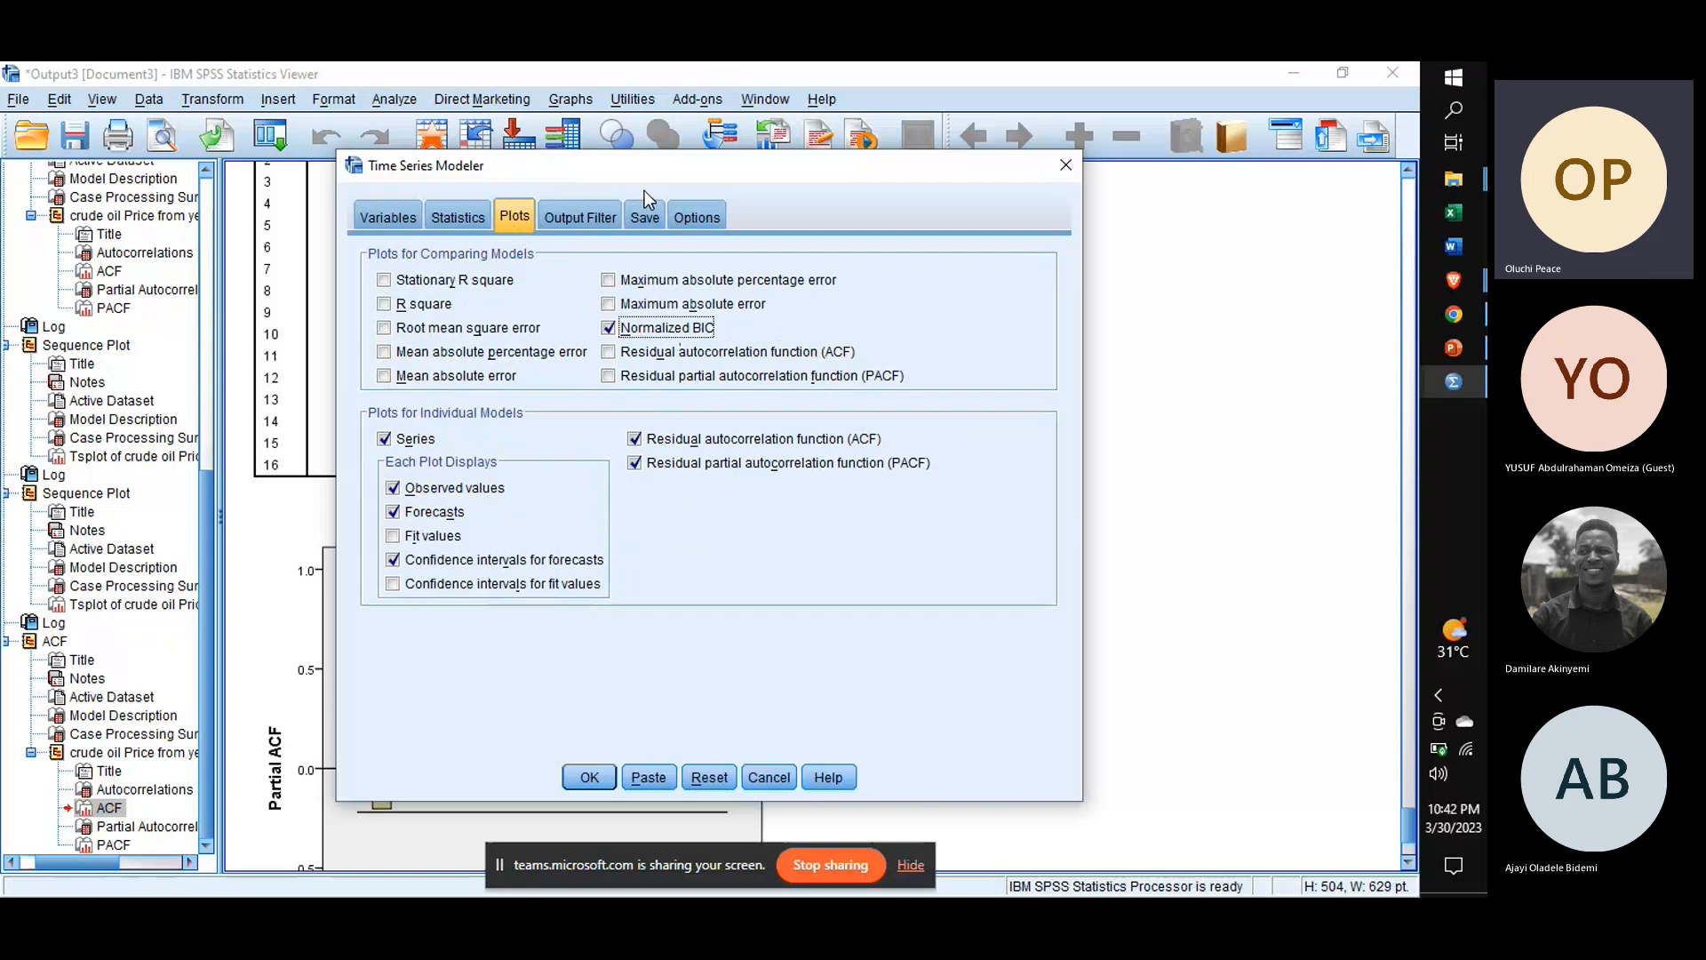
Step: Extend the forecast period through year 2022, month 6, and run the Time Series Modeler
{"action": "left_click", "coordinate": [608, 217]}
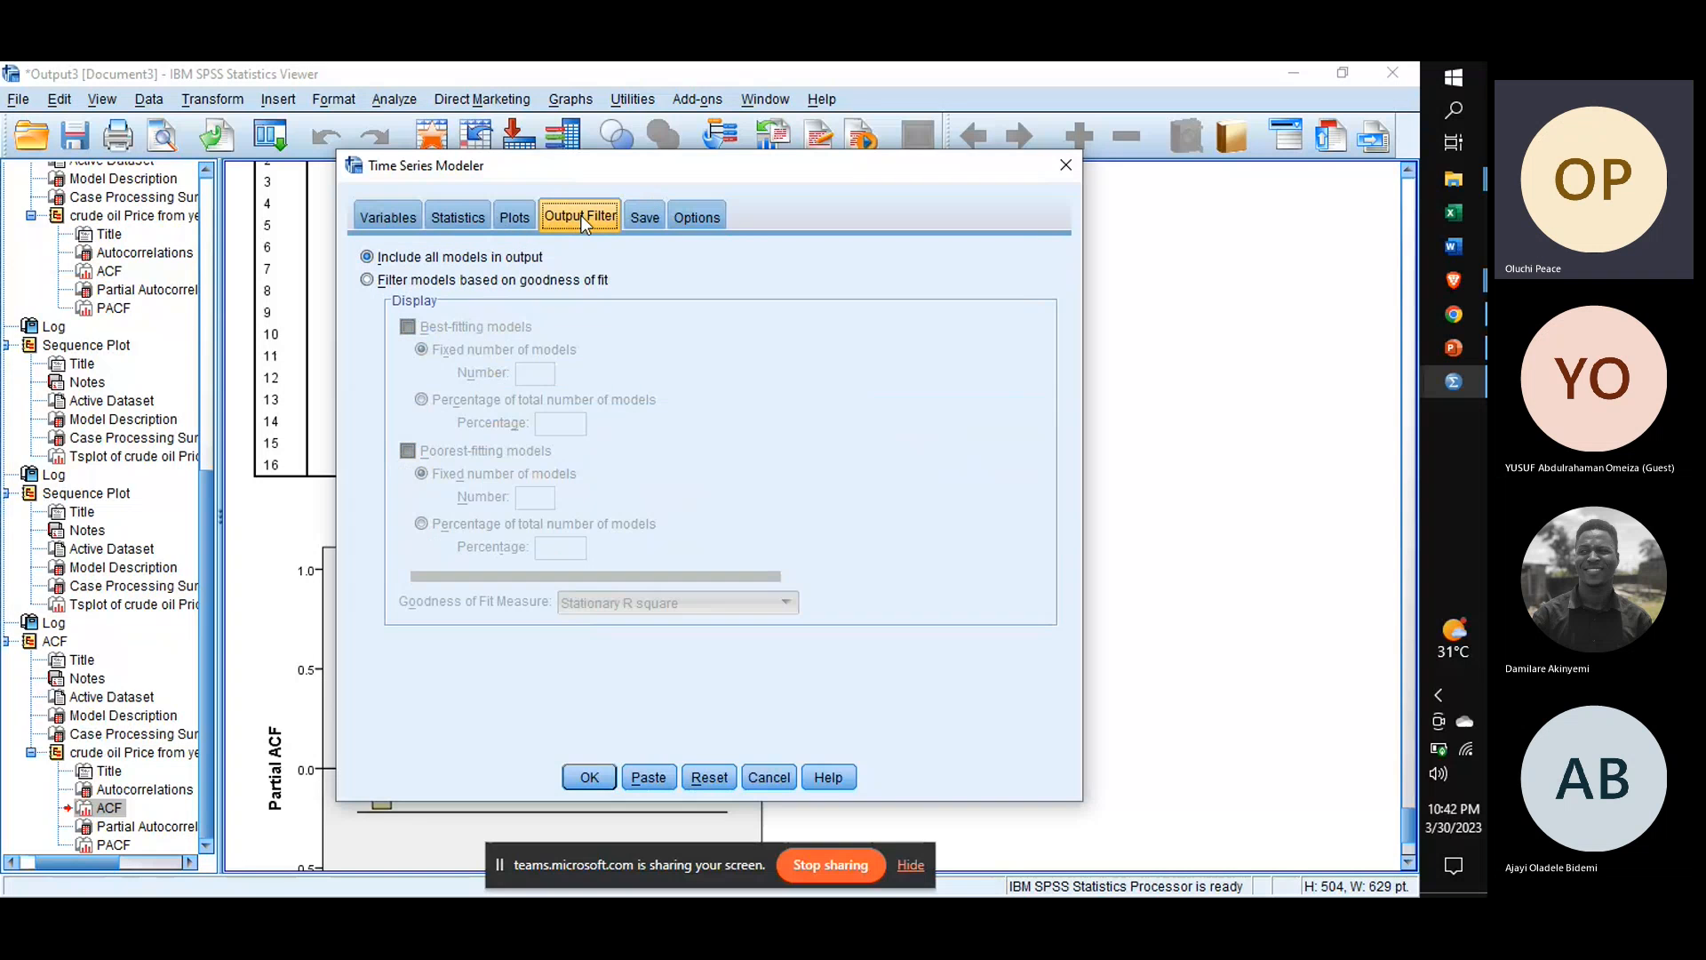
{"action": "left_click", "coordinate": [652, 210]}
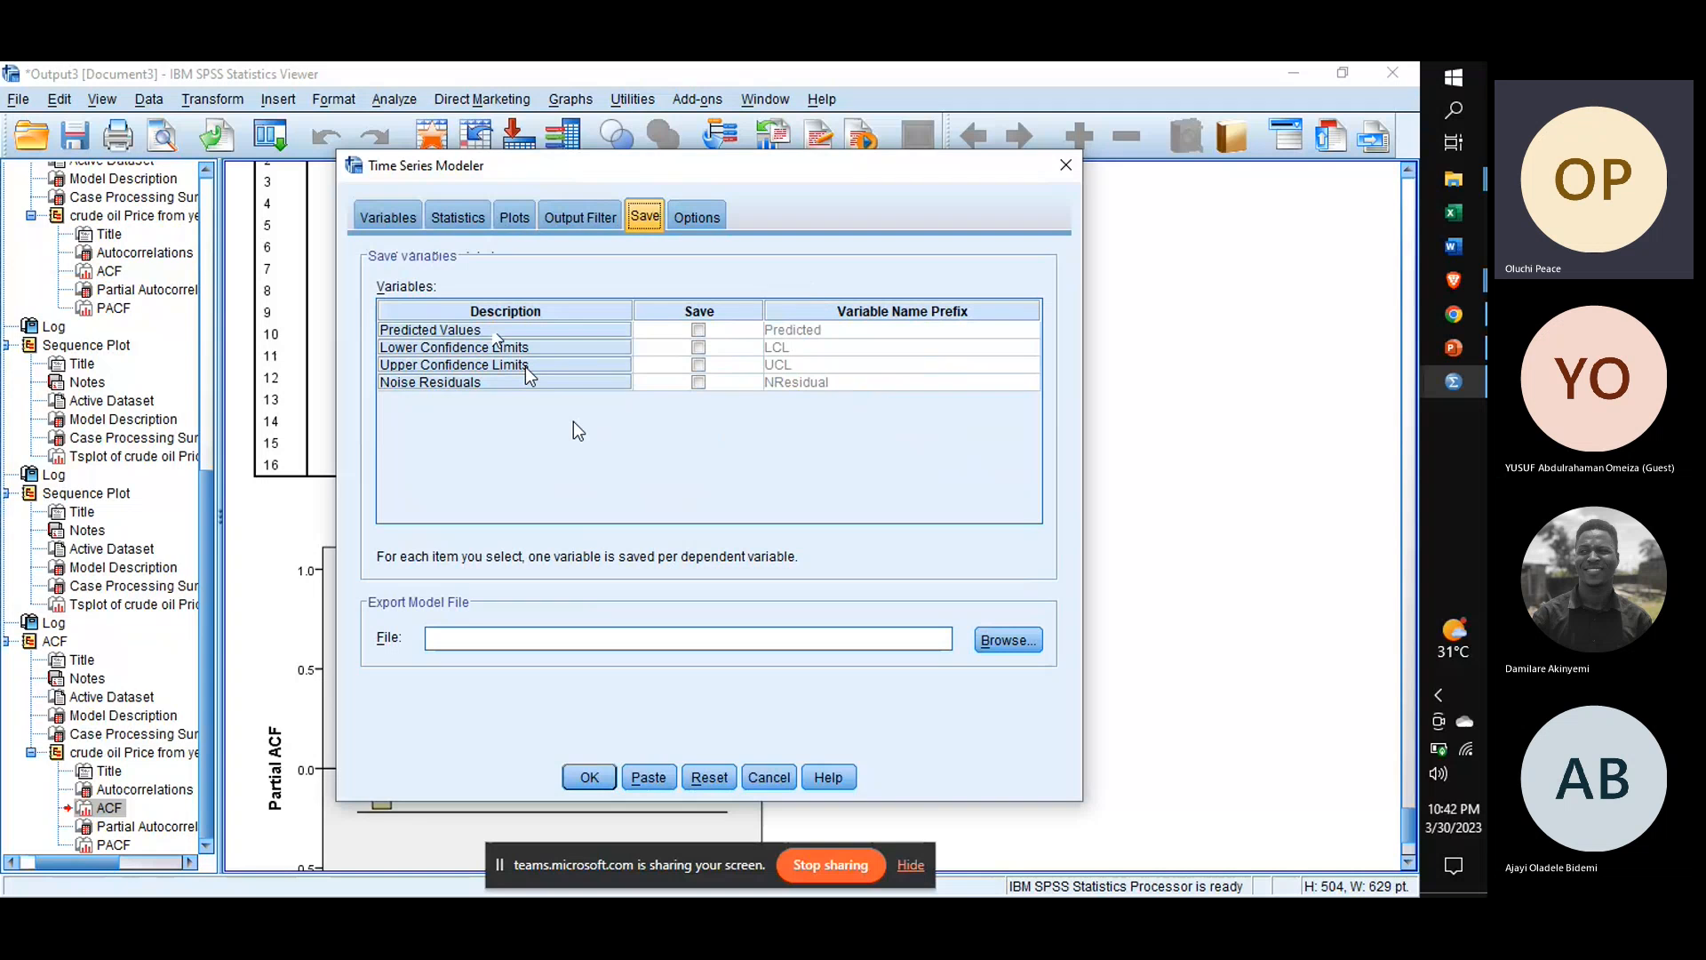
{"action": "left_click", "coordinate": [675, 219]}
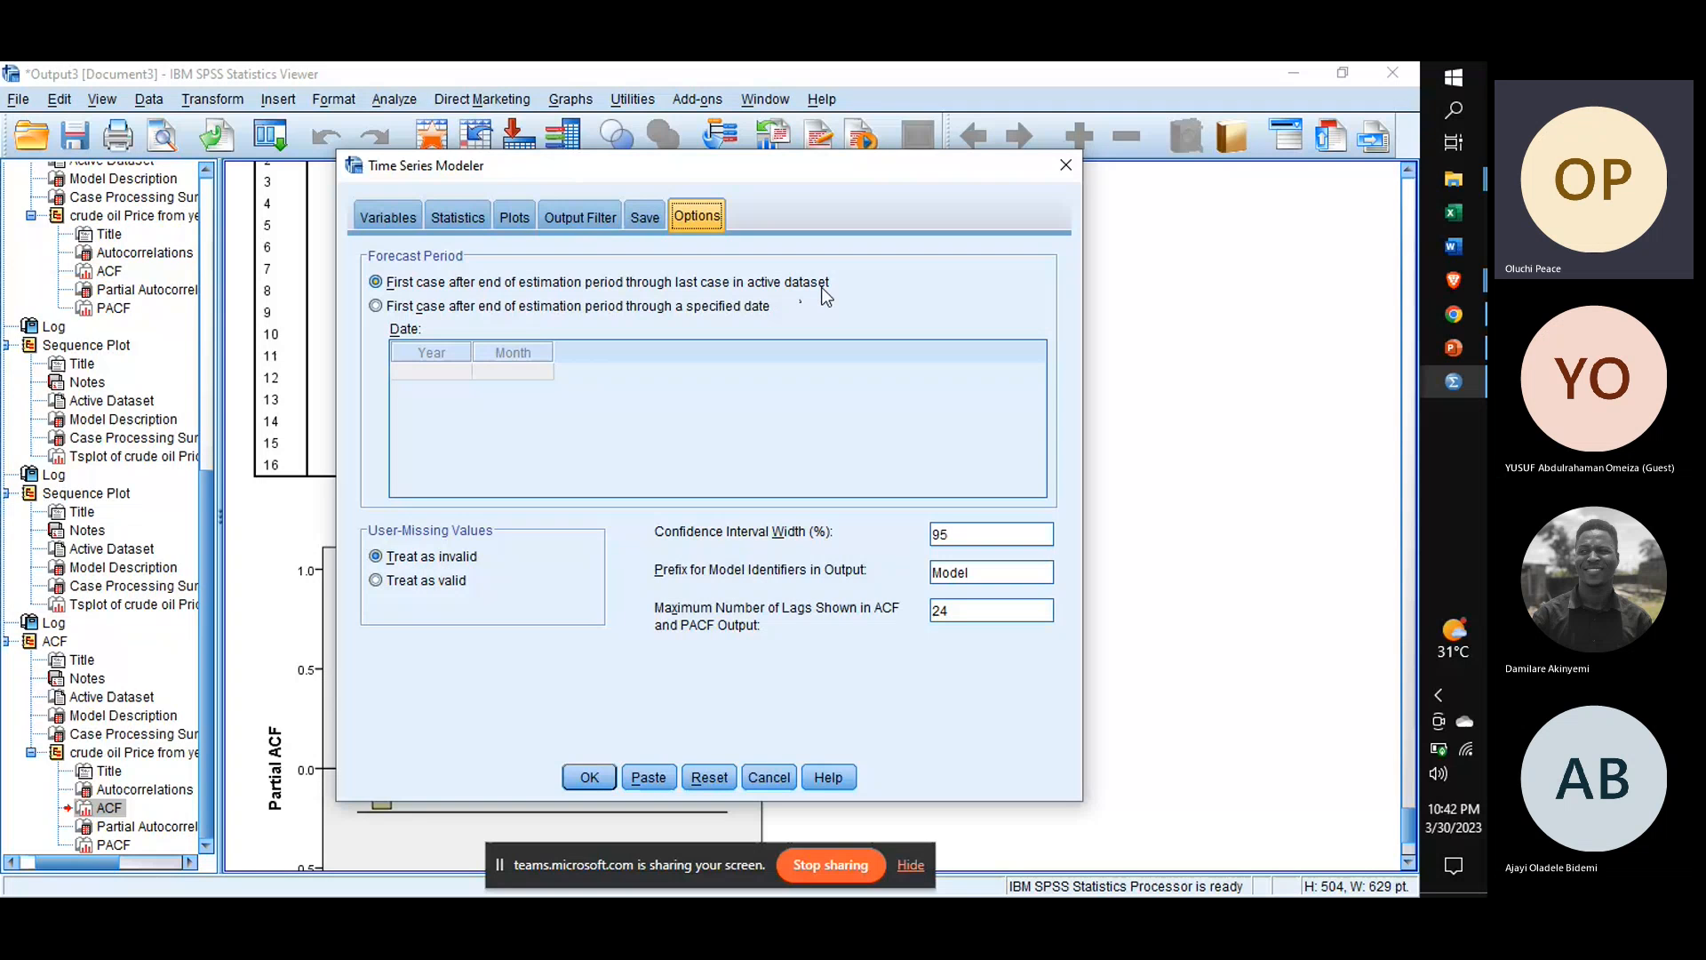
{"action": "left_click", "coordinate": [738, 306]}
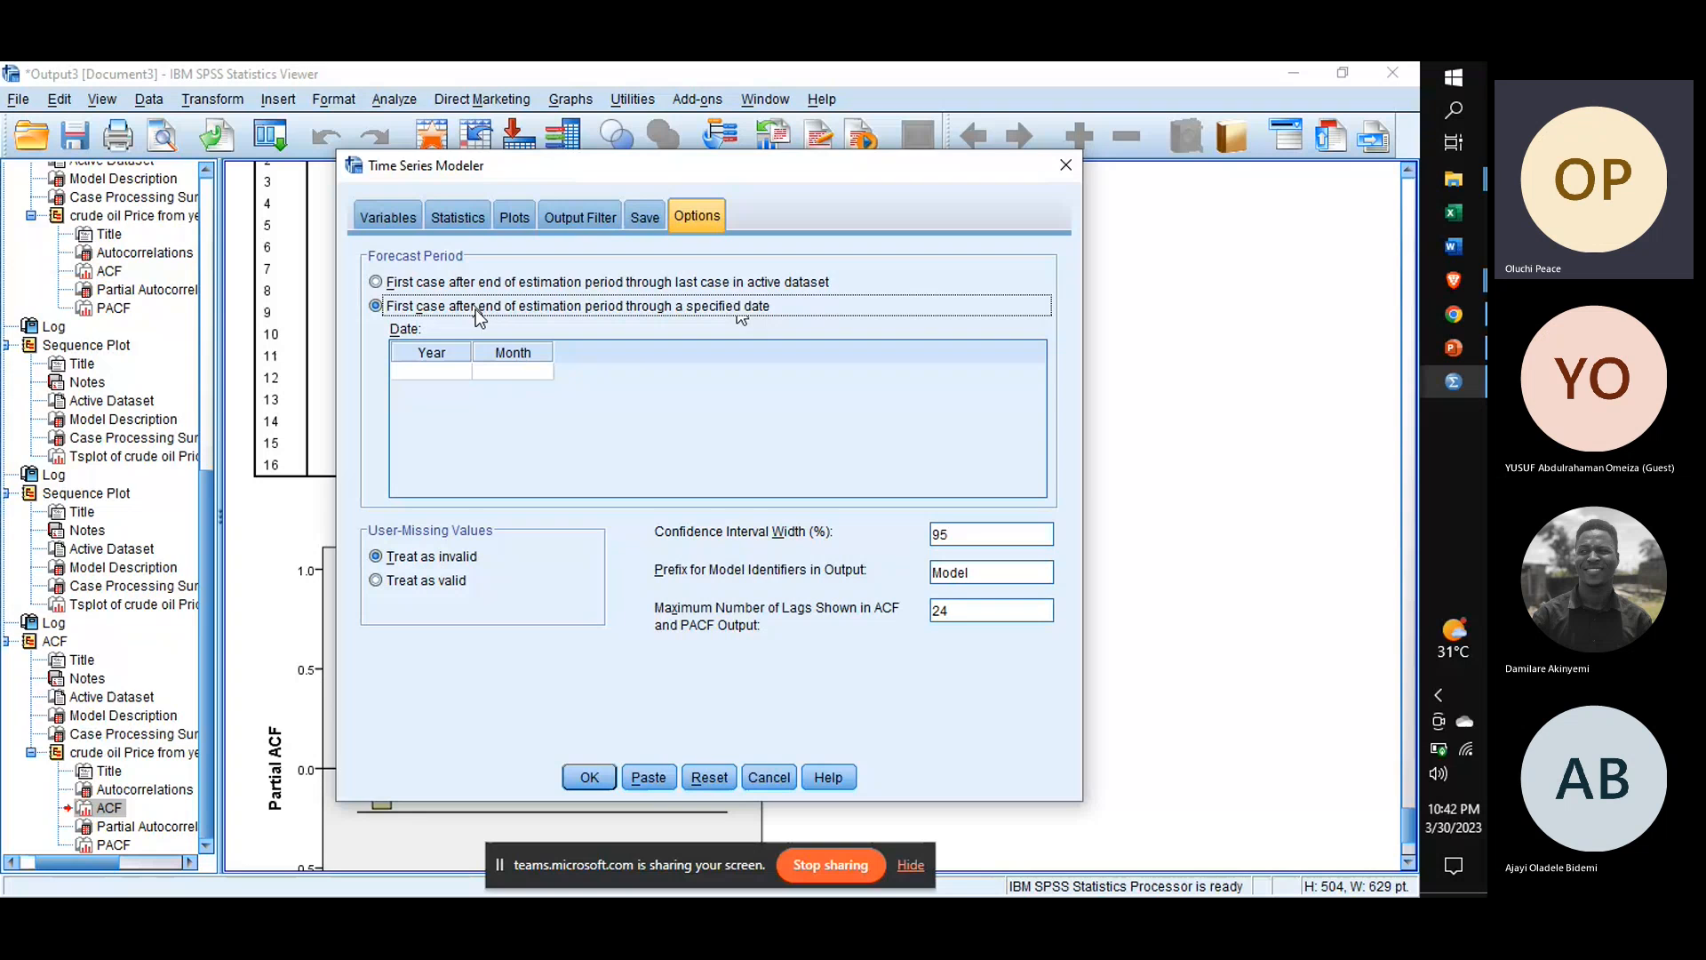
{"action": "left_click", "coordinate": [448, 371]}
{"action": "type", "text": "2022"}
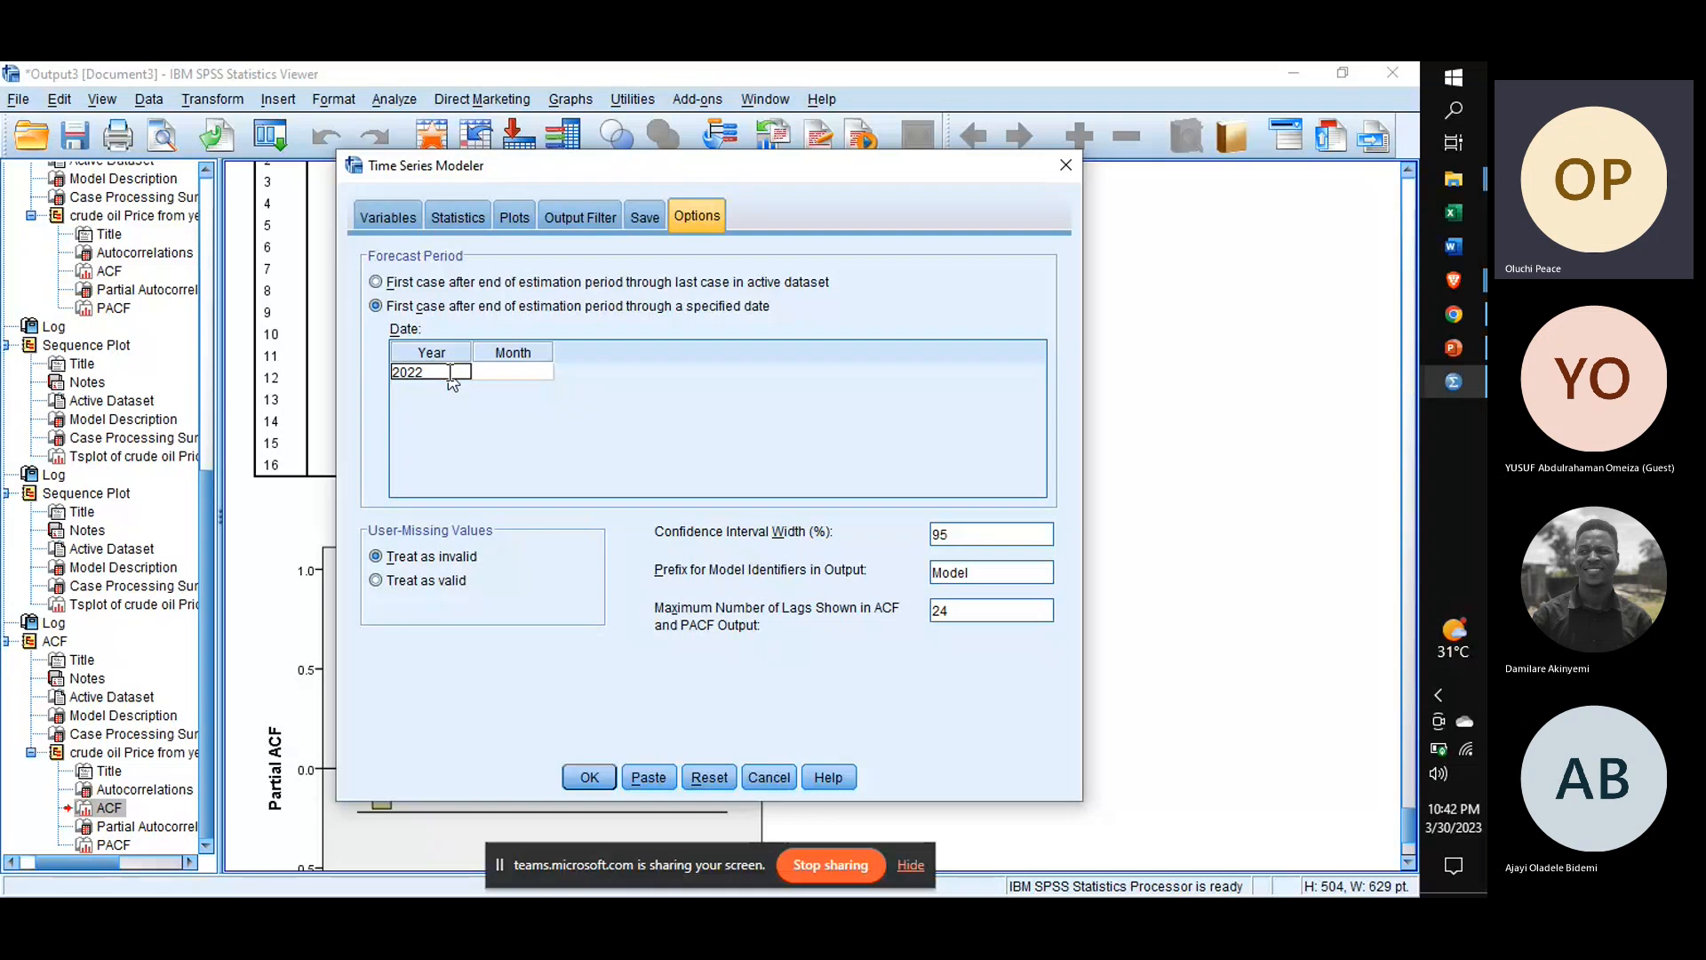
{"action": "left_click", "coordinate": [491, 373]}
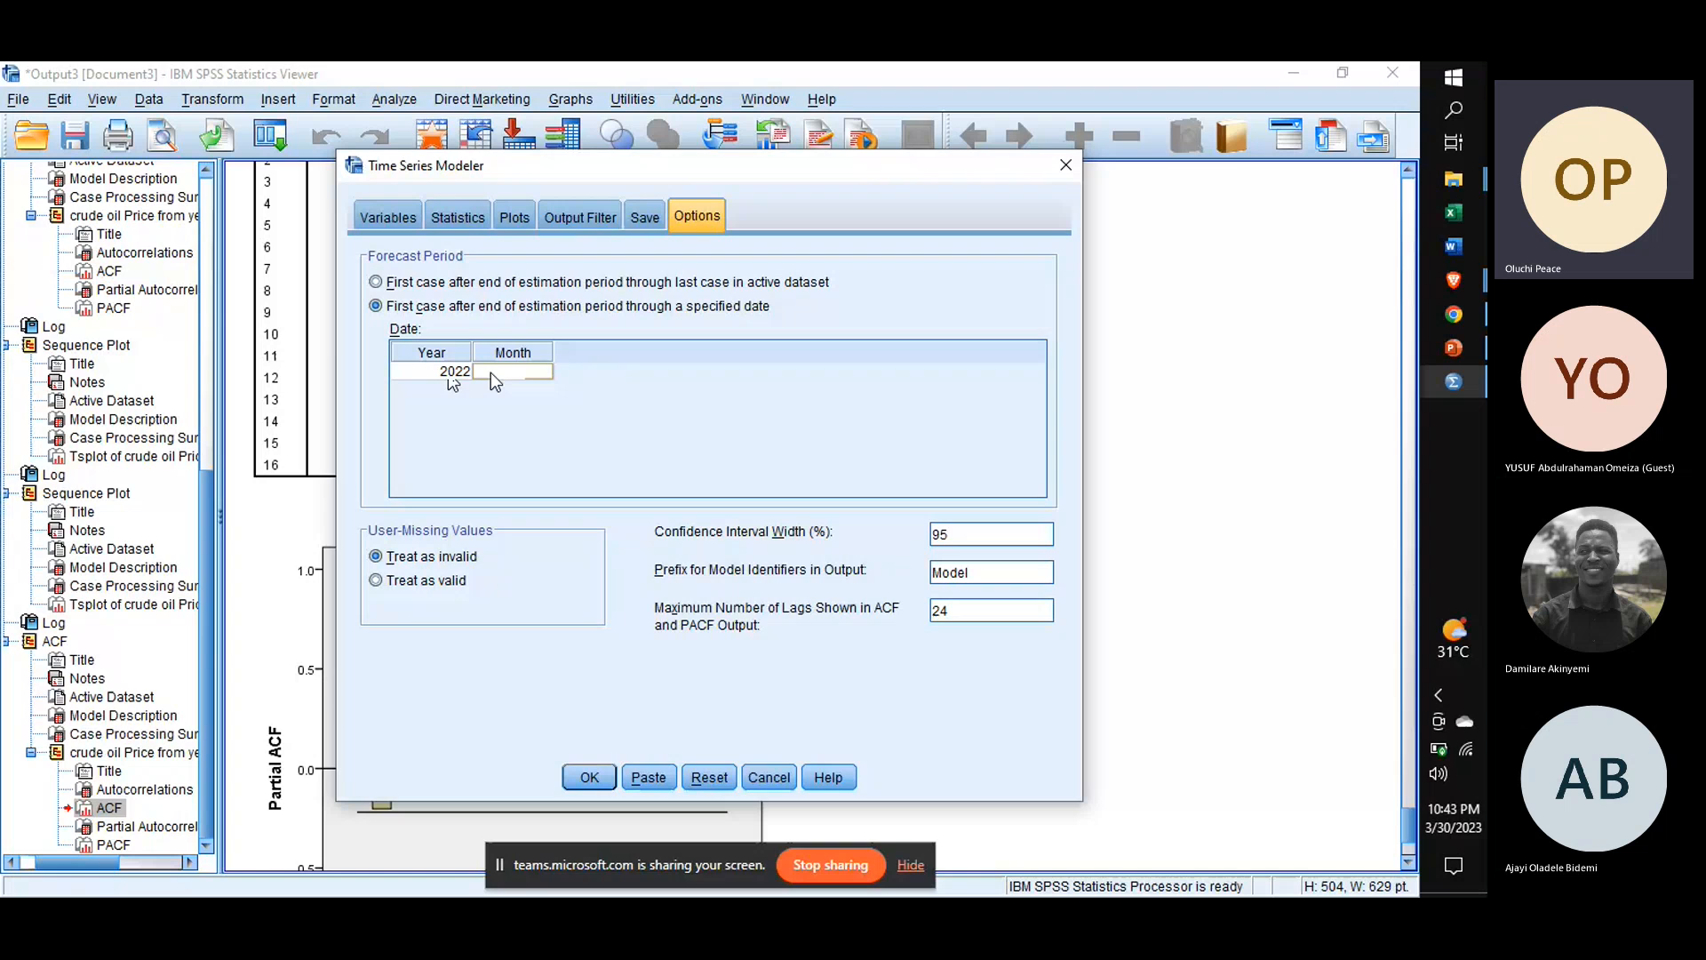
{"action": "type", "text": "6"}
{"action": "left_click", "coordinate": [590, 777]}
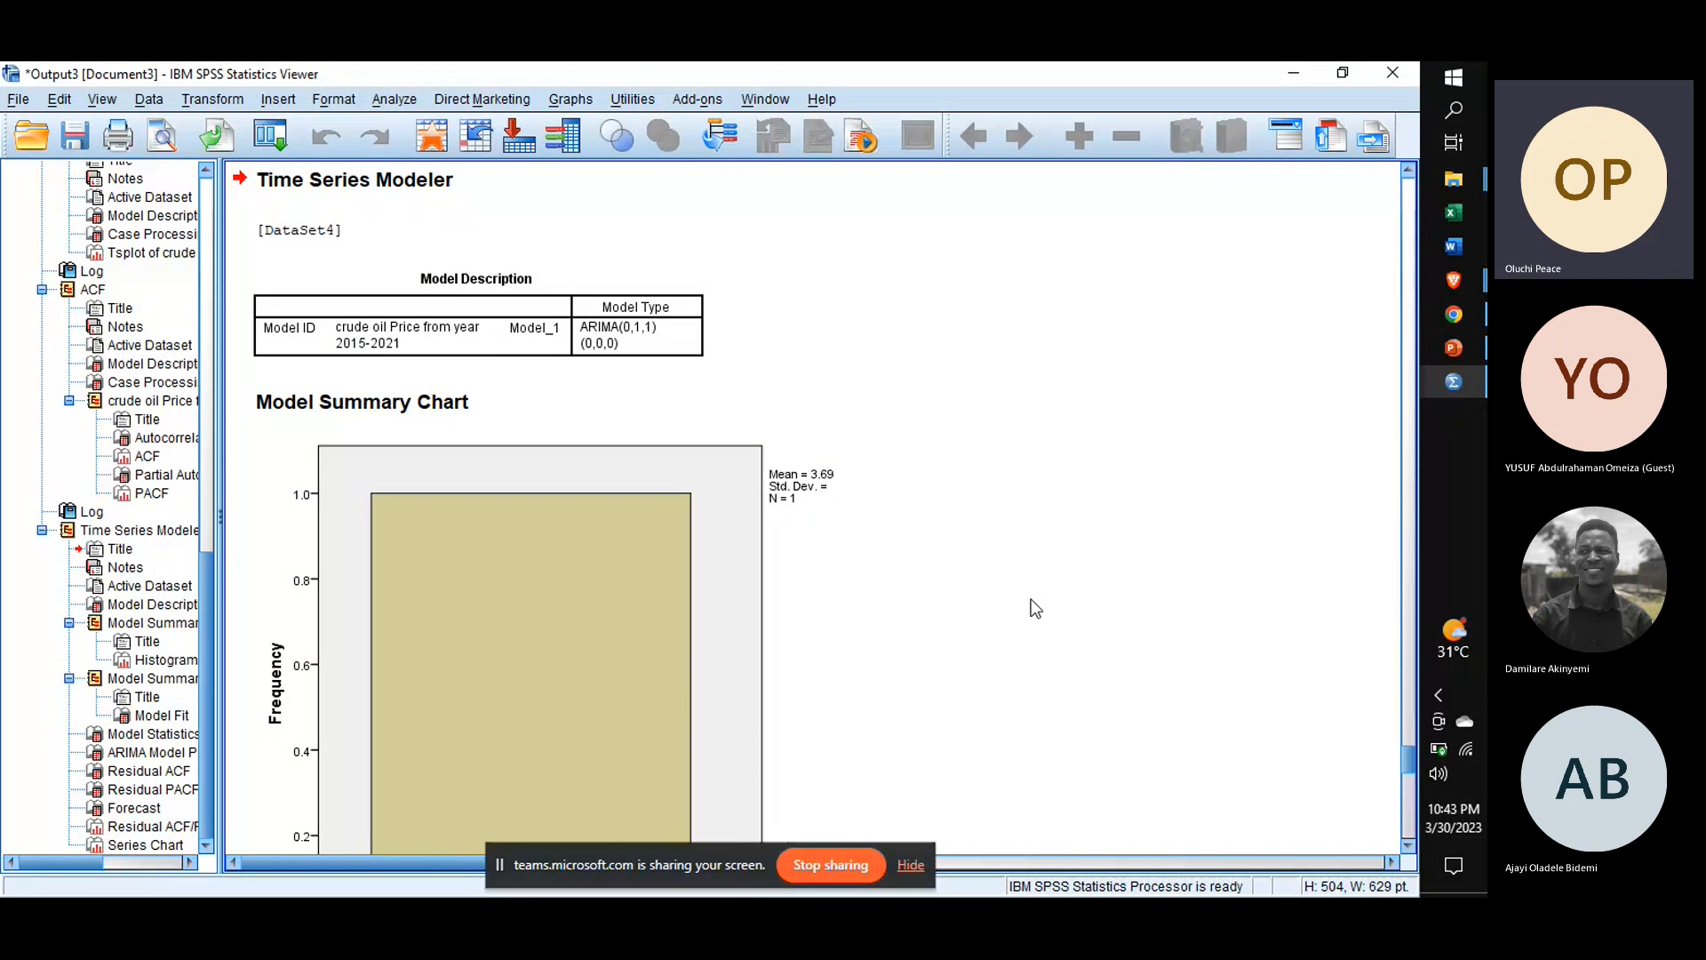
Step: Examine the model description, Model Fit, Model Statistics and ARIMA Model Parameters tables for the crude oil price model
{"action": "scroll", "coordinate": [1035, 608], "scroll_direction": "down", "scroll_amount": 10}
{"action": "scroll", "coordinate": [1035, 608], "scroll_direction": "up", "scroll_amount": 5}
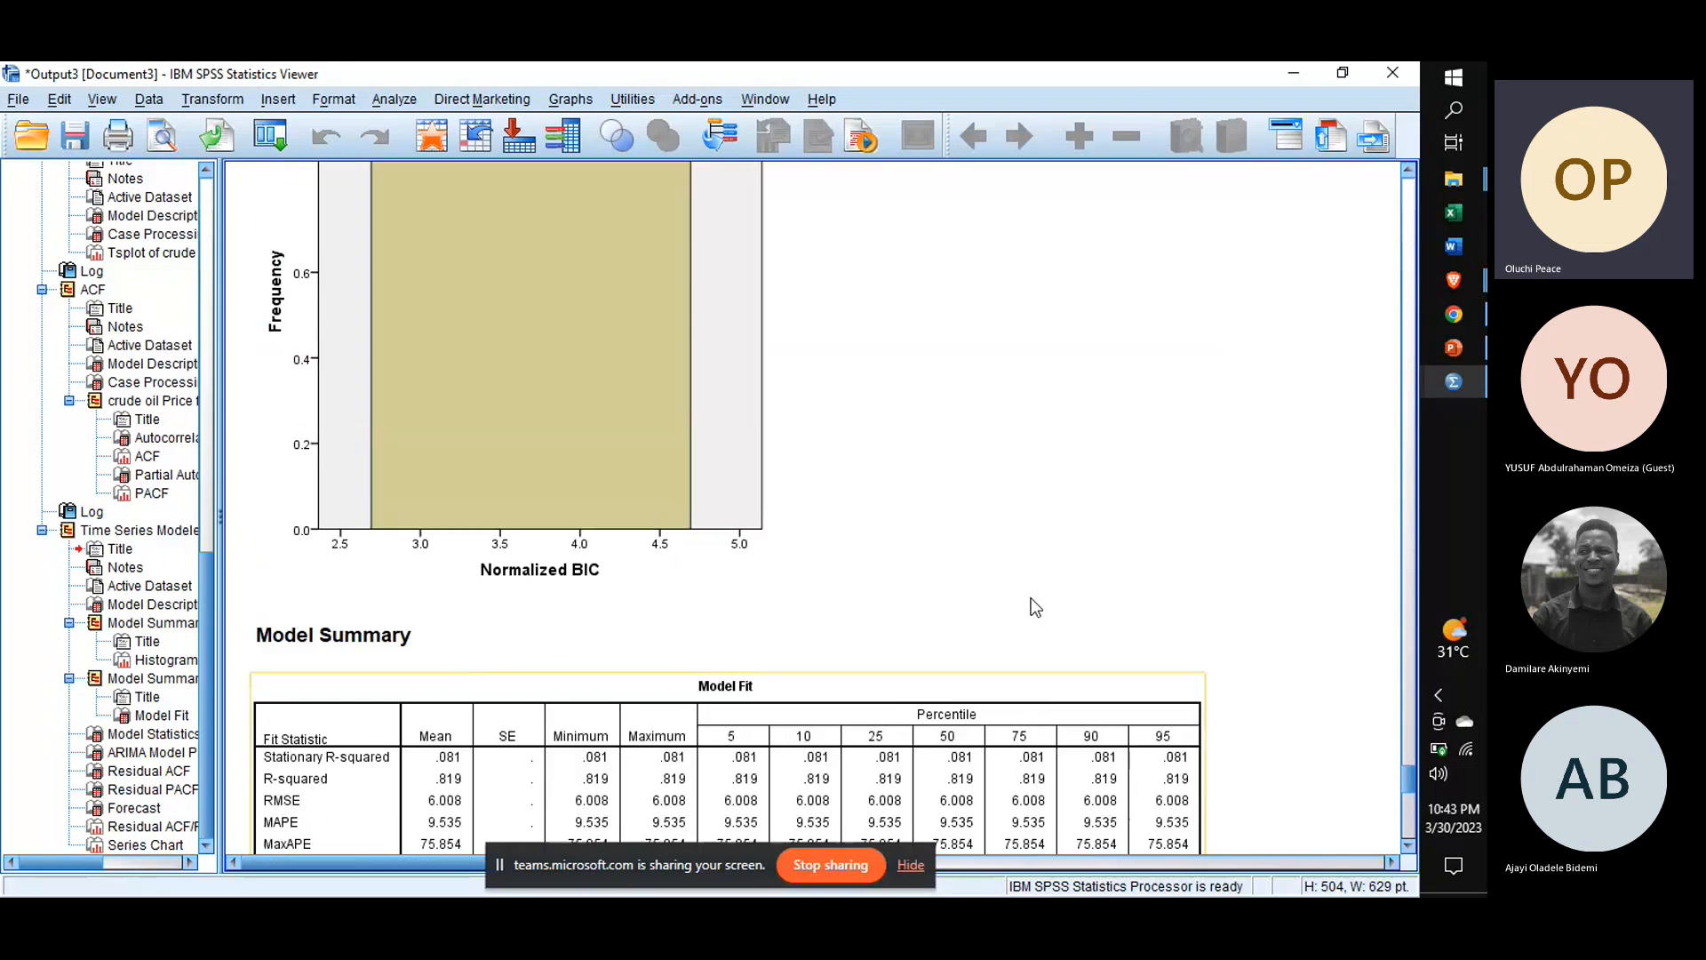
{"action": "scroll", "coordinate": [1031, 604], "scroll_direction": "down", "scroll_amount": 5}
{"action": "scroll", "coordinate": [1035, 606], "scroll_direction": "up", "scroll_amount": 10}
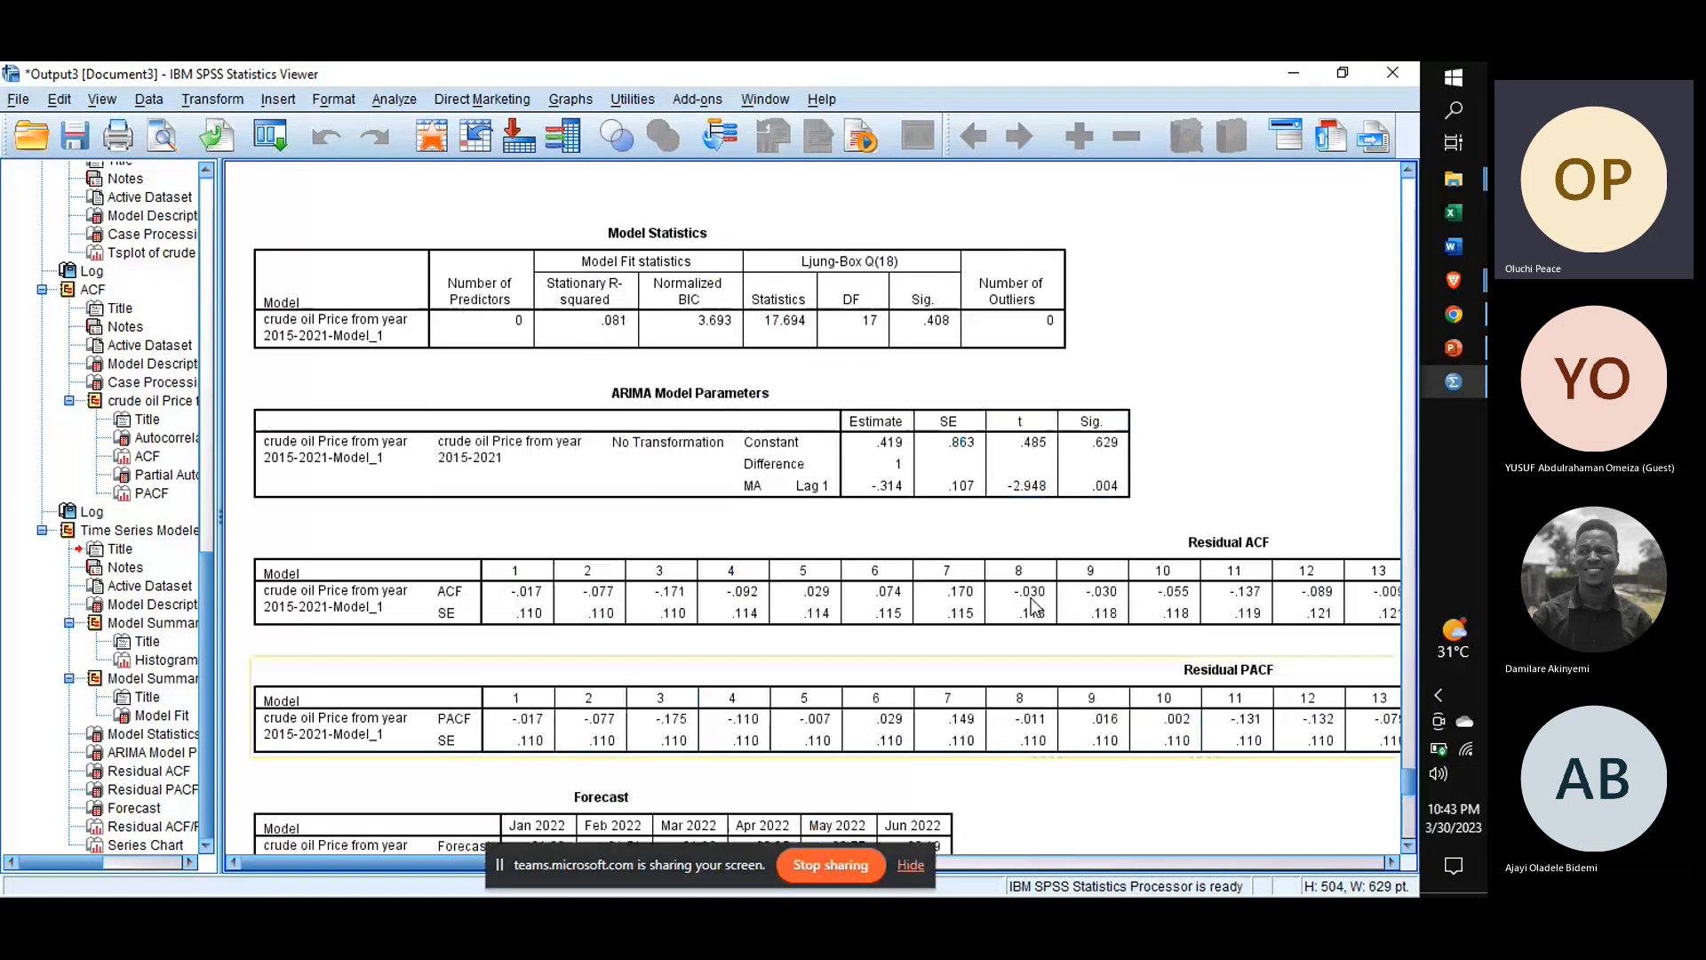
{"action": "scroll", "coordinate": [1031, 604], "scroll_direction": "up", "scroll_amount": 15}
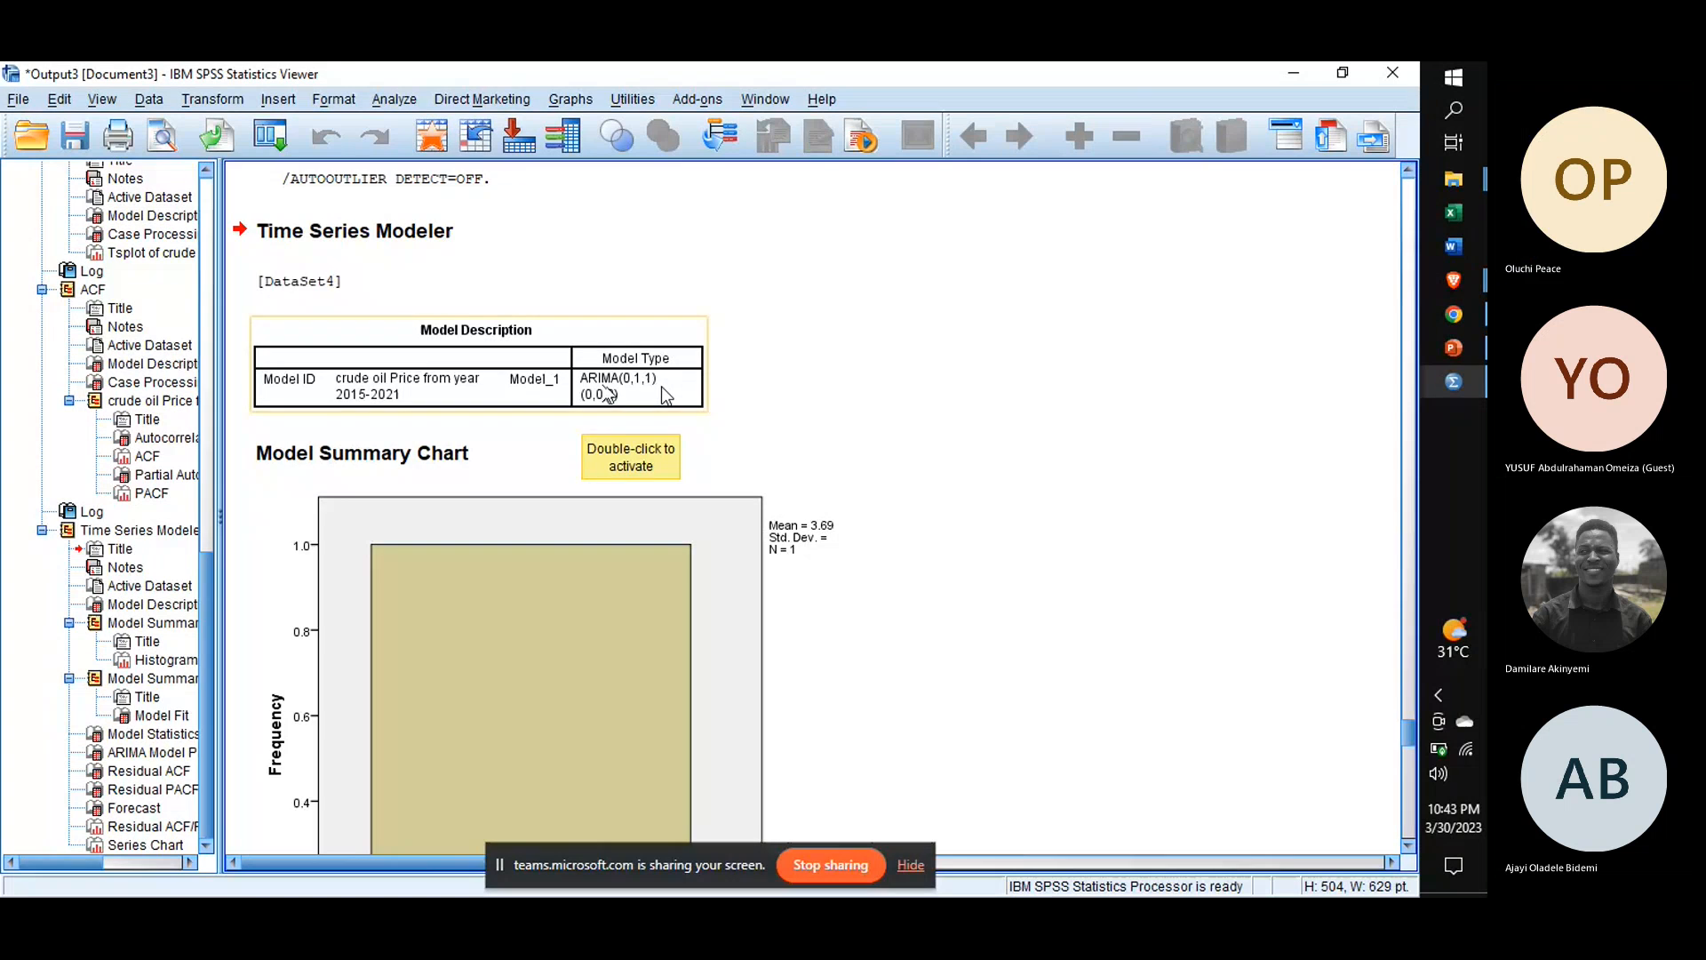
{"action": "scroll", "coordinate": [662, 394], "scroll_direction": "down", "scroll_amount": 5}
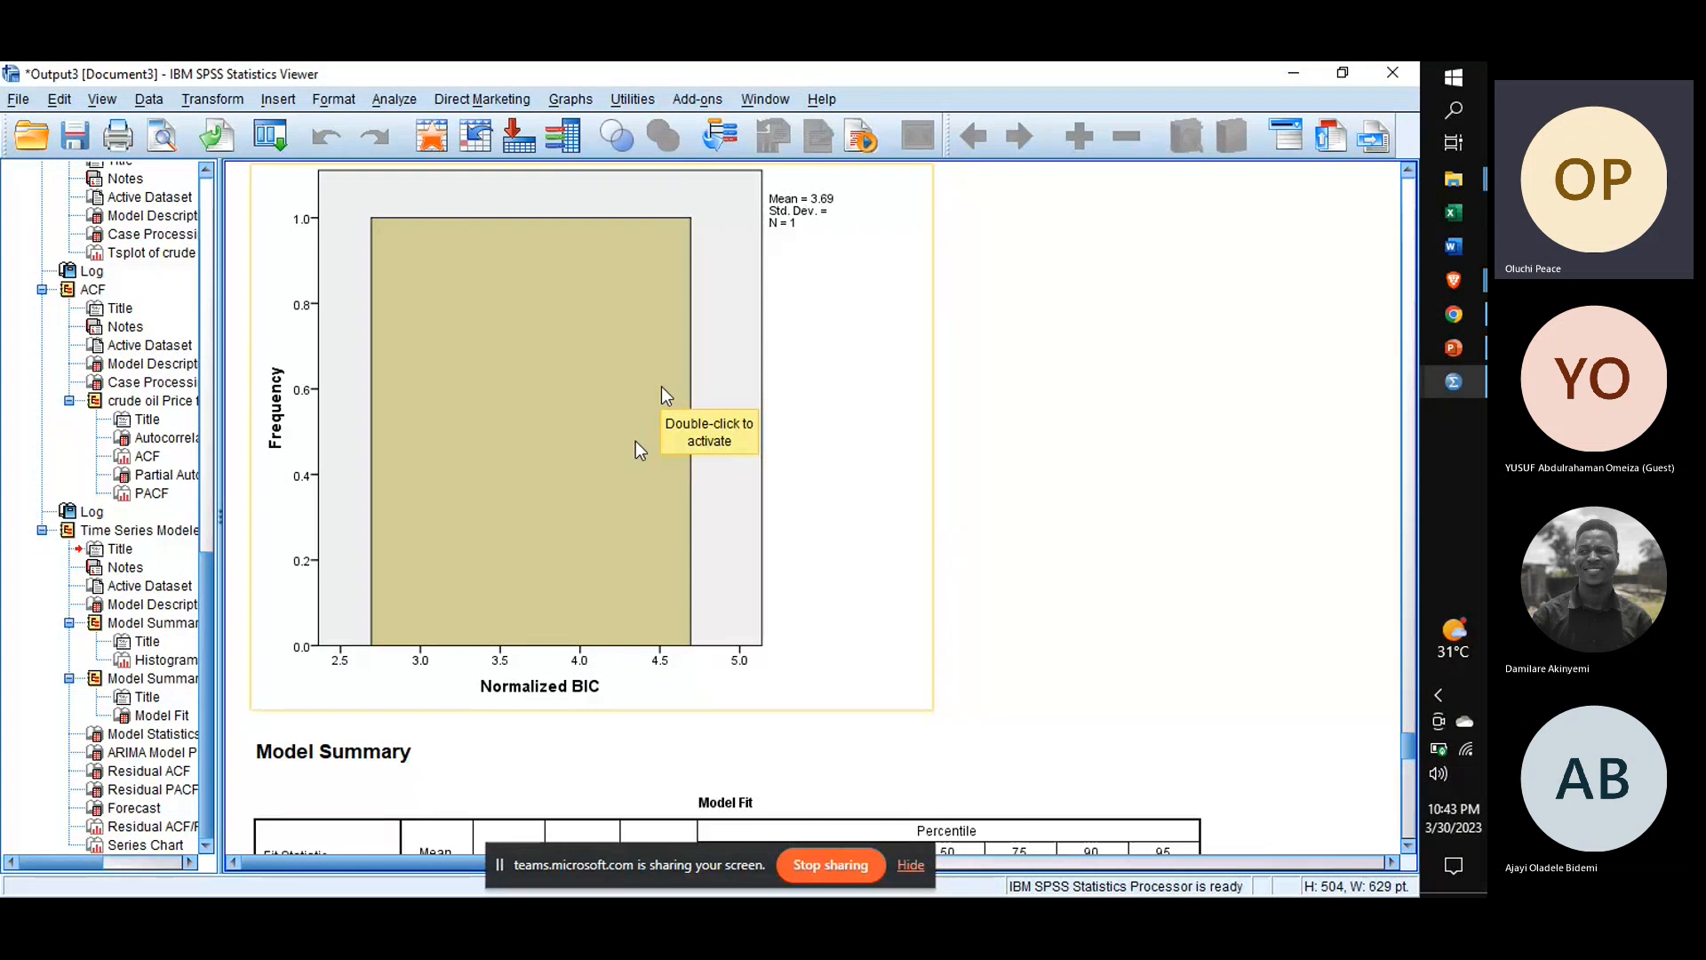
{"action": "scroll", "coordinate": [637, 441], "scroll_direction": "down", "scroll_amount": 3}
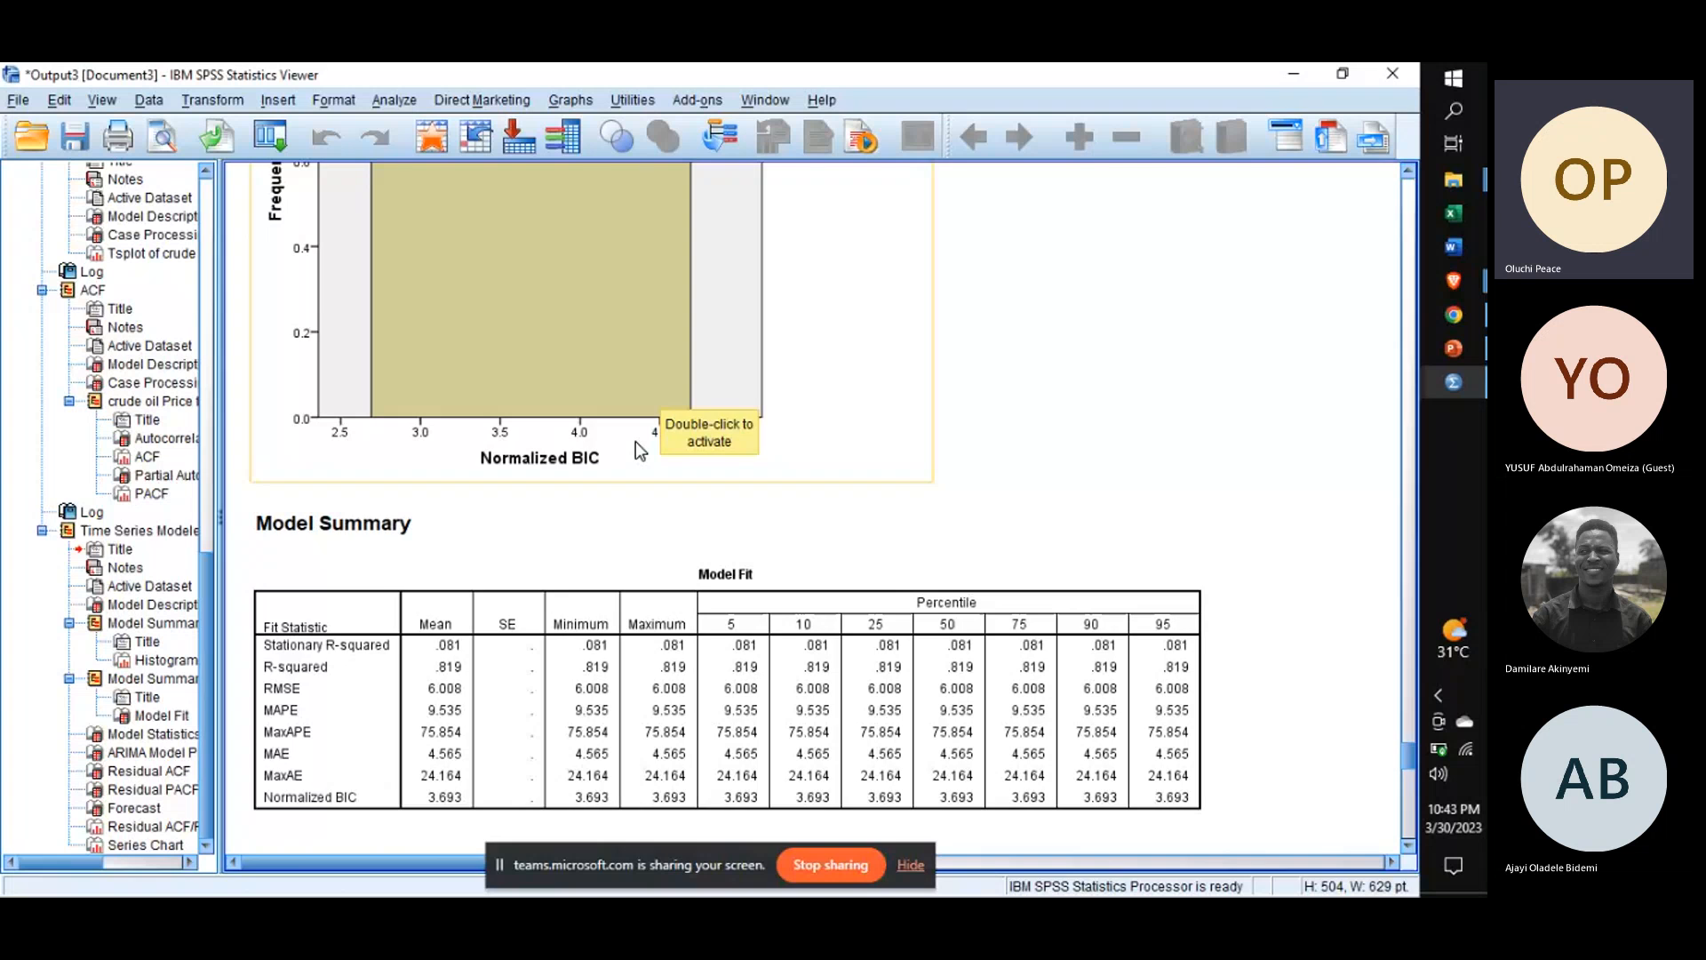
{"action": "scroll", "coordinate": [636, 443], "scroll_direction": "down", "scroll_amount": 3}
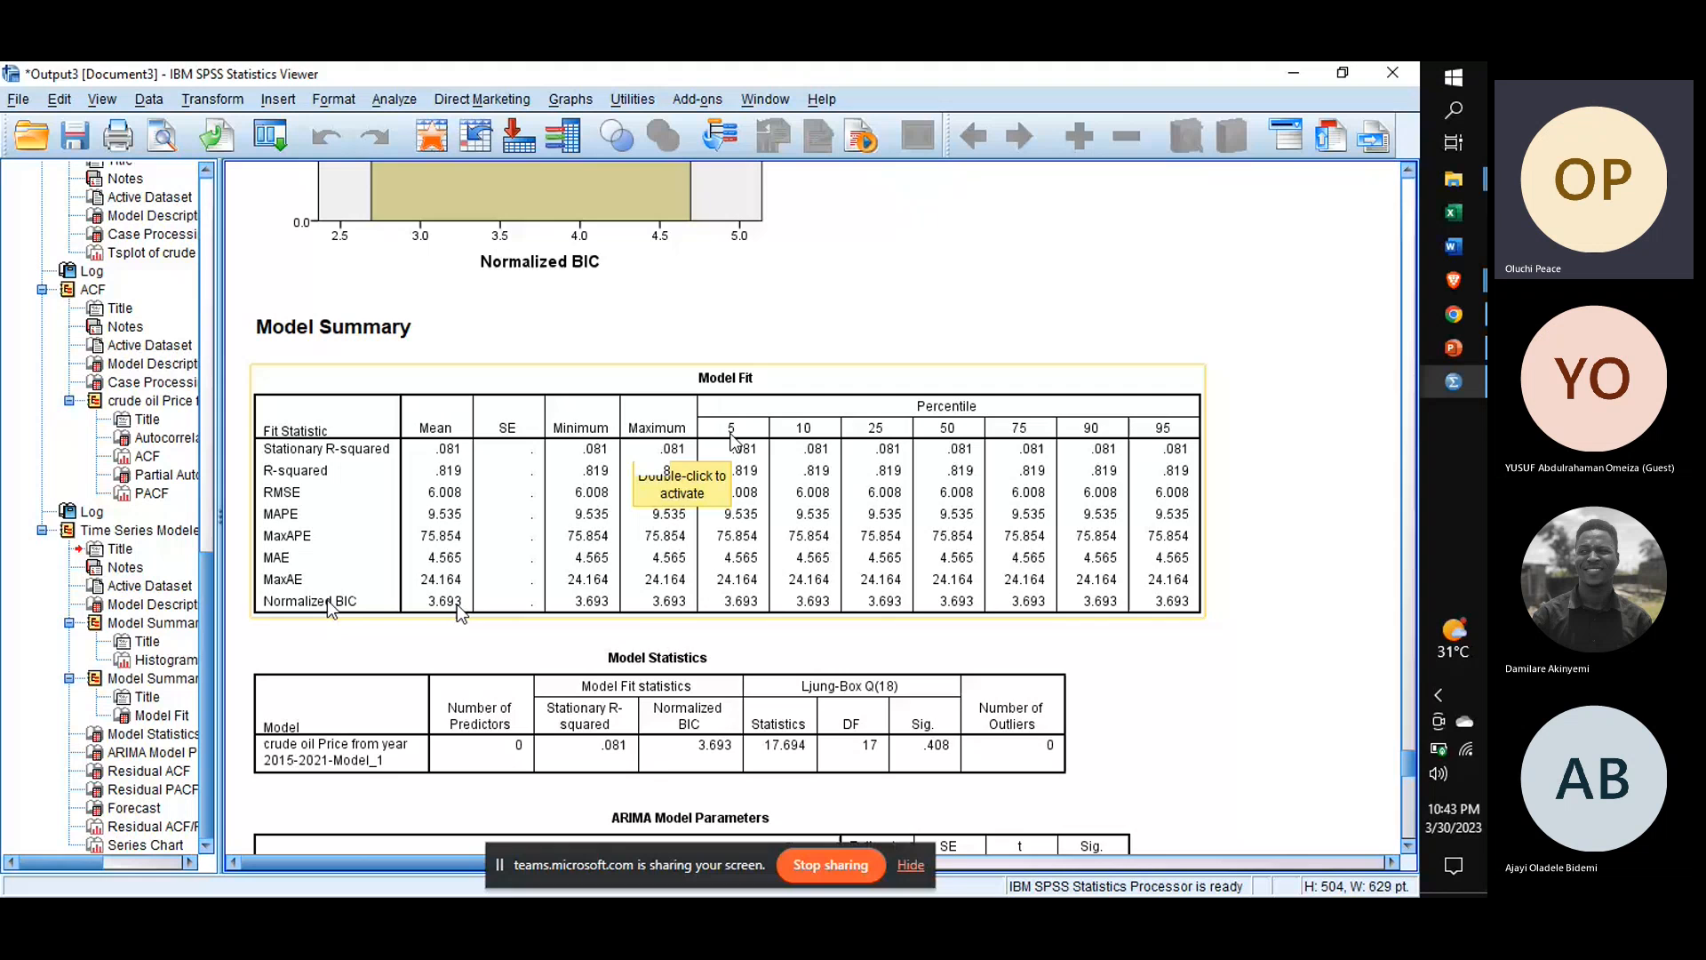
{"action": "scroll", "coordinate": [457, 605], "scroll_direction": "down", "scroll_amount": 3}
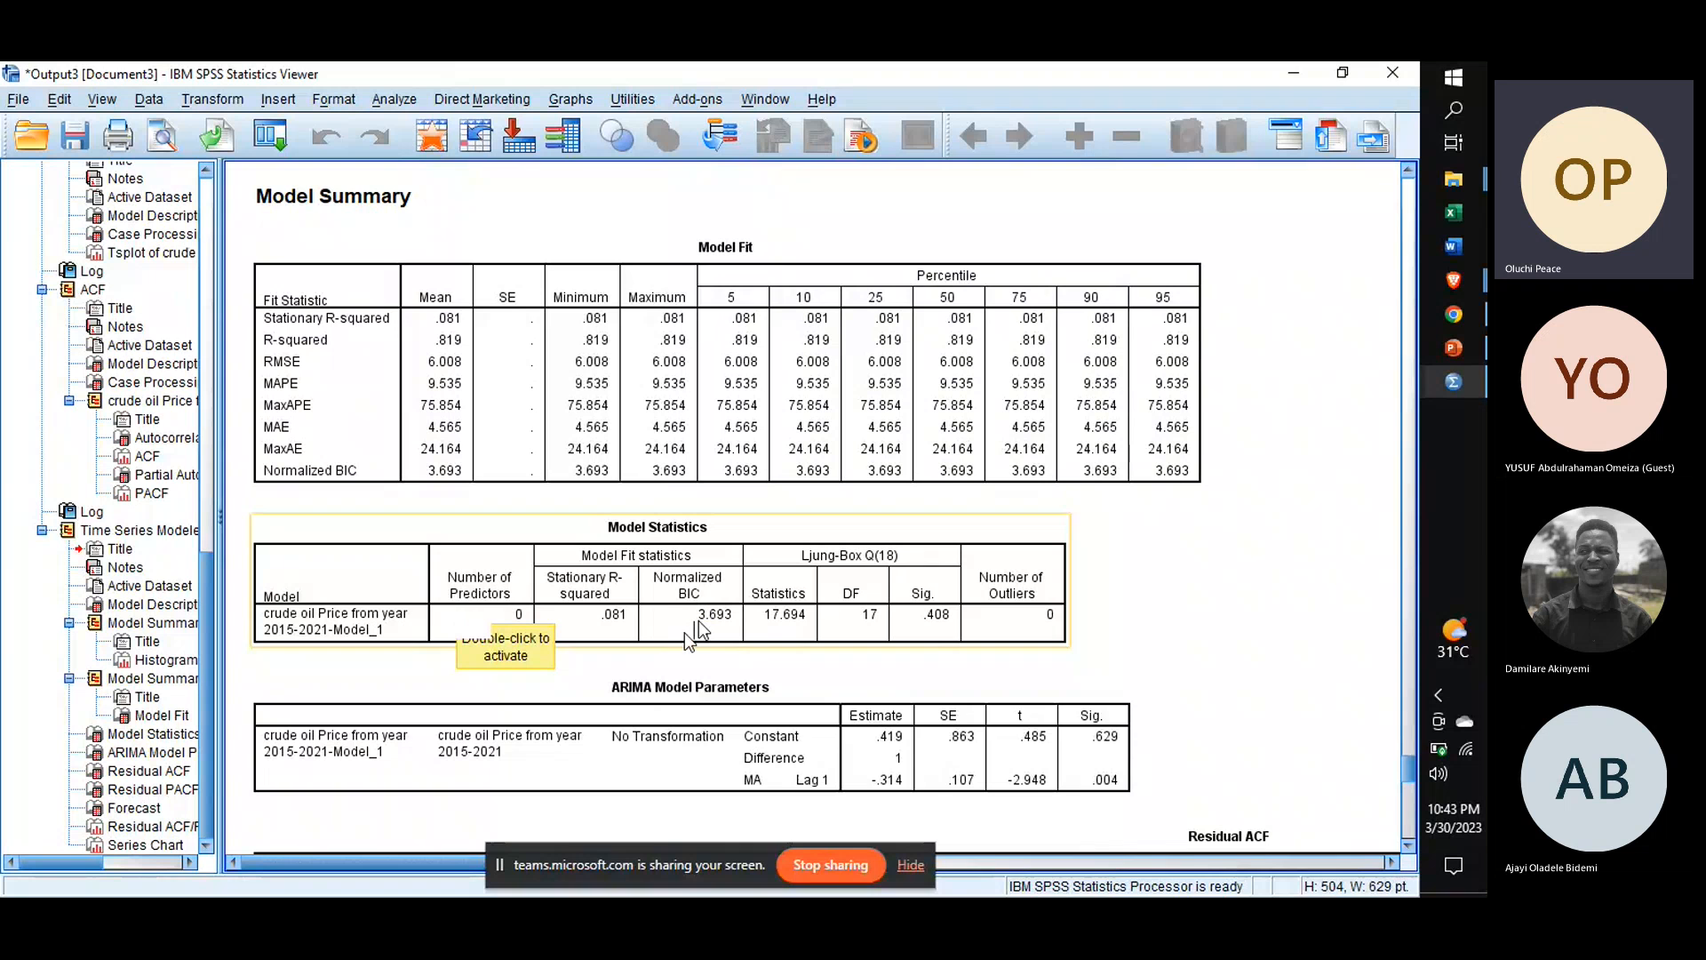
{"action": "scroll", "coordinate": [698, 620], "scroll_direction": "down", "scroll_amount": 3}
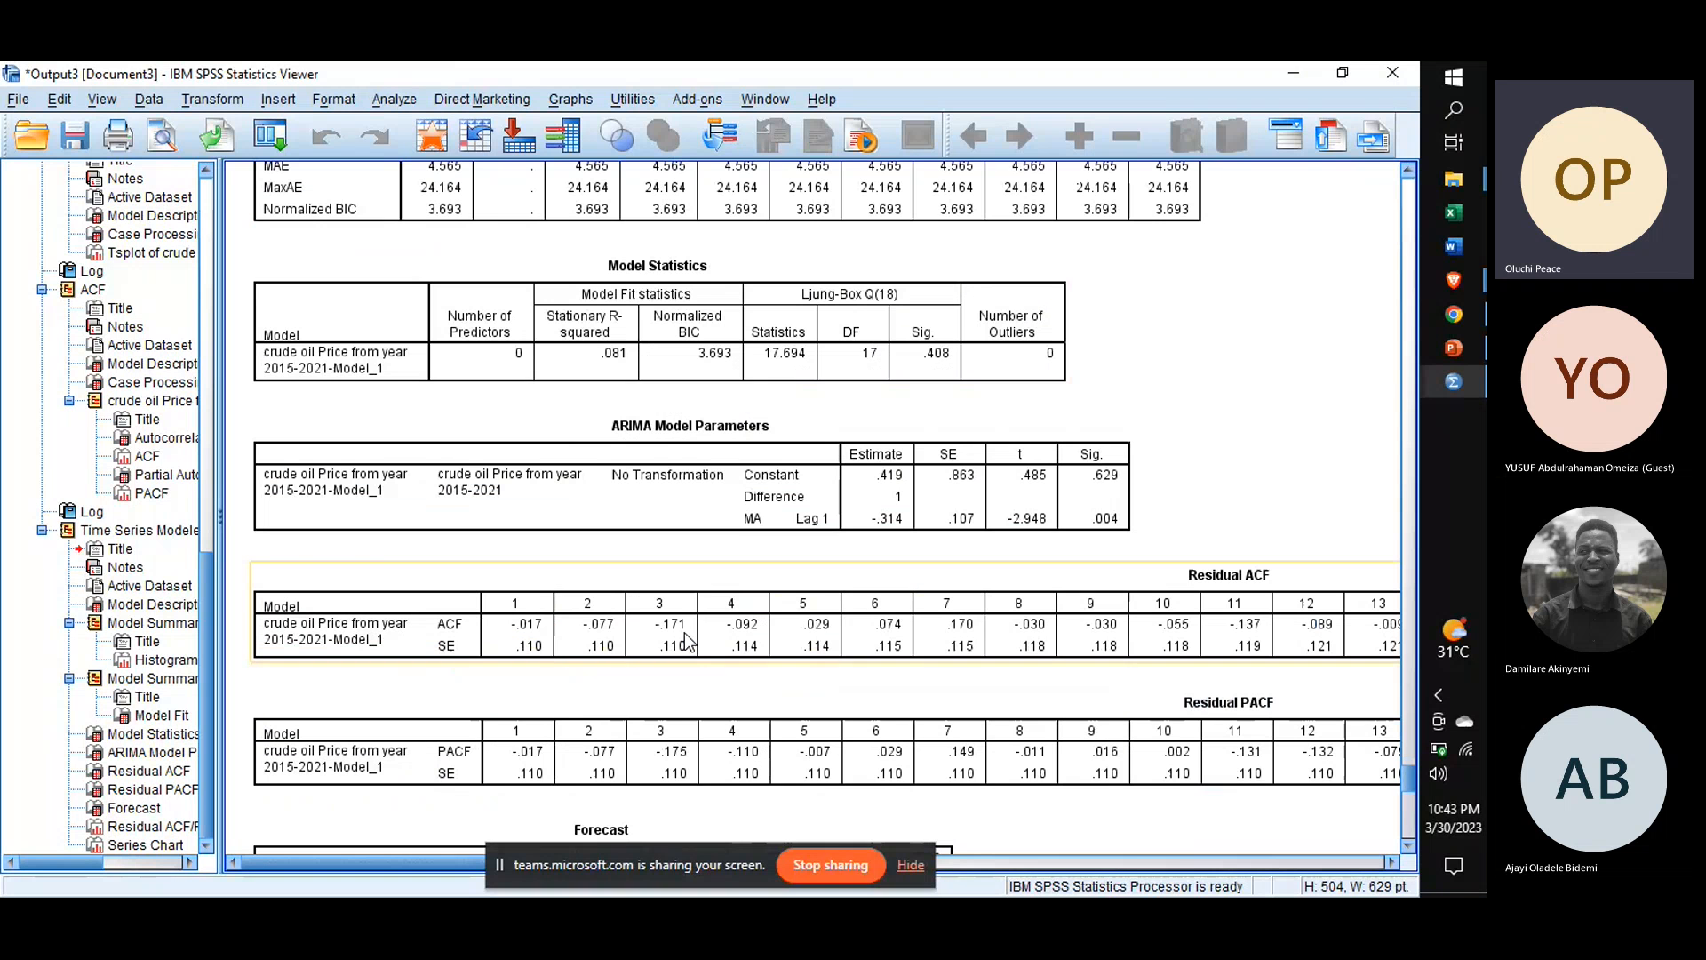
{"action": "left_click", "coordinate": [689, 524]}
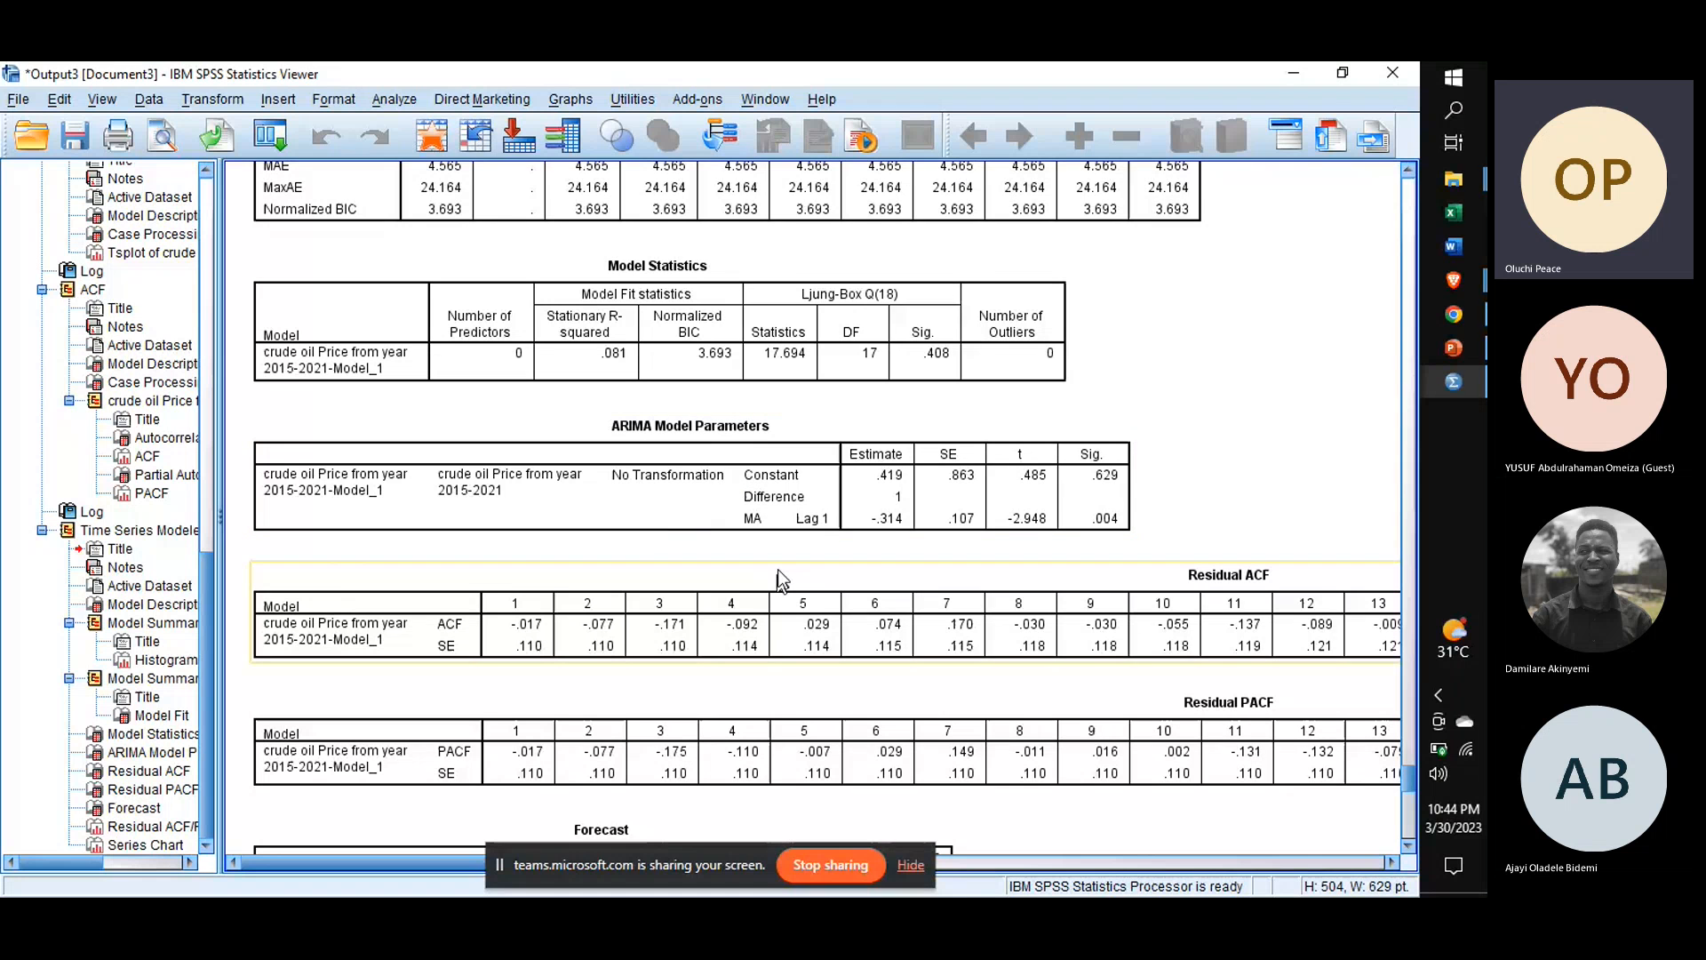
Step: Review the residual ACF and PACF tables, the January to June 2022 forecasts with confidence limits, and the residual charts
{"action": "scroll", "coordinate": [889, 534], "scroll_direction": "down", "scroll_amount": 2}
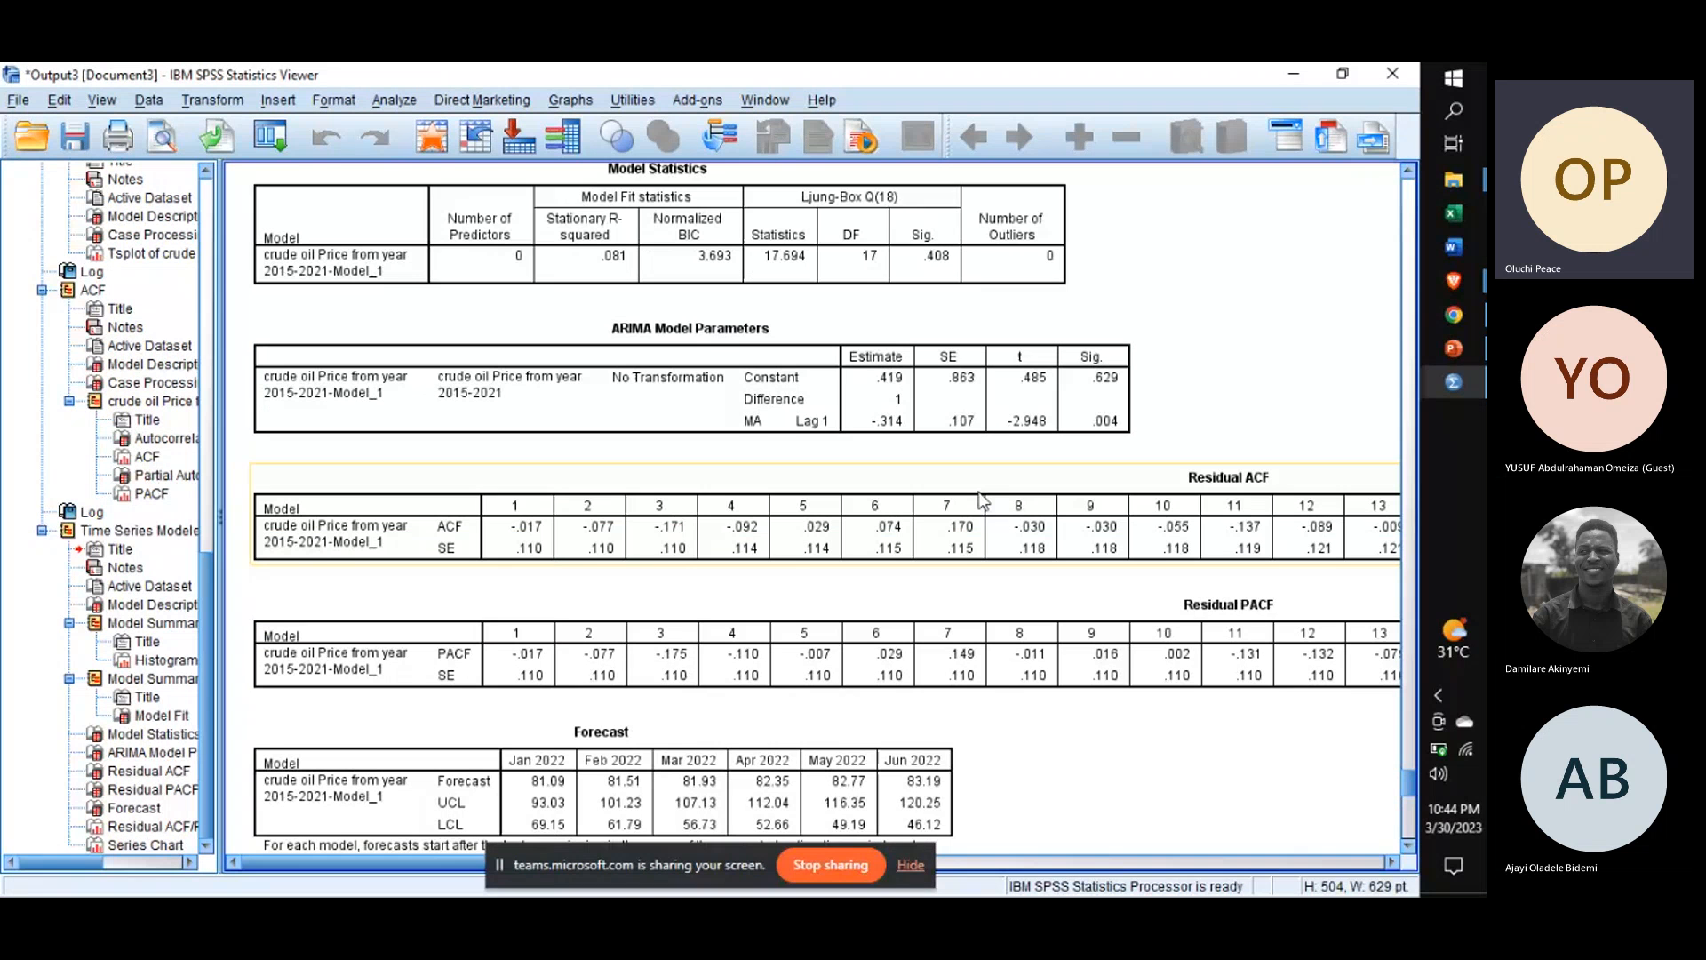
{"action": "scroll", "coordinate": [1070, 613], "scroll_direction": "down", "scroll_amount": 1}
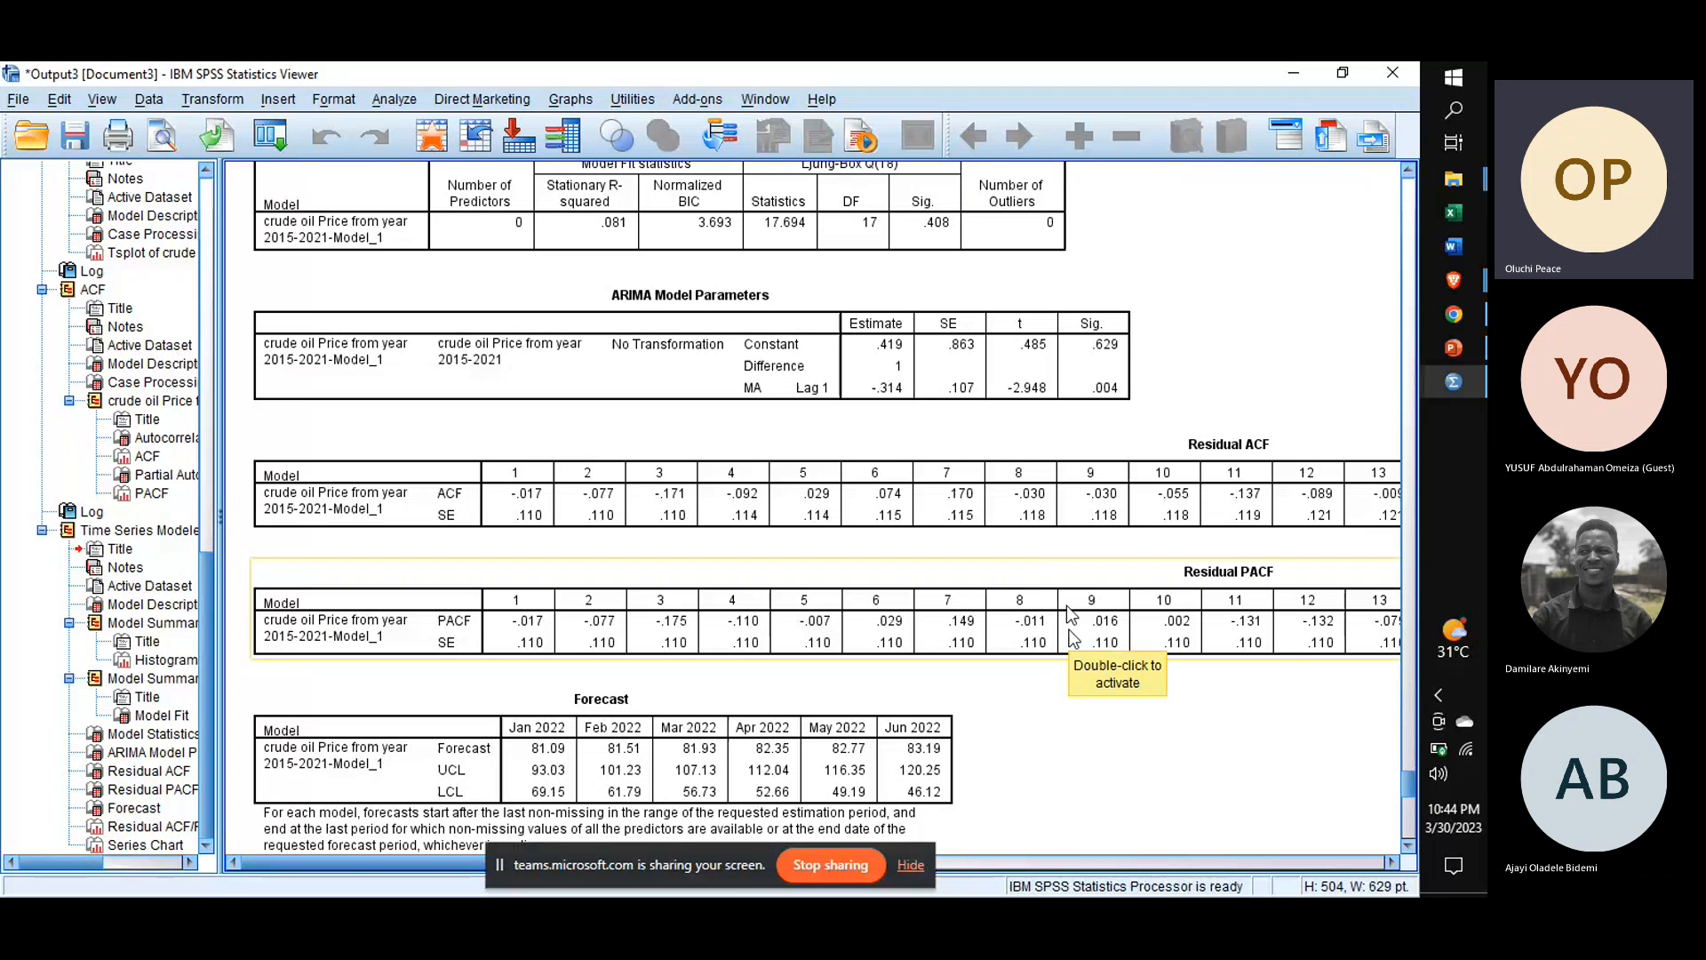
{"action": "scroll", "coordinate": [1073, 639], "scroll_direction": "down", "scroll_amount": 3}
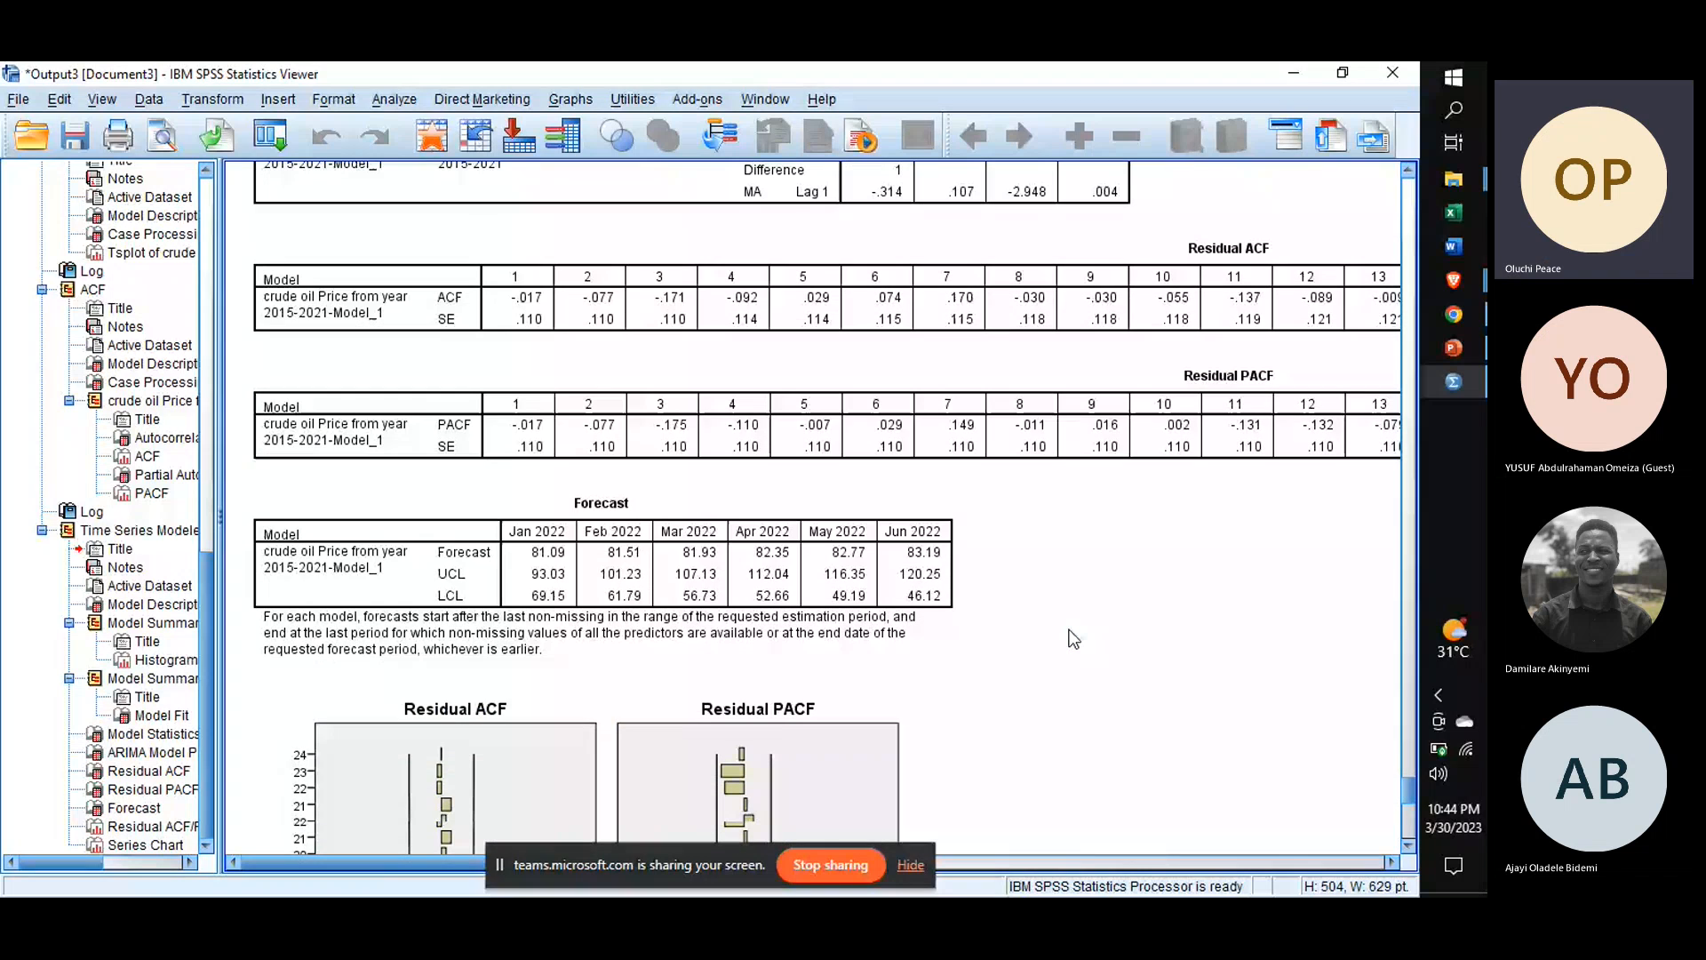
{"action": "scroll", "coordinate": [1072, 638], "scroll_direction": "down", "scroll_amount": 2}
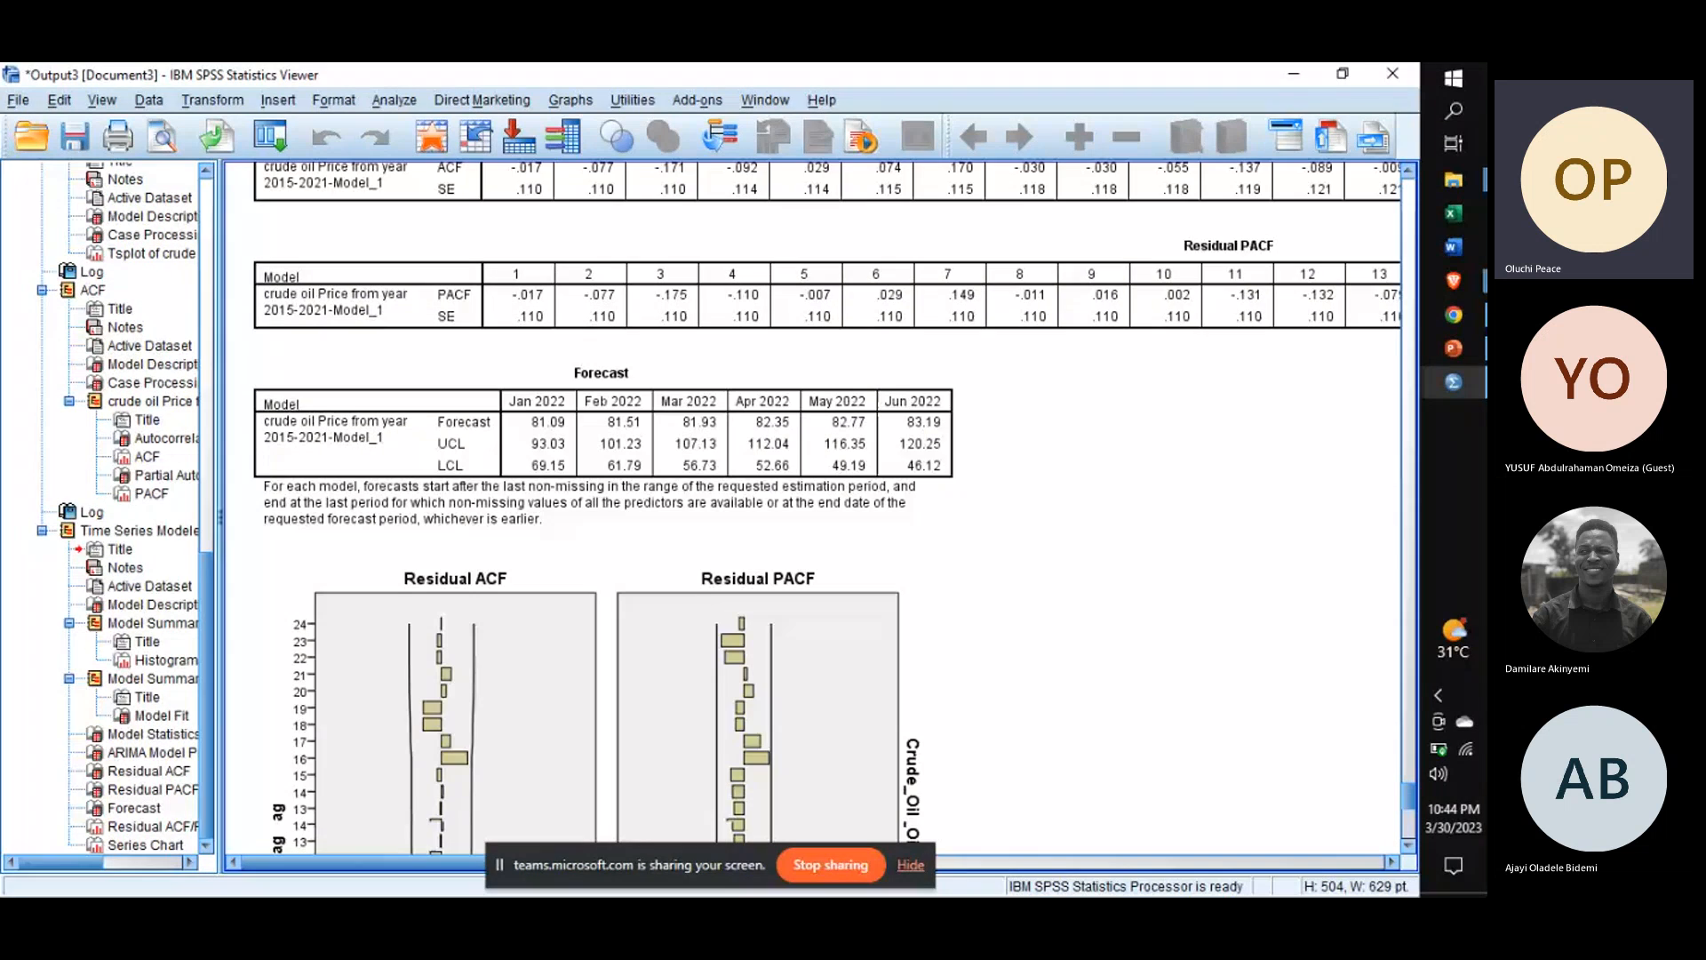
{"action": "scroll", "coordinate": [1072, 638], "scroll_direction": "down", "scroll_amount": 1}
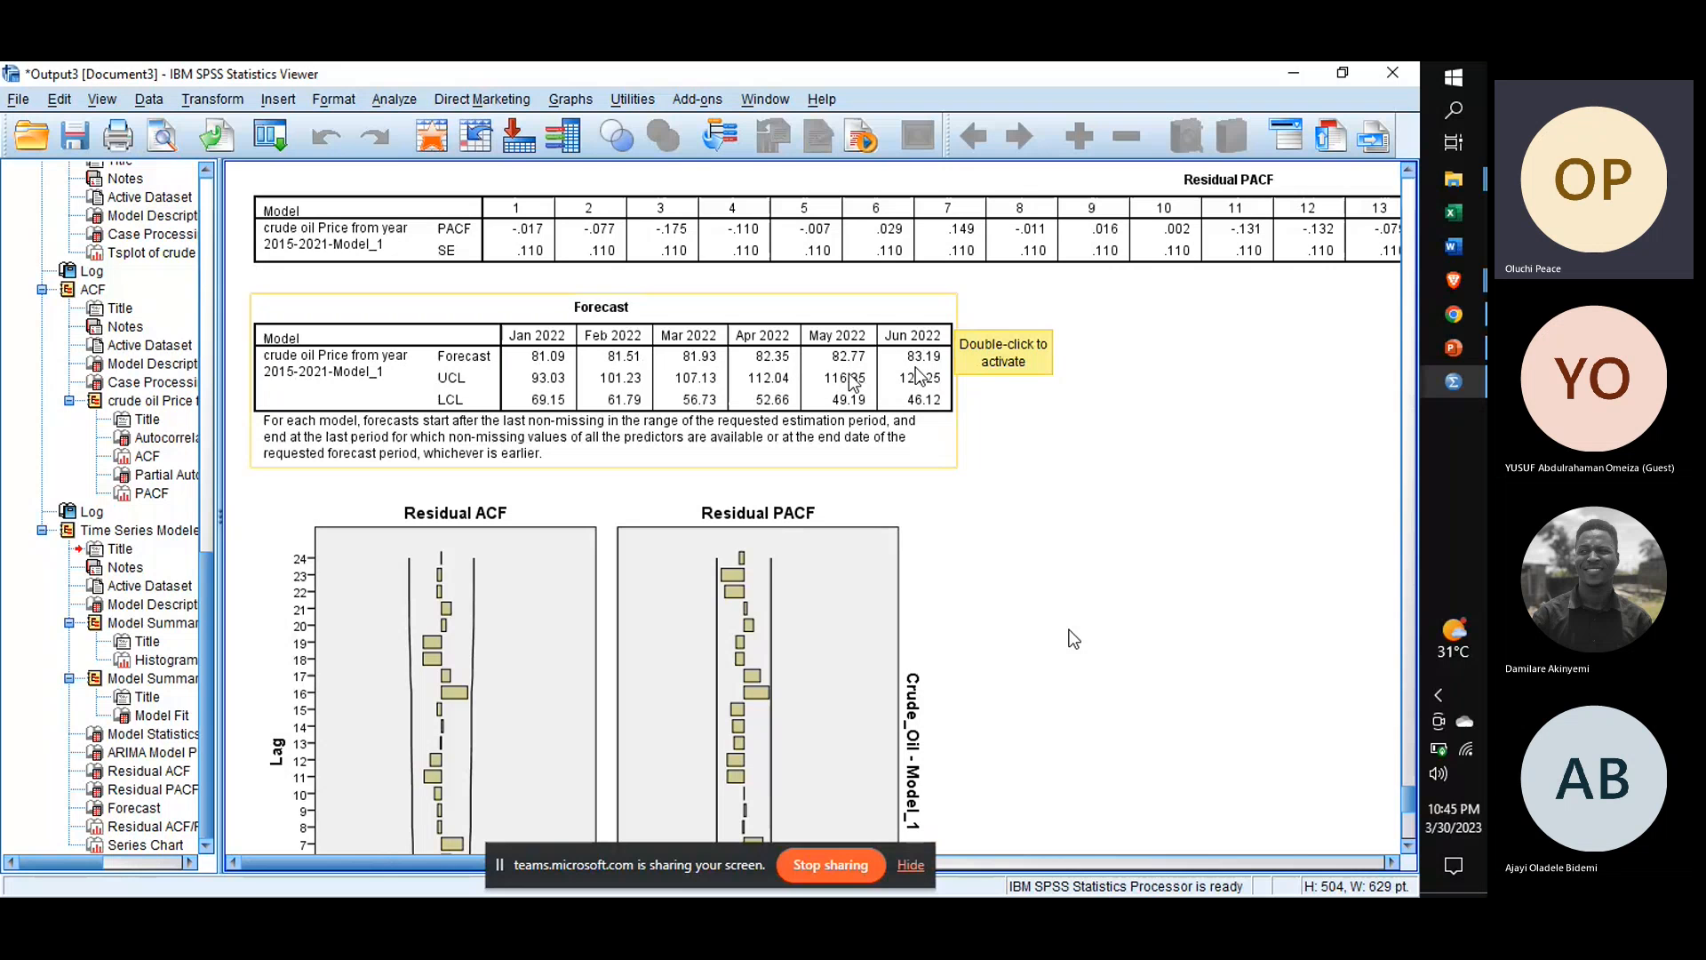
{"action": "scroll", "coordinate": [851, 382], "scroll_direction": "down", "scroll_amount": 5}
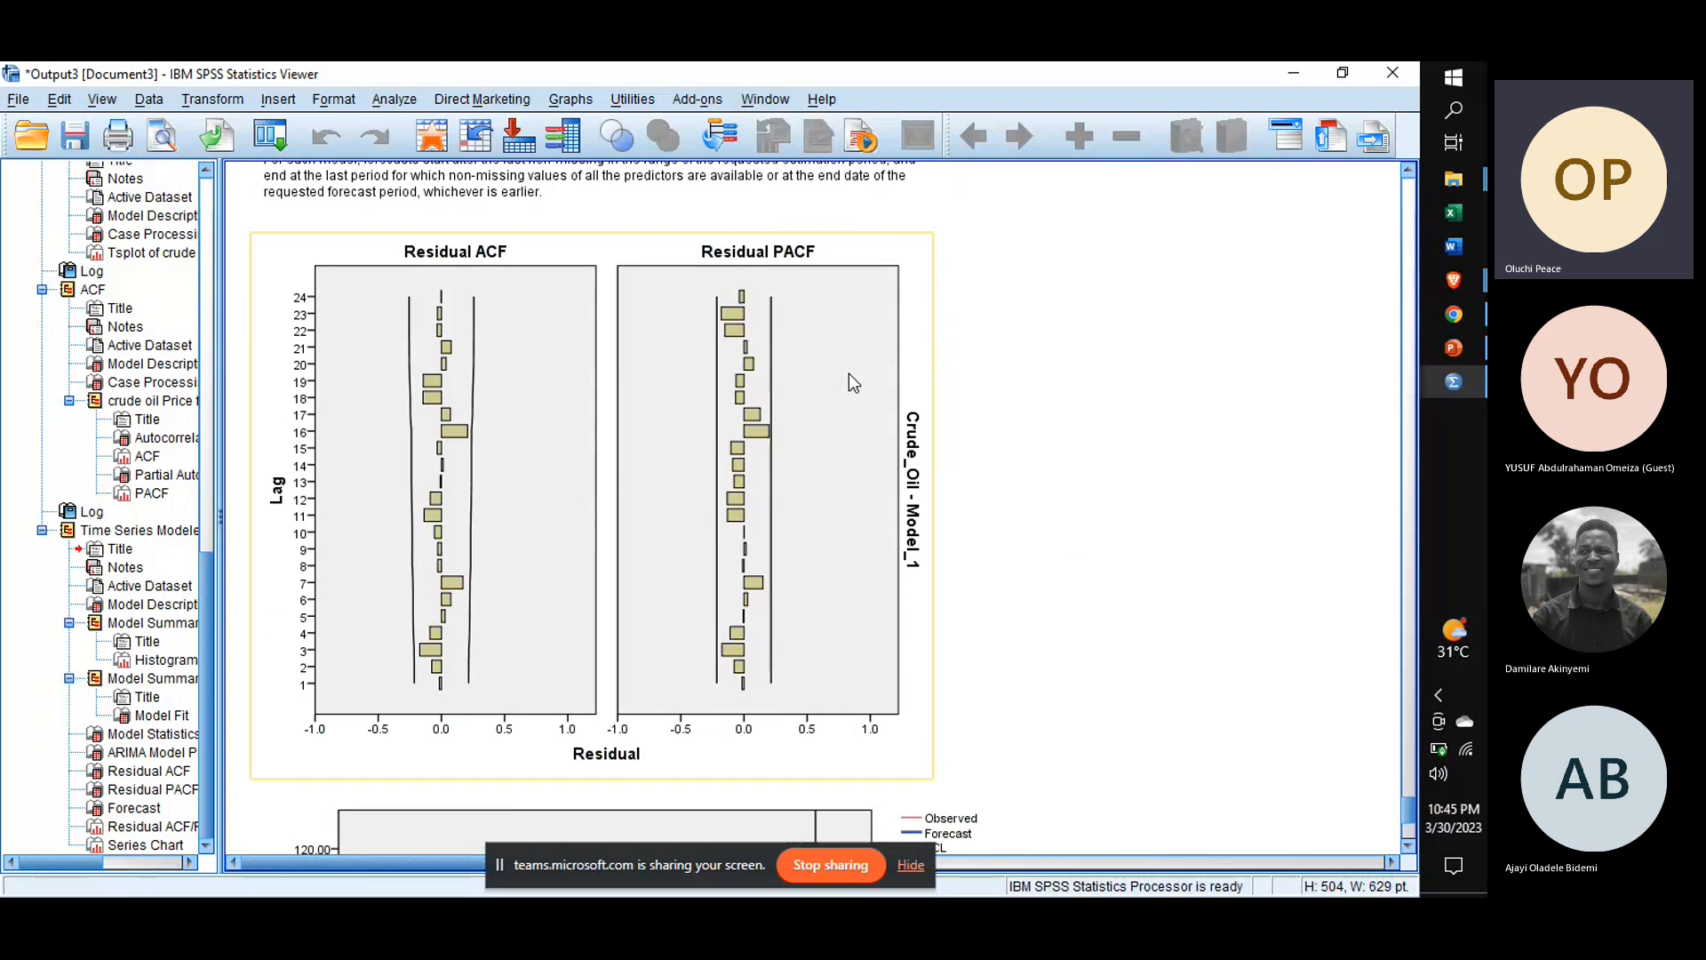
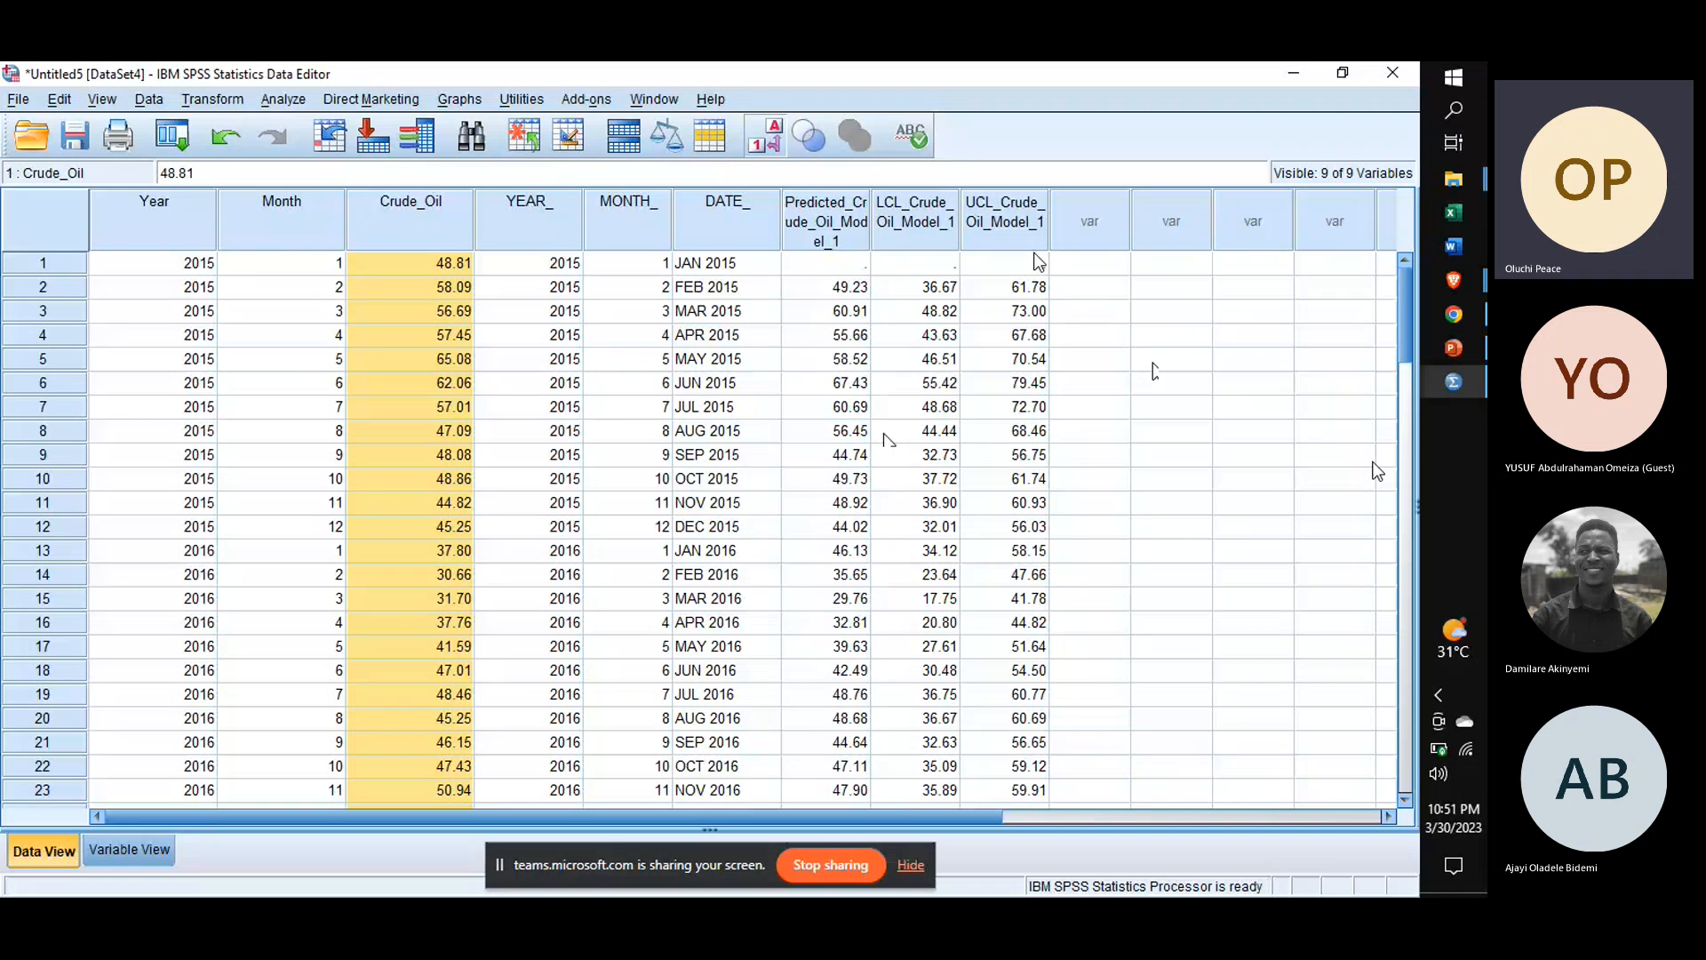
Step: Select the January to June 2022 forecast rows from the date column through the predicted values and lower and upper confidence limits
{"action": "left_click", "coordinate": [1352, 526]}
{"action": "left_click_drag", "start_coordinate": [1404, 353], "coordinate": [1412, 643]}
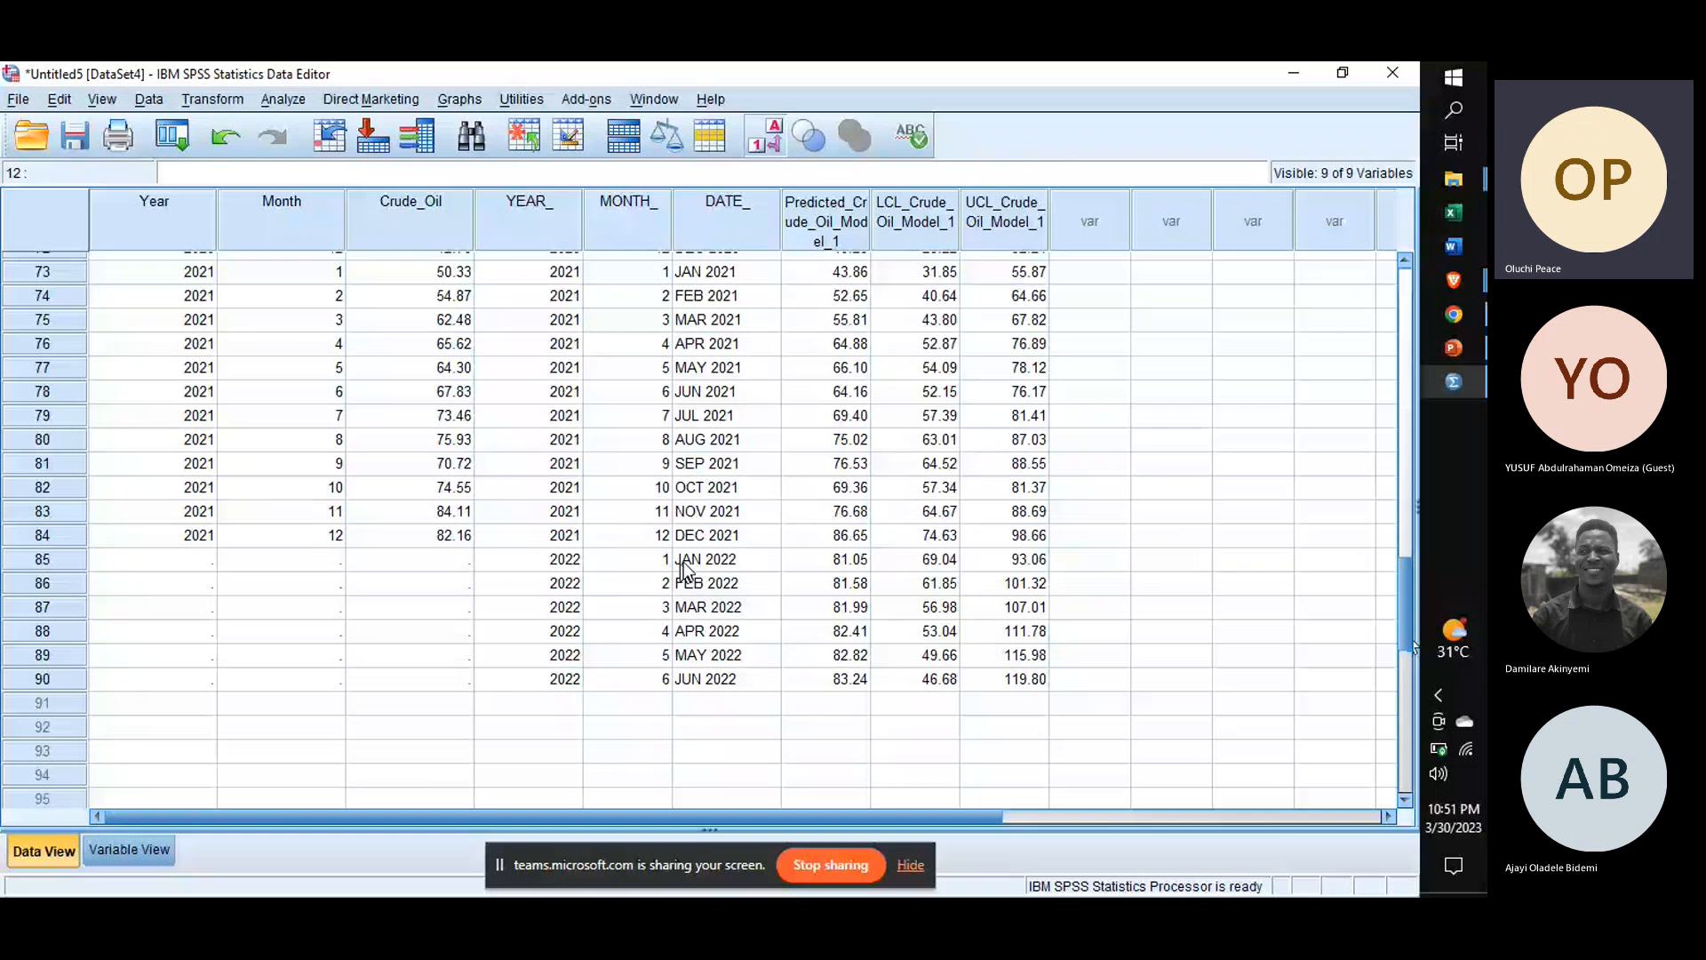
{"action": "left_click_drag", "start_coordinate": [678, 561], "coordinate": [1013, 682]}
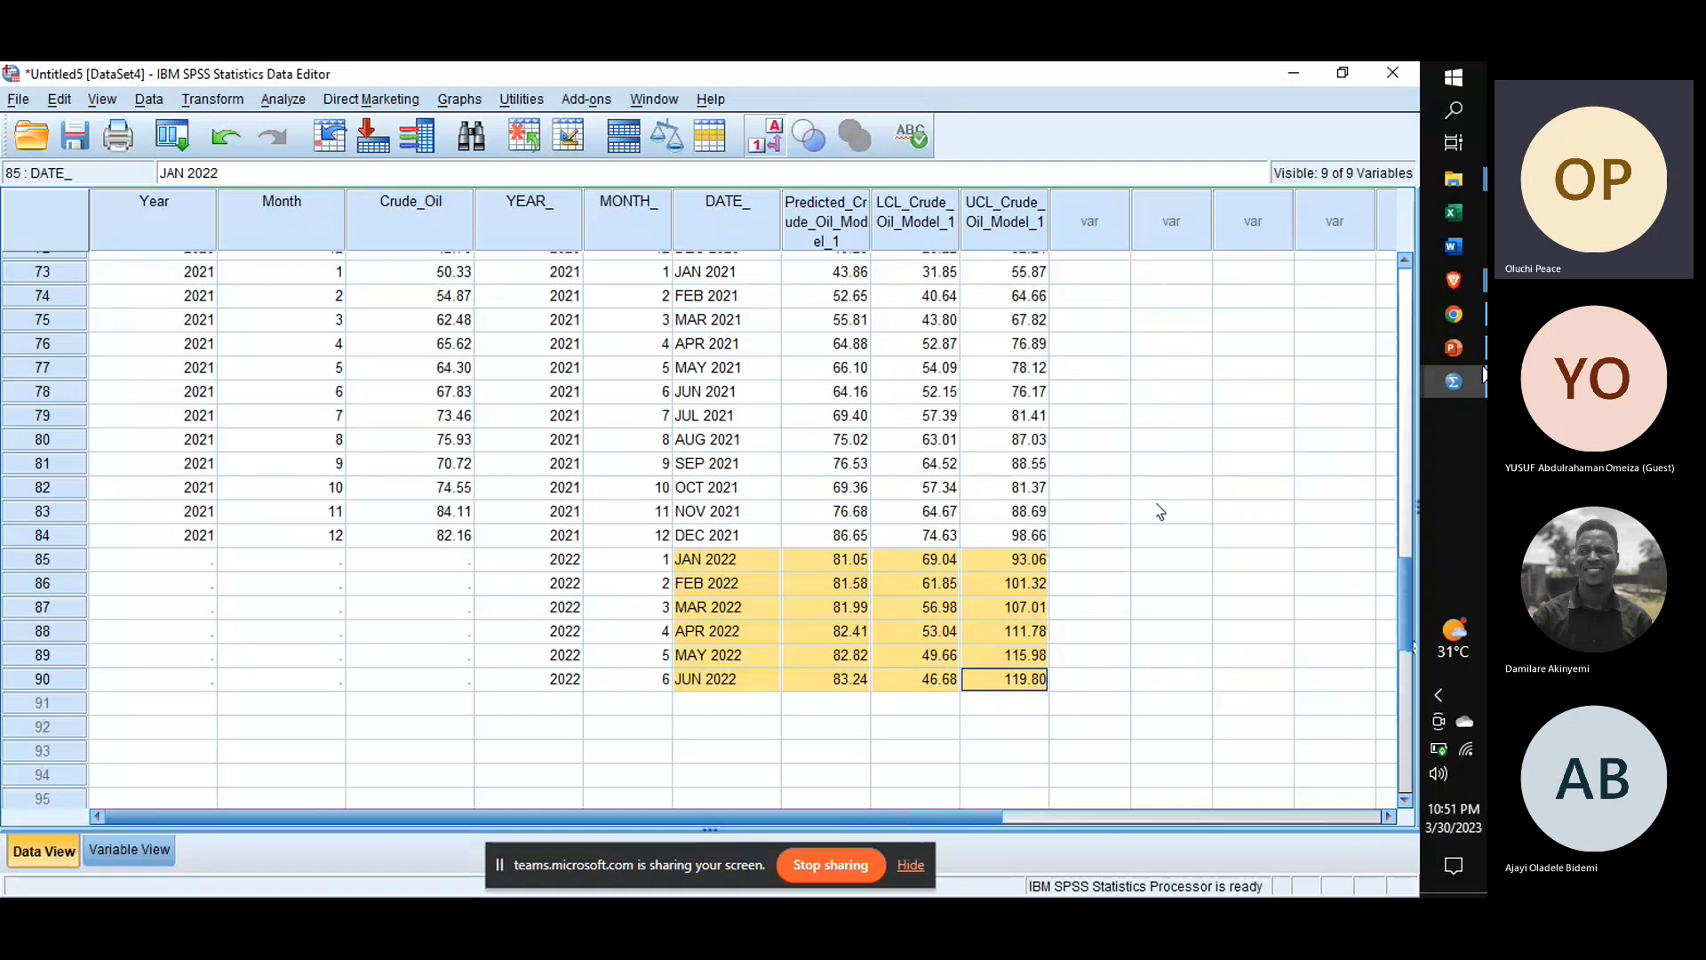
Step: Switch to the Microsoft Teams meeting in the browser and hide its participant list
{"action": "mouse_move", "coordinate": [1475, 382]}
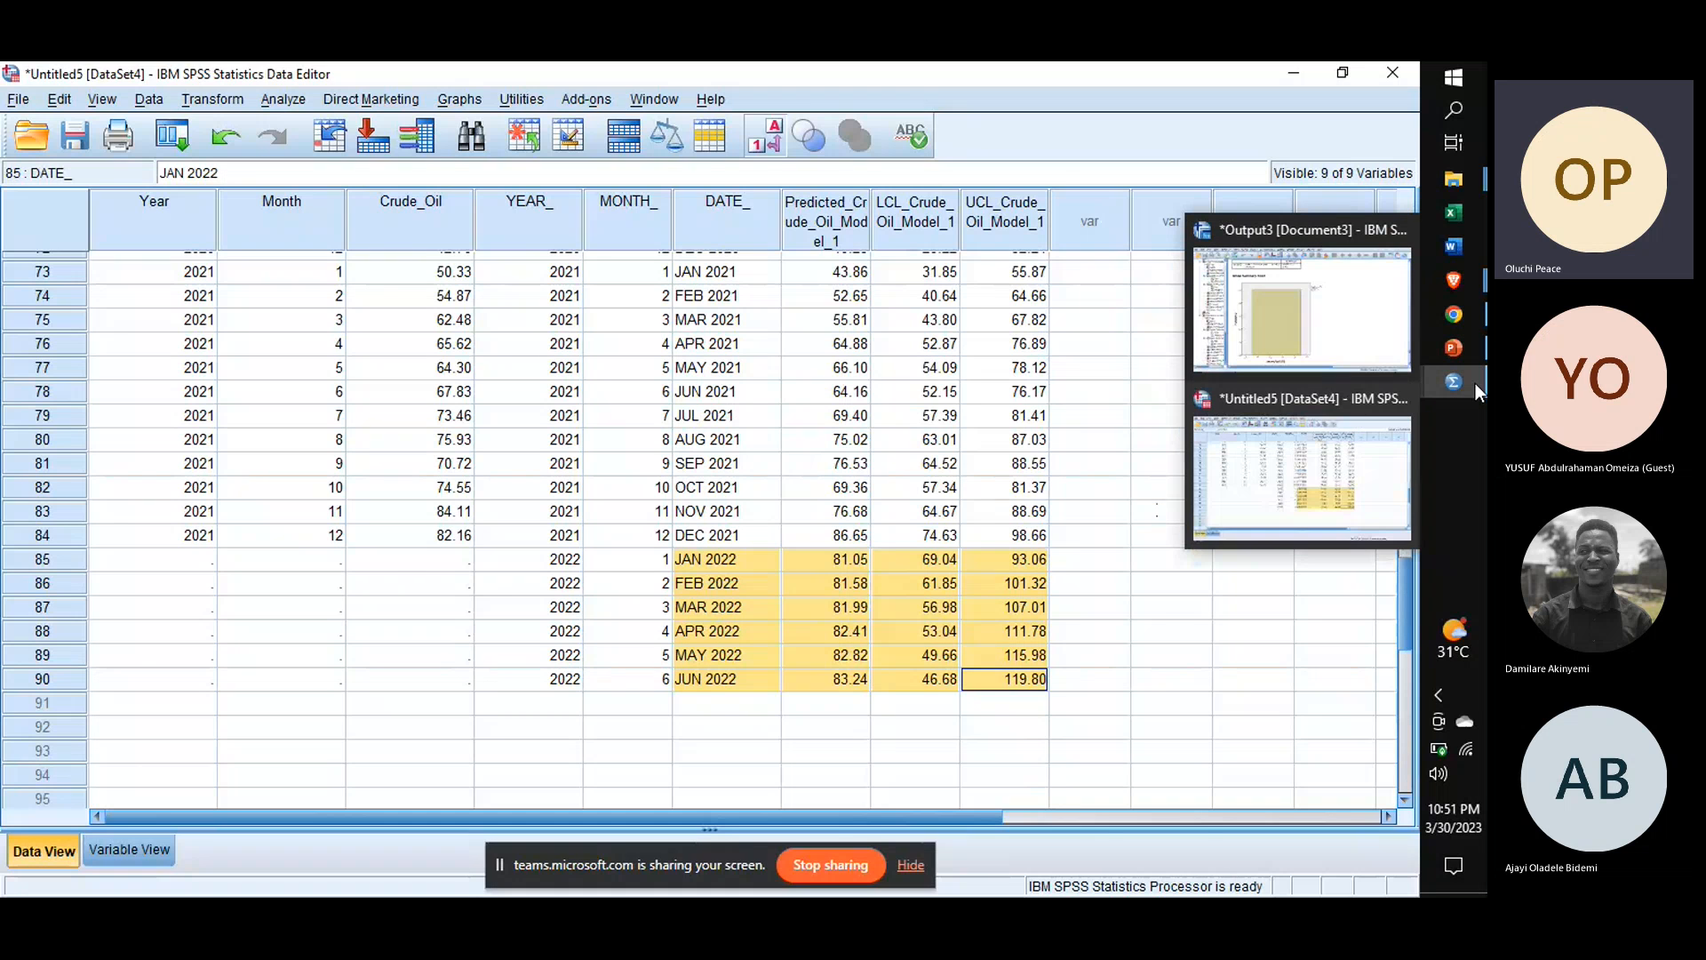
{"action": "mouse_move", "coordinate": [1485, 307]}
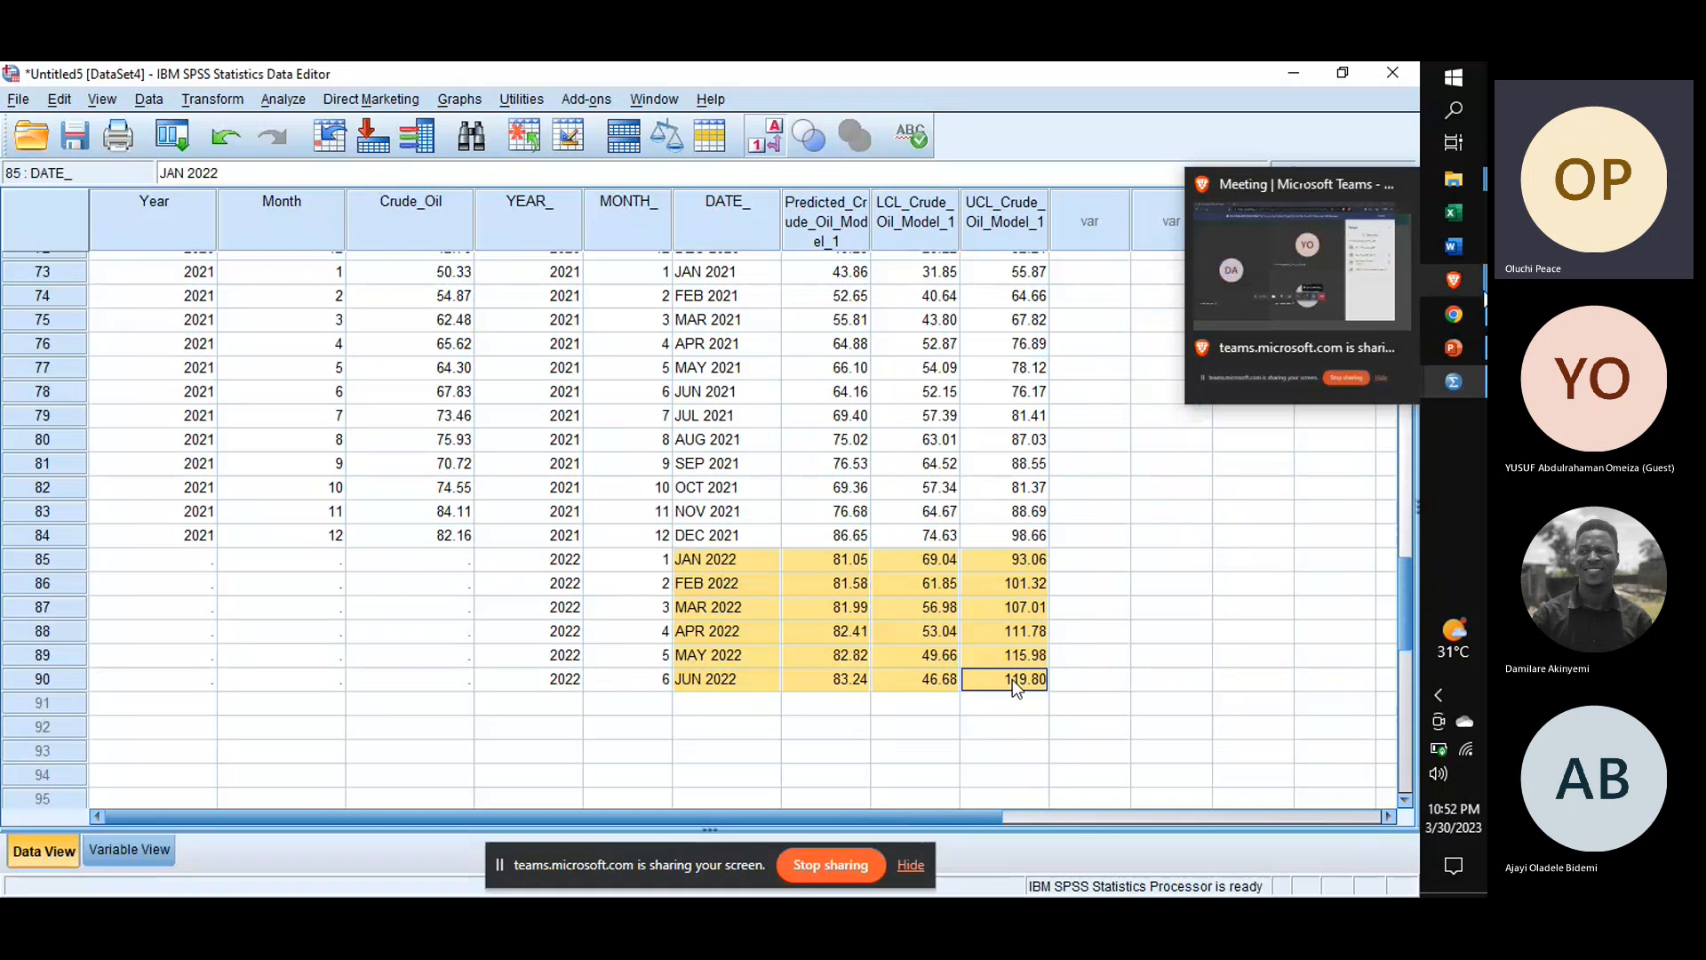
{"action": "left_click", "coordinate": [1351, 300]}
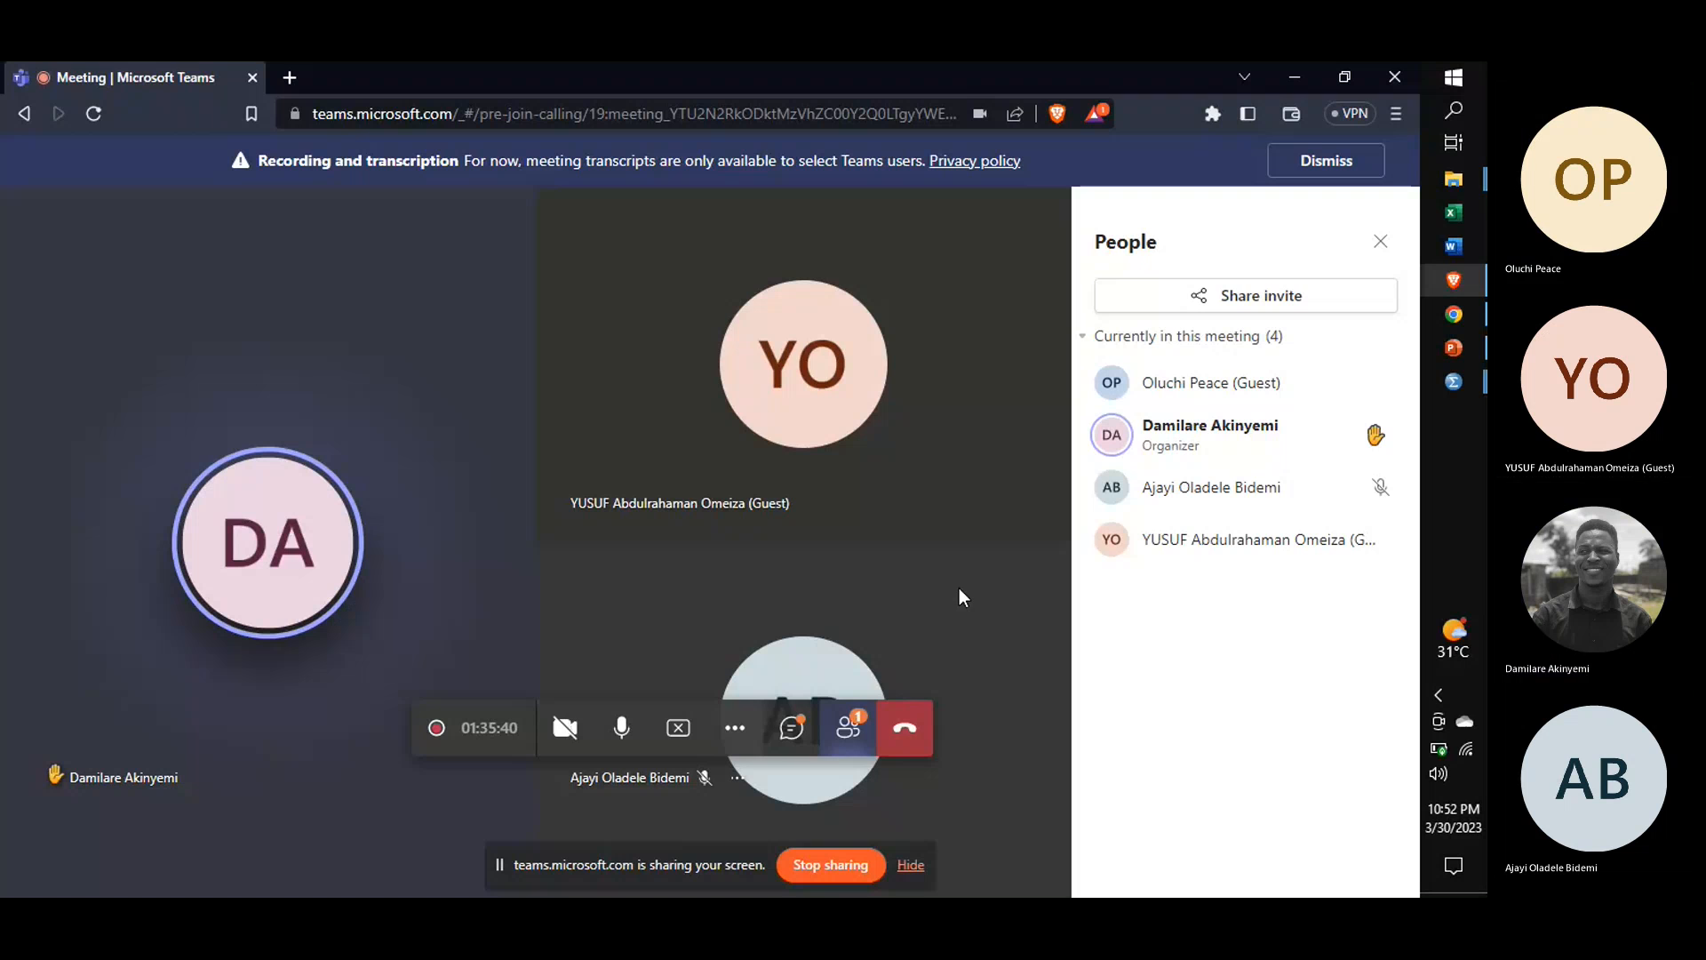
{"action": "left_click", "coordinate": [849, 727]}
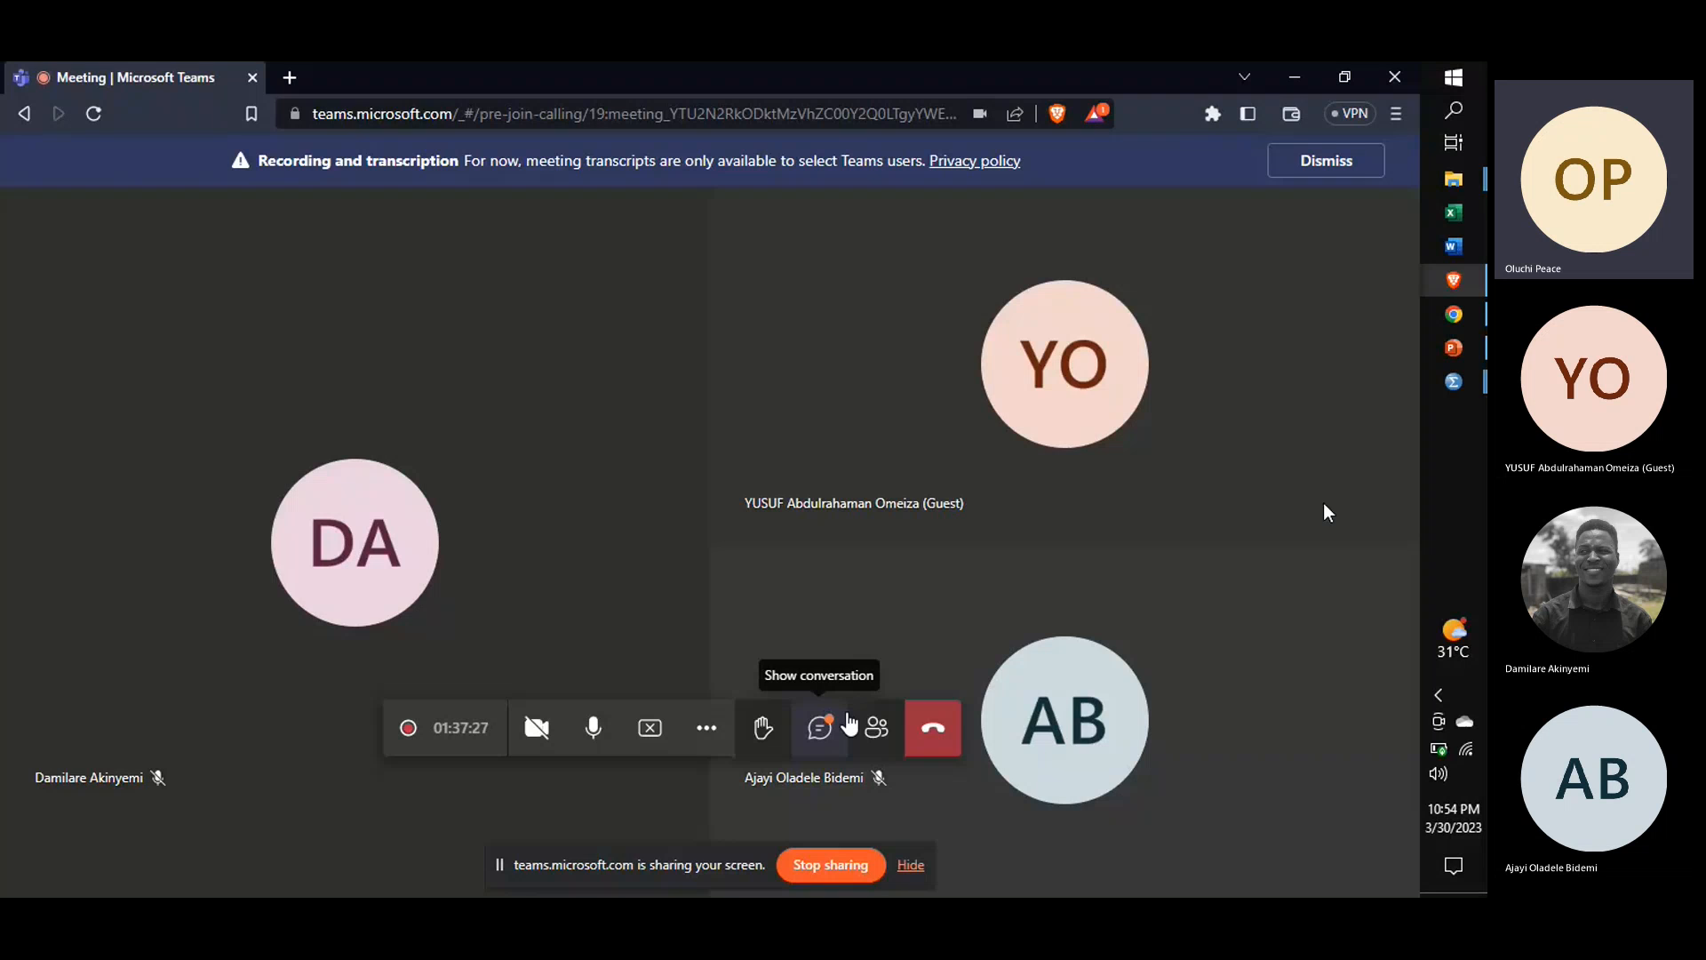
Step: Switch back to the SPSS output and examine the autocorrelation table and ACF chart of the undifferenced crude oil price series
{"action": "mouse_move", "coordinate": [1466, 394]}
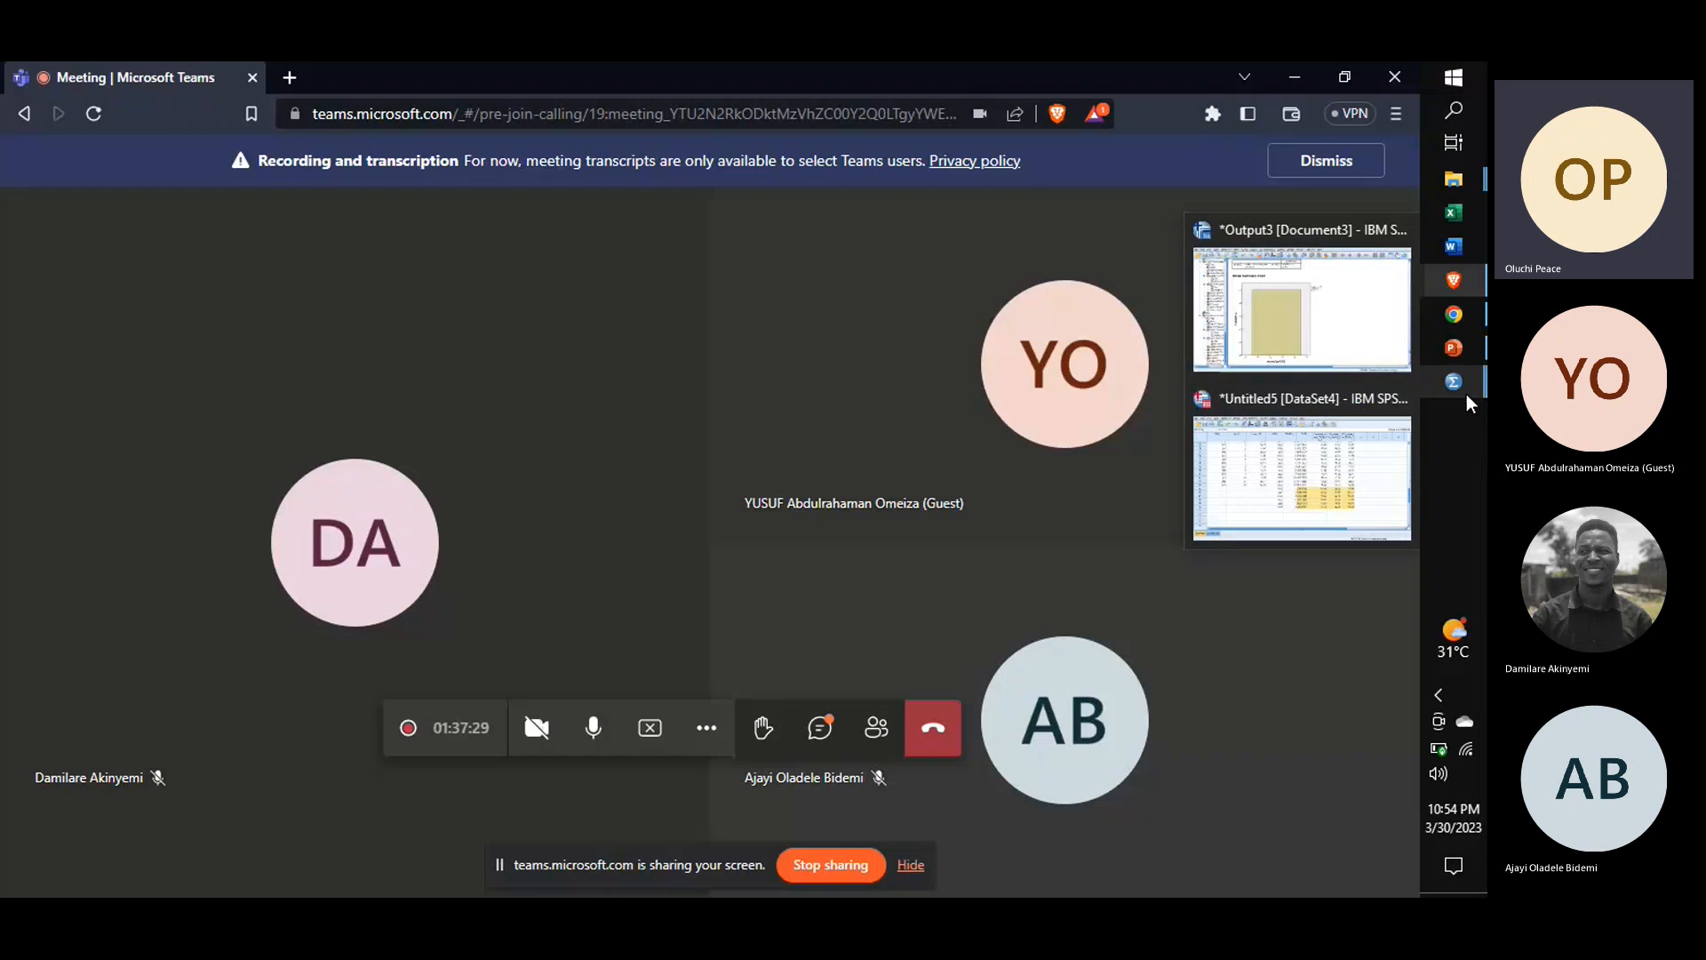
{"action": "left_click", "coordinate": [1377, 355]}
{"action": "scroll", "coordinate": [860, 479], "scroll_direction": "up", "scroll_amount": 15}
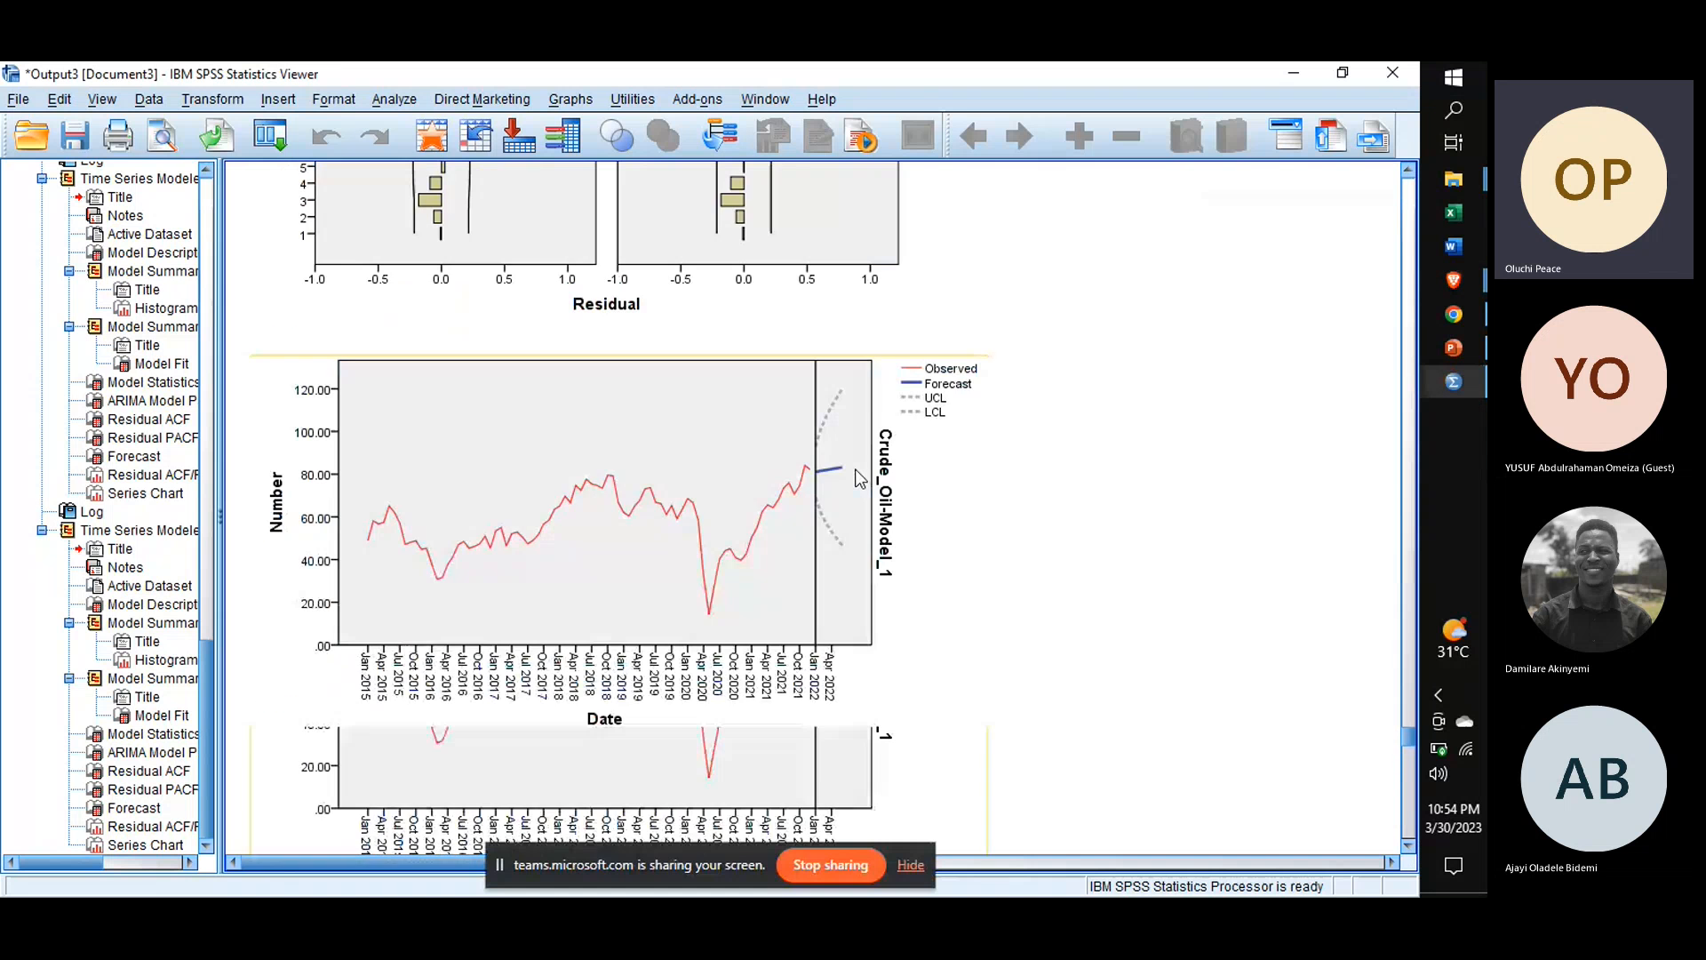
{"action": "scroll", "coordinate": [860, 480], "scroll_direction": "up", "scroll_amount": 10}
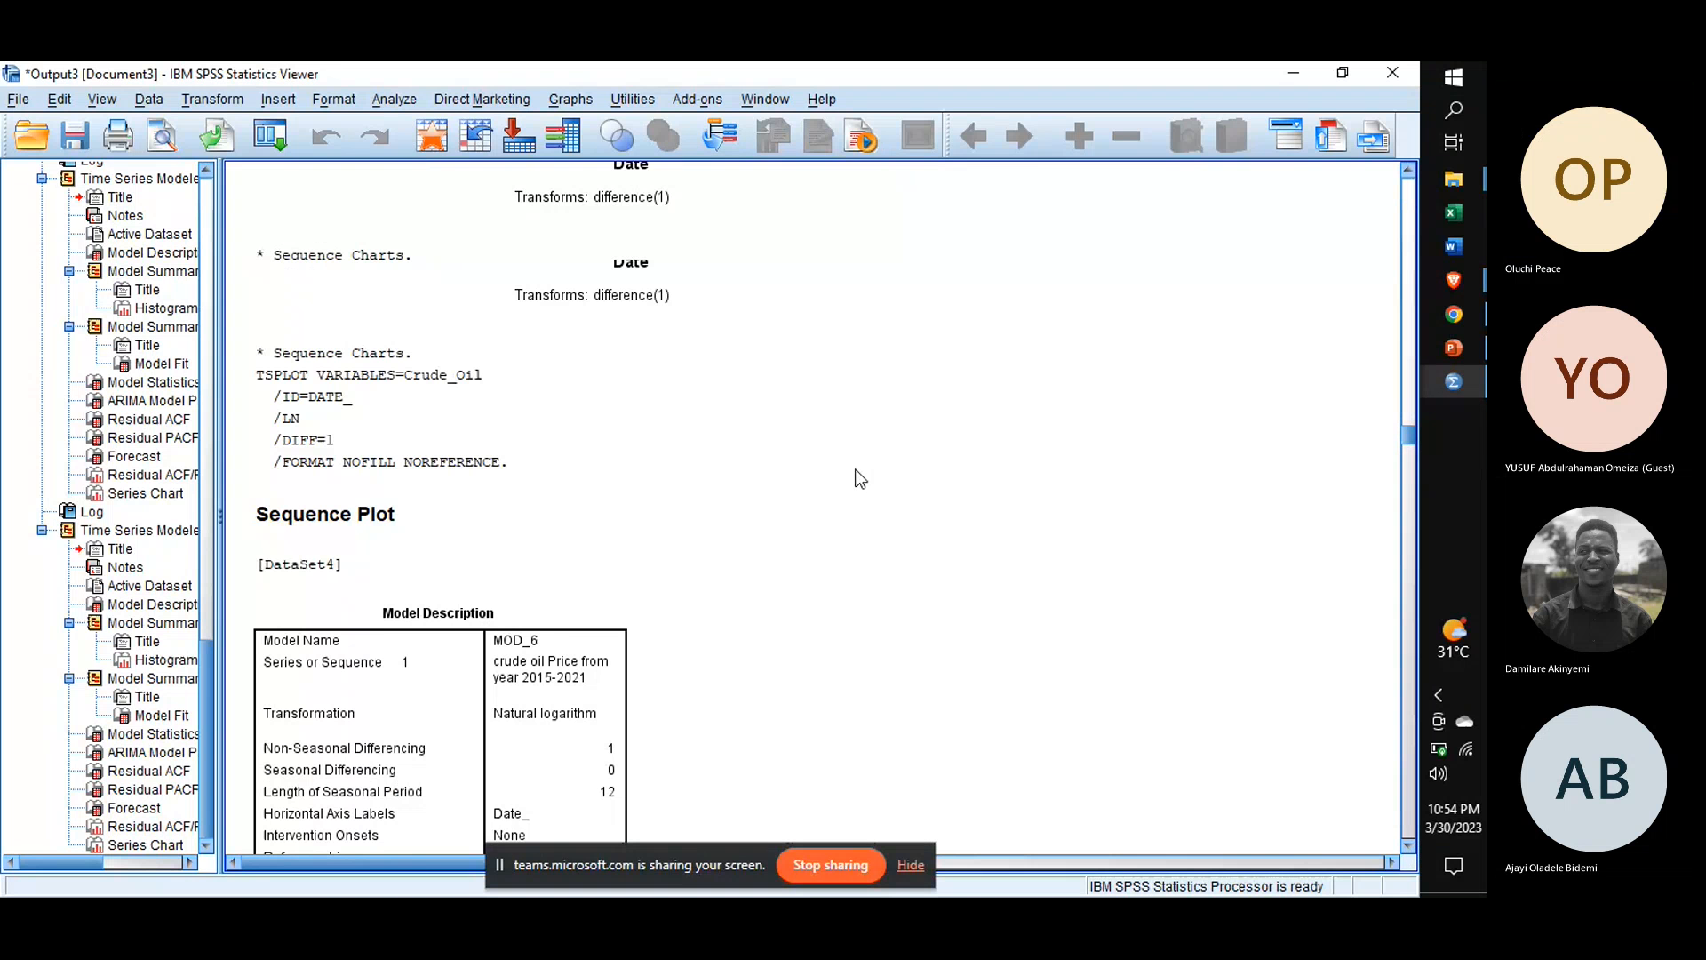
{"action": "scroll", "coordinate": [860, 480], "scroll_direction": "down", "scroll_amount": 15}
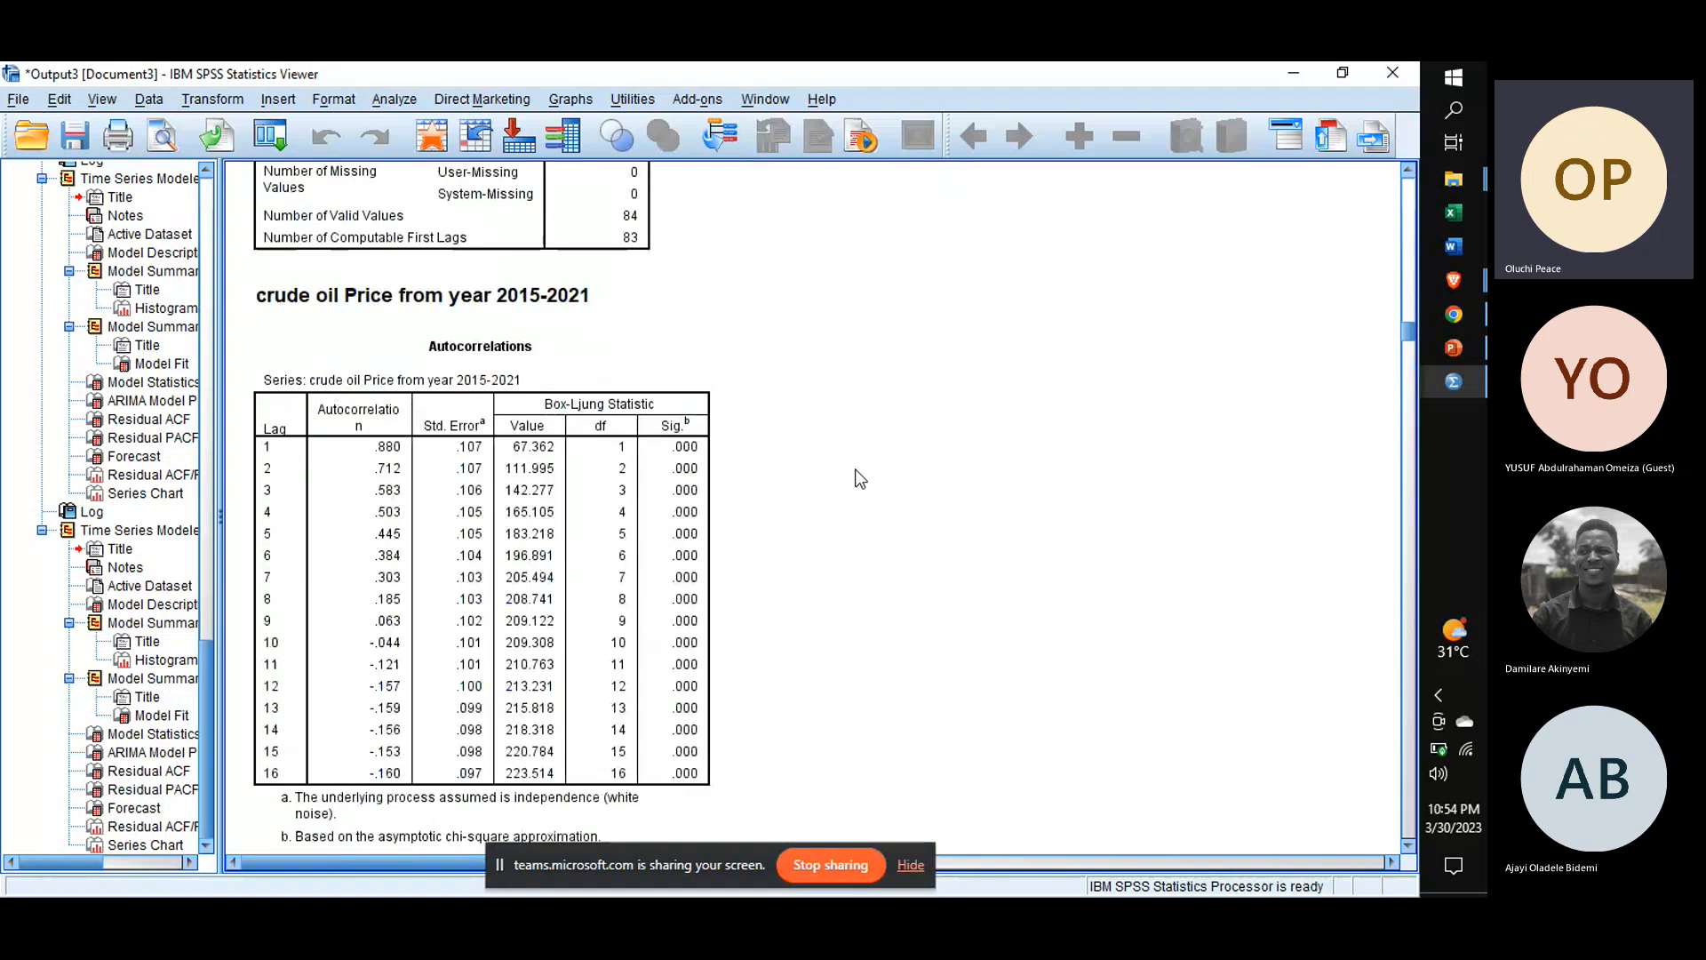
{"action": "scroll", "coordinate": [860, 478], "scroll_direction": "up", "scroll_amount": 1}
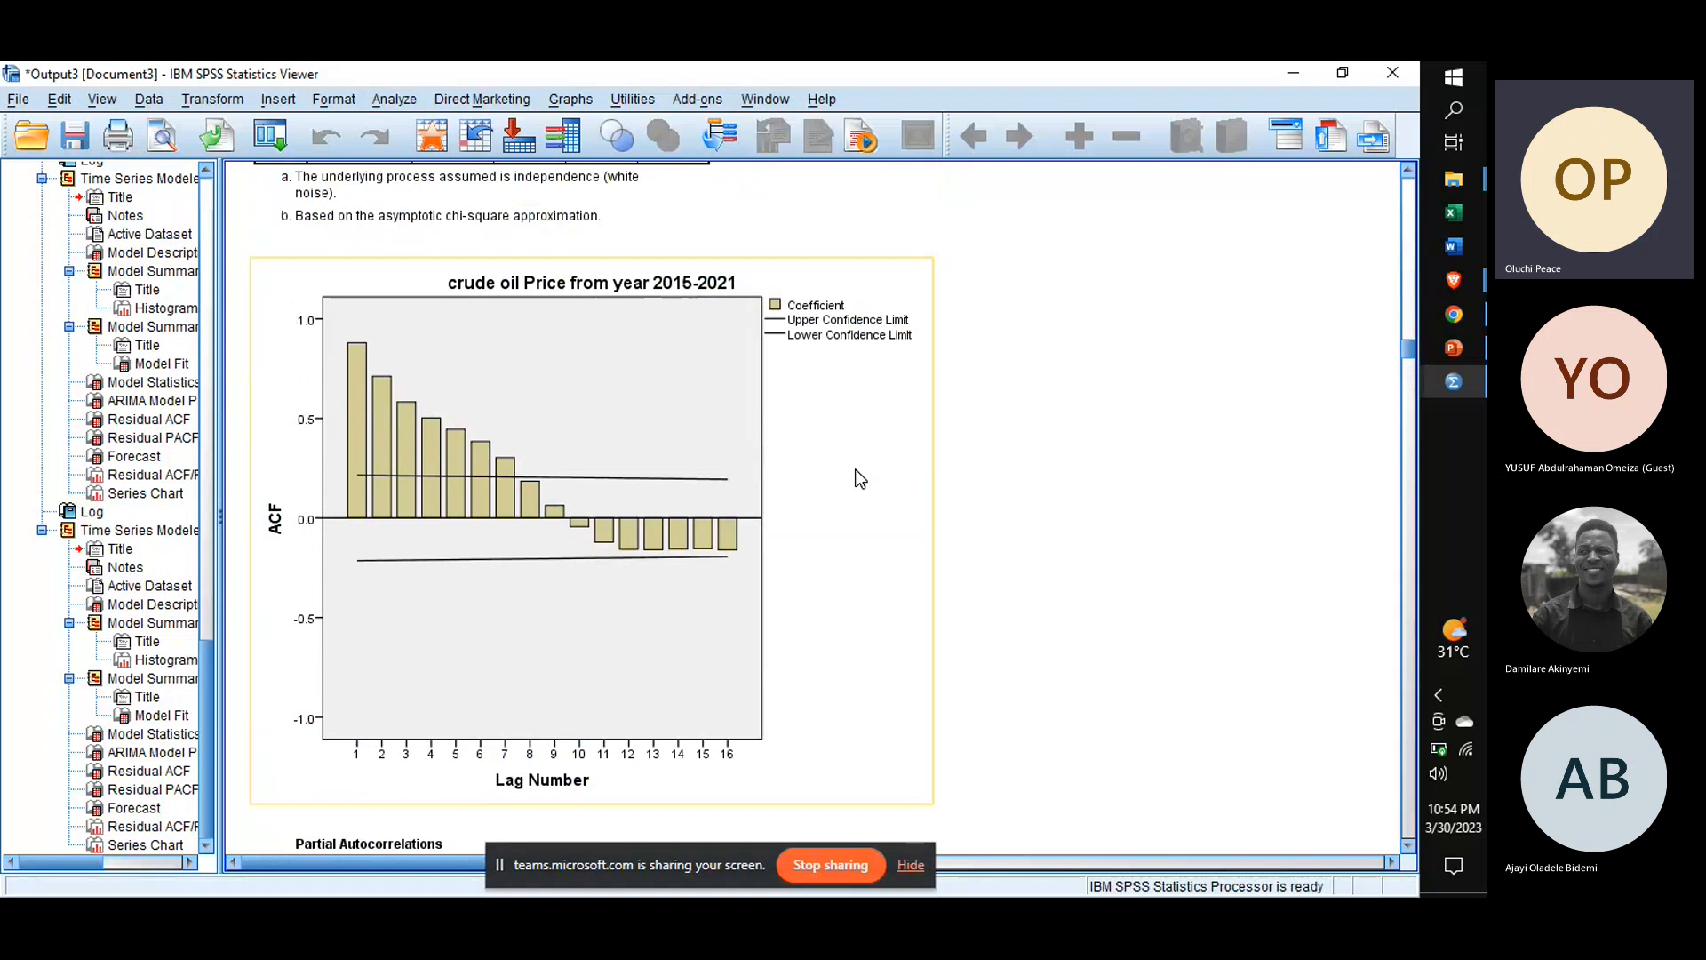
{"action": "left_click", "coordinate": [545, 309]}
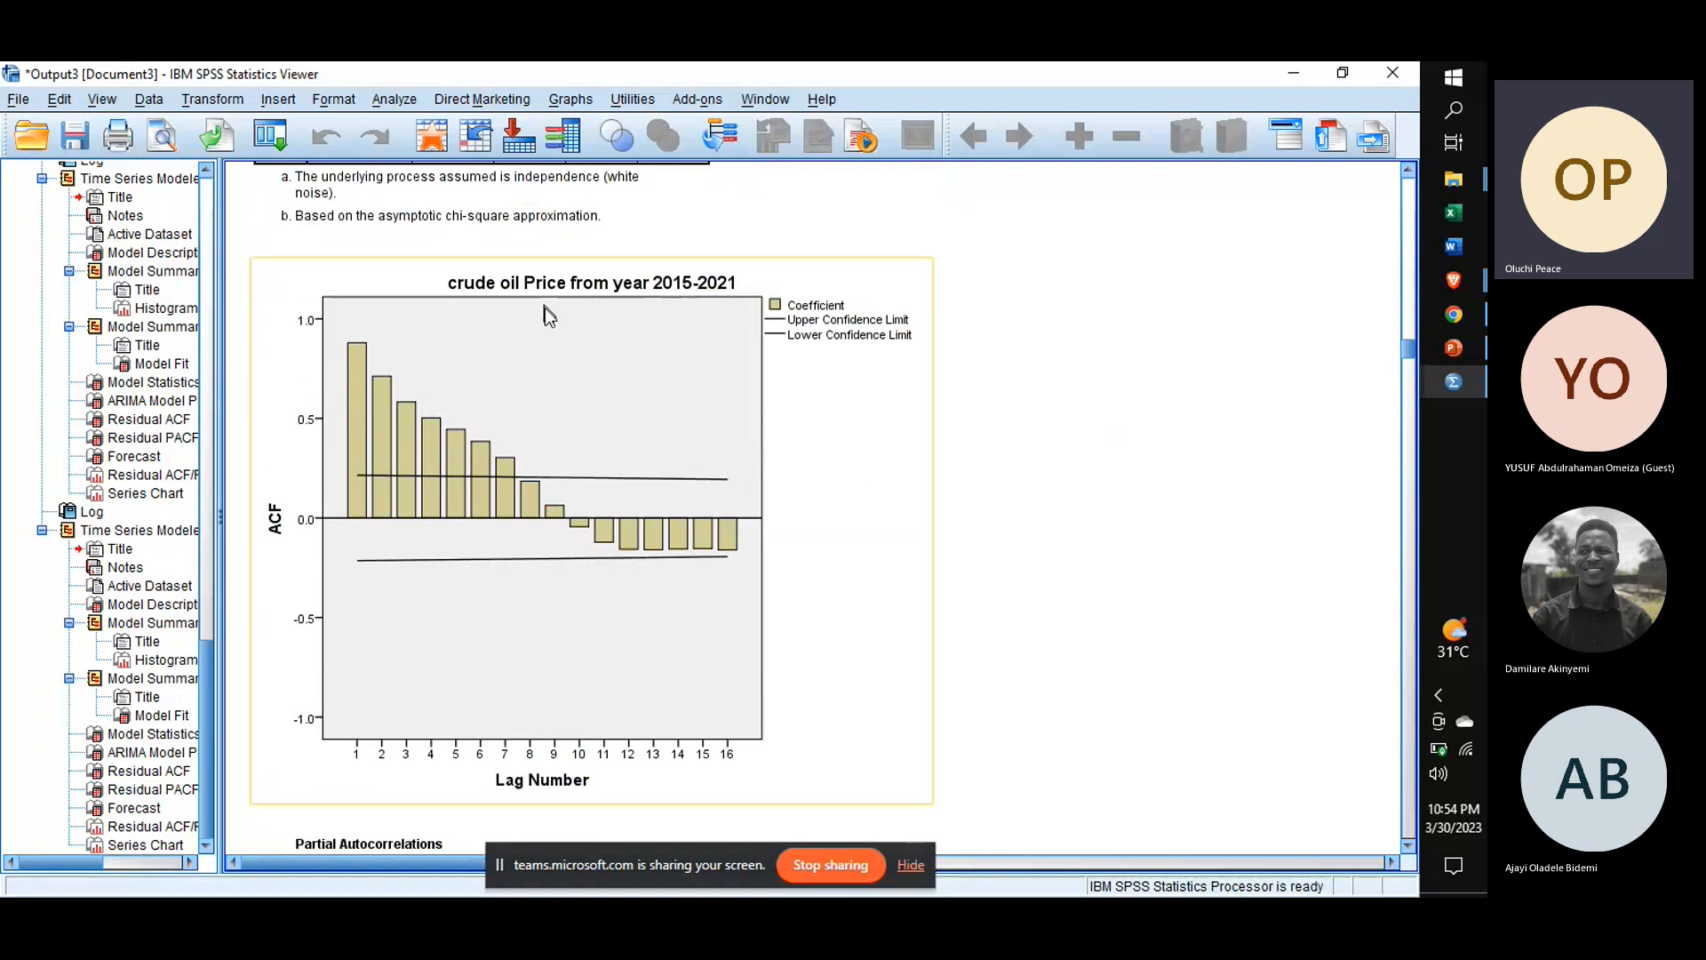